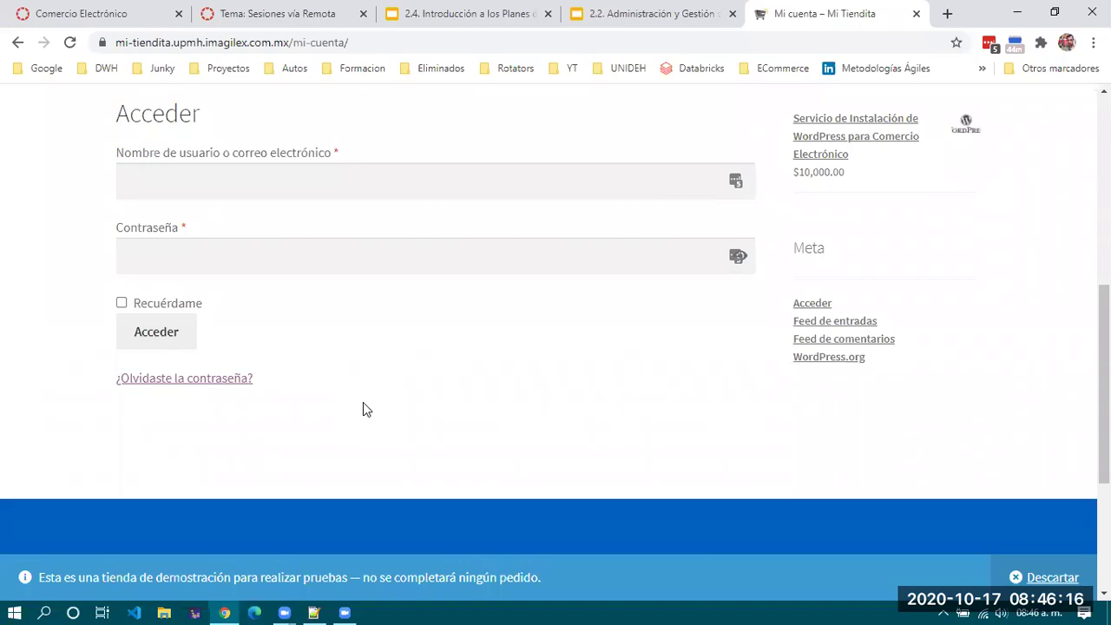
Return to the Mi Tiendita home page via Inicio and view the shop listing.
scroll(363, 401, up, 3)
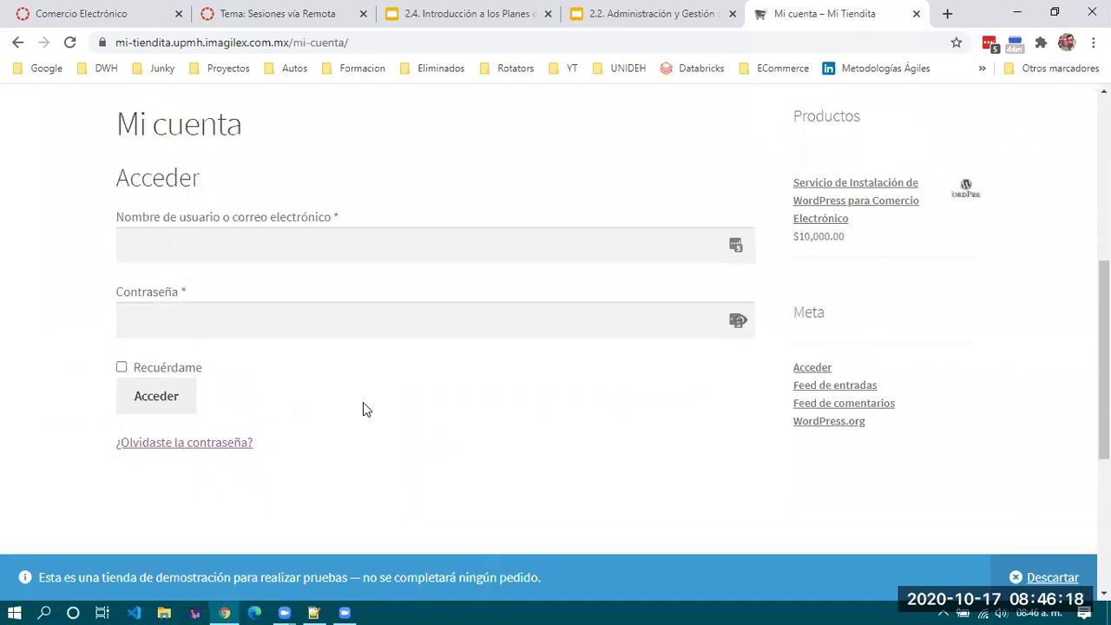
scroll(362, 402, up, 3)
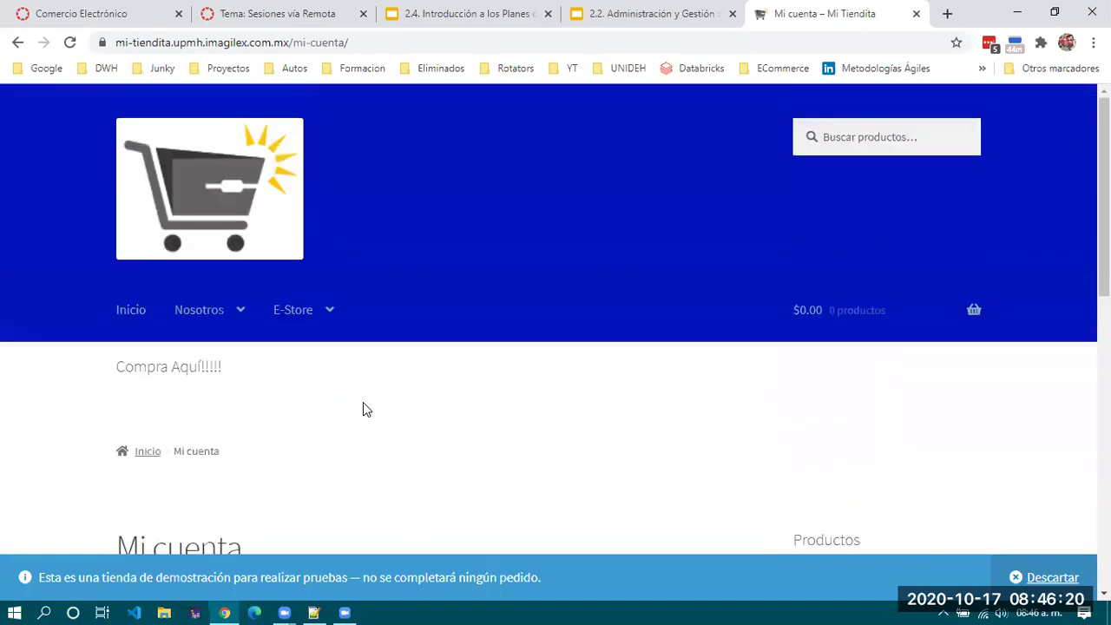
mouse_move(287, 302)
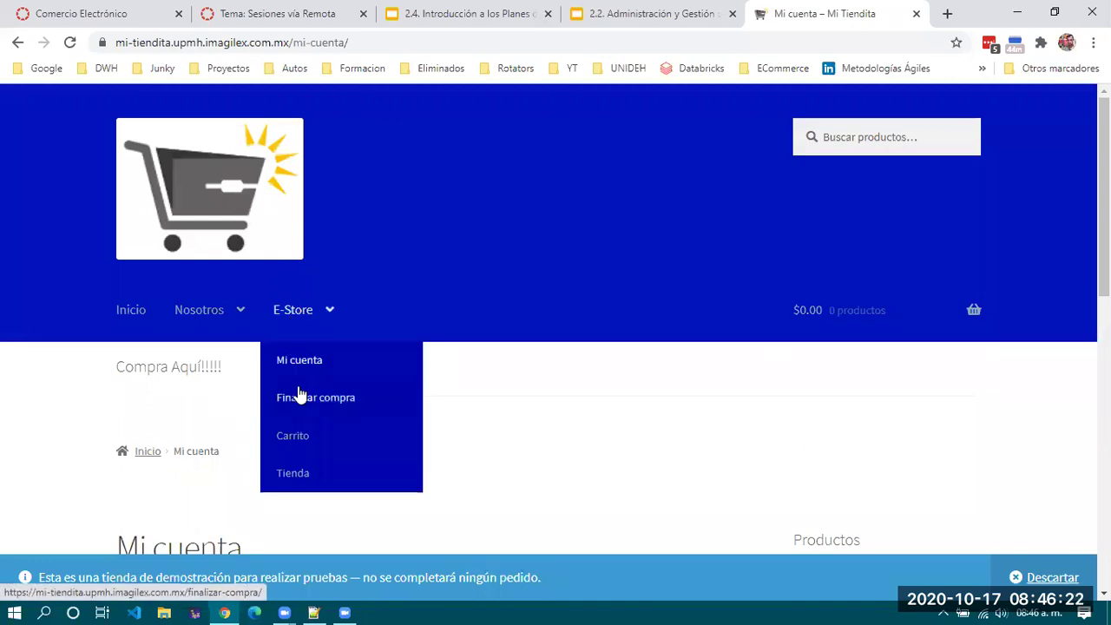
click(139, 317)
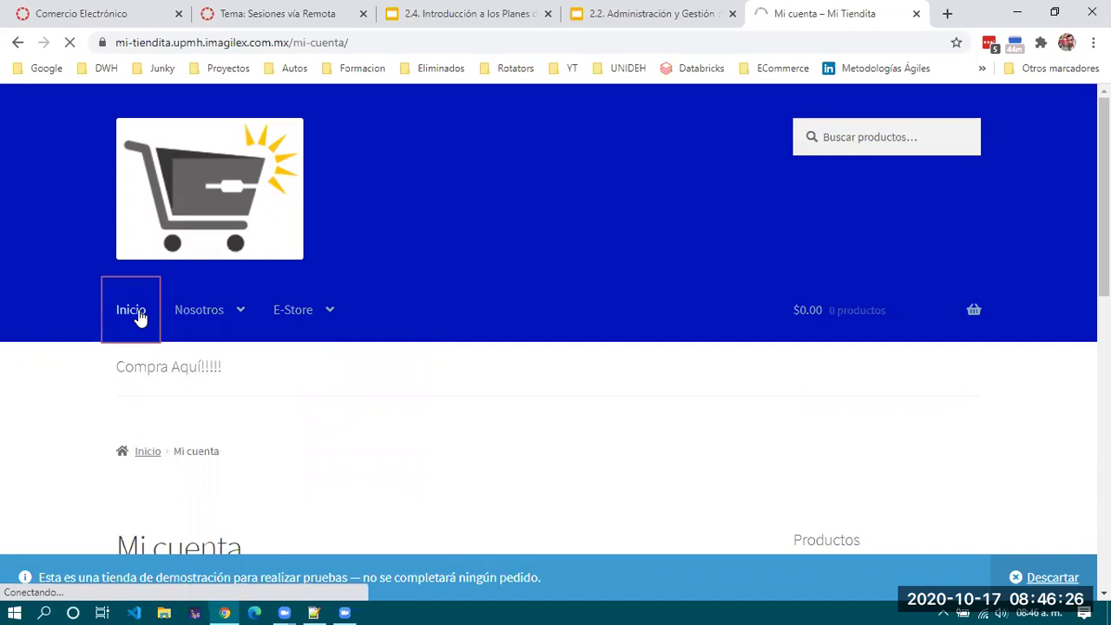
scroll(386, 419, down, 1)
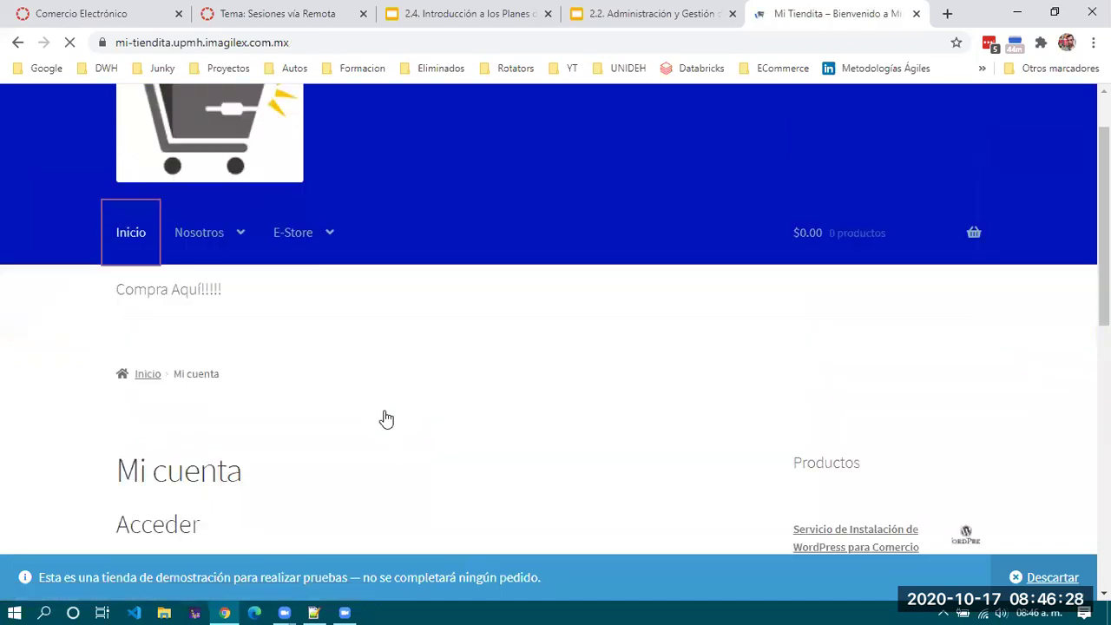
scroll(387, 419, down, 4)
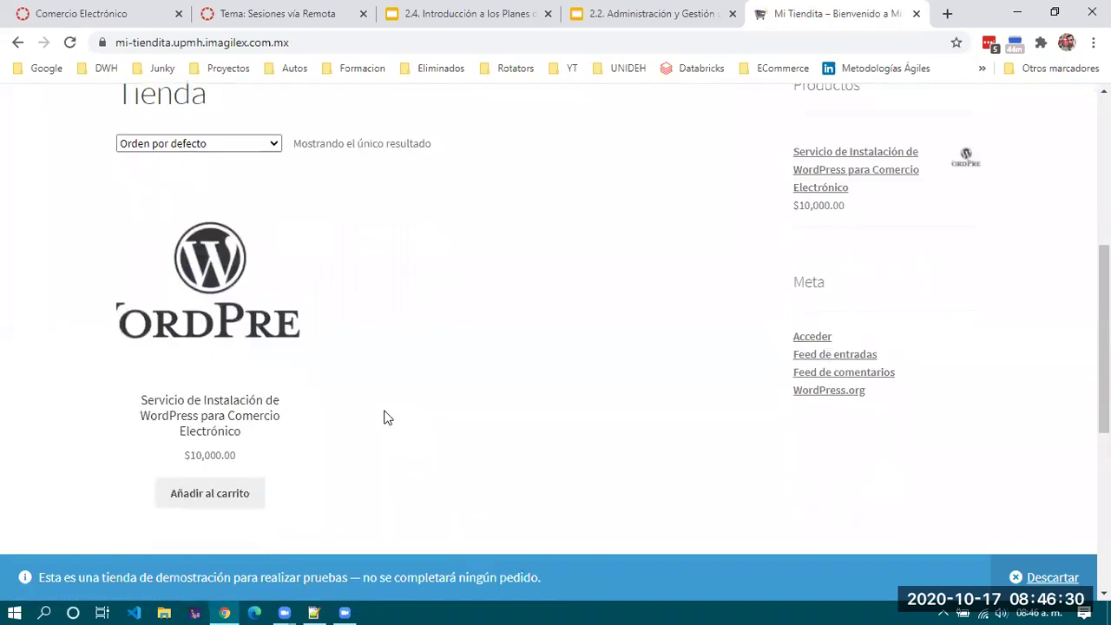
Open the WordPress installation service product and add it to the cart at $10,000.00.
click(197, 296)
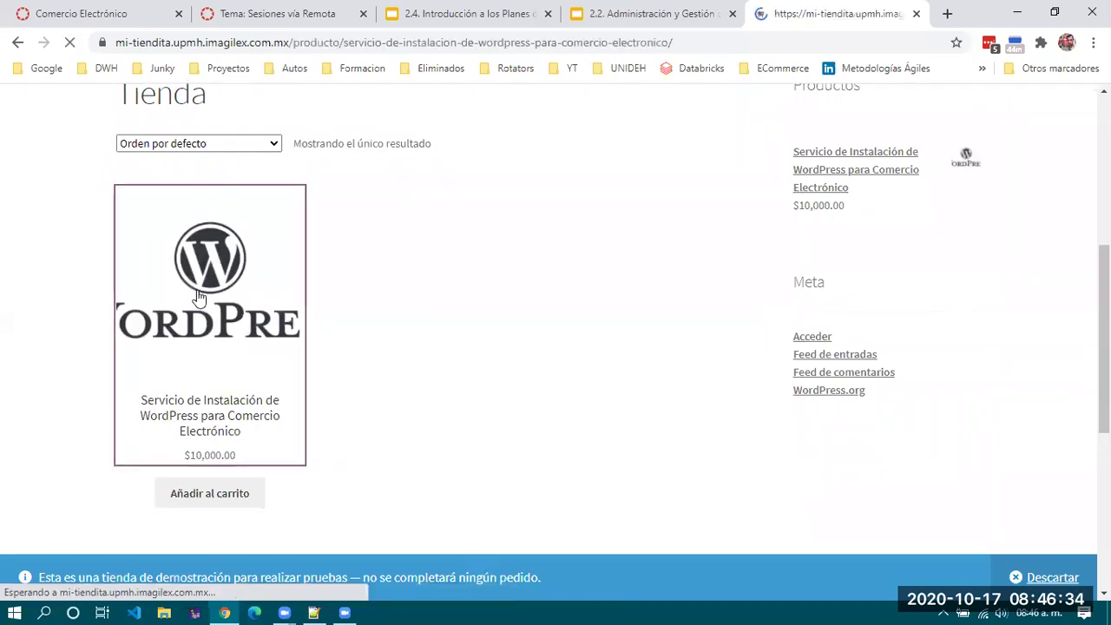
scroll(197, 297, down, 2)
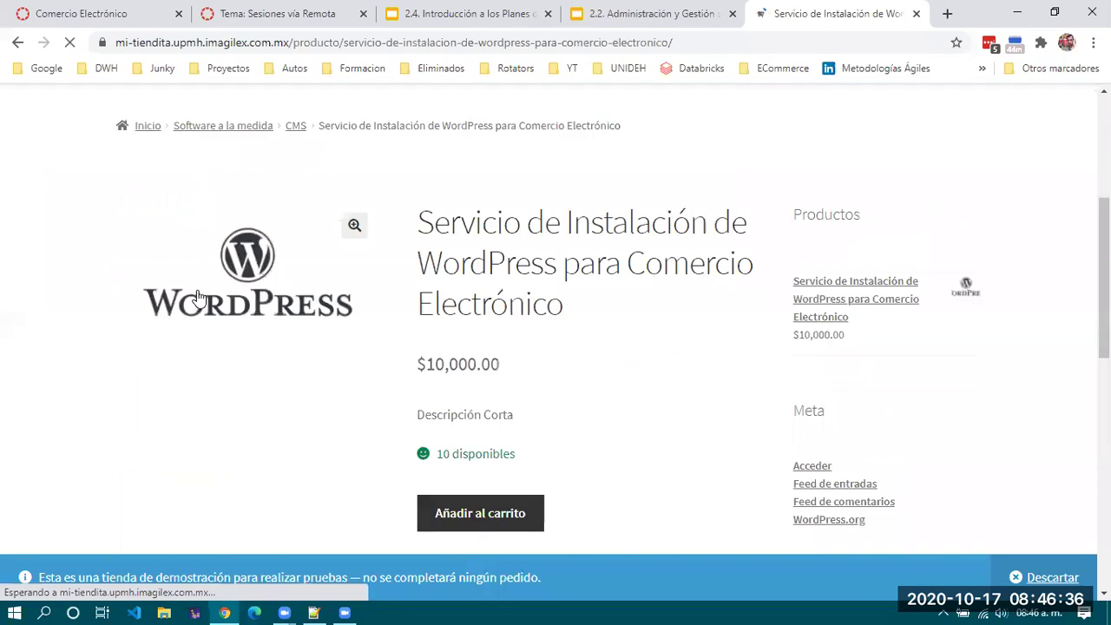
scroll(379, 394, down, 1)
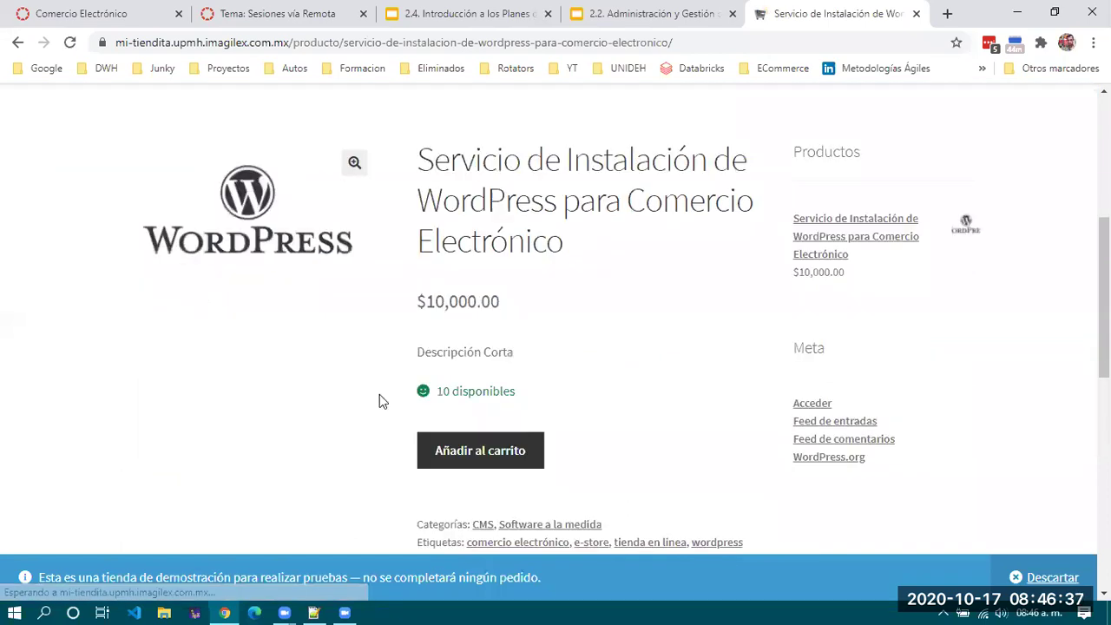
click(468, 441)
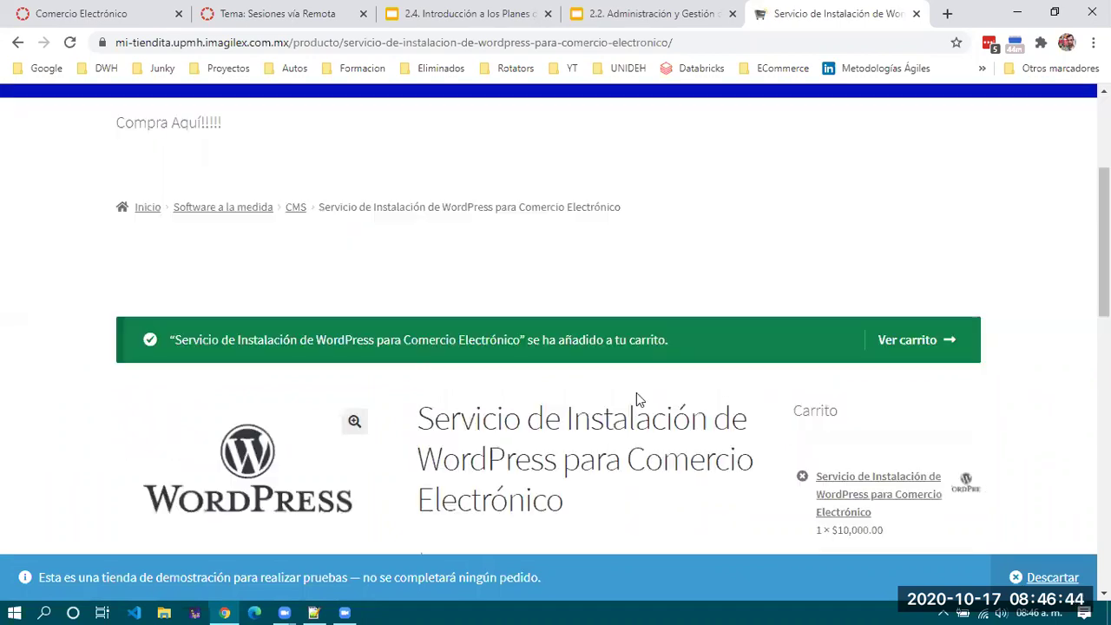
scroll(636, 393, down, 3)
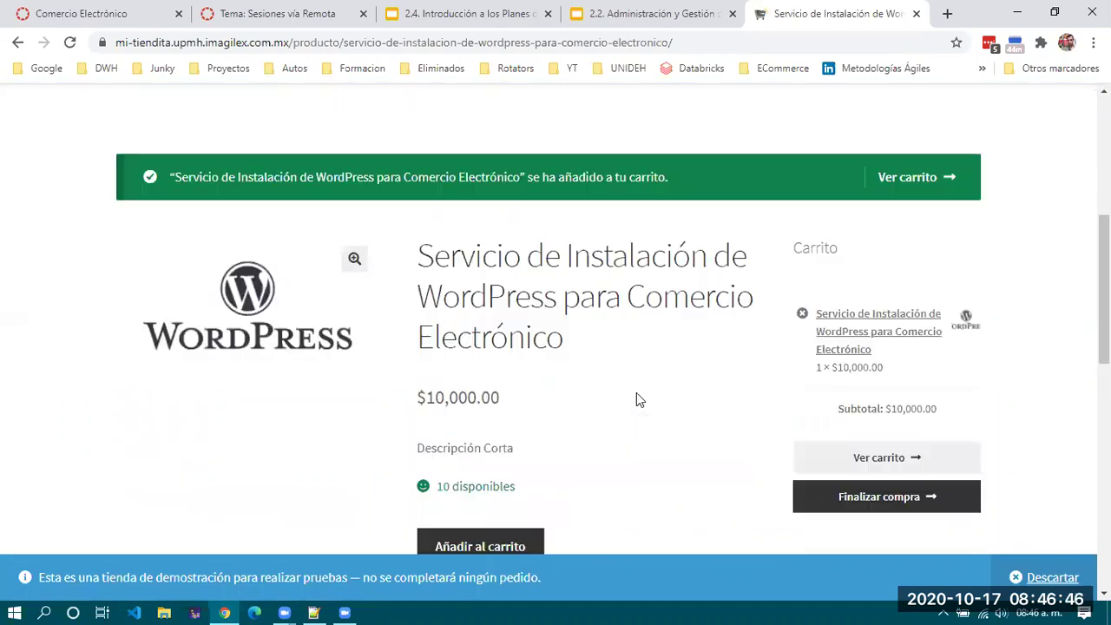
scroll(903, 342, down, 1)
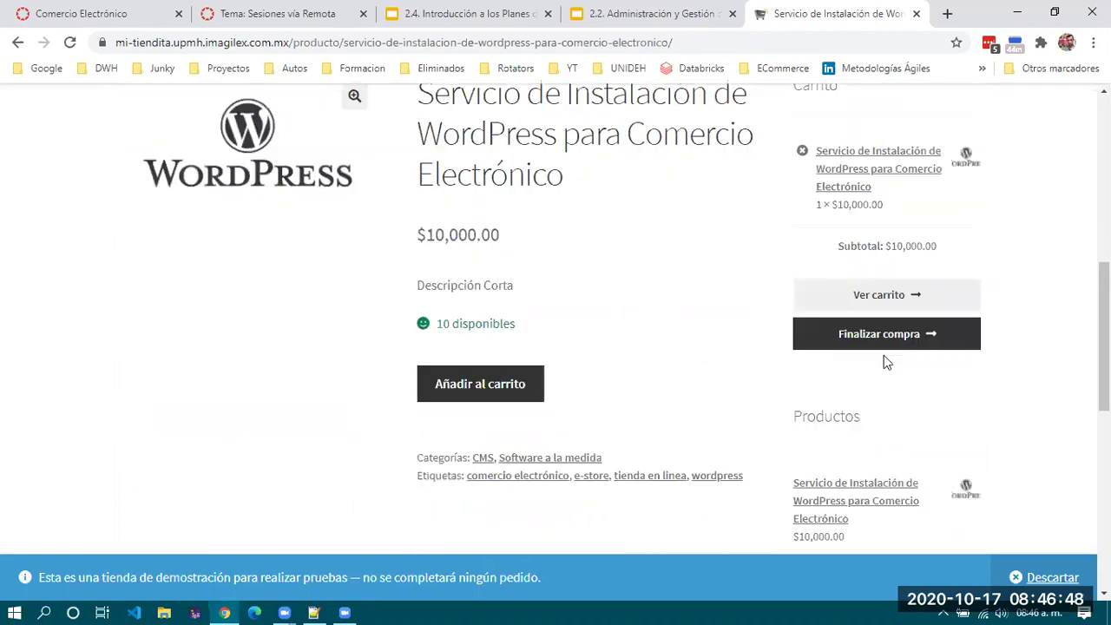
Proceed to checkout from the cart widget and skim the billing form.
click(906, 341)
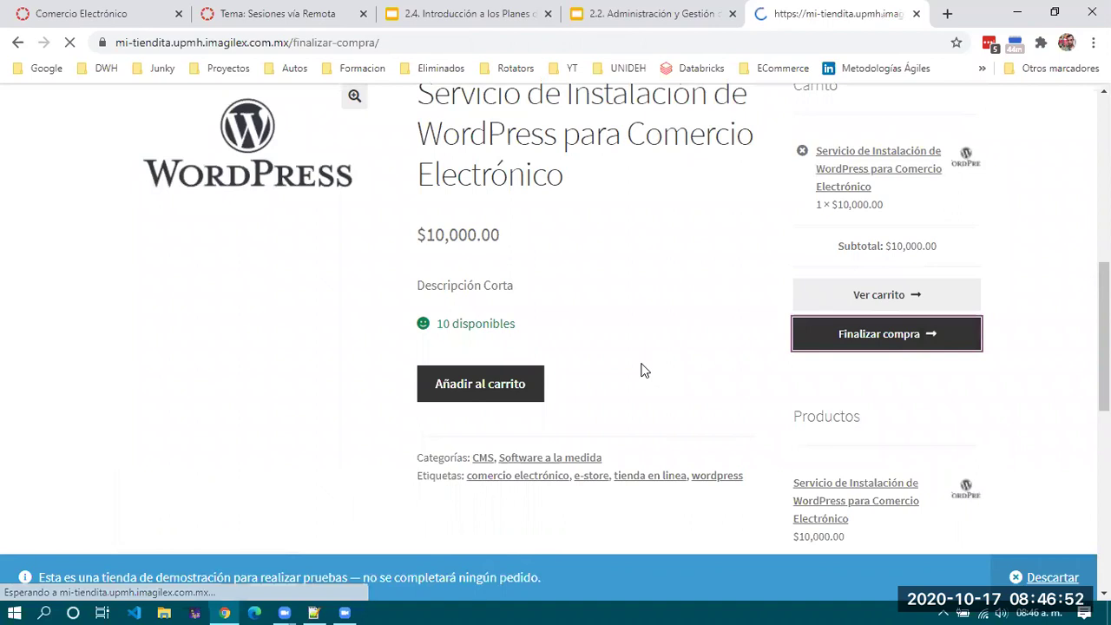
scroll(641, 371, down, 4)
scroll(640, 371, down, 3)
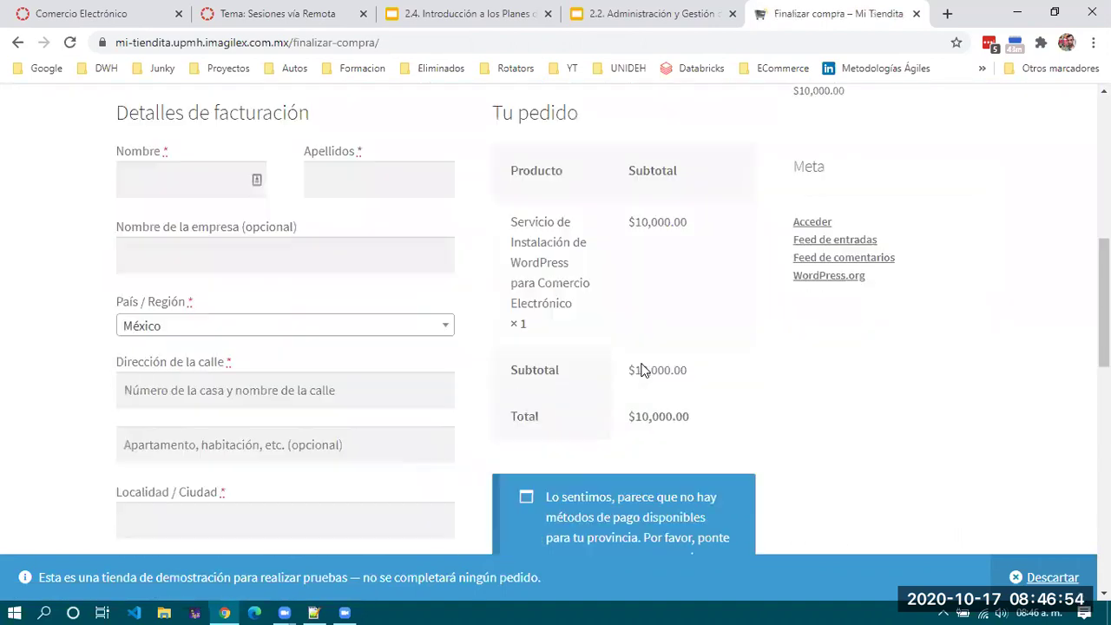
scroll(640, 371, down, 3)
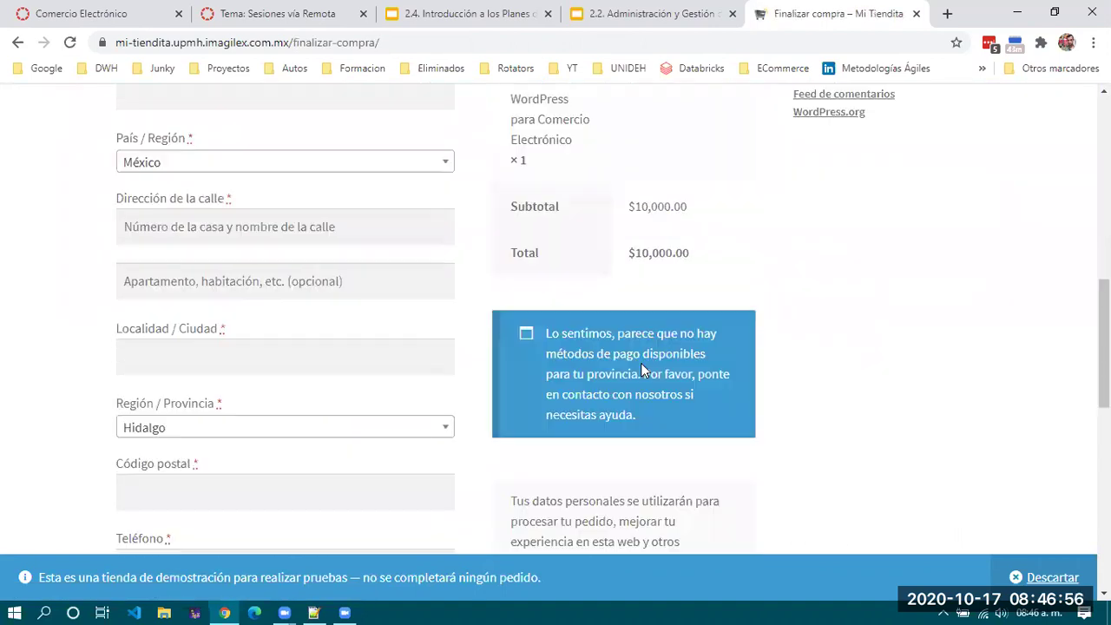
scroll(641, 370, down, 1)
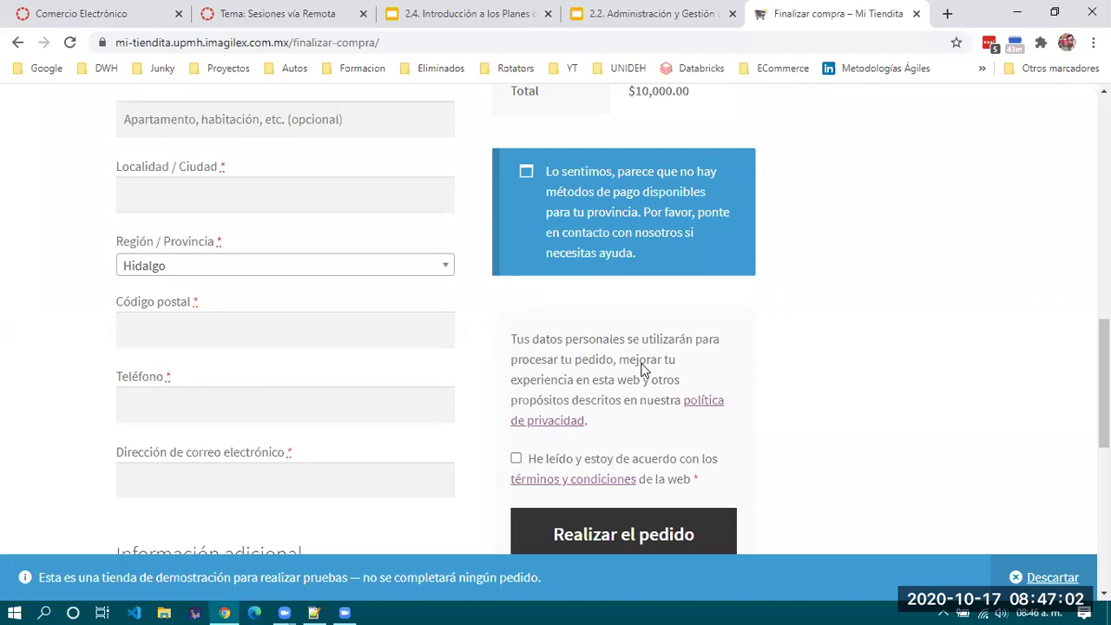
key(End)
key(Home)
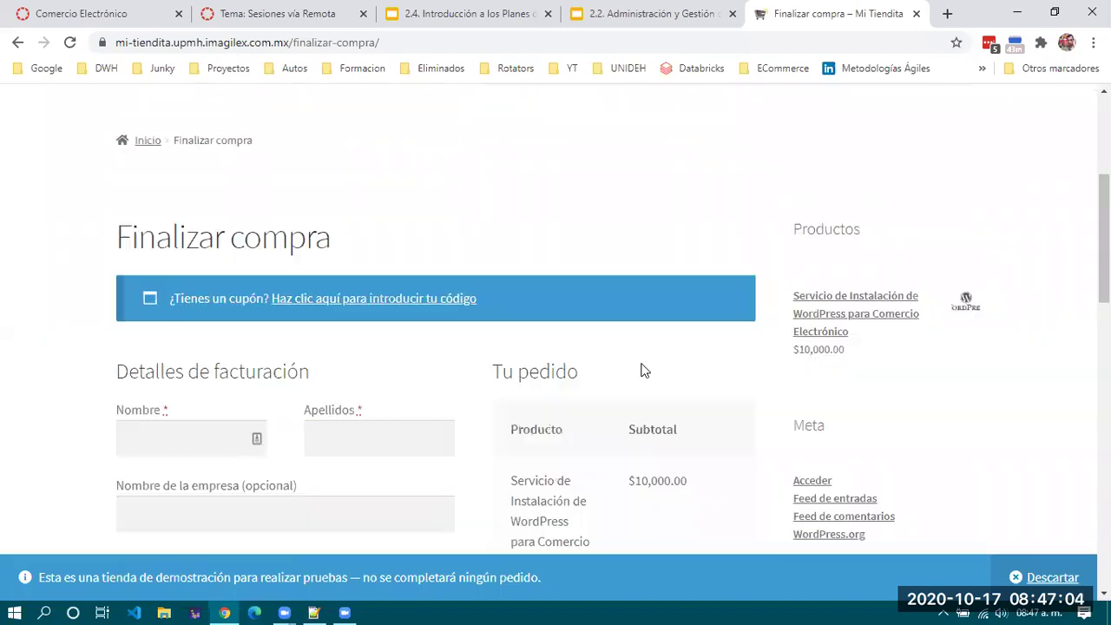
Review the rest of the checkout form and try placing the order with Realizar el pedido.
scroll(641, 371, down, 1)
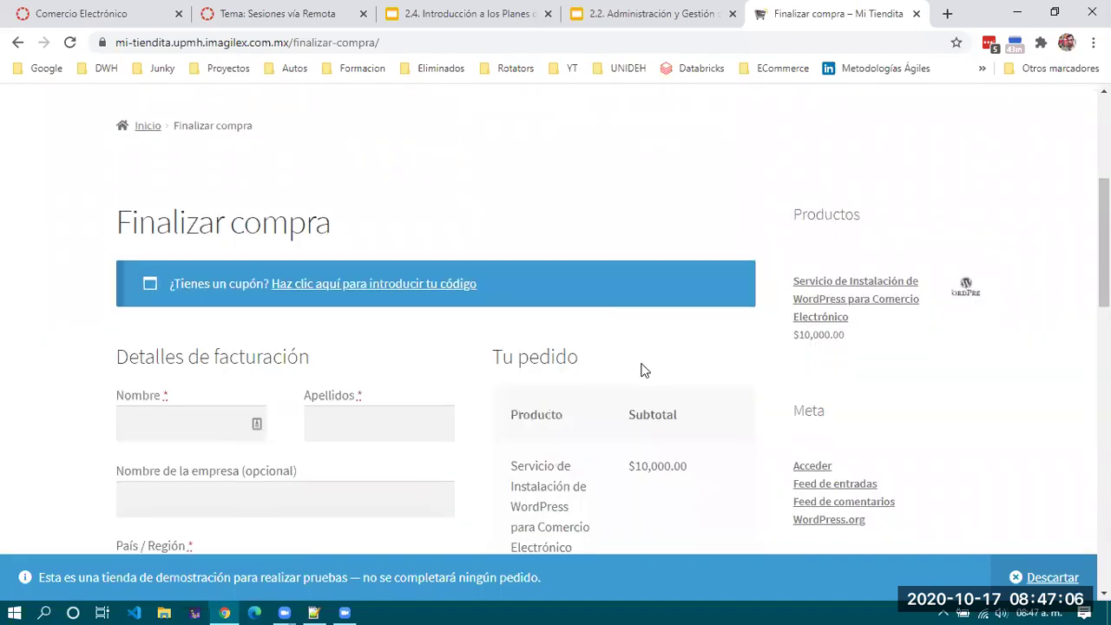
scroll(640, 370, down, 3)
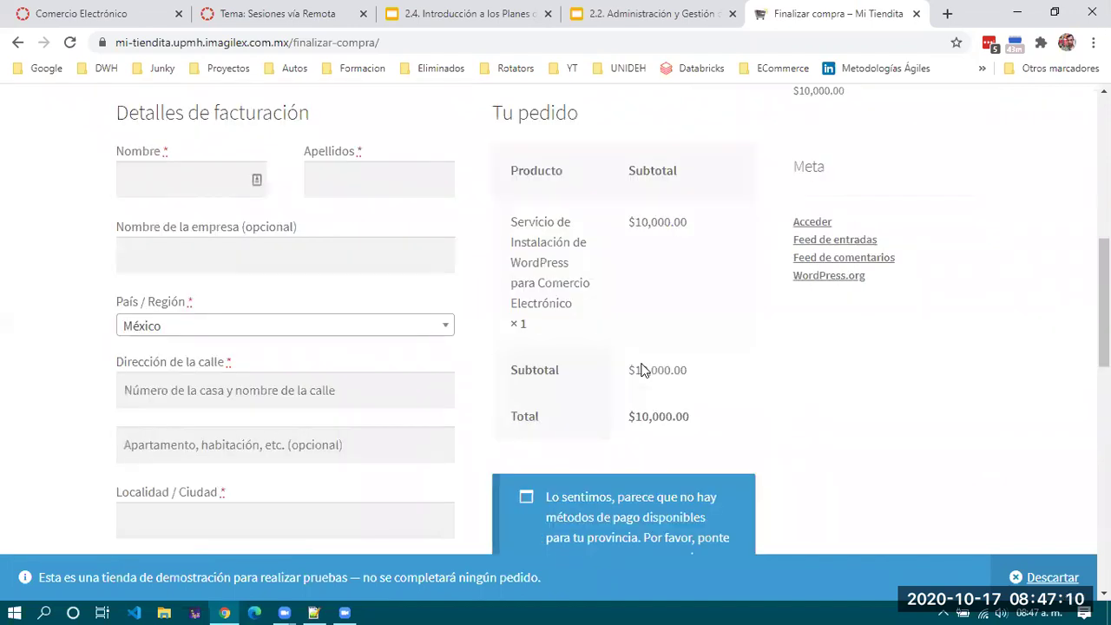
scroll(640, 370, down, 1)
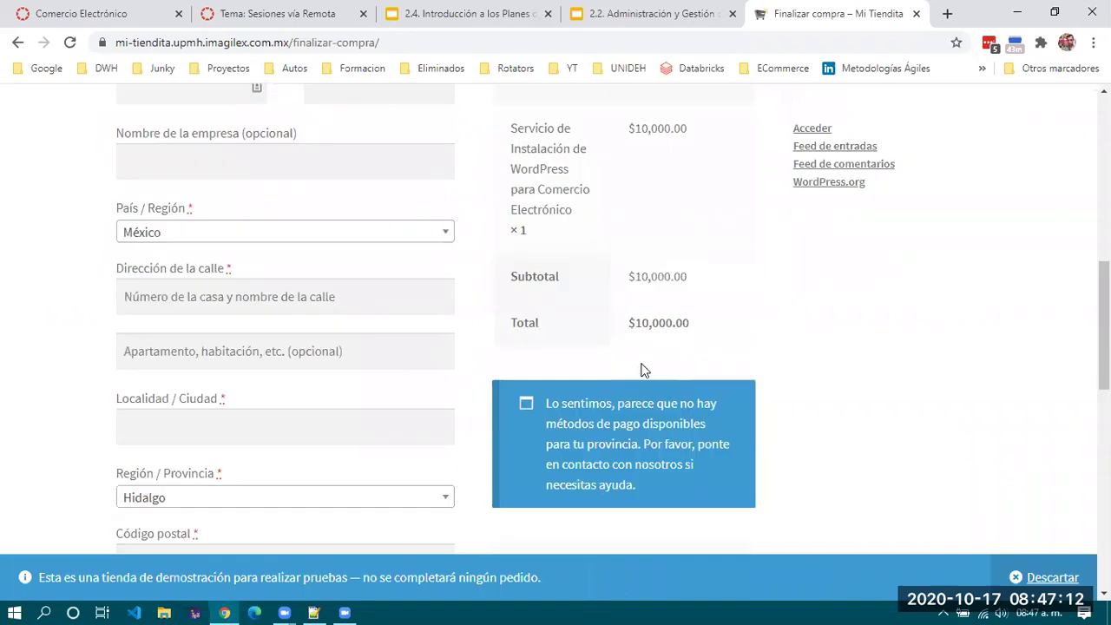
scroll(640, 370, down, 3)
scroll(640, 370, down, 2)
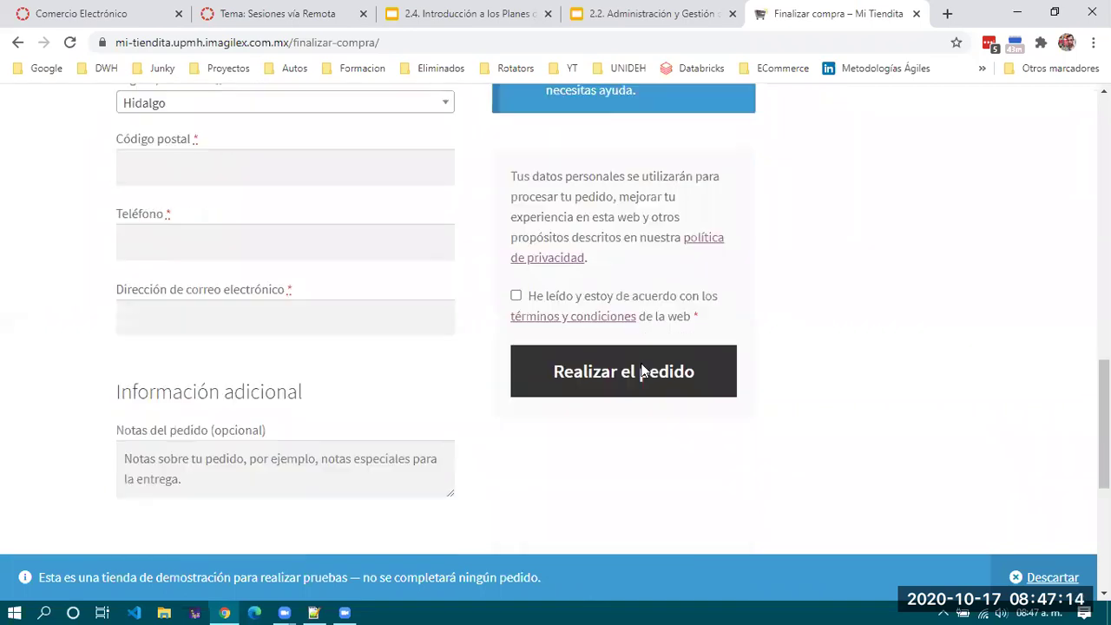
scroll(640, 370, down, 1)
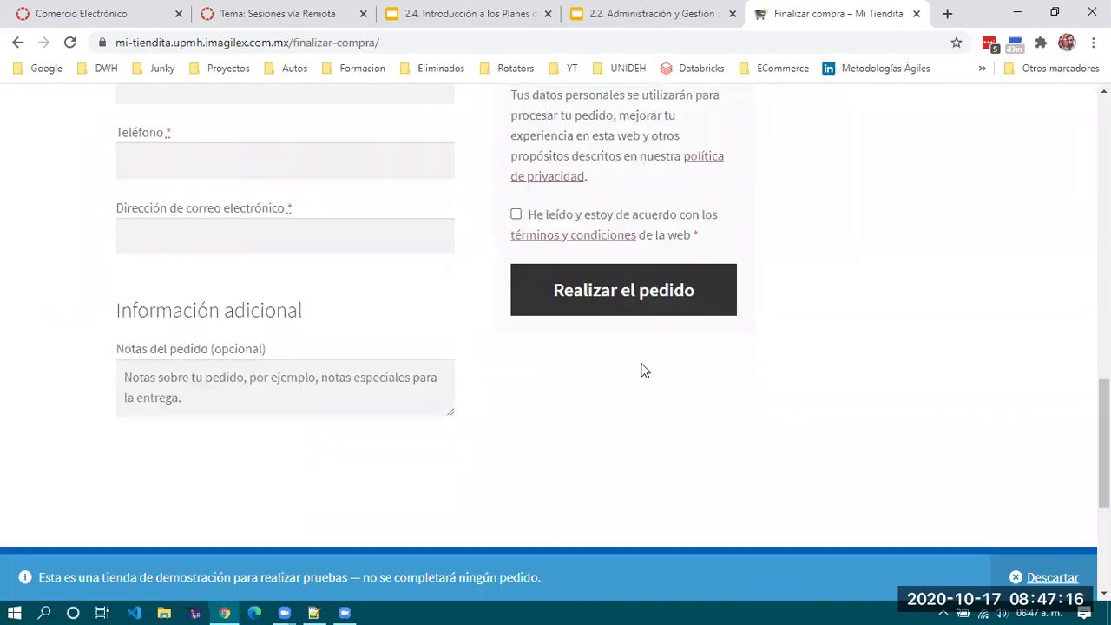
scroll(641, 370, up, 1)
click(641, 371)
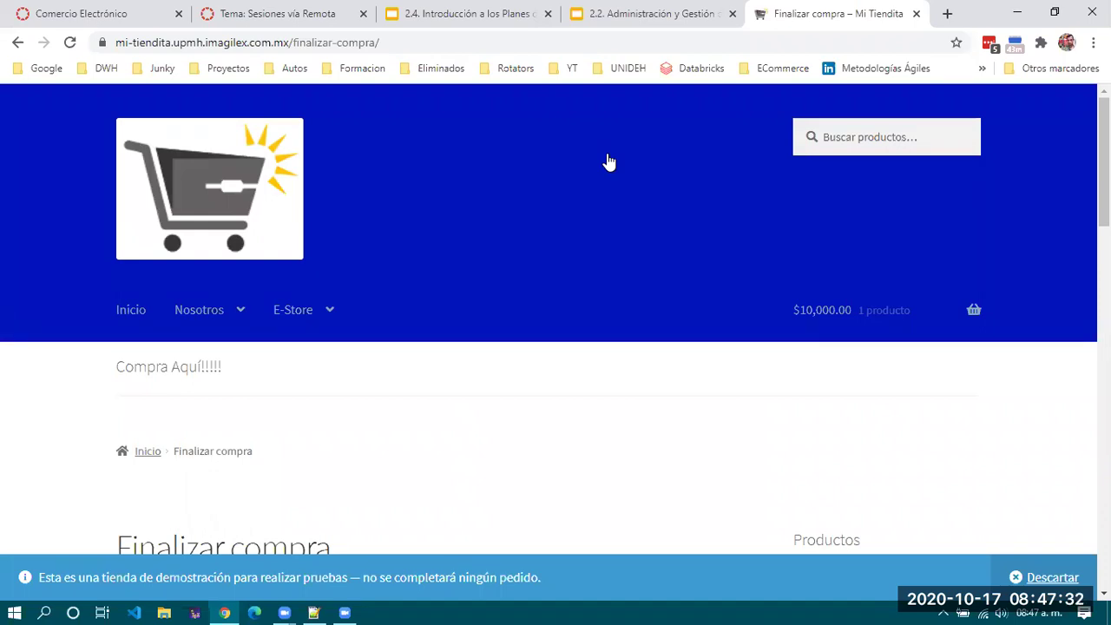
click(479, 38)
click(287, 35)
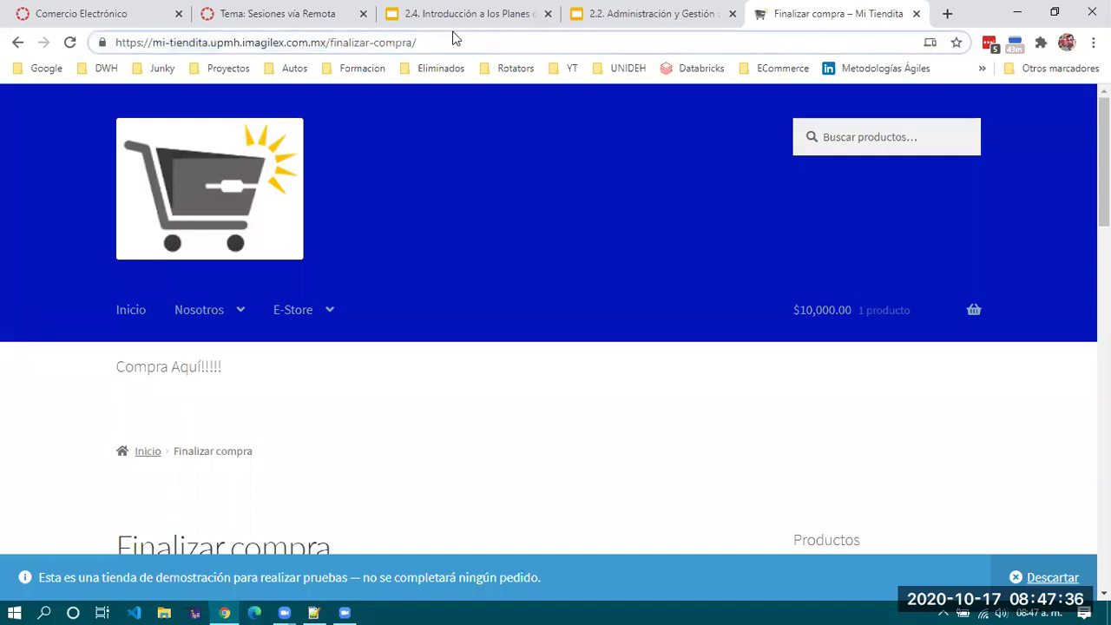
click(327, 42)
key(shift+End)
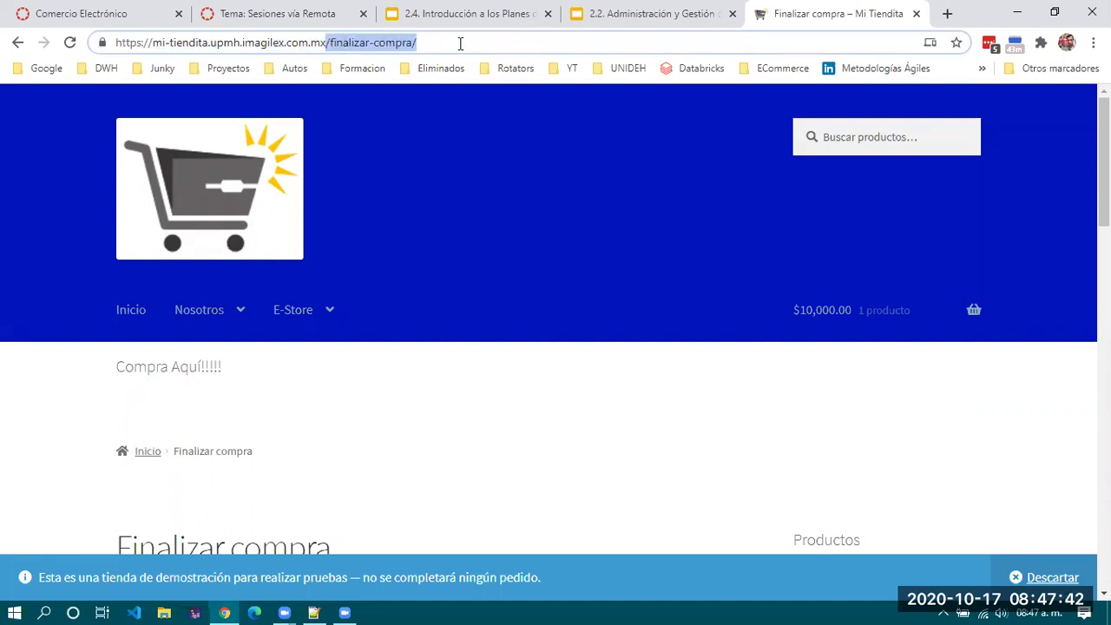
click(460, 43)
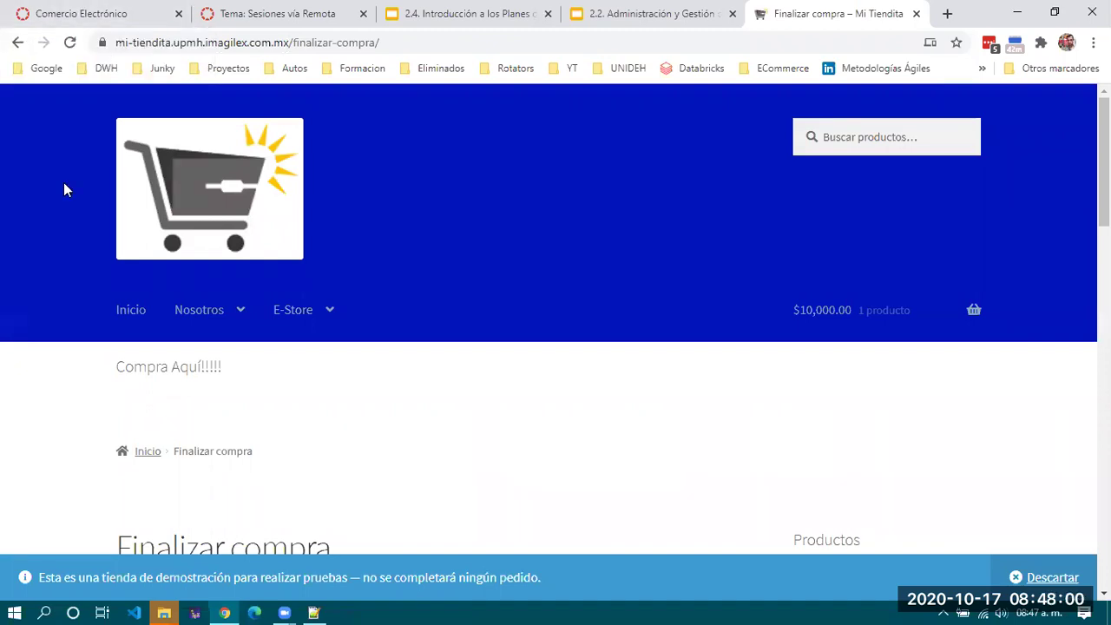
Load the UPMH course portal at upmh.imagilex.com.mx from the address bar.
click(728, 39)
text(up)
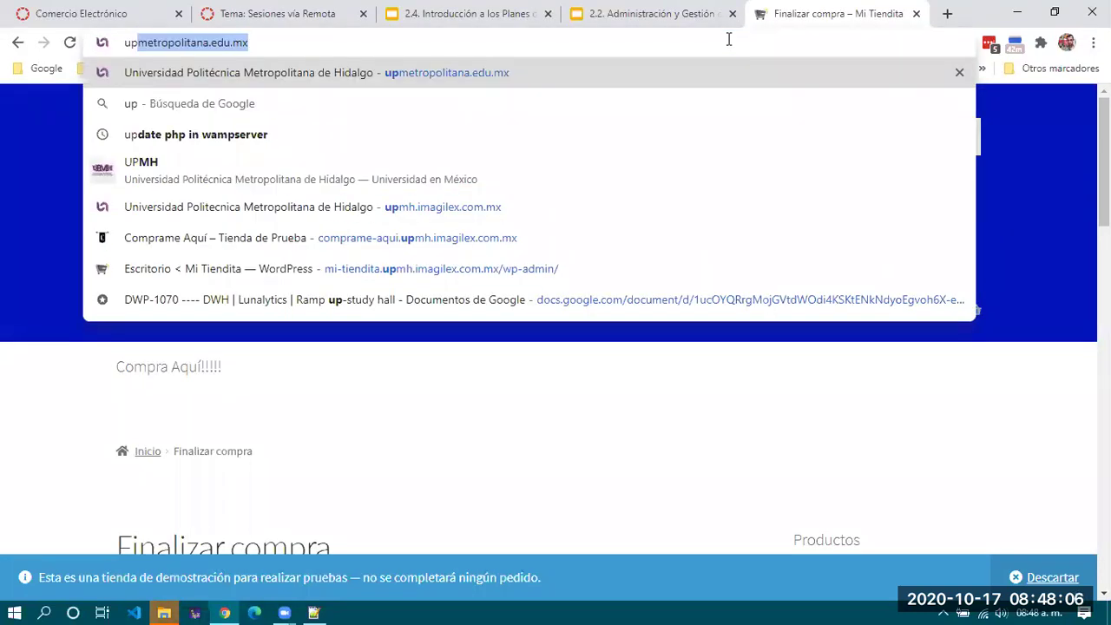
text(mh.im)
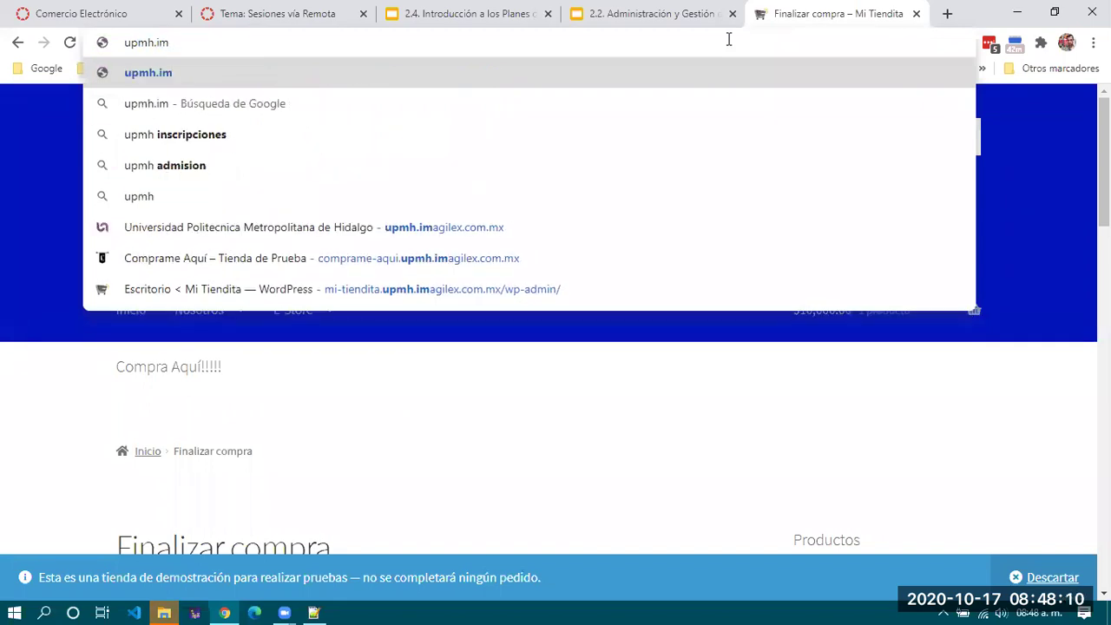
key(Down)
key(Down)
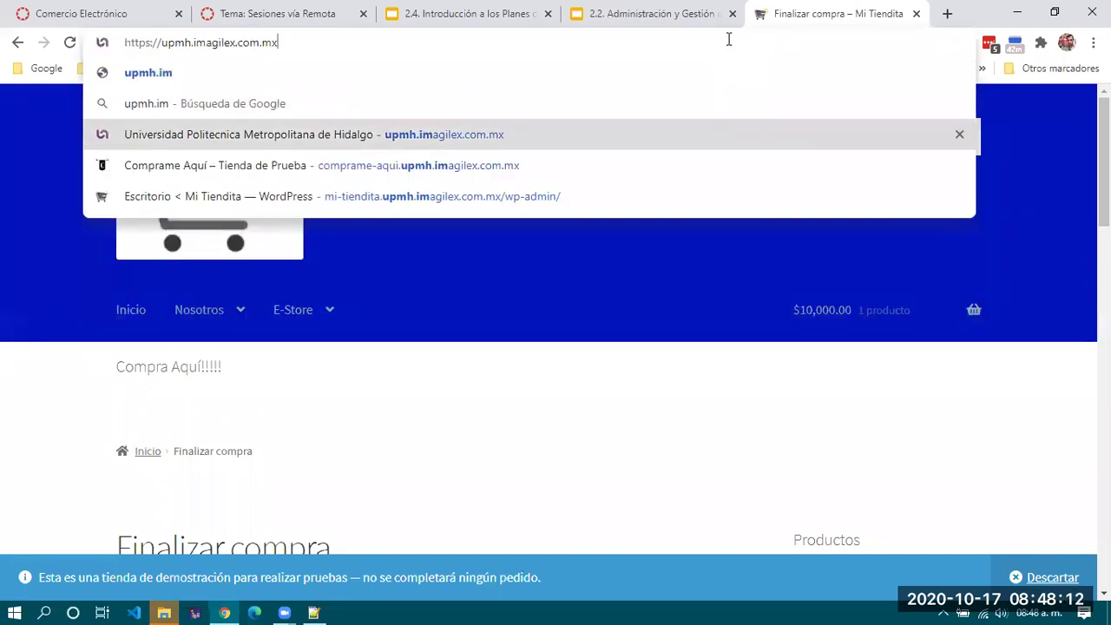
key(Return)
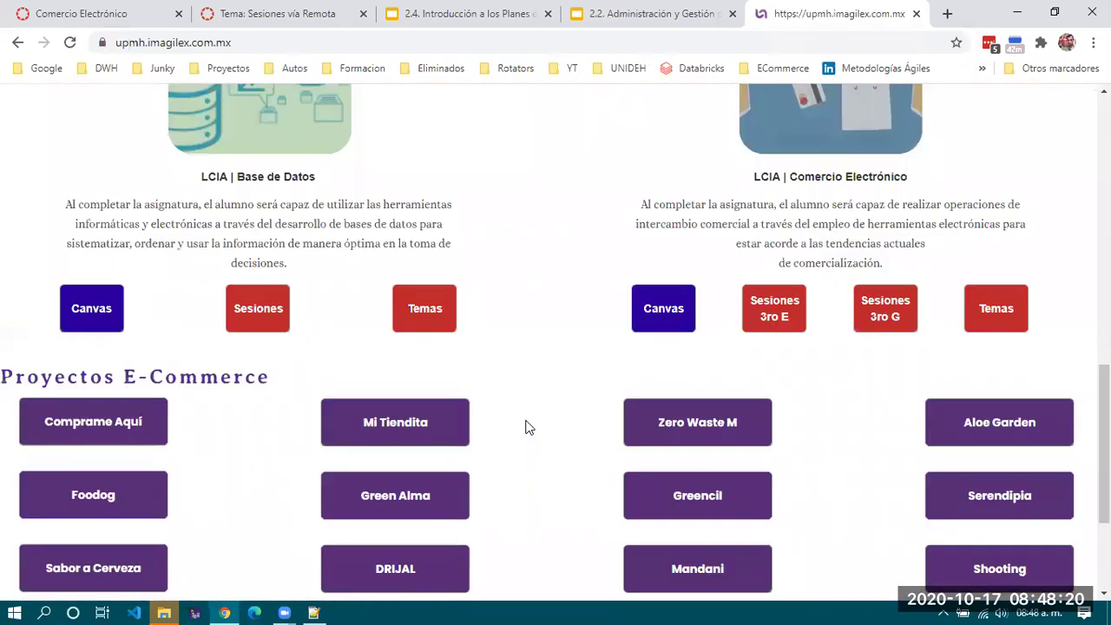
scroll(525, 427, down, 2)
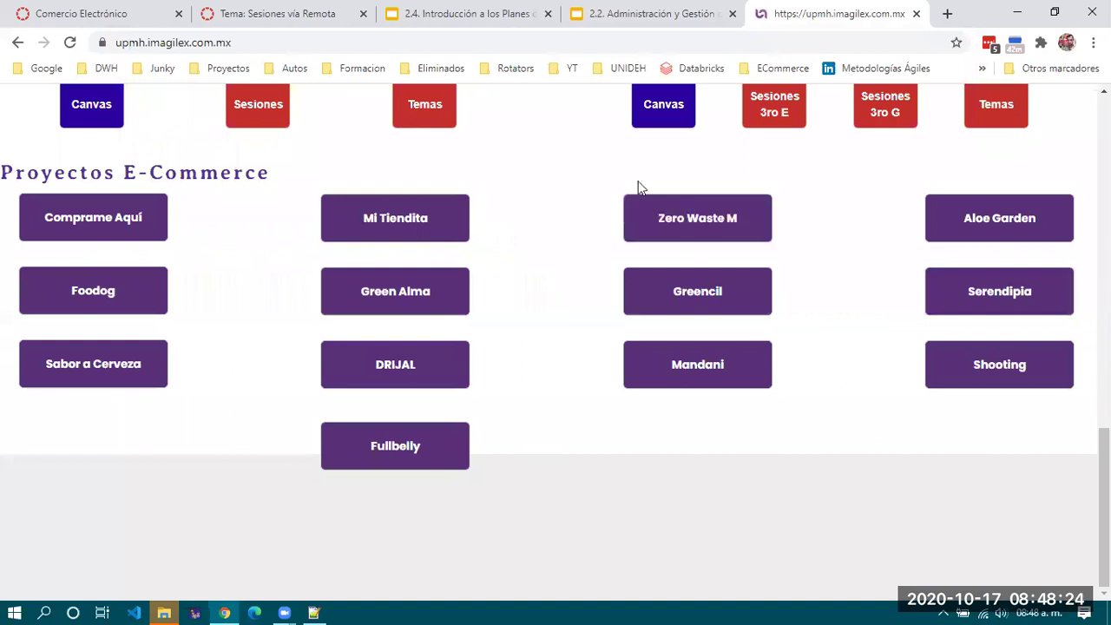
Open the Zero Waste M store project and close the File Explorer window that appeared.
click(718, 219)
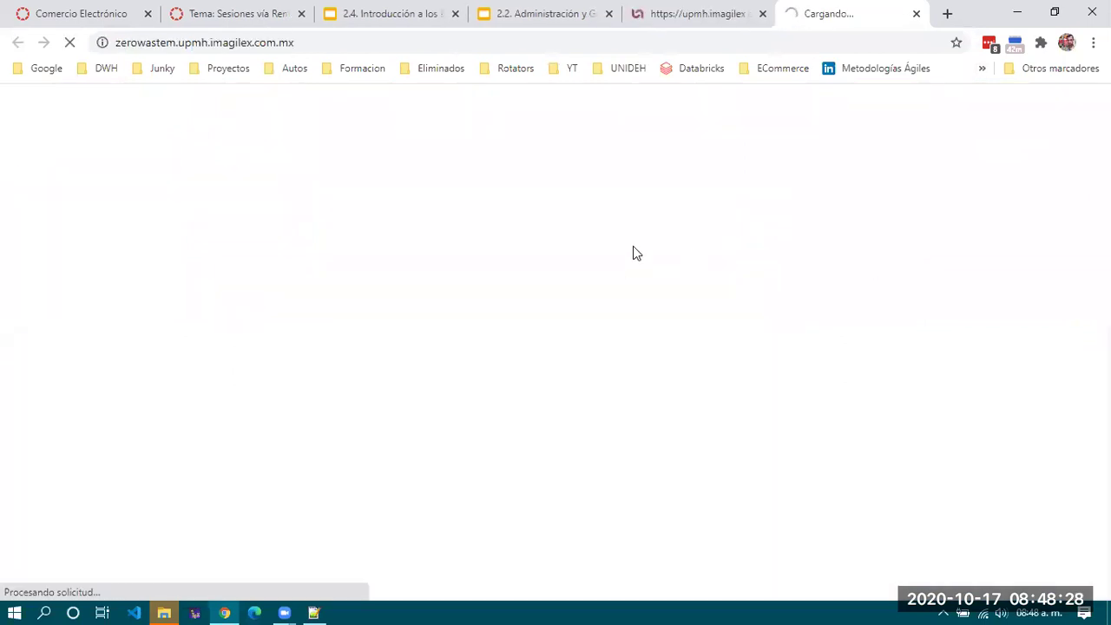
click(164, 609)
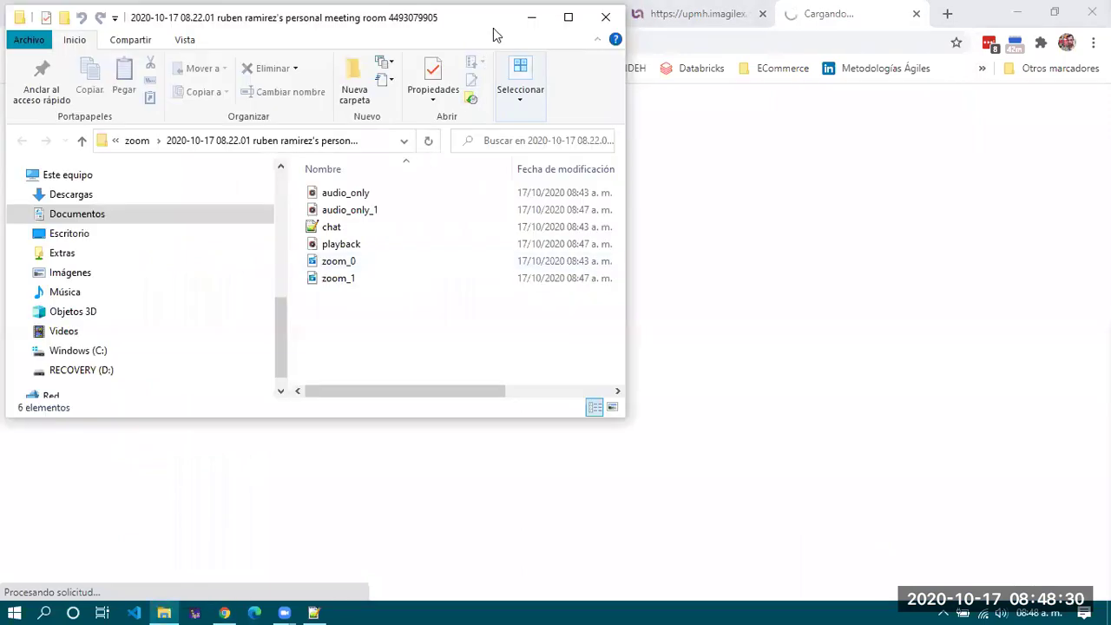
drag(154, 22, 161, 156)
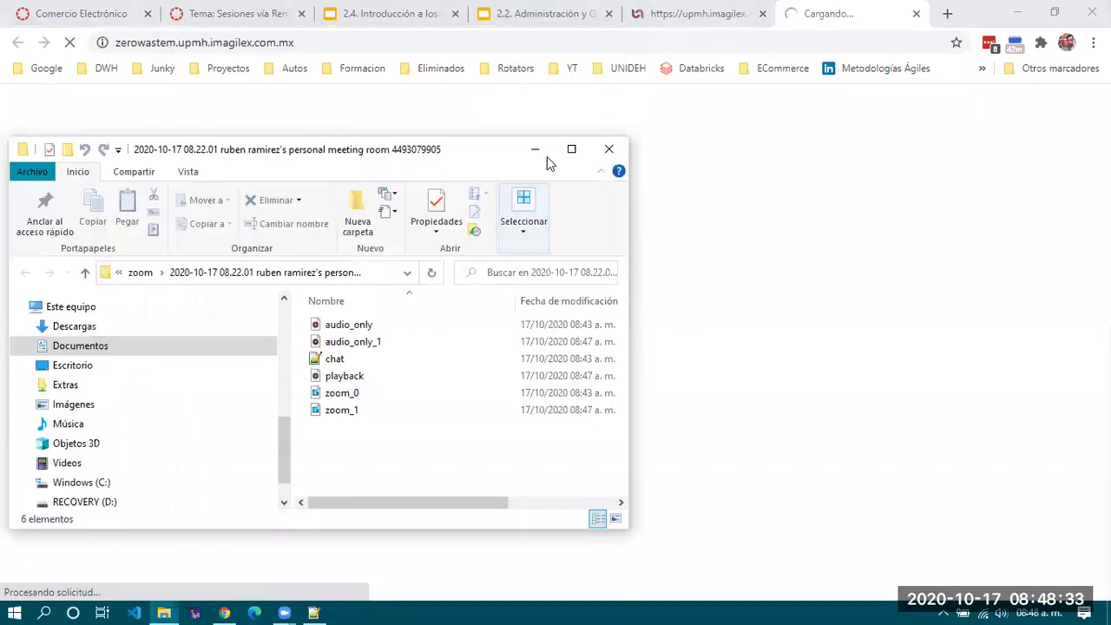
click(608, 151)
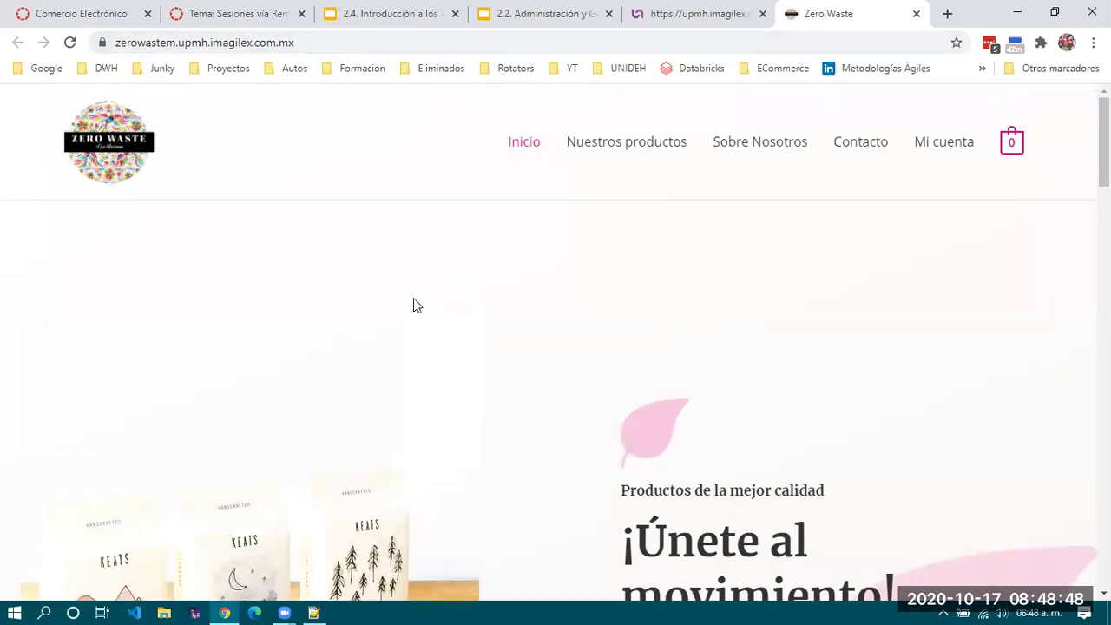
Go to the Zero Waste store's product catalogue via Compra ahora.
scroll(413, 302, down, 2)
scroll(414, 305, down, 2)
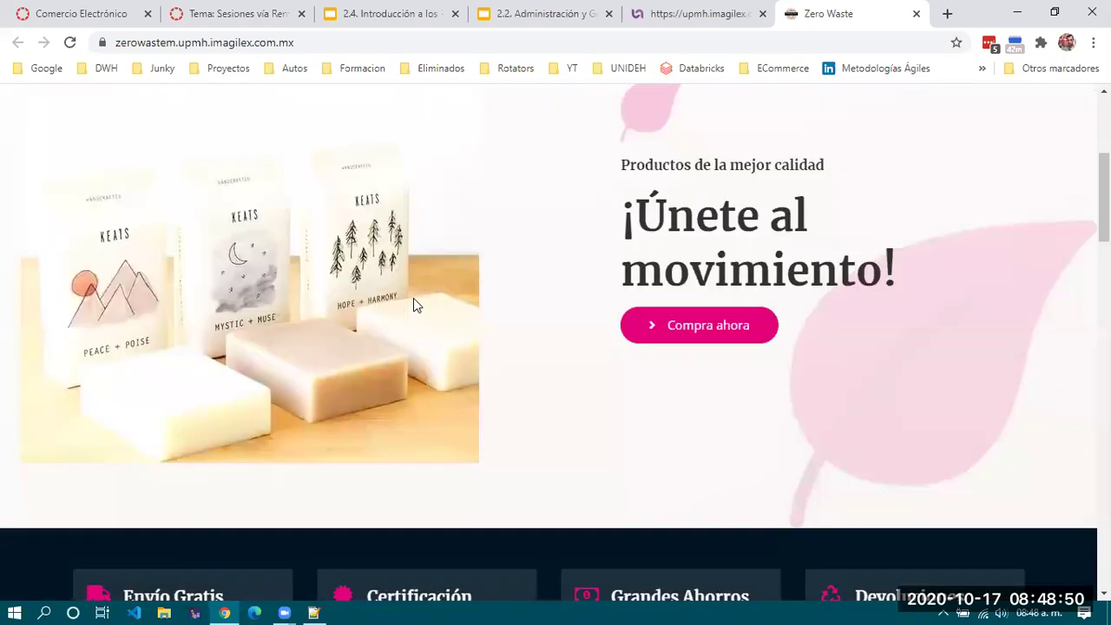
click(714, 335)
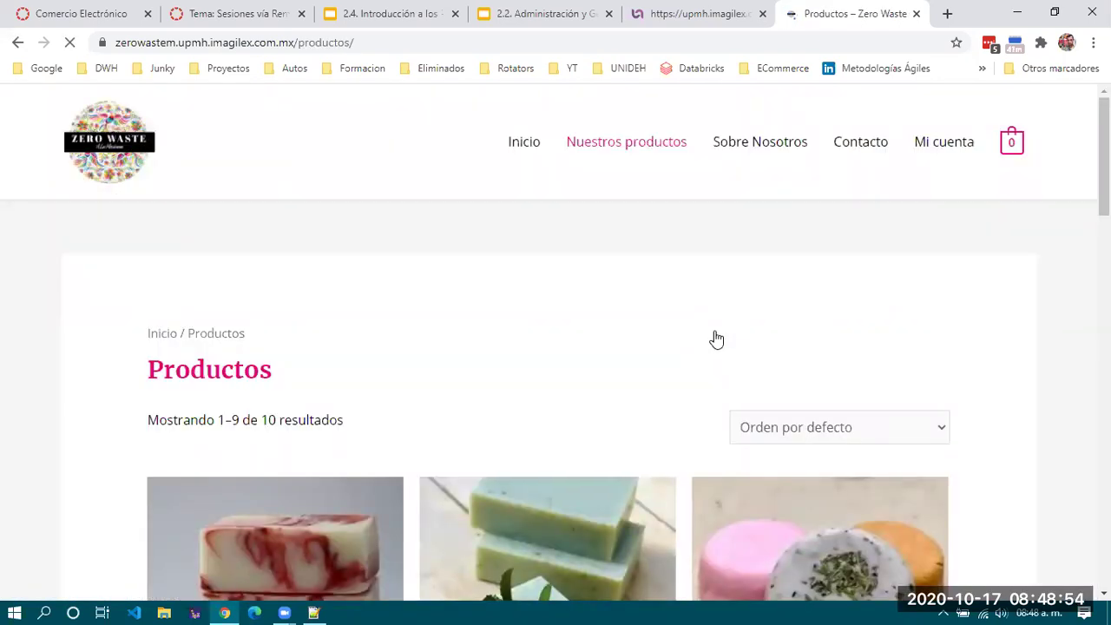
Browse the Productos grid down to the shampoos and open Shampoo Canela ($49.90).
scroll(716, 339, down, 4)
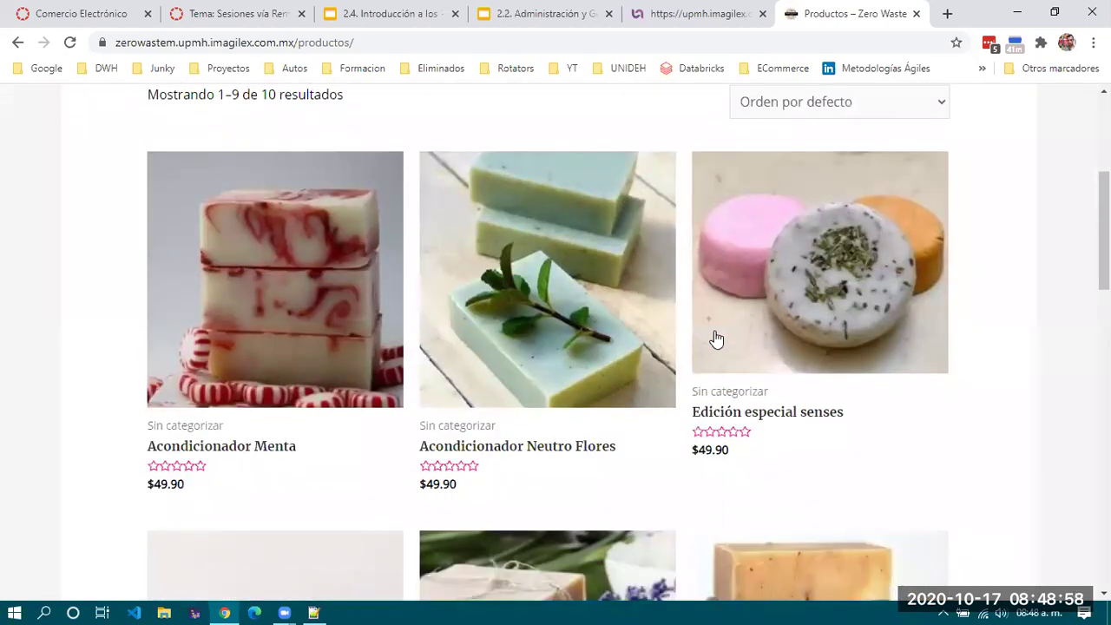
scroll(716, 339, down, 1)
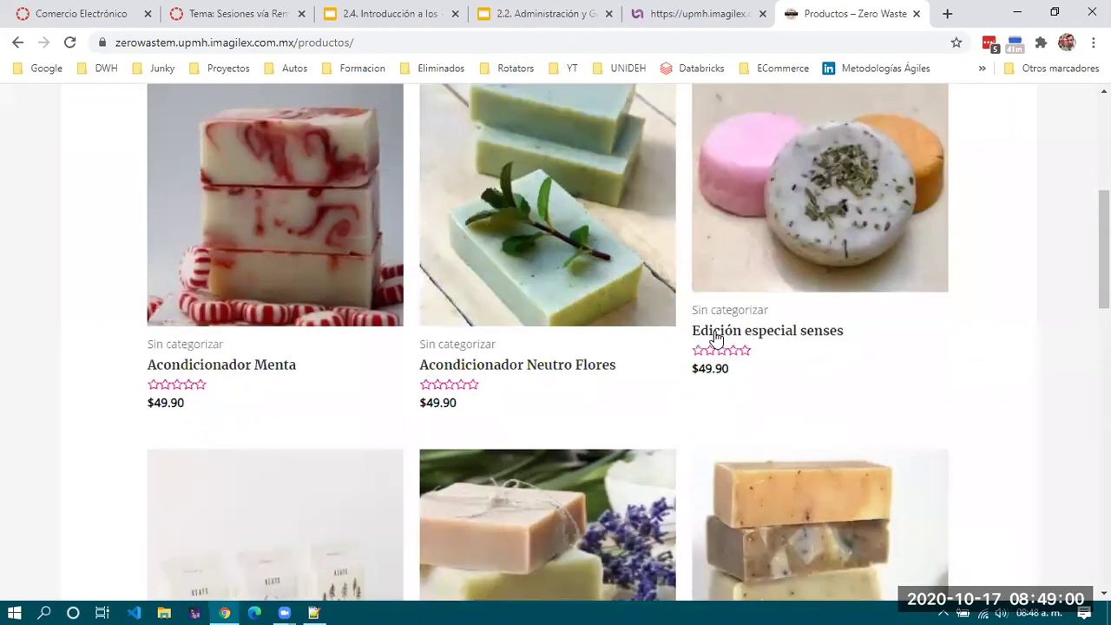
scroll(716, 338, down, 1)
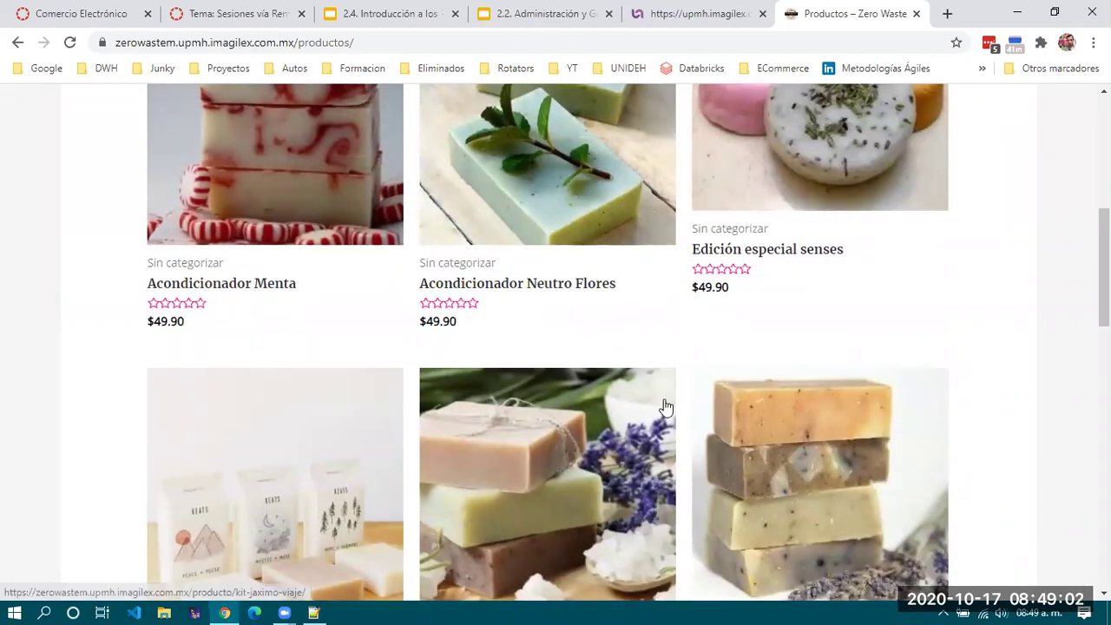
scroll(663, 407, up, 1)
scroll(664, 407, up, 1)
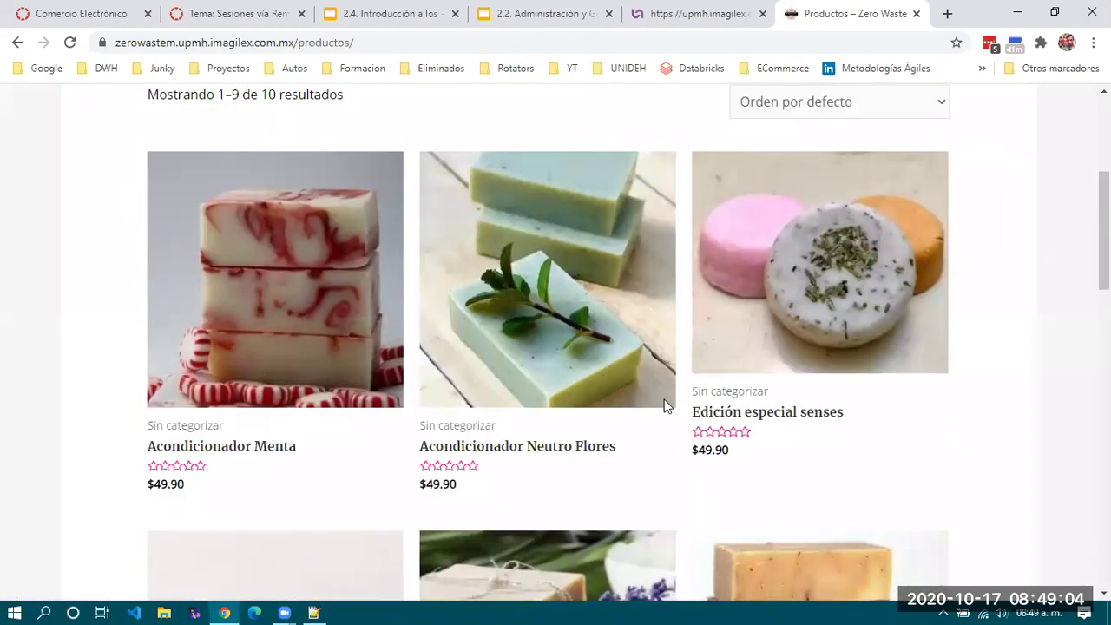
scroll(664, 407, down, 5)
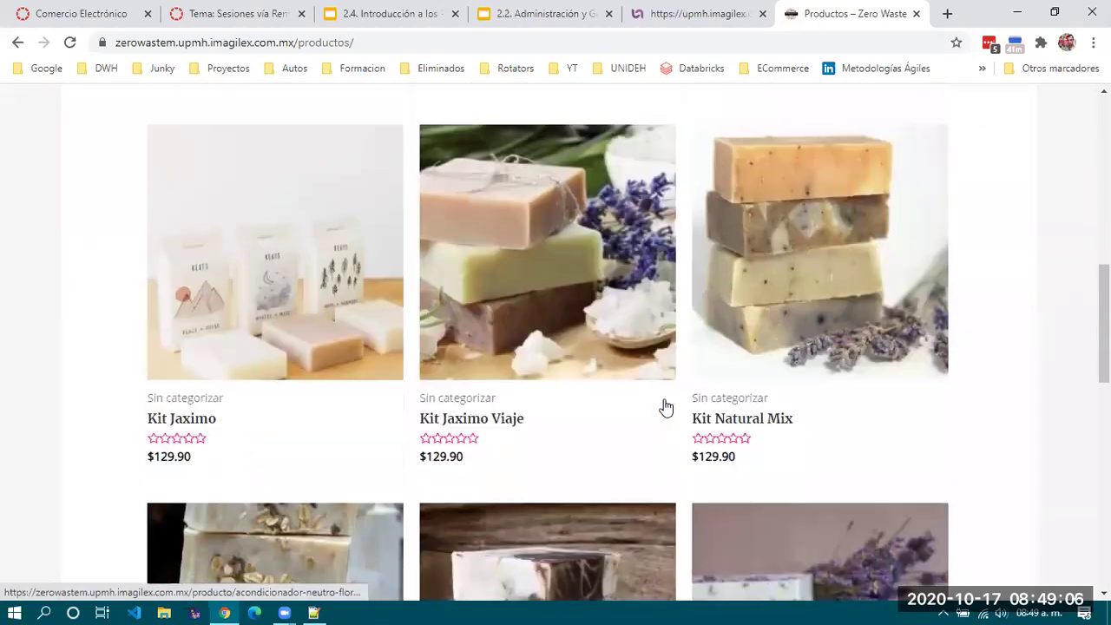
scroll(663, 406, down, 2)
scroll(664, 406, down, 3)
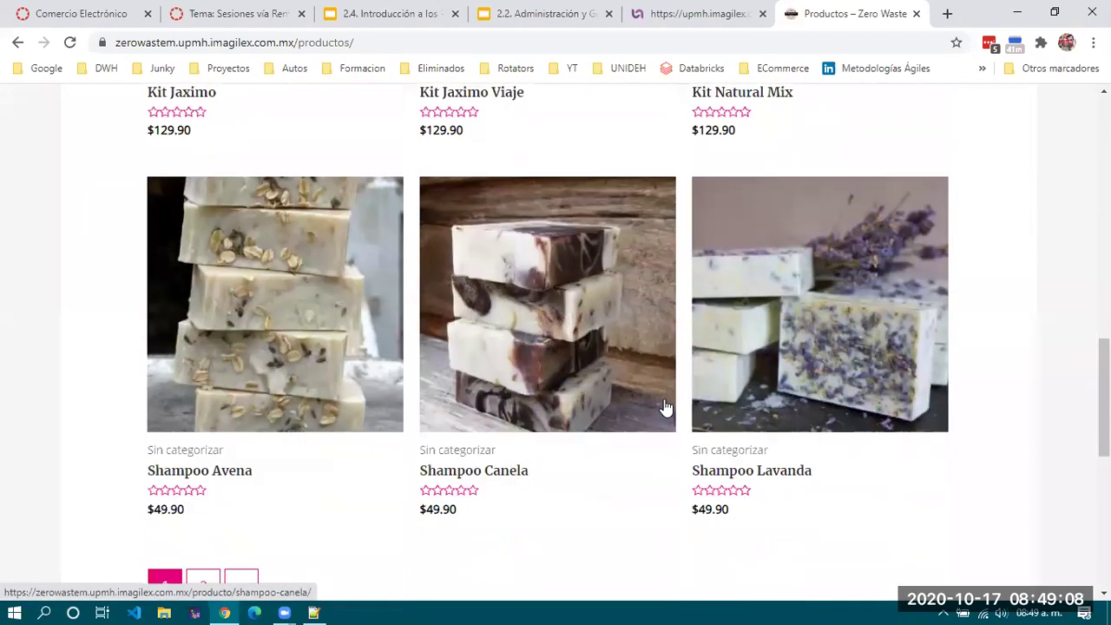
scroll(664, 407, down, 1)
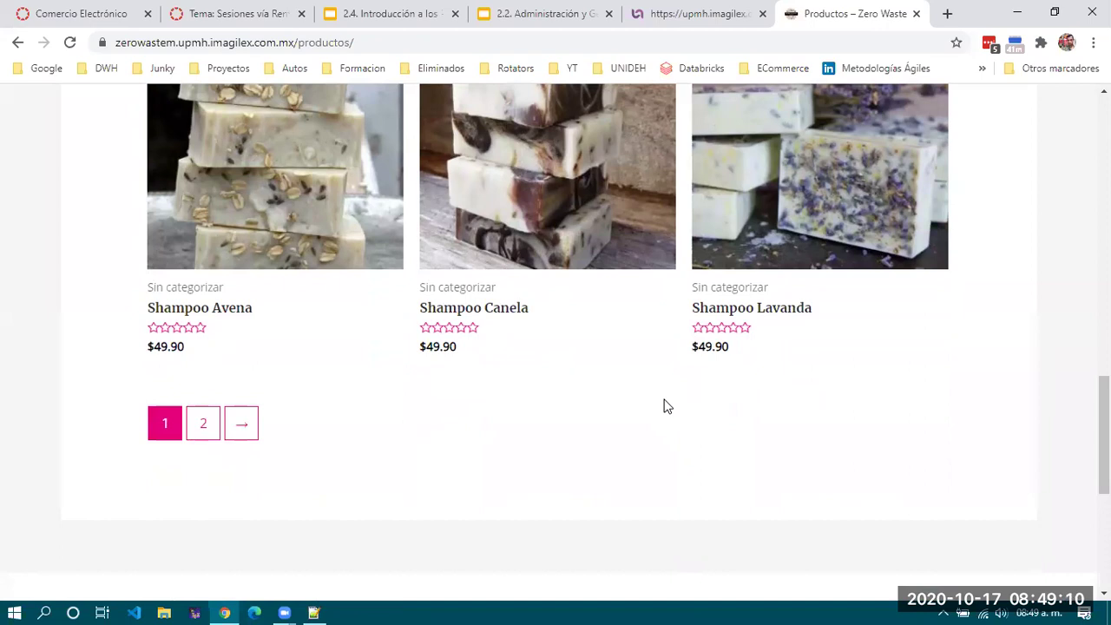
scroll(664, 407, up, 1)
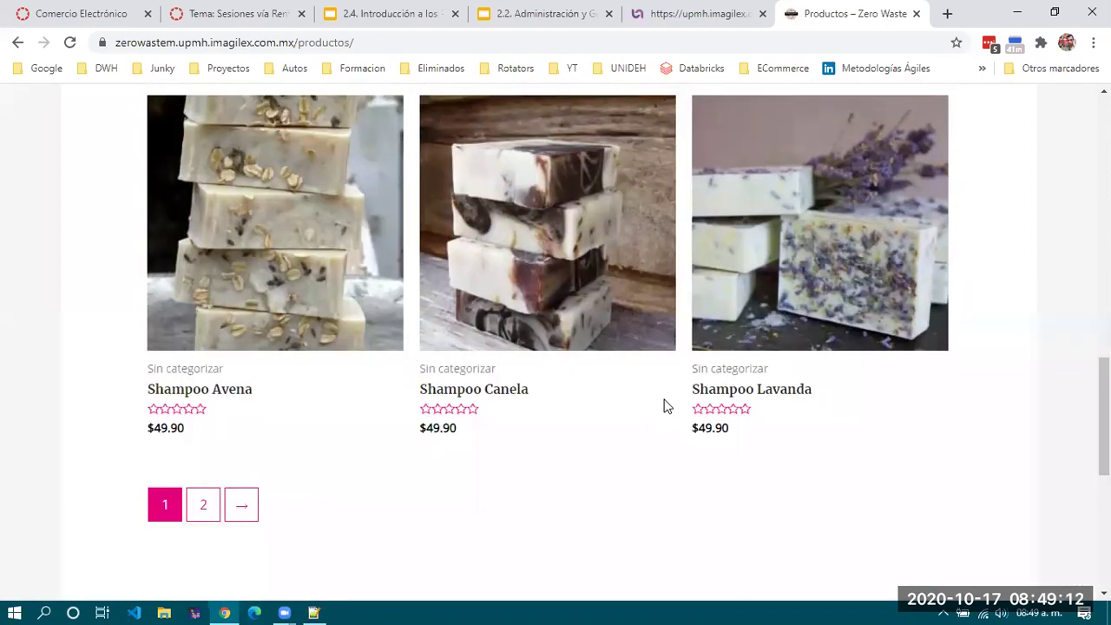
scroll(663, 407, up, 1)
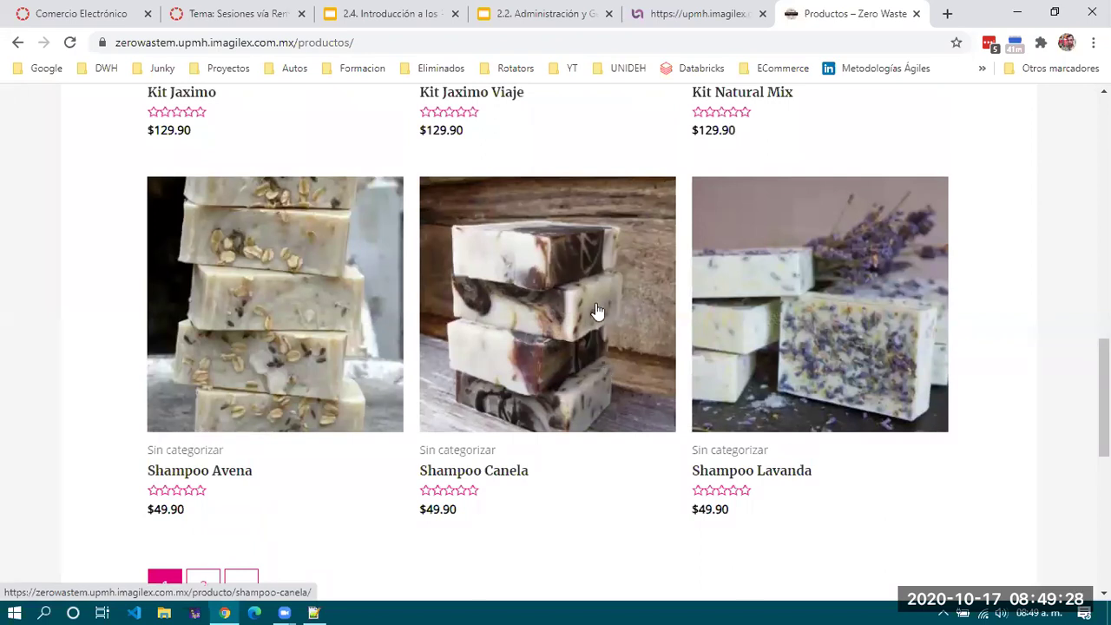
click(595, 371)
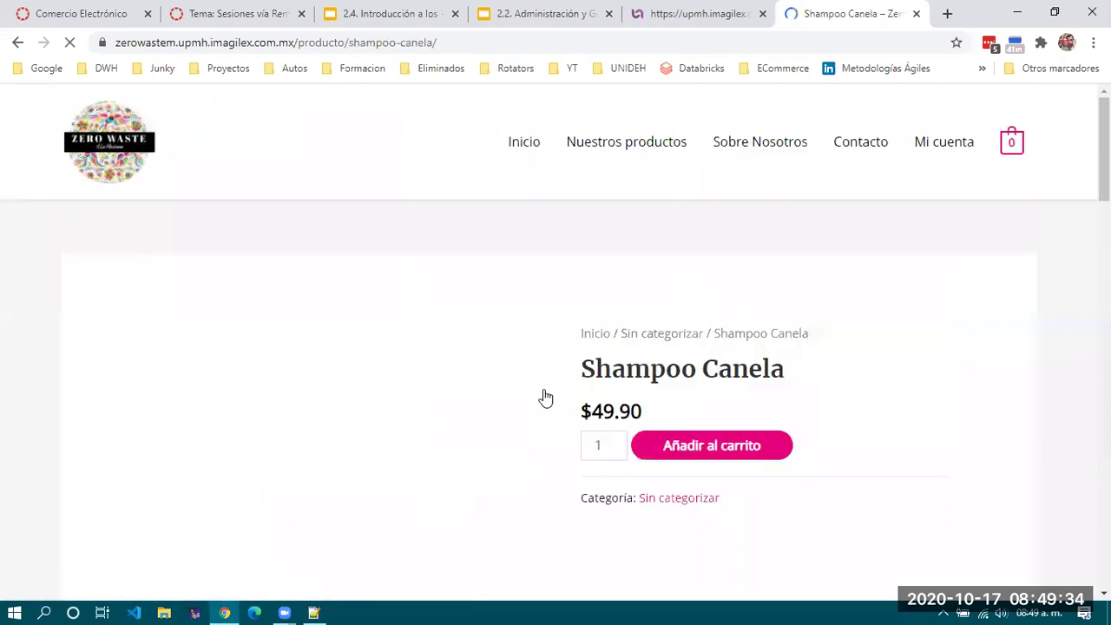
Add one Shampoo Canela at $49.90 to the cart.
scroll(522, 390, down, 3)
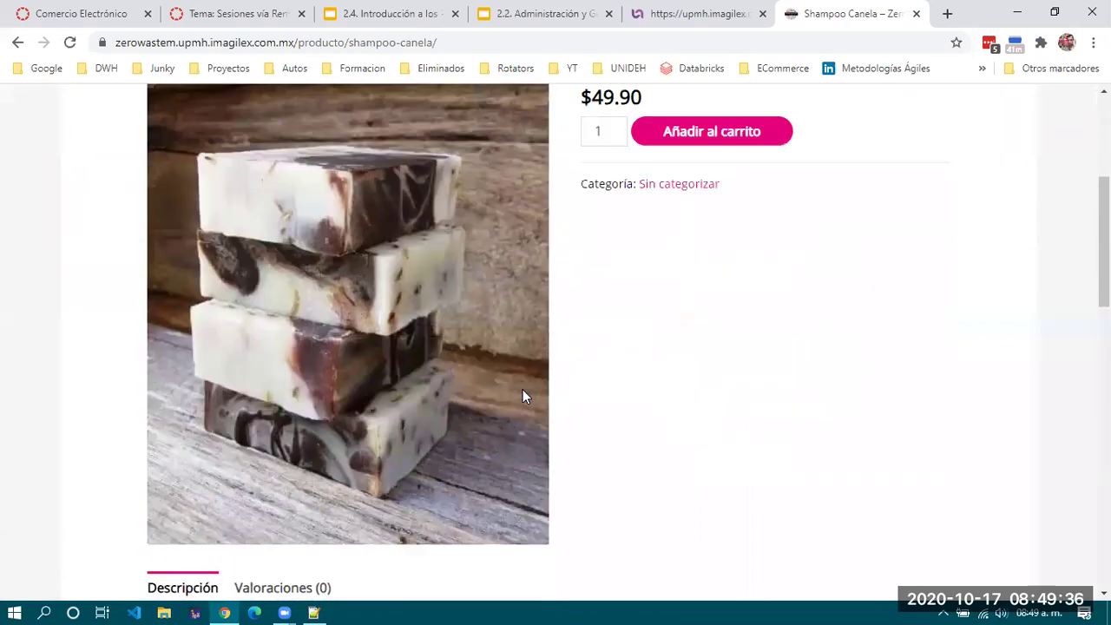
scroll(523, 390, up, 1)
scroll(522, 390, down, 5)
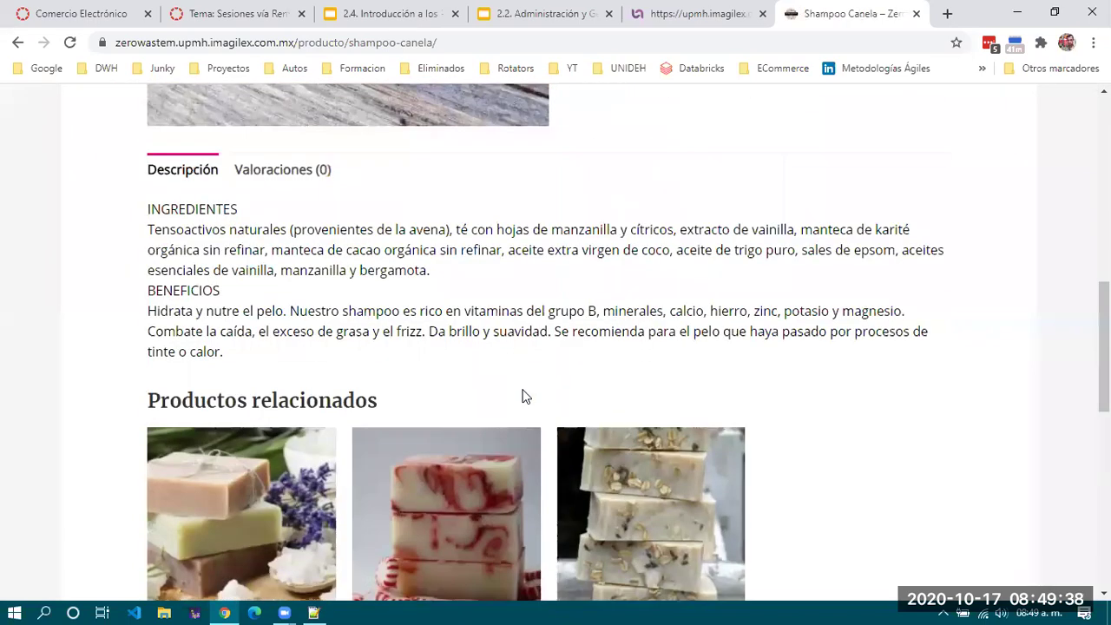
scroll(523, 392, up, 2)
scroll(523, 391, up, 5)
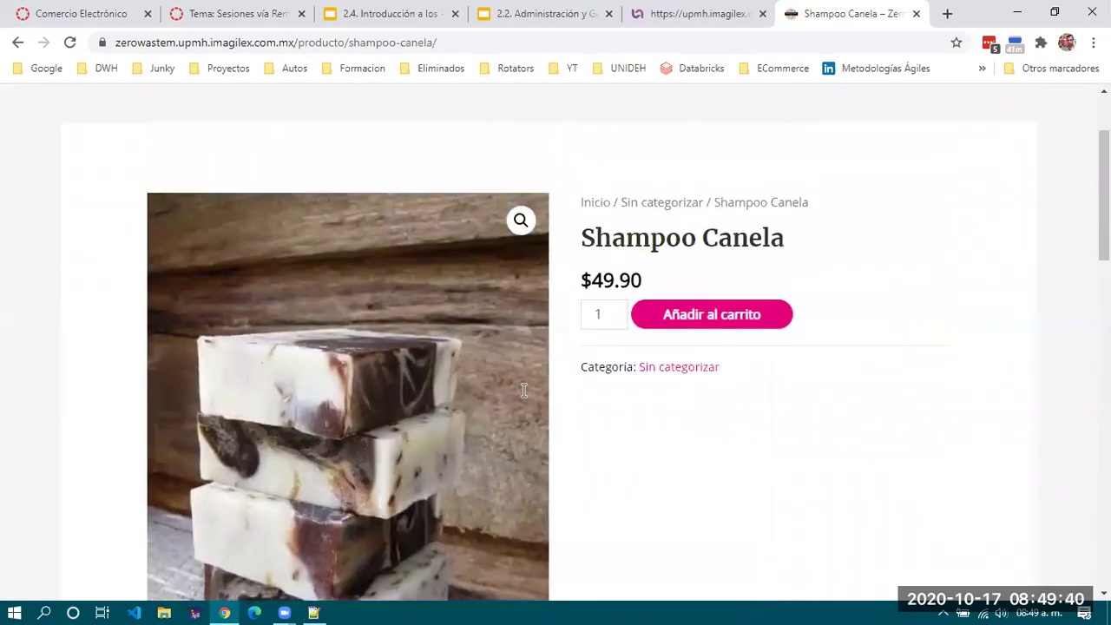
scroll(567, 390, down, 1)
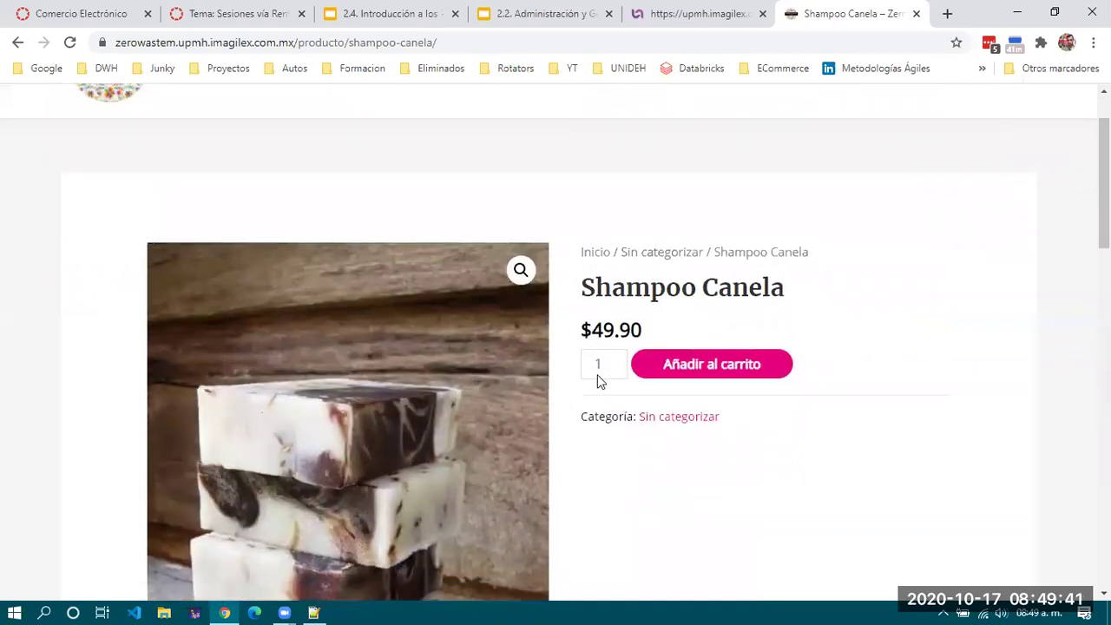
click(742, 373)
Check the confirmation message and that the cart count now shows 1 item.
scroll(815, 418, down, 5)
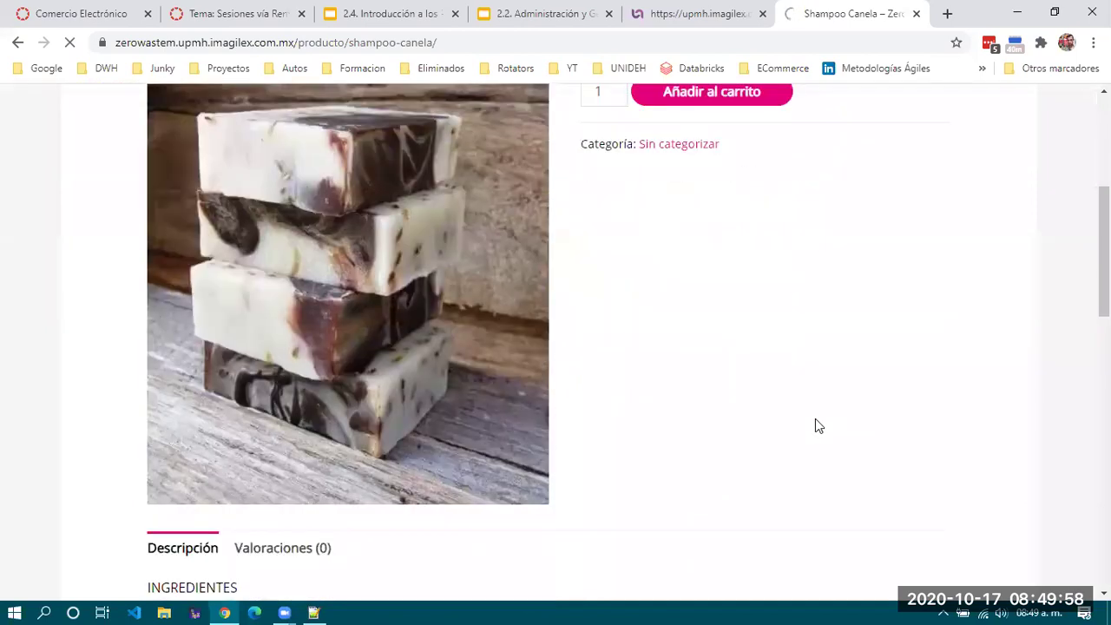
scroll(815, 418, up, 2)
scroll(816, 426, up, 4)
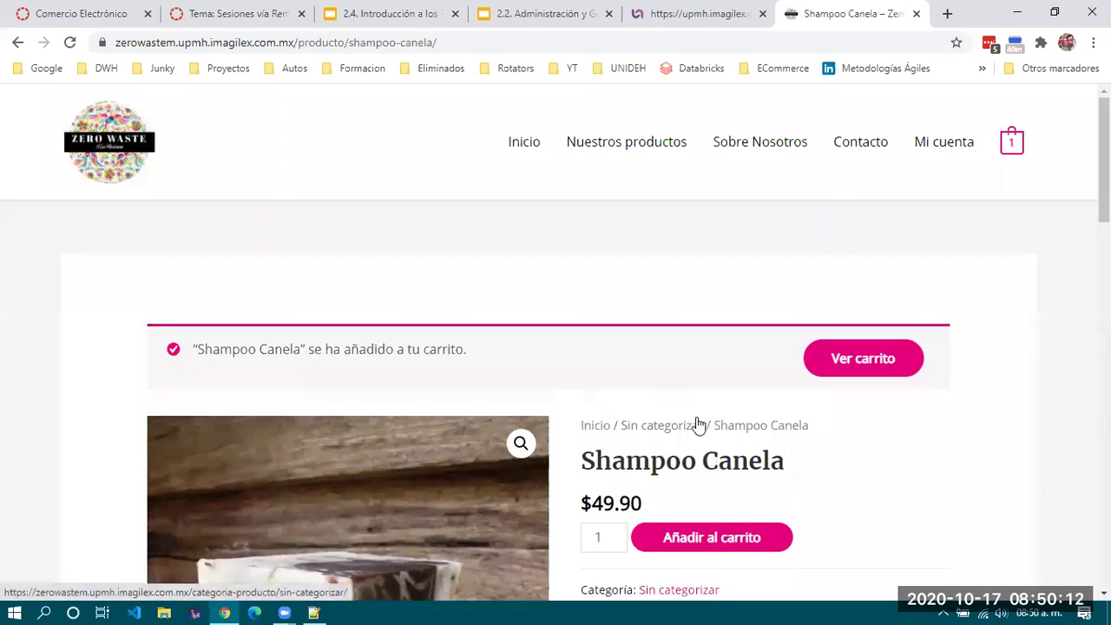
scroll(699, 422, down, 8)
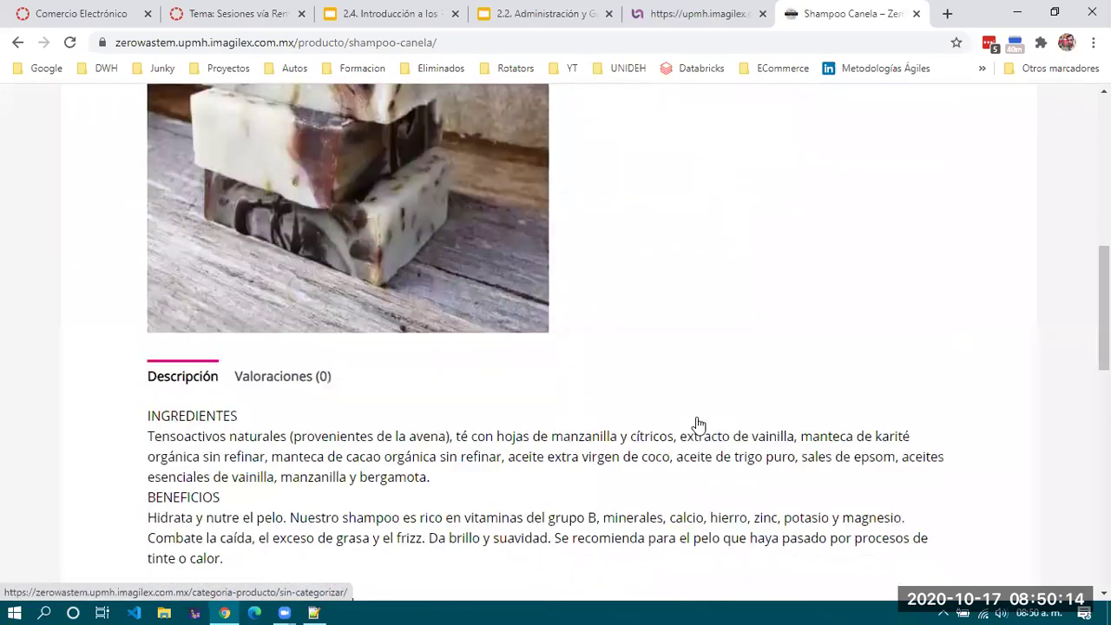
scroll(699, 423, down, 4)
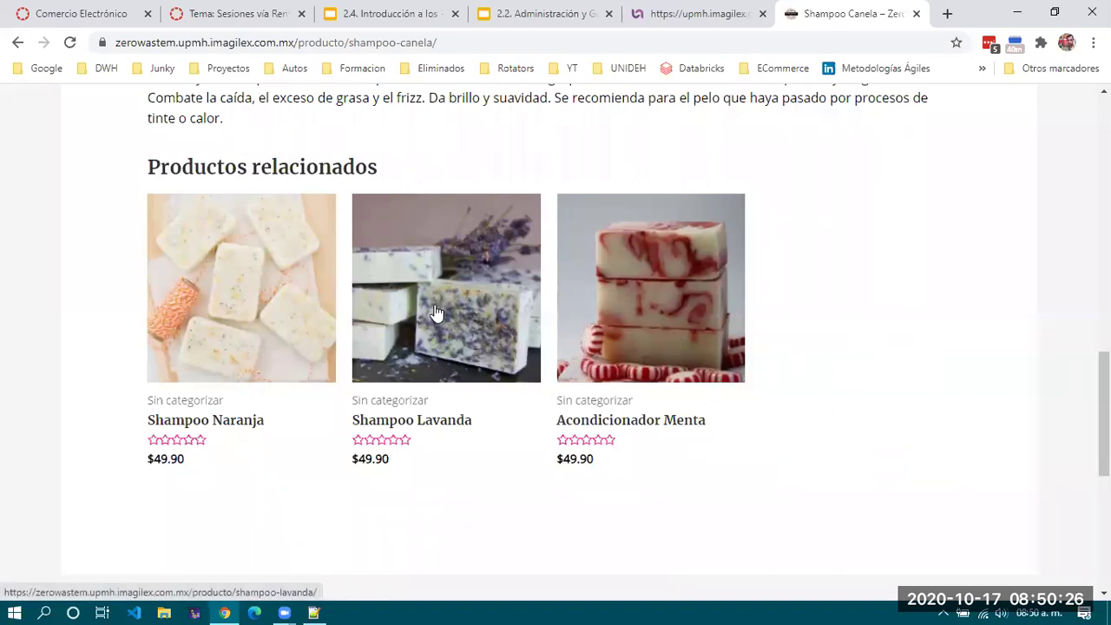
scroll(460, 425, down, 2)
scroll(464, 430, down, 3)
scroll(464, 429, up, 9)
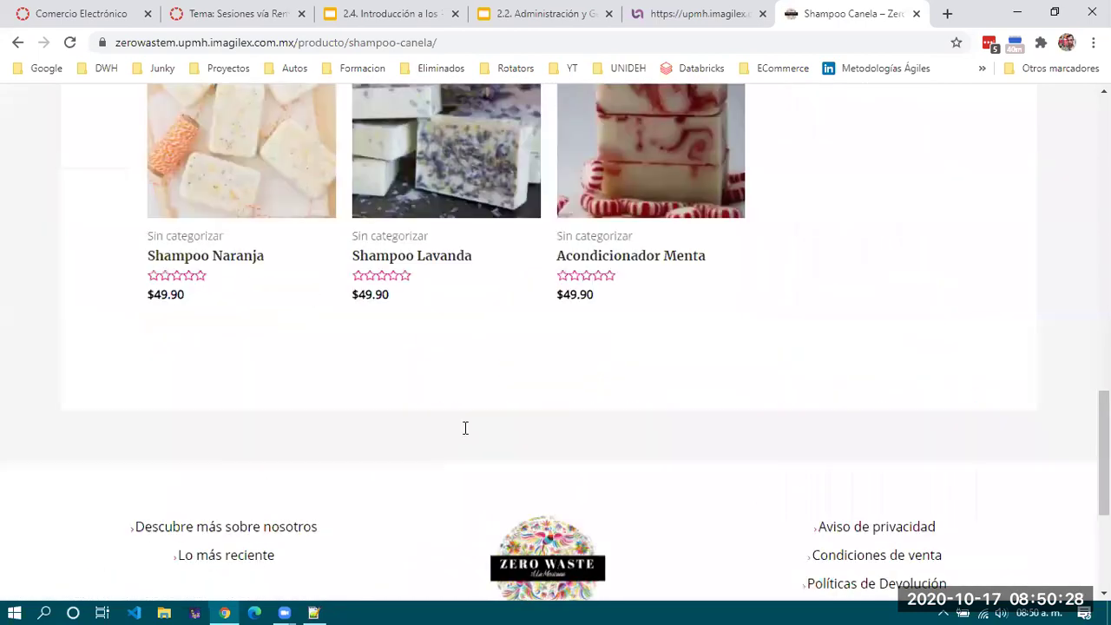
scroll(463, 431, up, 6)
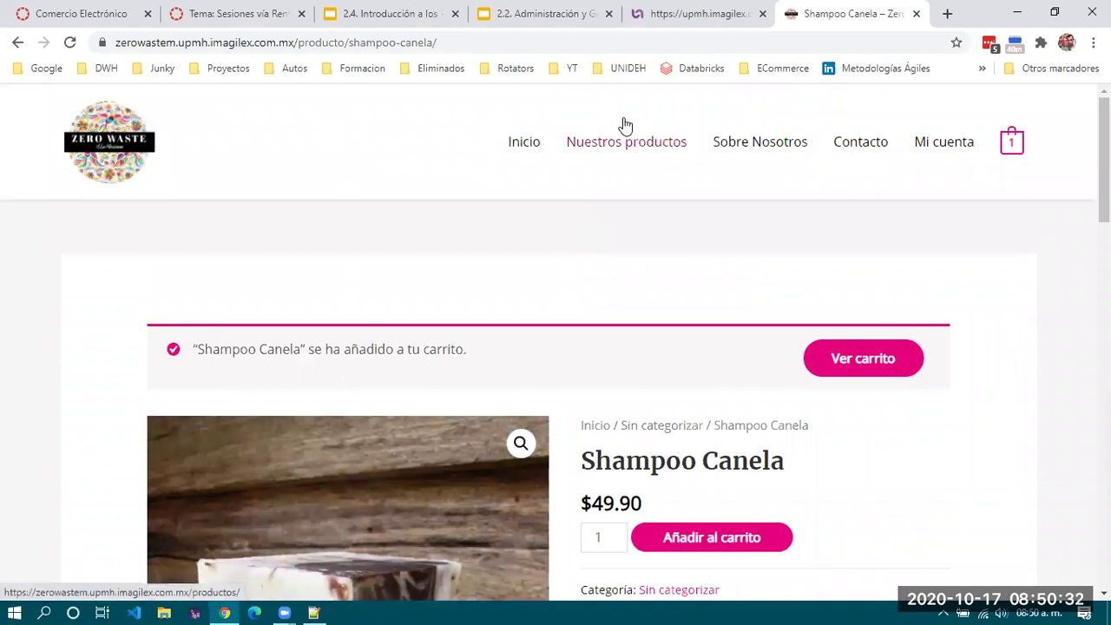
Return to the Zero Waste store's home page.
click(521, 143)
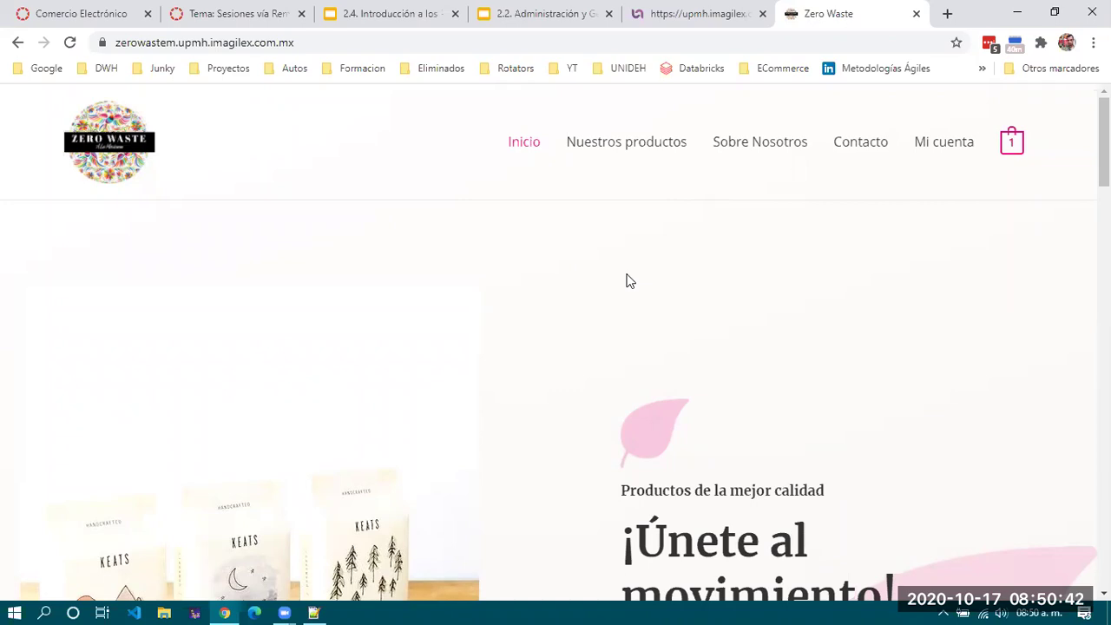
scroll(630, 281, down, 13)
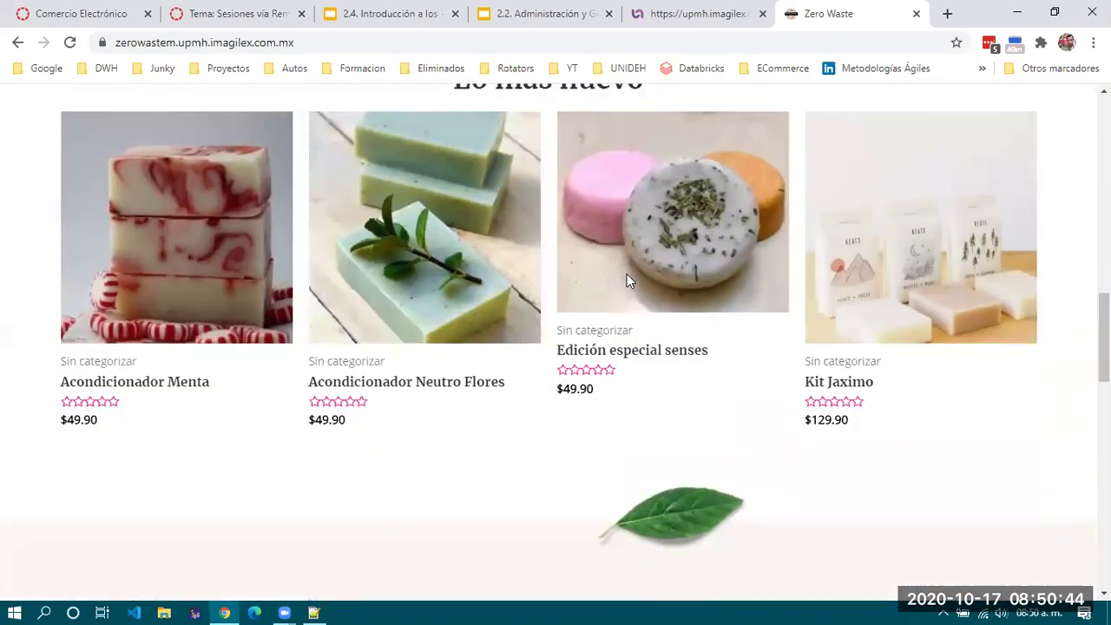
scroll(460, 310, down, 2)
scroll(461, 310, down, 2)
scroll(458, 310, up, 5)
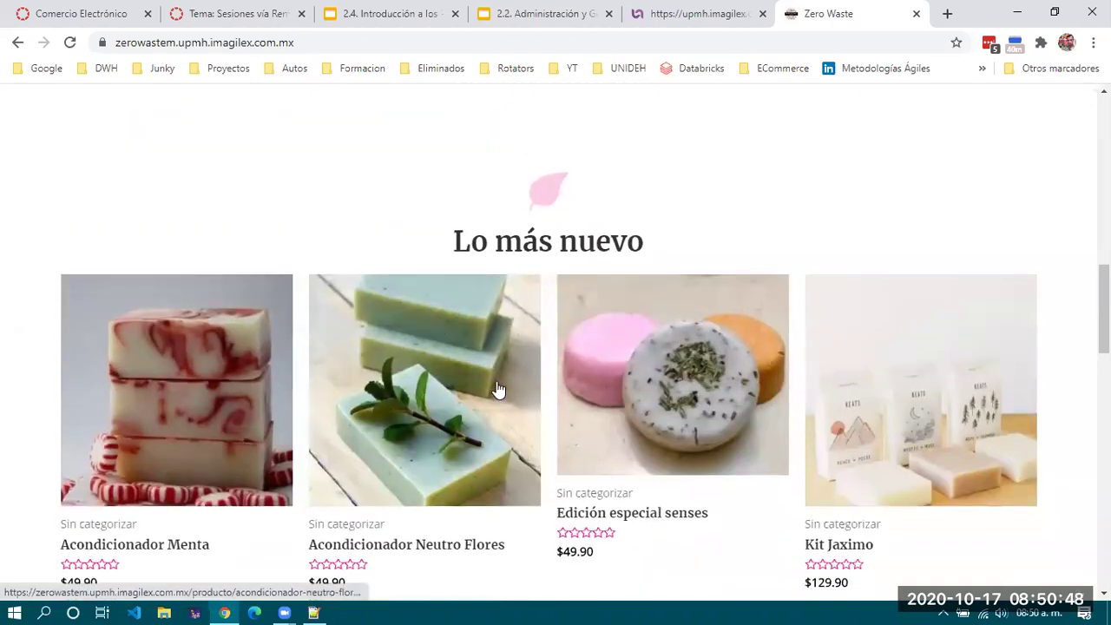
scroll(853, 360, down, 3)
scroll(853, 360, up, 3)
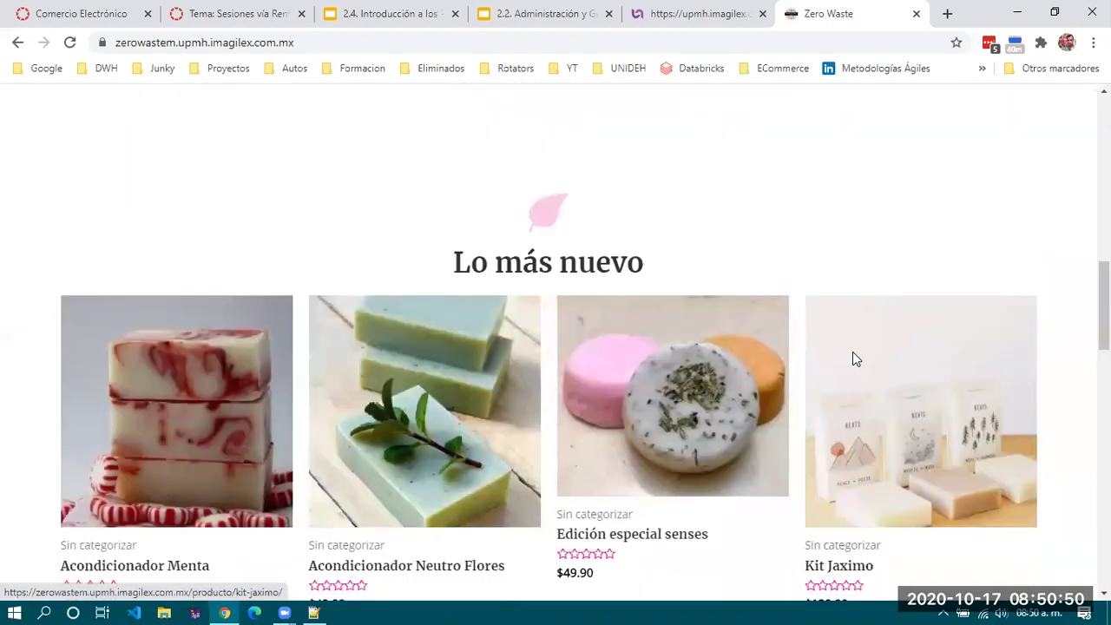
scroll(852, 352, down, 5)
Reopen the product catalogue and go to page 2, which lists Shampoo Naranja.
click(689, 172)
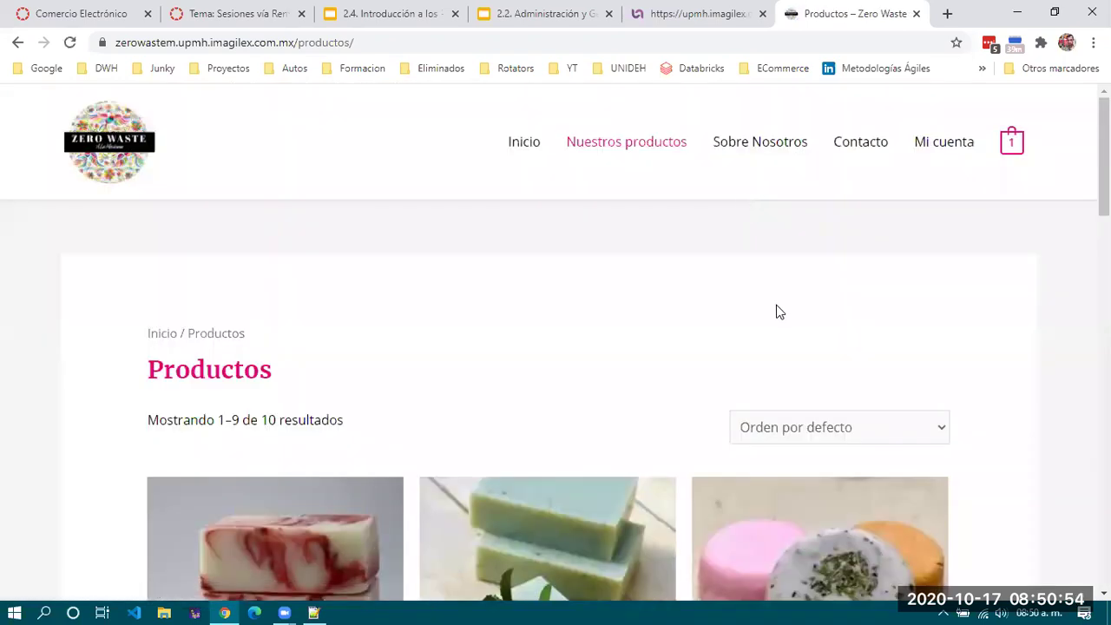
scroll(776, 313, down, 7)
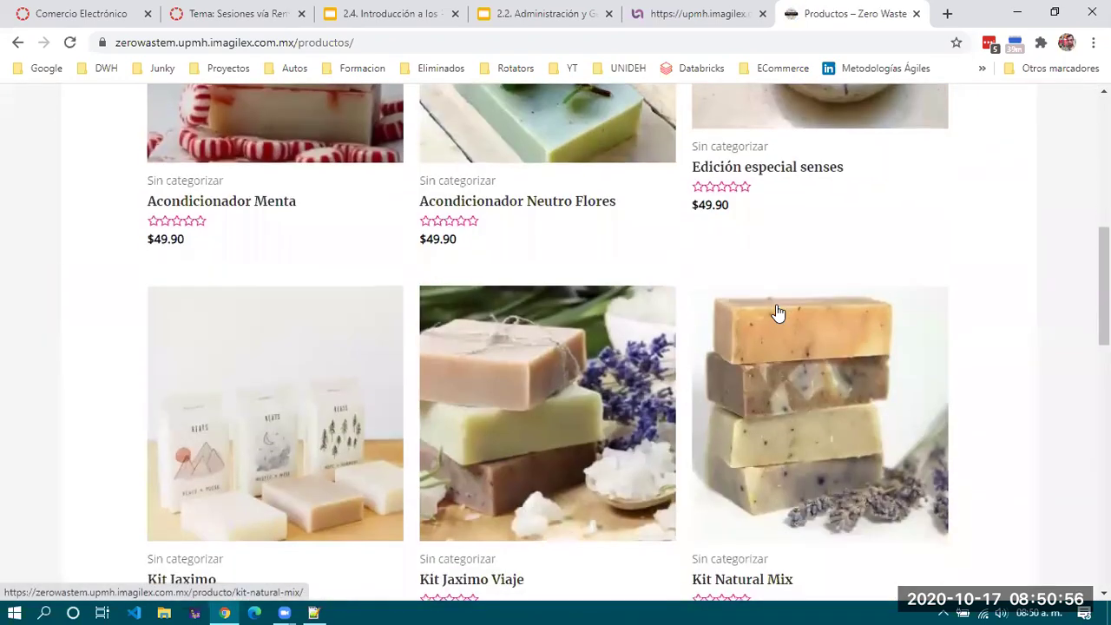
scroll(777, 313, down, 7)
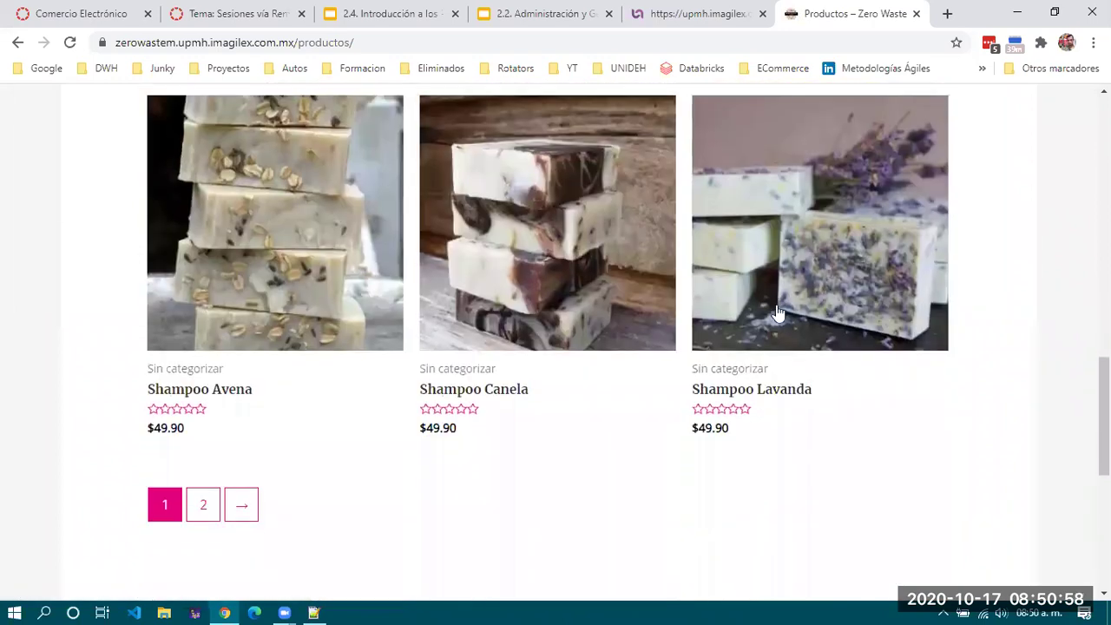
scroll(777, 312, down, 1)
click(201, 424)
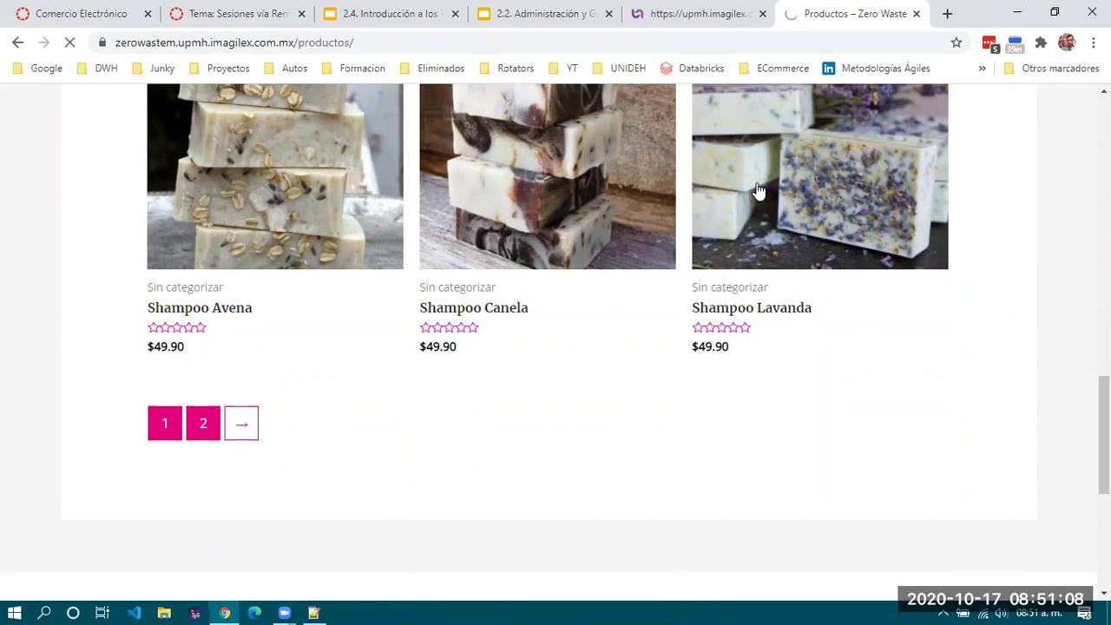
scroll(590, 369, up, 4)
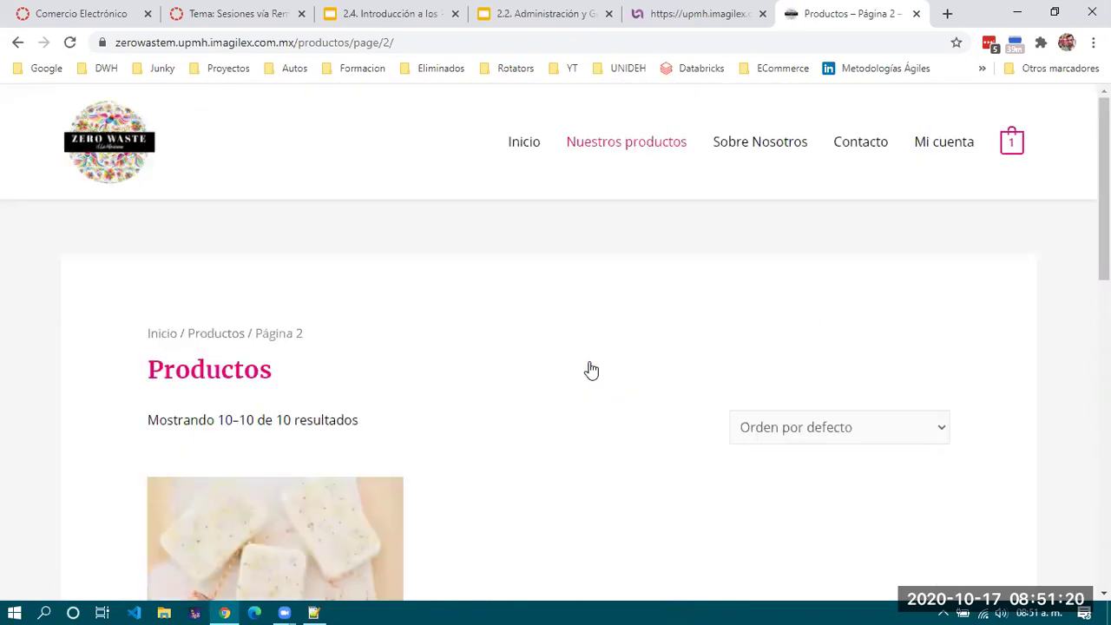
scroll(738, 203, down, 5)
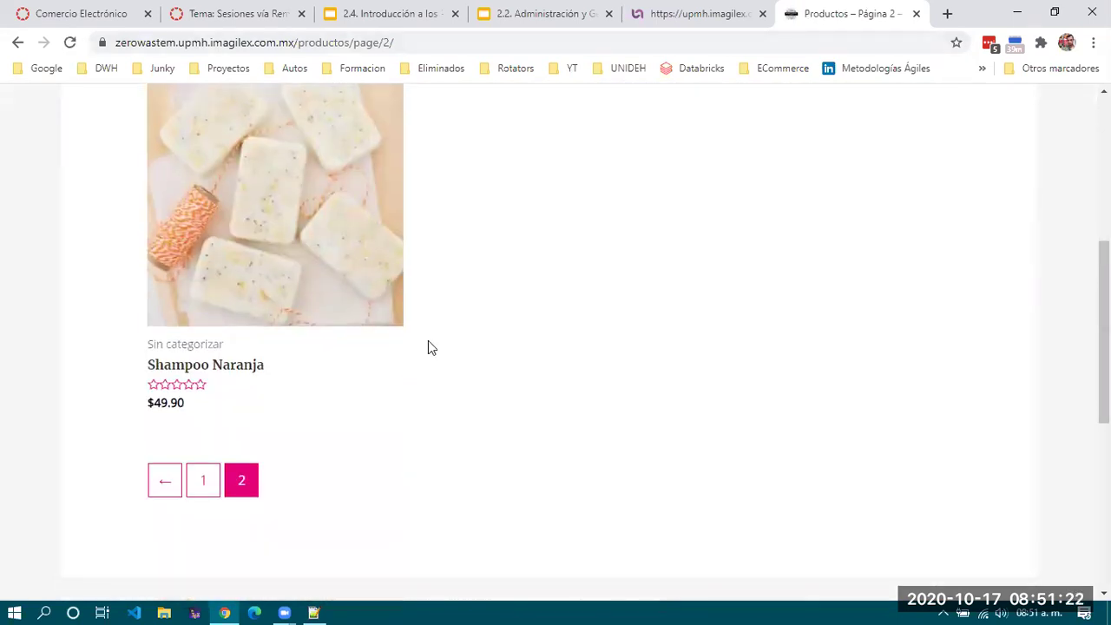
Add Shampoo Naranja to the cart and check the mini-cart shows 2 items, $99.80.
click(246, 371)
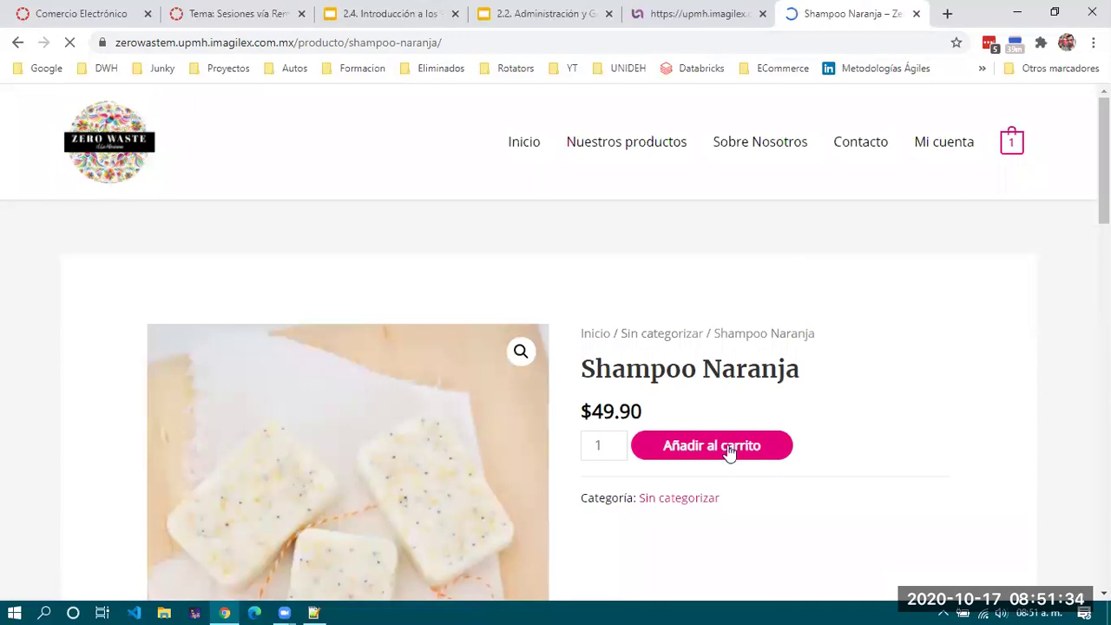
click(729, 454)
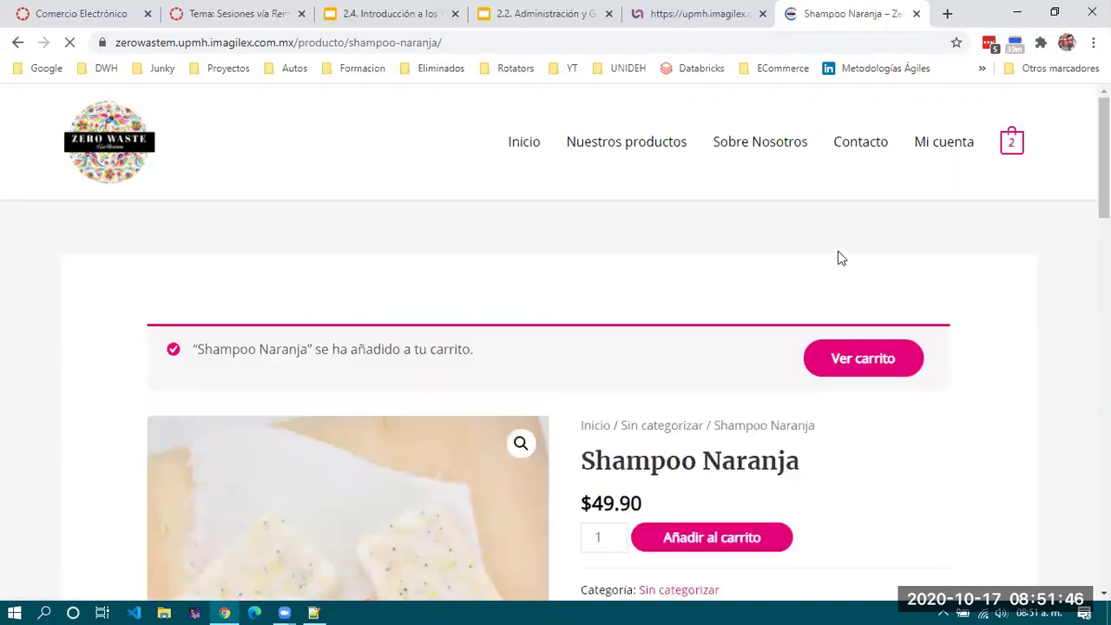
scroll(570, 422, down, 5)
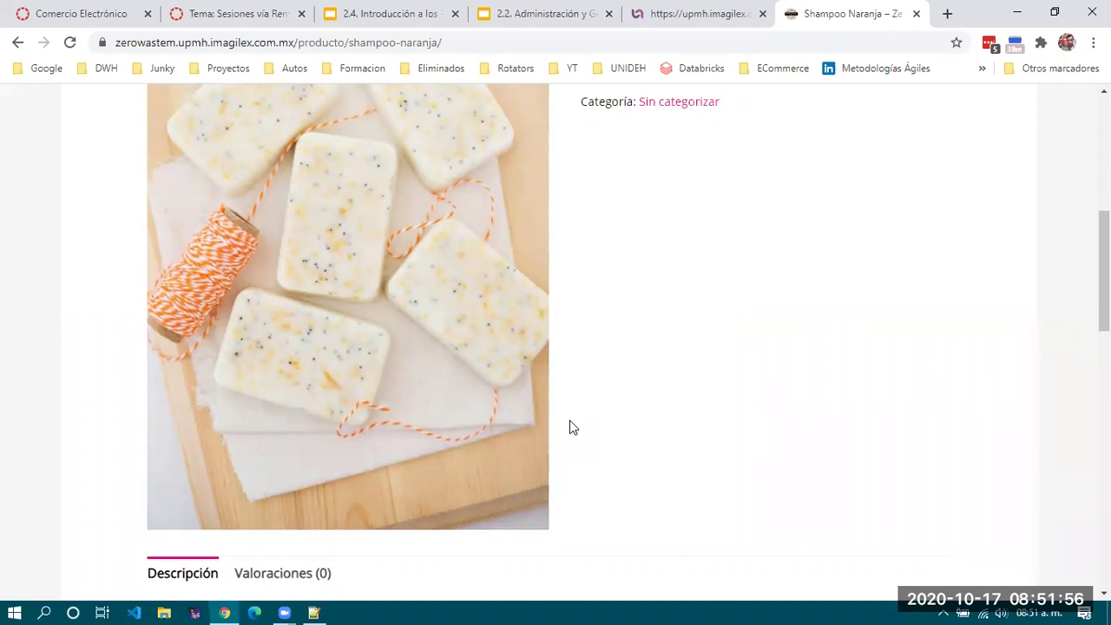
scroll(764, 334, up, 2)
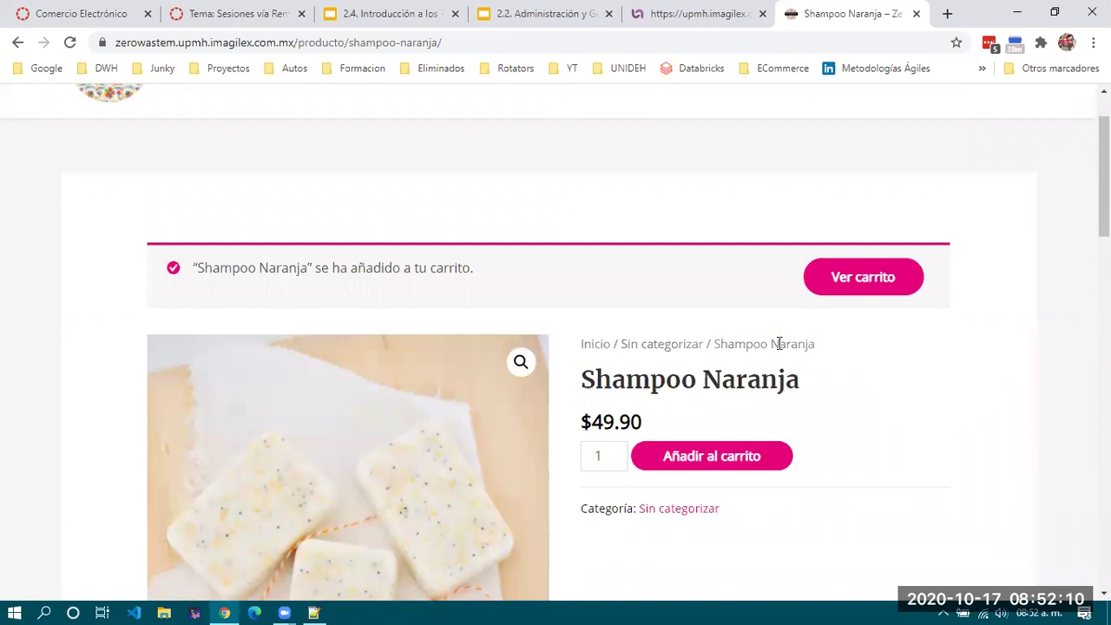
scroll(779, 342, down, 3)
scroll(777, 348, up, 4)
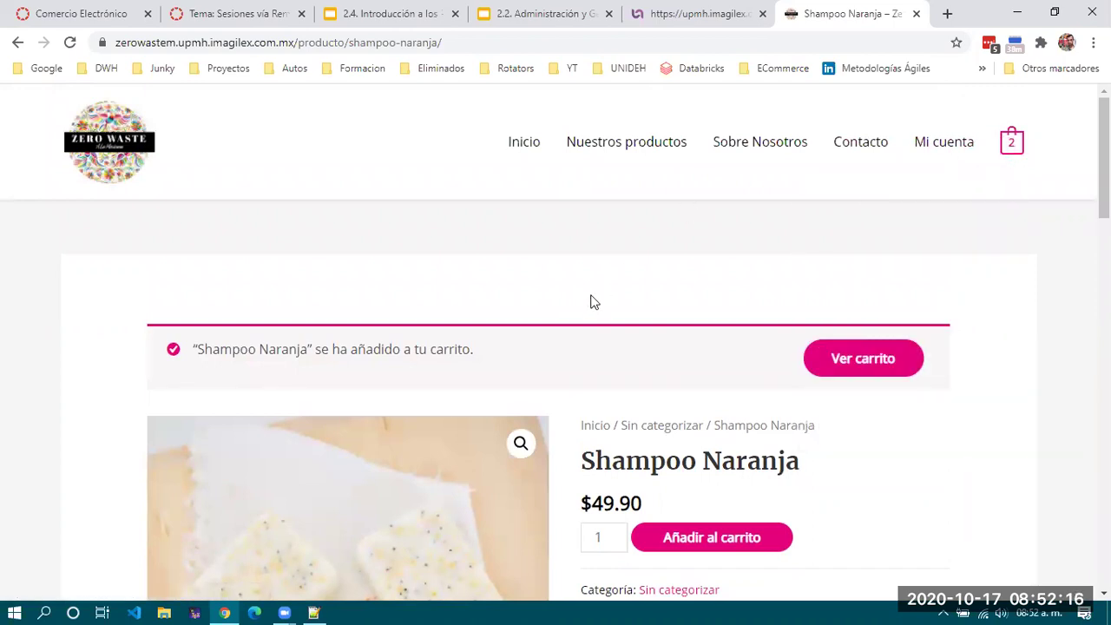
mouse_move(1014, 147)
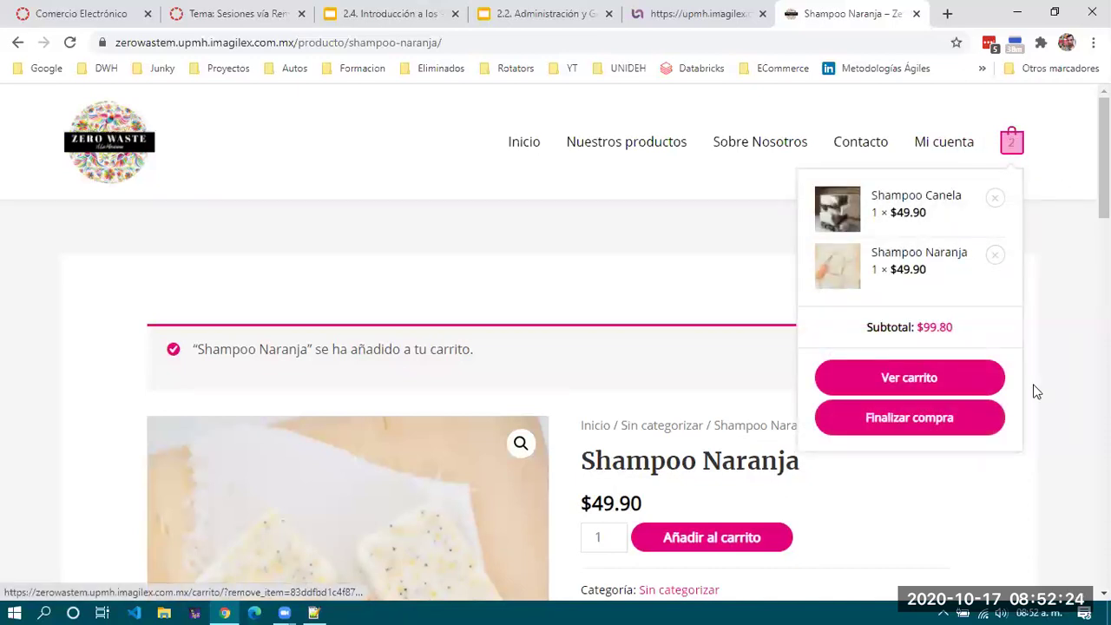
In the full cart, set Shampoo Canela quantity to 3 and update the total to $199.60.
click(859, 364)
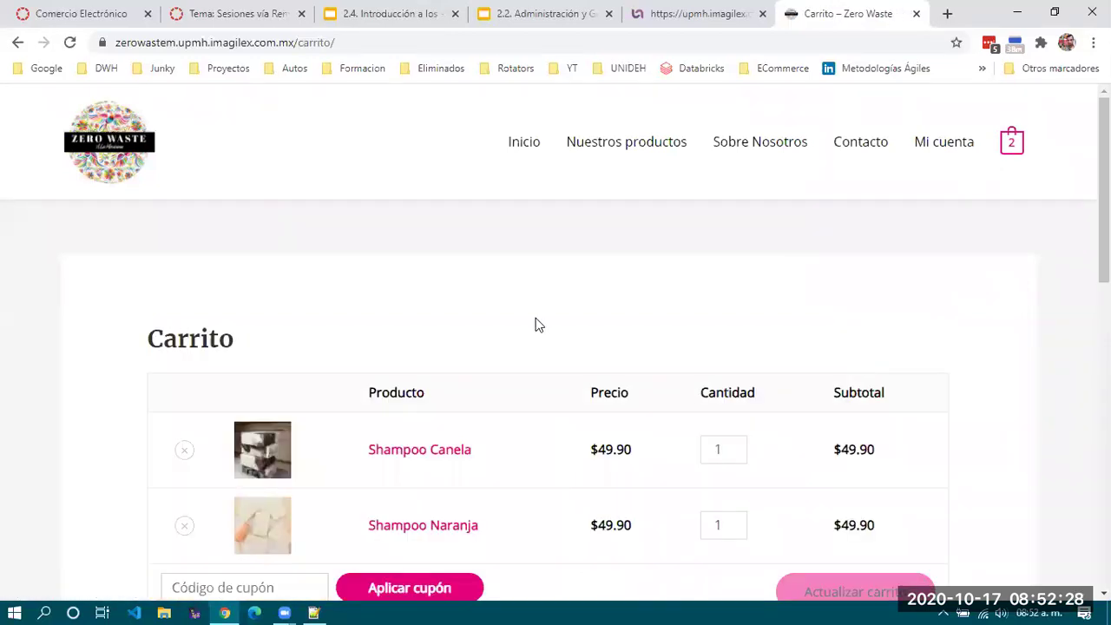
scroll(536, 322, down, 3)
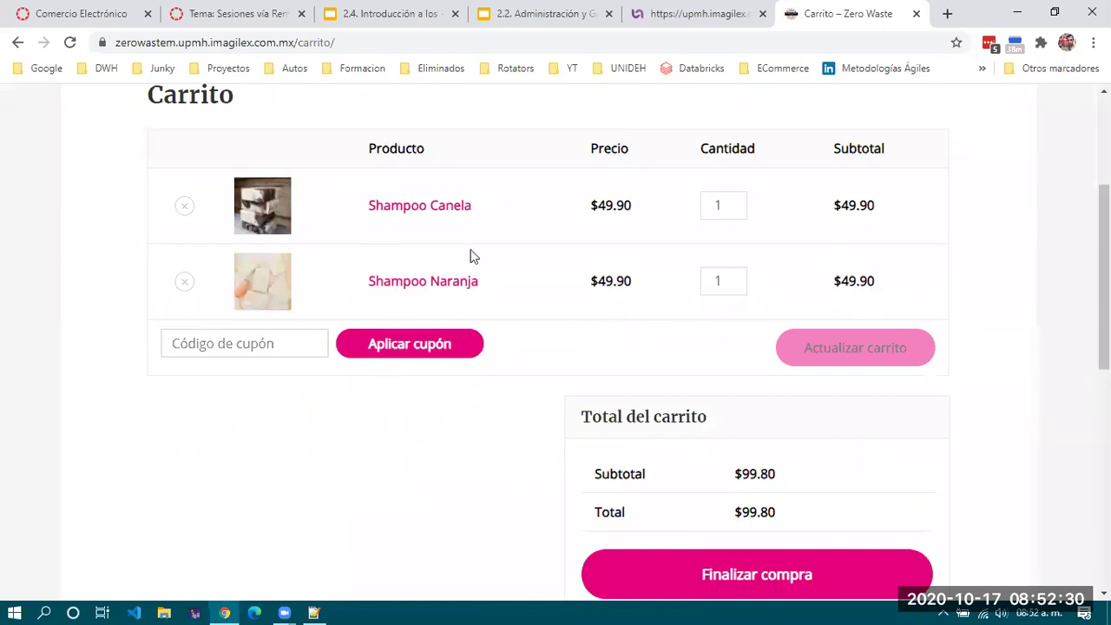
click(735, 210)
click(736, 202)
click(737, 203)
click(737, 203)
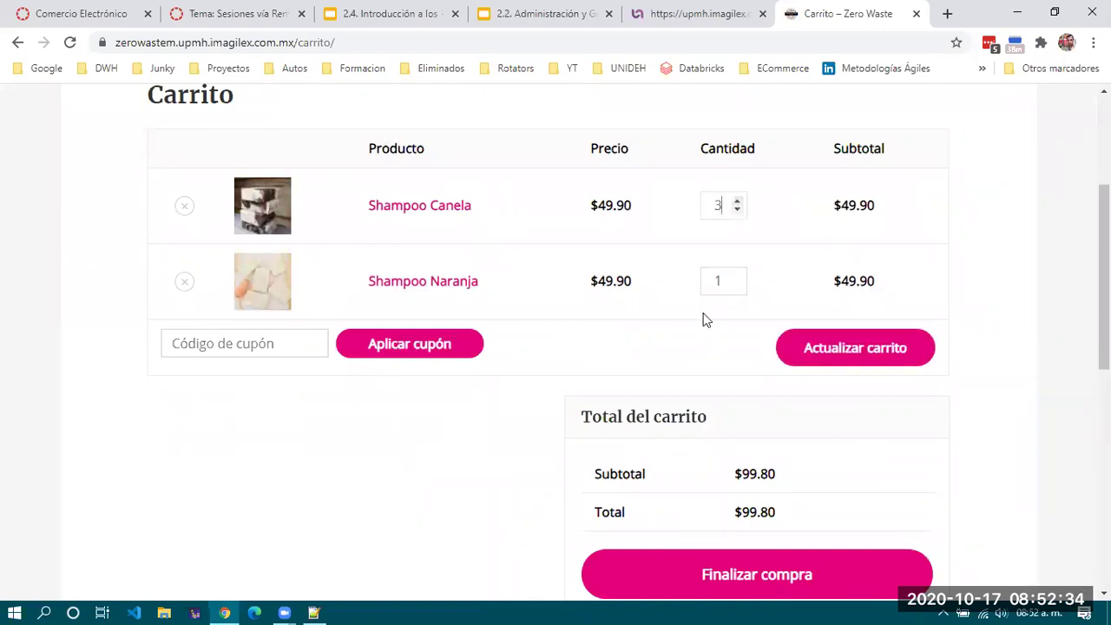
scroll(694, 340, down, 1)
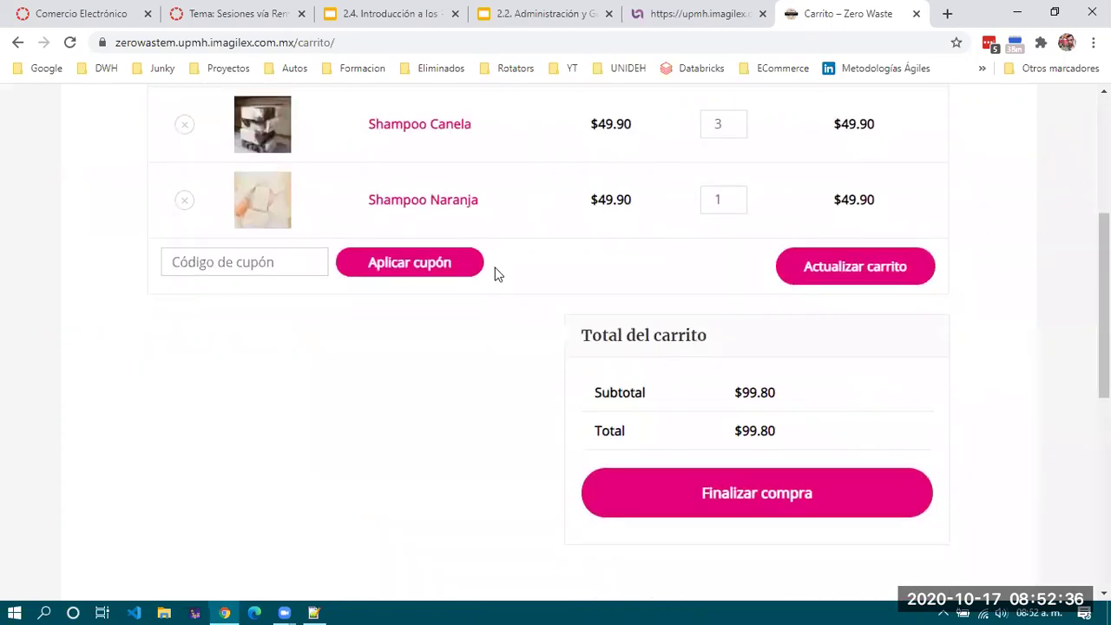
click(859, 267)
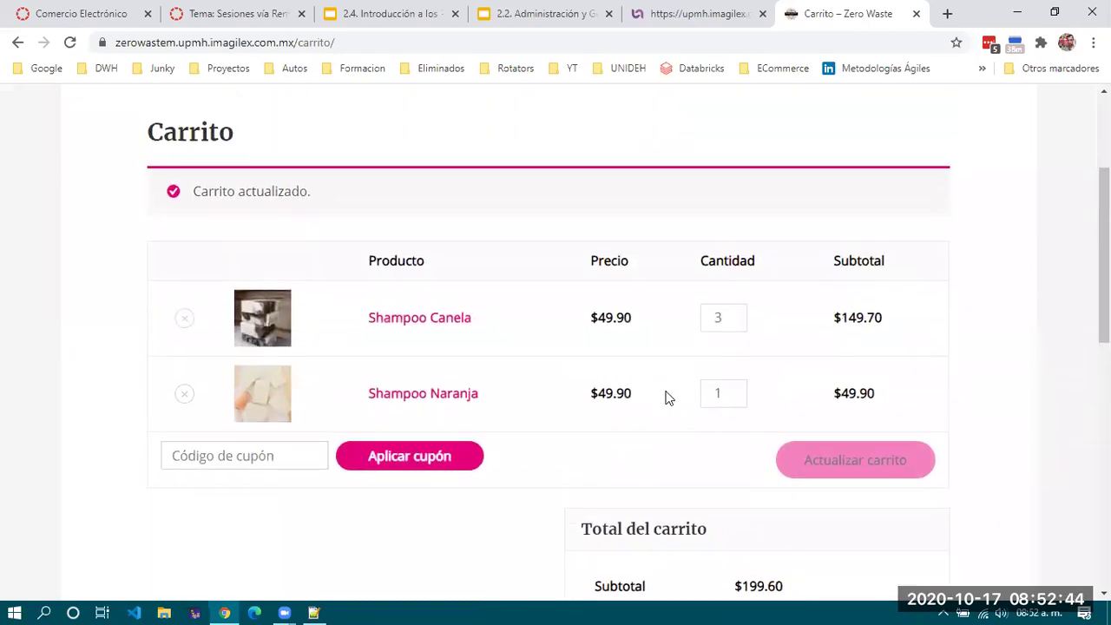
Proceed to checkout from the updated cart.
scroll(668, 396, down, 2)
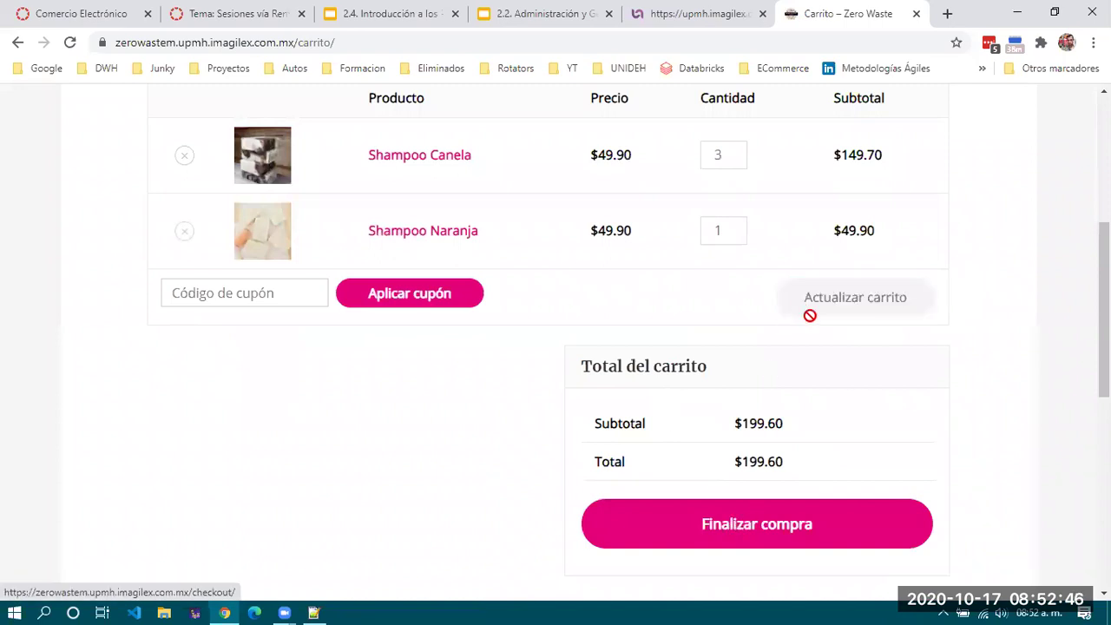
scroll(587, 434, down, 4)
click(752, 213)
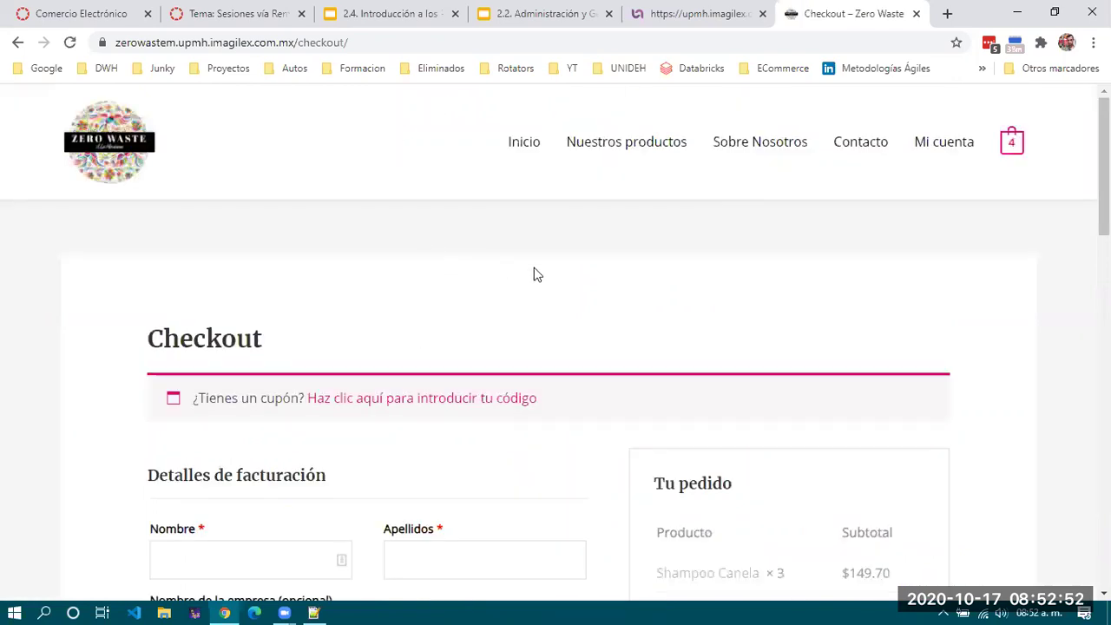
Scroll the checkout page and clear the selection on the payment notice.
scroll(532, 273, down, 1)
scroll(534, 274, down, 3)
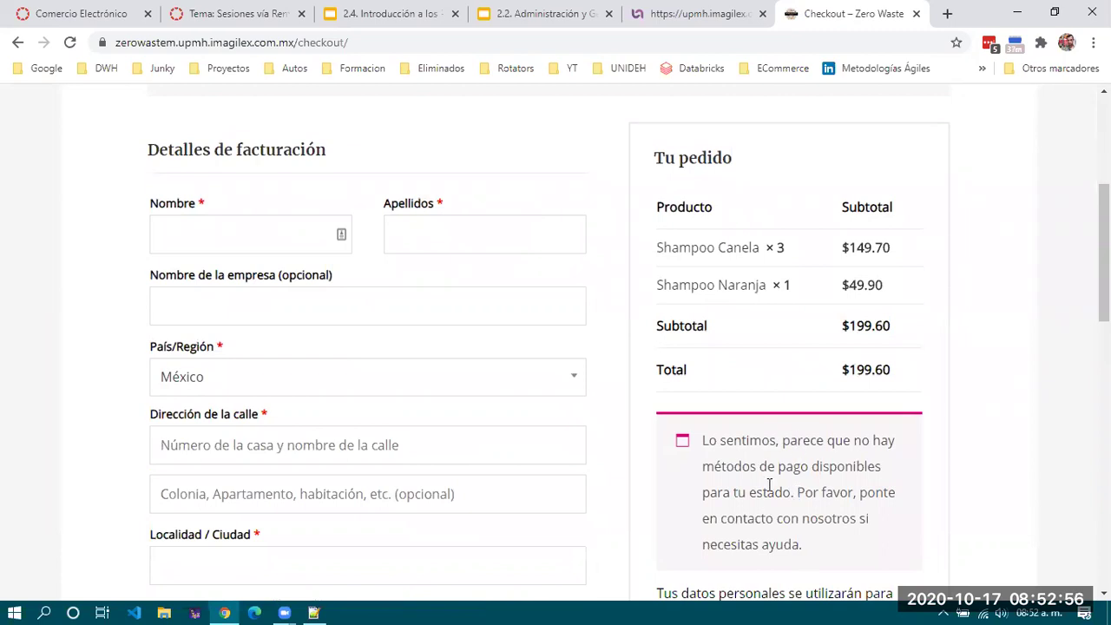
scroll(769, 486, down, 3)
drag(704, 196, 826, 315)
click(825, 315)
scroll(802, 322, up, 4)
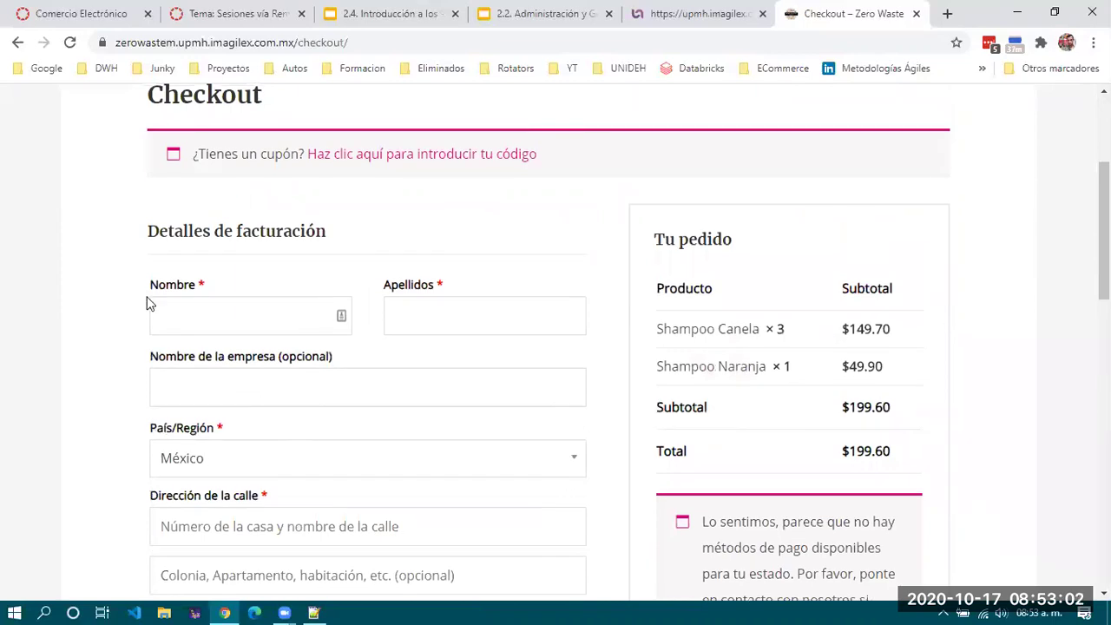
Enter the customer's first name in Nombre and last name in Apellidos.
click(209, 300)
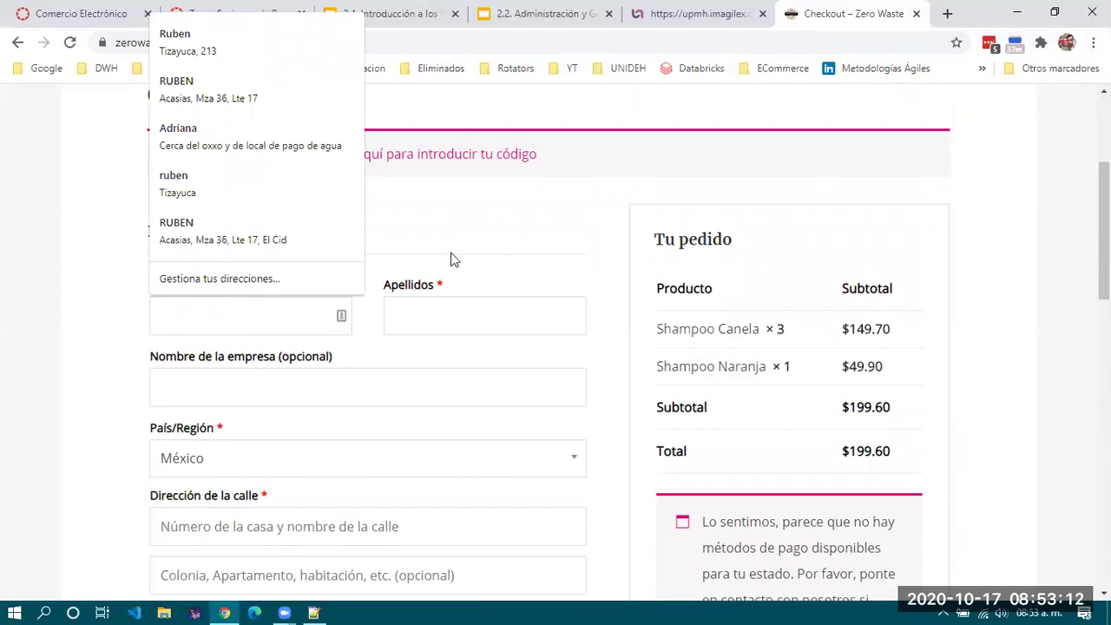
click(504, 212)
click(260, 331)
key(Tab)
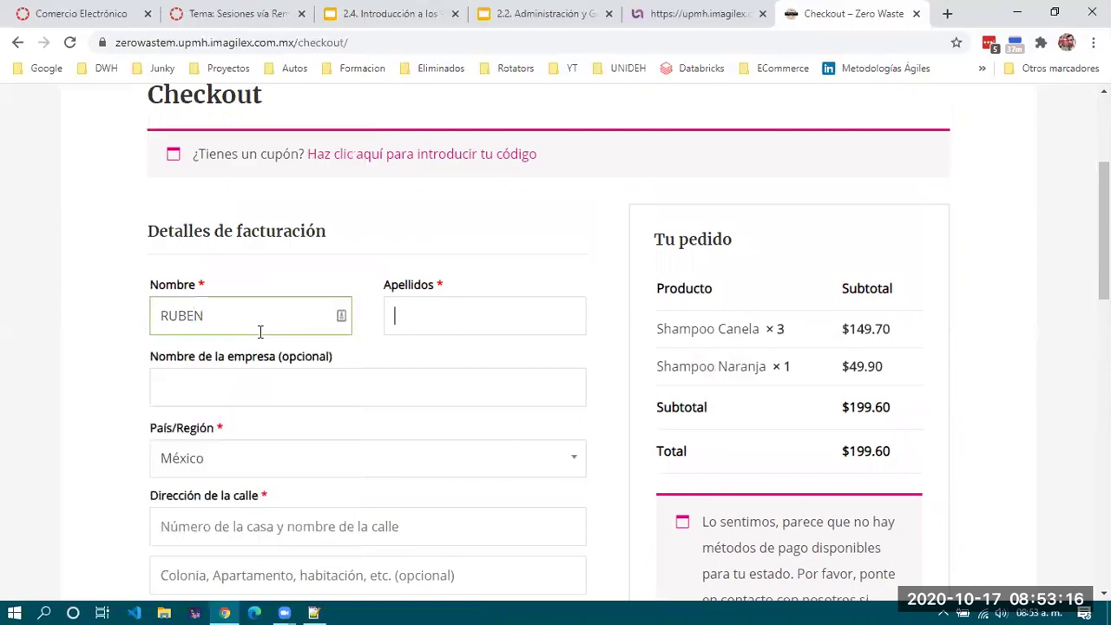
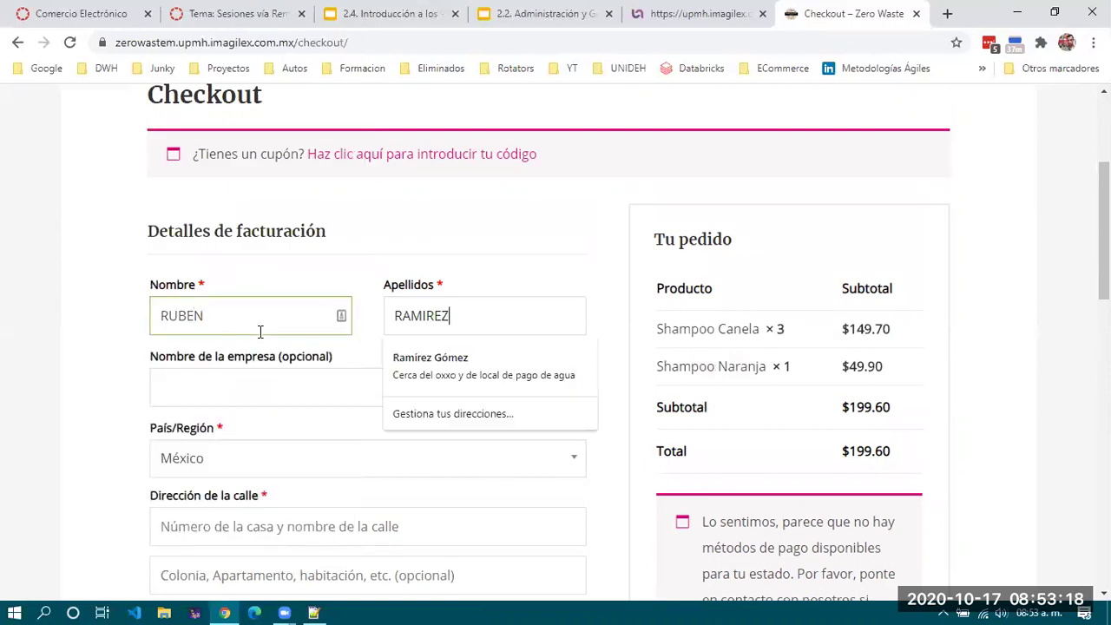
key(Tab)
scroll(261, 331, down, 2)
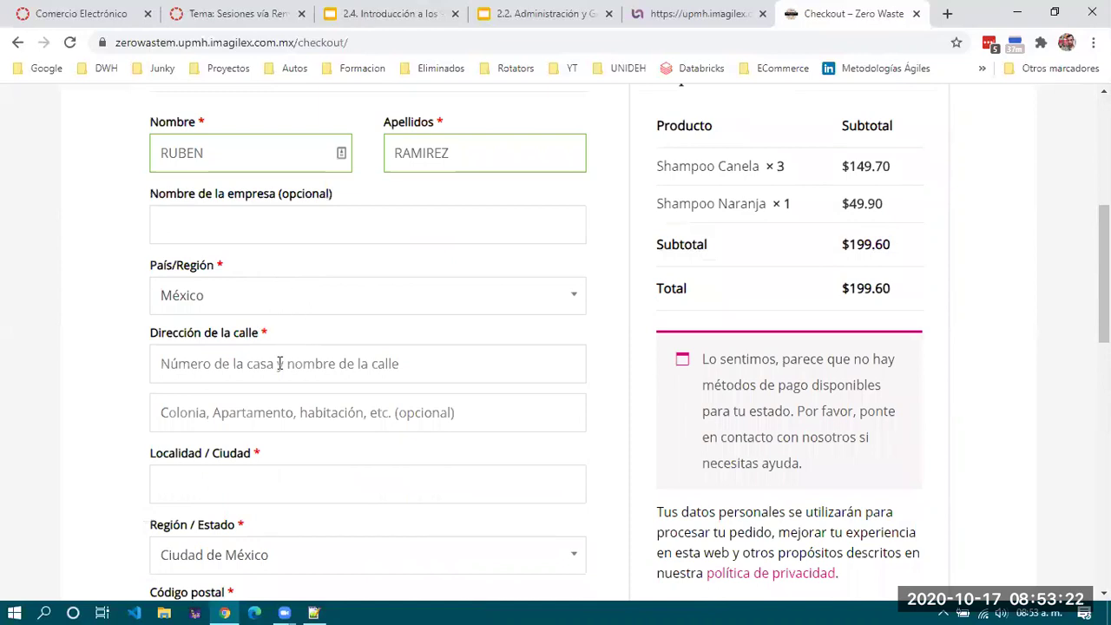
Keep México as billing country and fill in the street address, second line and city.
click(302, 293)
click(303, 293)
click(282, 364)
scroll(282, 364, down, 3)
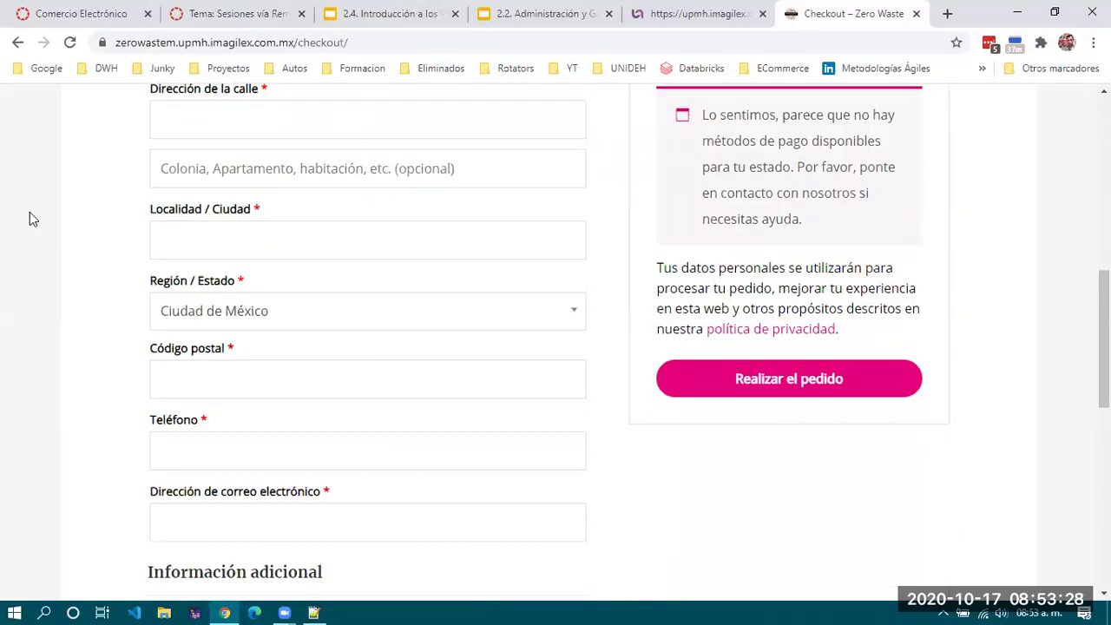
scroll(30, 219, up, 1)
text(TIZAYUCA)
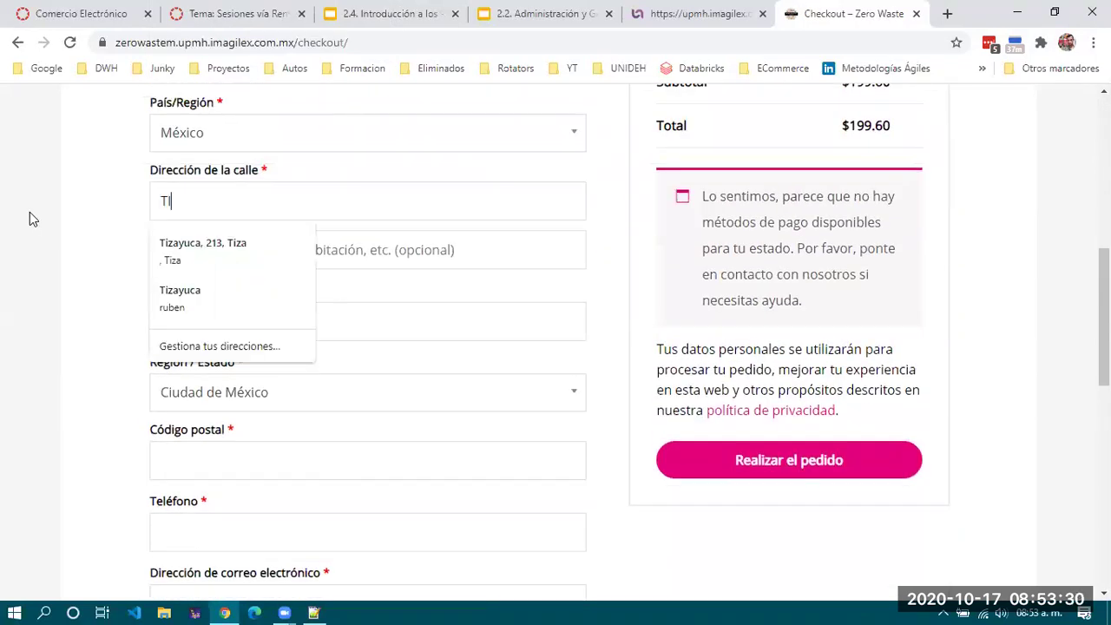
key(Tab)
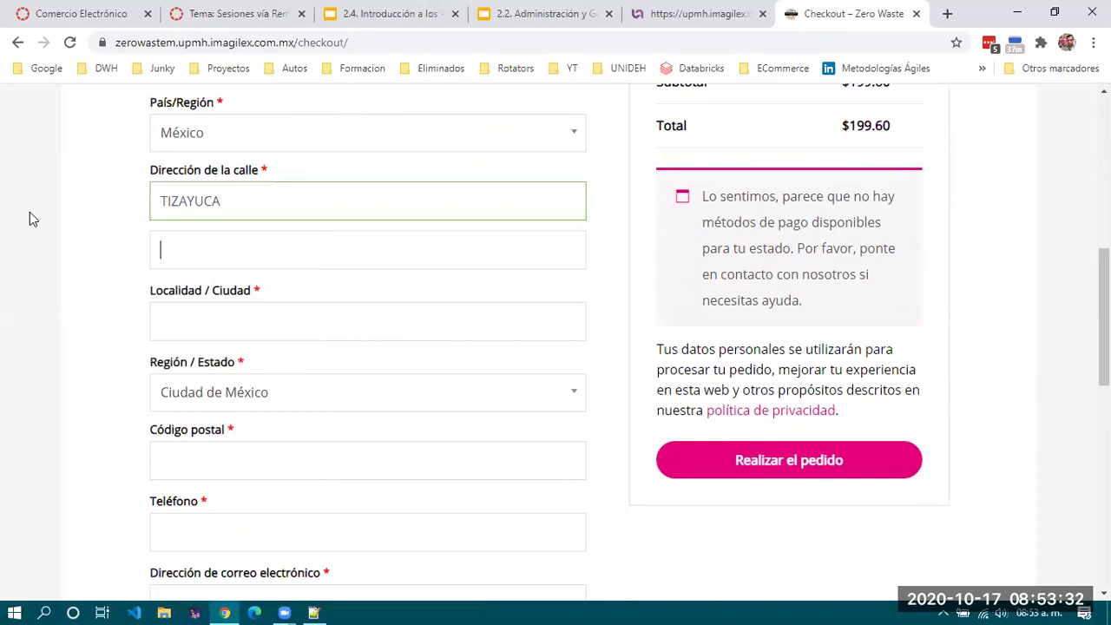
text(TIZAYUCA)
key(Tab)
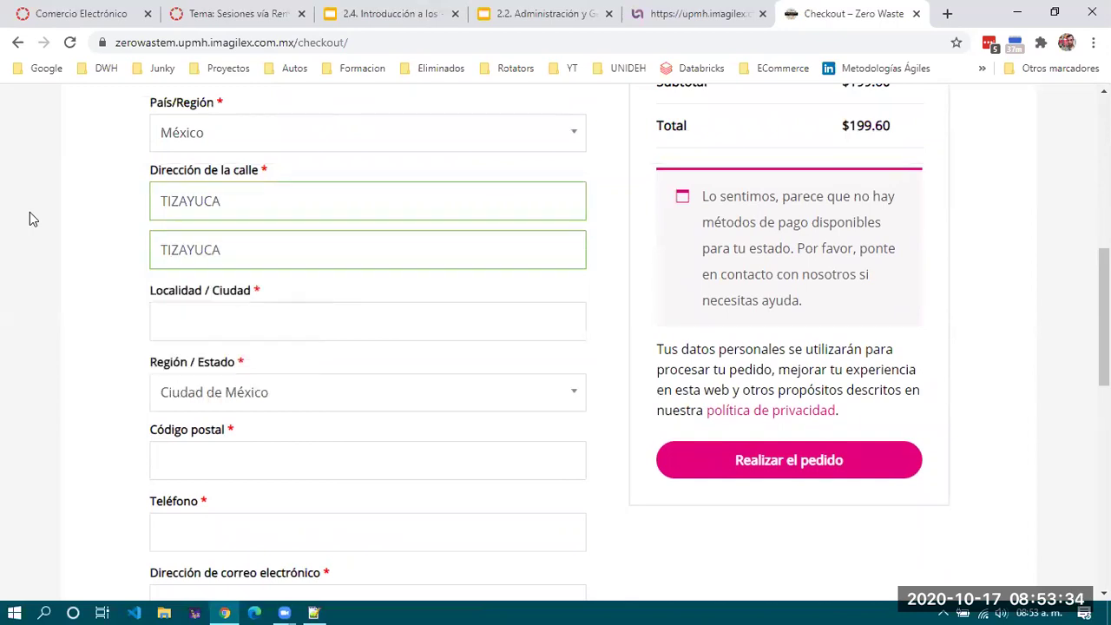
text(TIZAYUCA)
key(Tab)
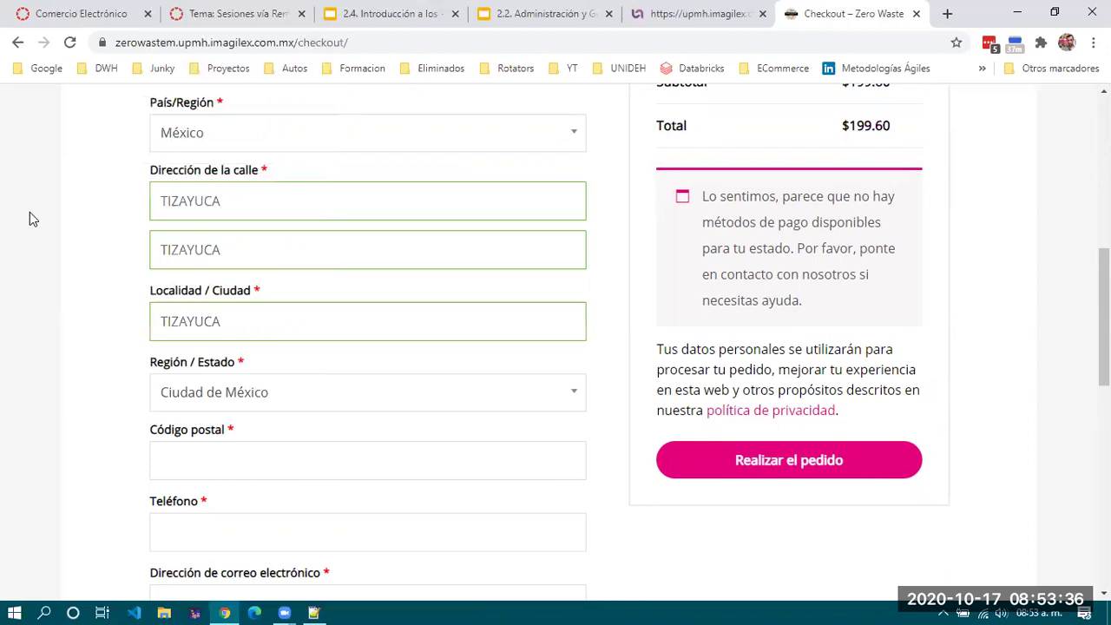
Search the Región/Estado list for 'HI' and choose Hidalgo as the billing state.
click(396, 410)
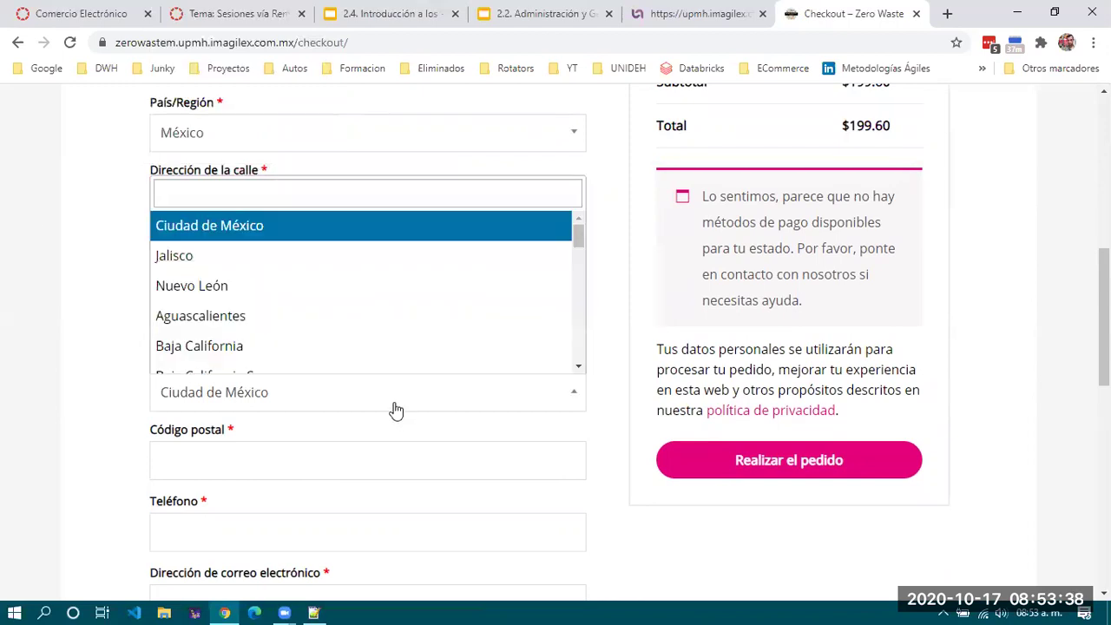
click(312, 193)
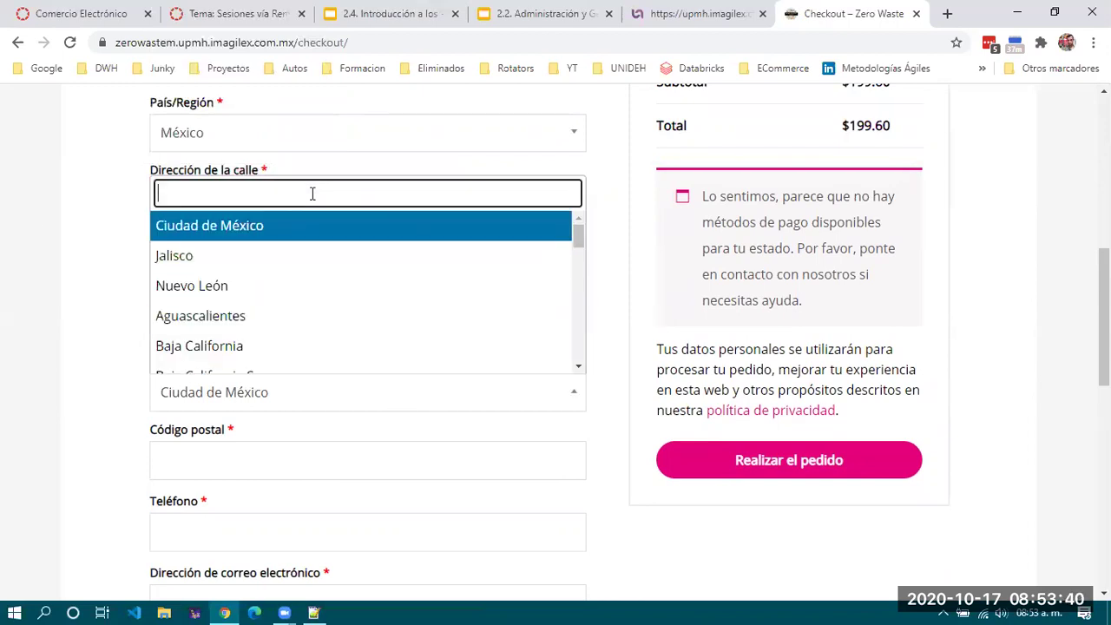
text(HI)
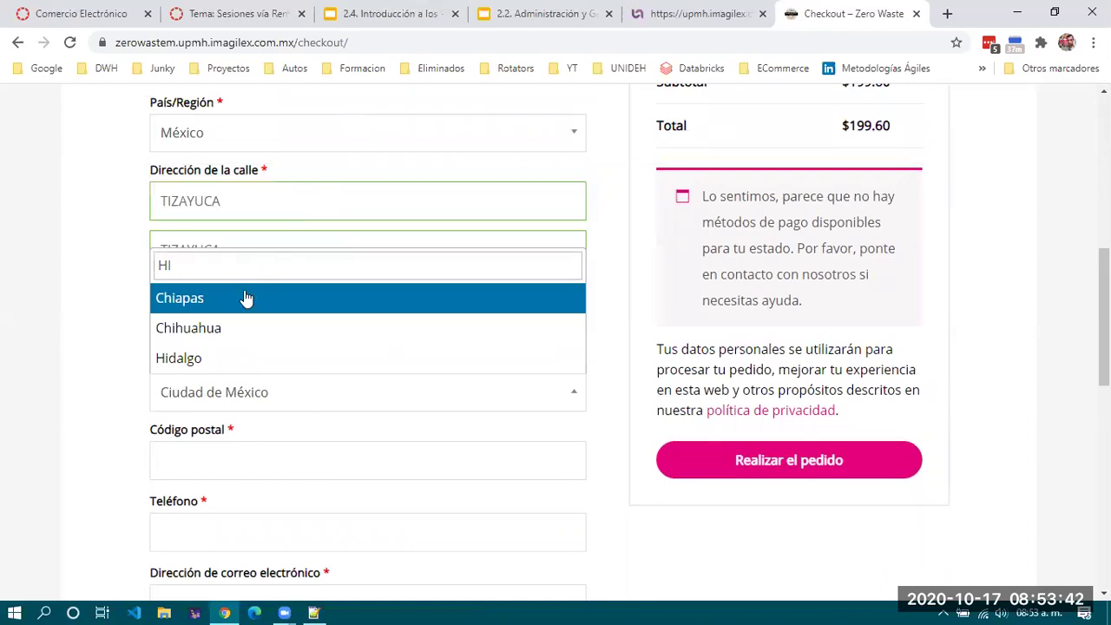
click(217, 356)
Enter the postal code and phone number, dismissing the saved e-mail suggestions.
click(272, 451)
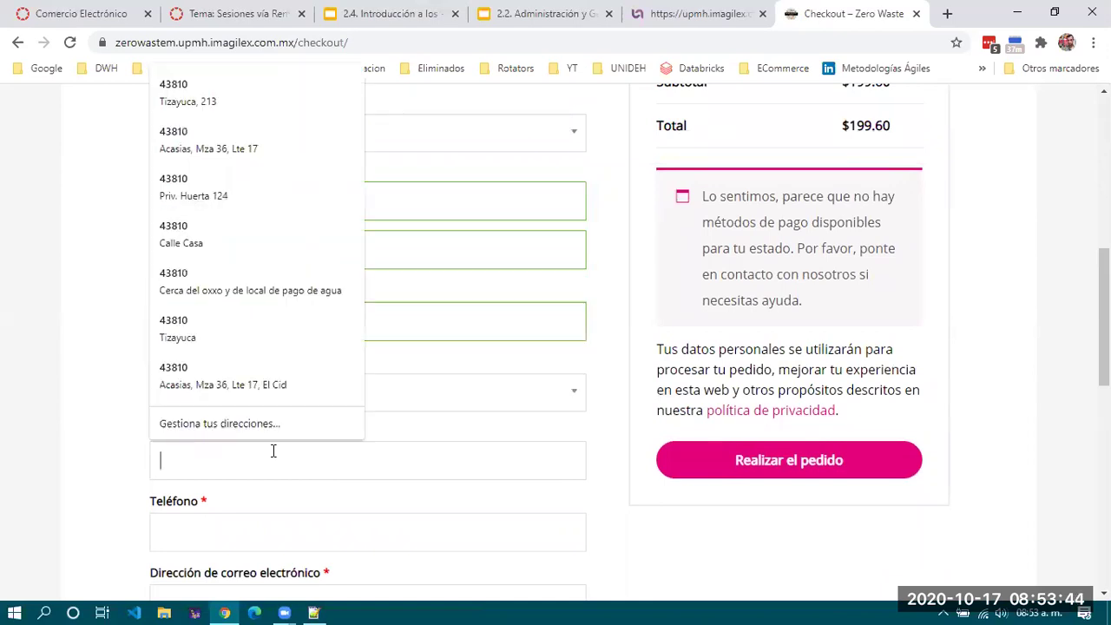
text(43810)
click(255, 535)
scroll(53, 476, down, 2)
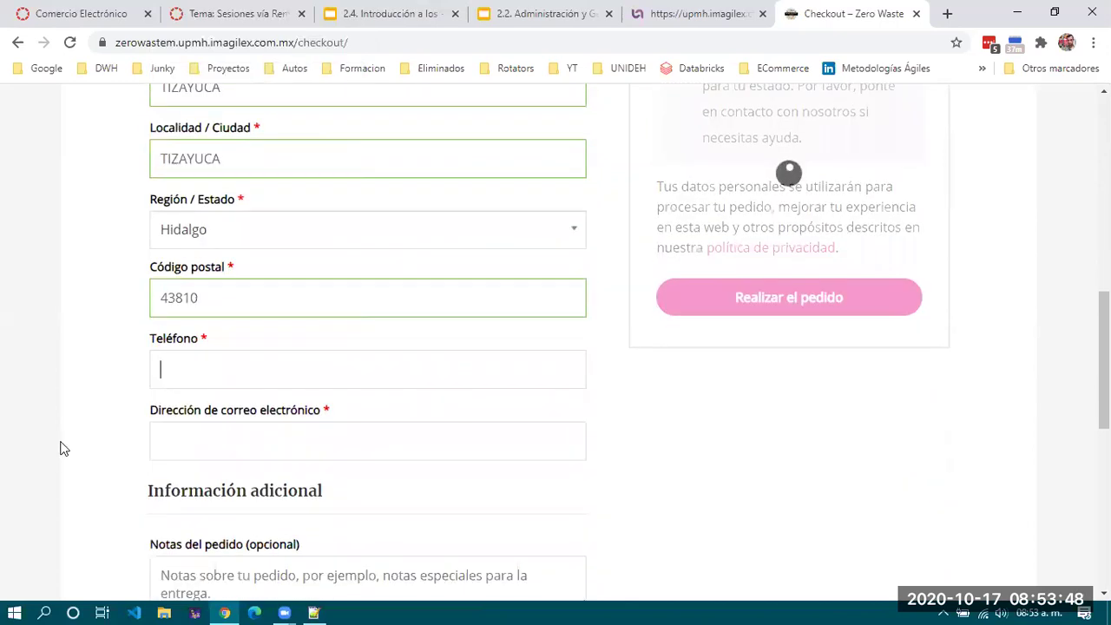
text(123456789)
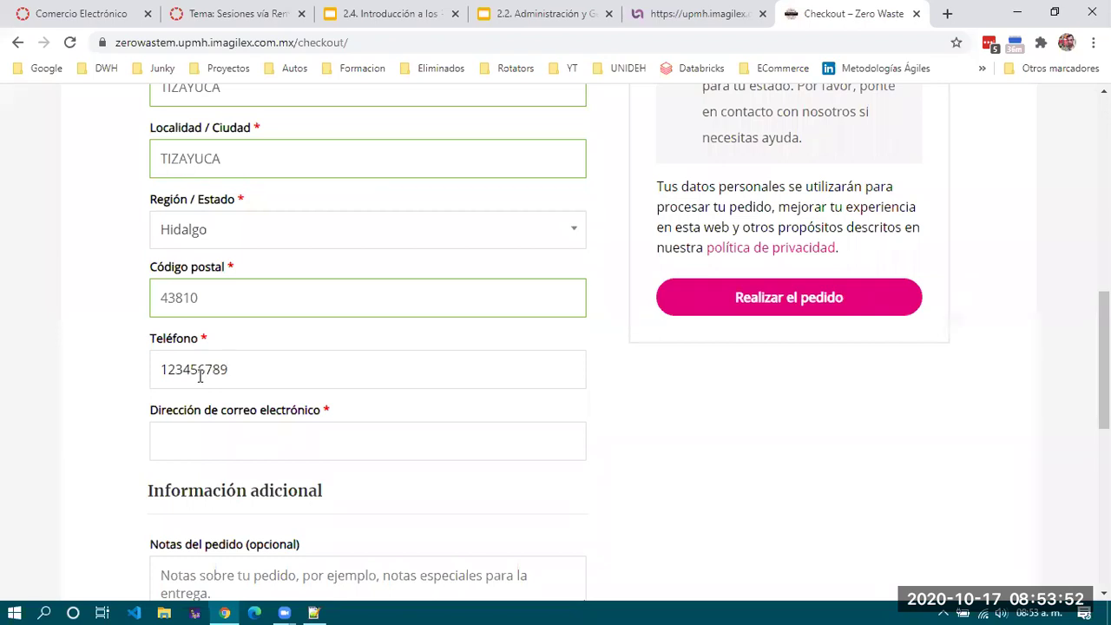
click(204, 439)
click(67, 402)
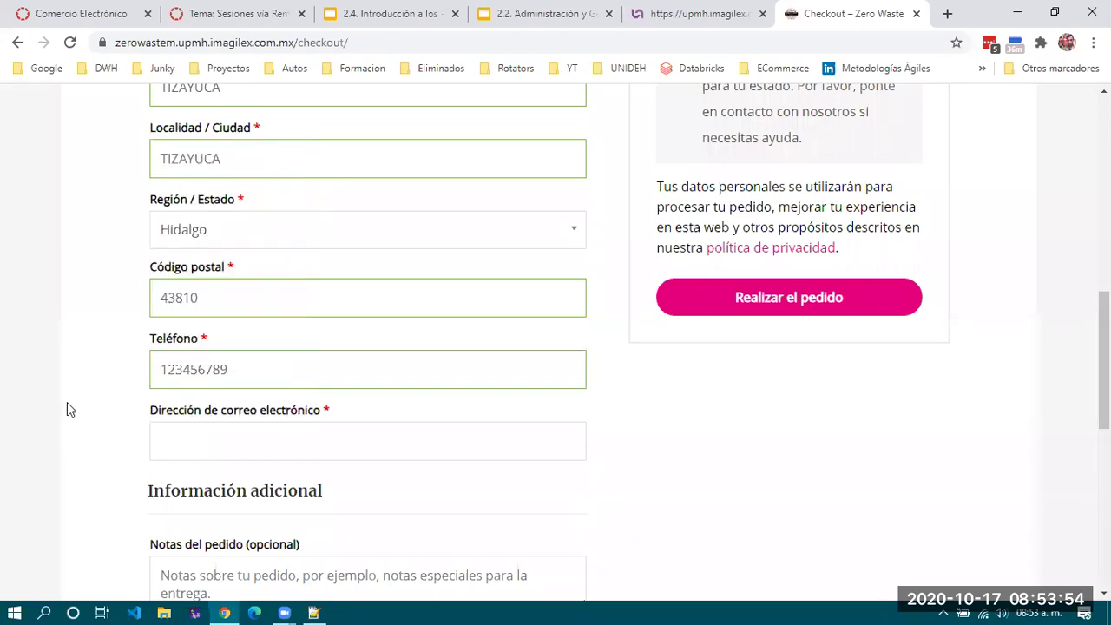
scroll(67, 402, down, 2)
scroll(217, 278, down, 1)
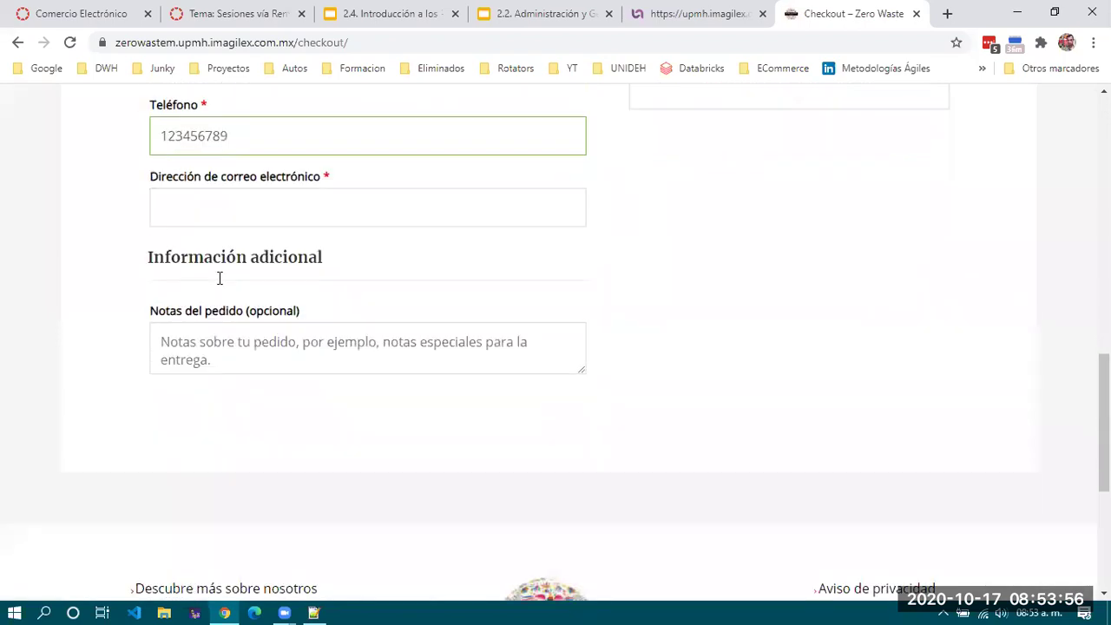
Type the customer's e-mail address into Dirección de correo electrónico, correcting its typo.
click(243, 205)
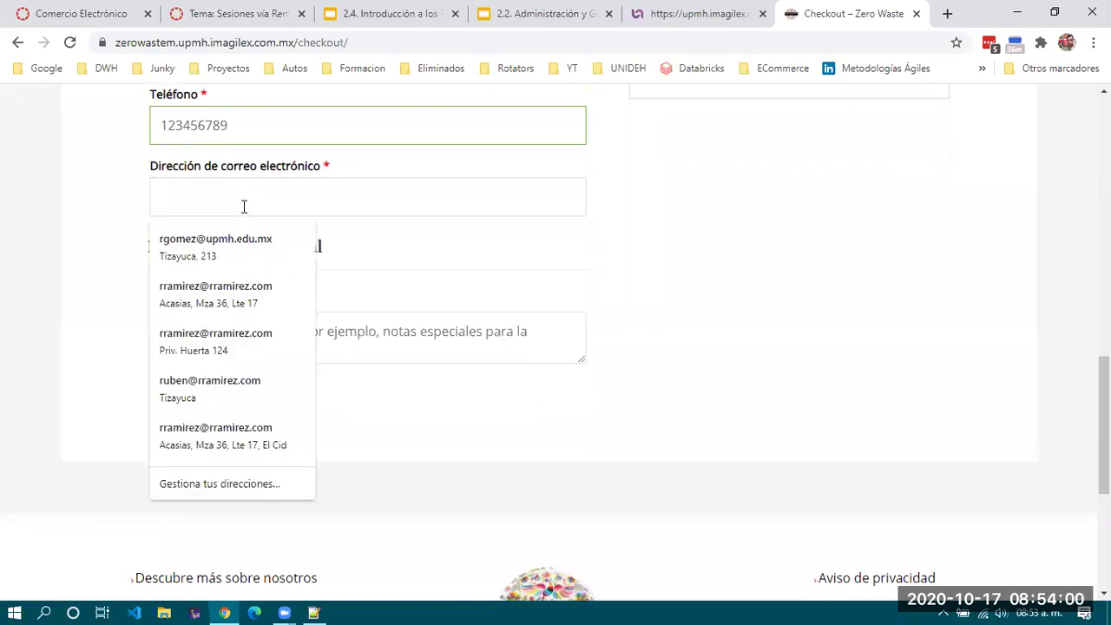
text(RRAMI)
key(BackSpace)
key(BackSpace)
key(BackSpace)
key(BackSpace)
key(BackSpace)
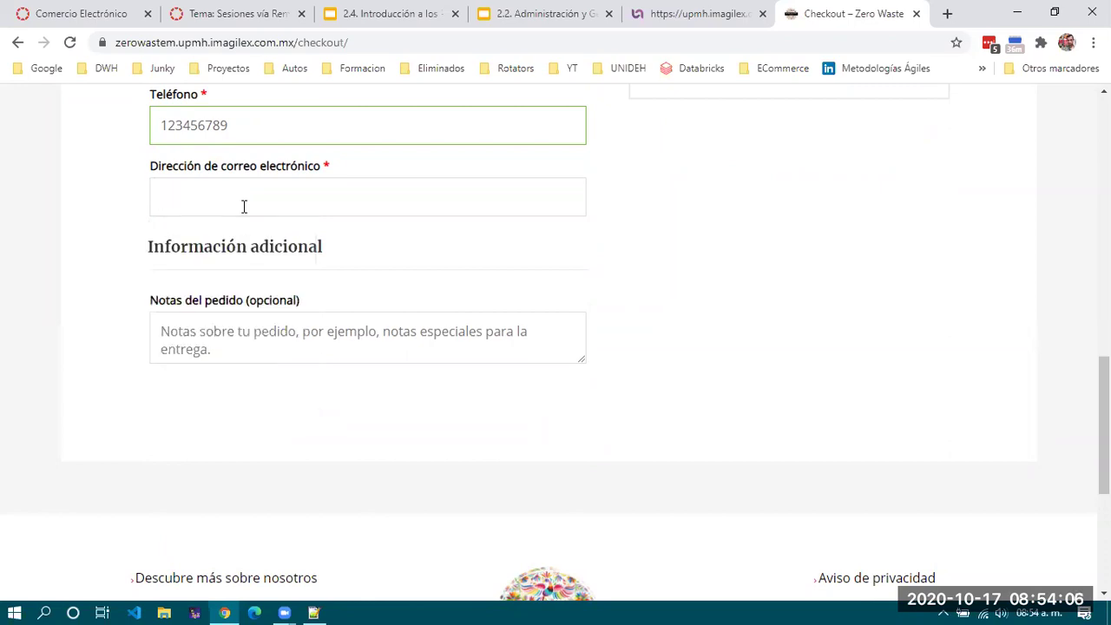
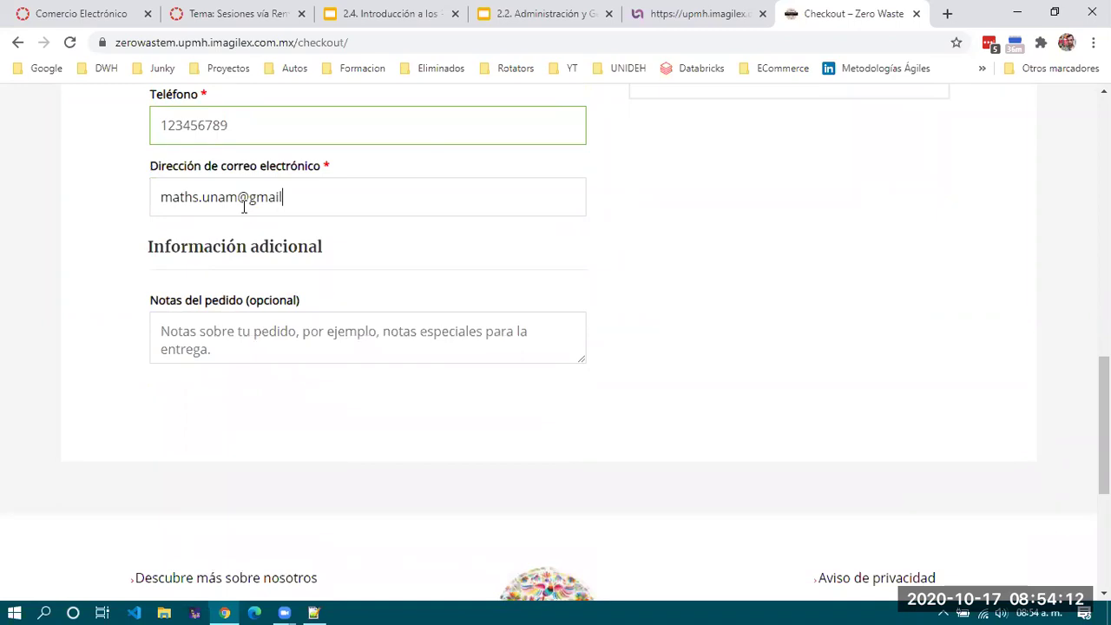
key(Left)
key(Left)
key(Left)
key(Left)
key(Left)
key(Left)
key(Left)
key(Left)
key(Left)
key(Left)
key(Left)
key(Right)
text(+5)
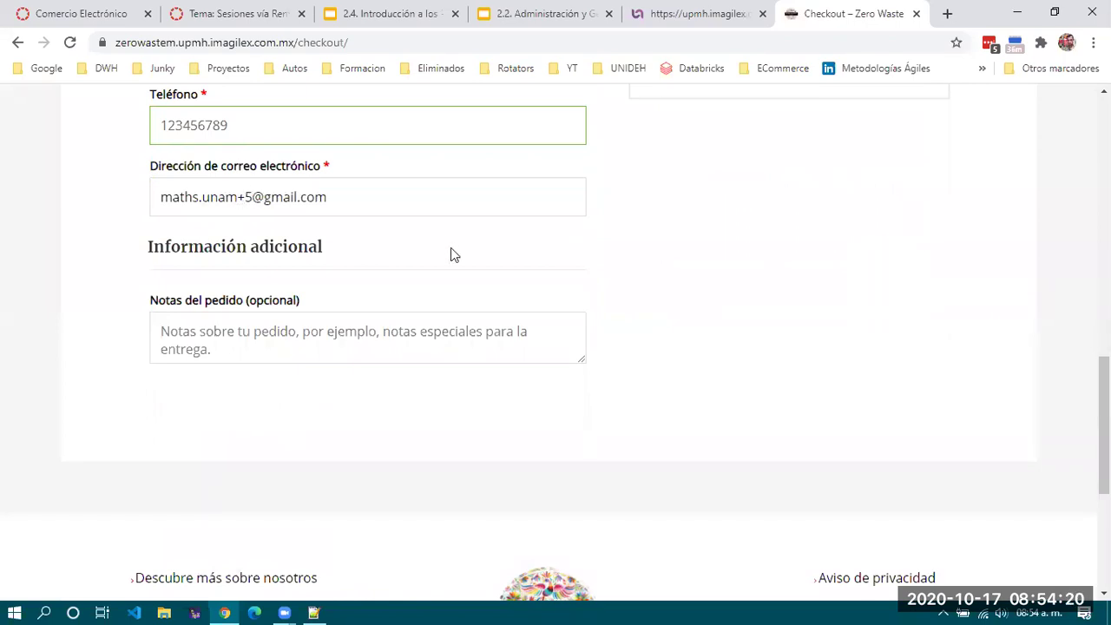
click(340, 322)
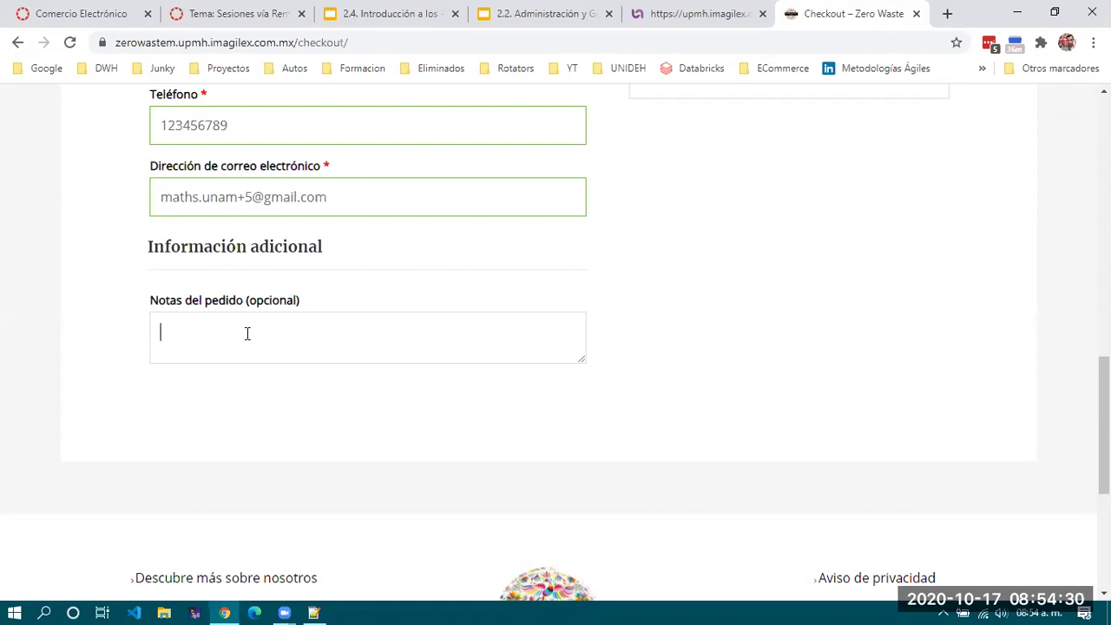
Write the gift-wrapping request in Notas del pedido, with 'FELIZ CUMPLEAÑOS!!!' on a new line.
text(Enviar el producto e)
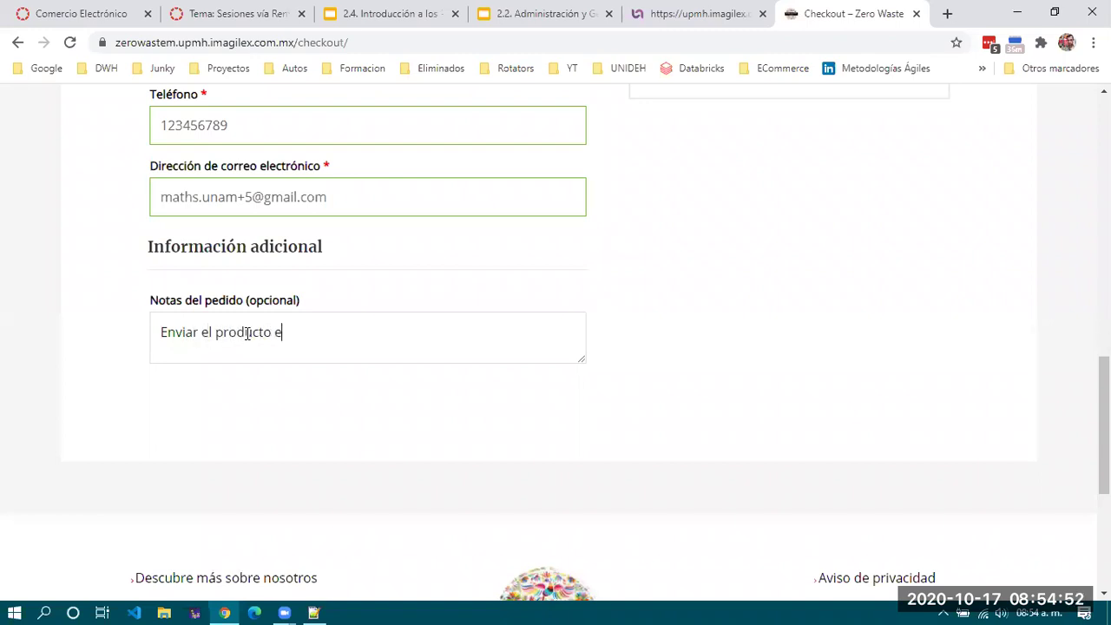
text(nvuelto para rega)
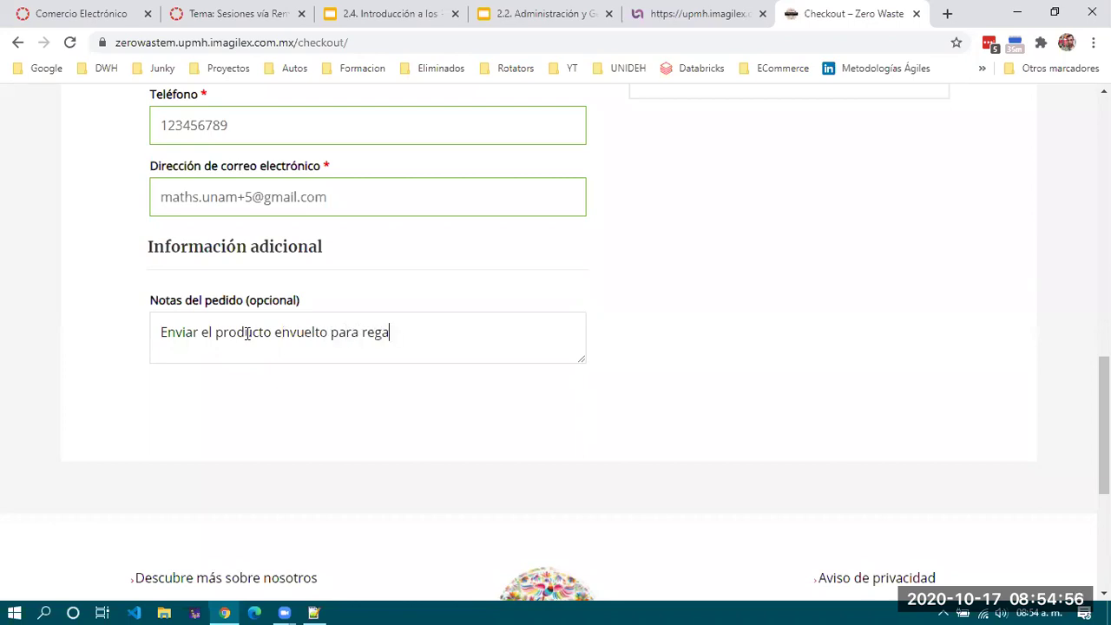
text(lo con una nota)
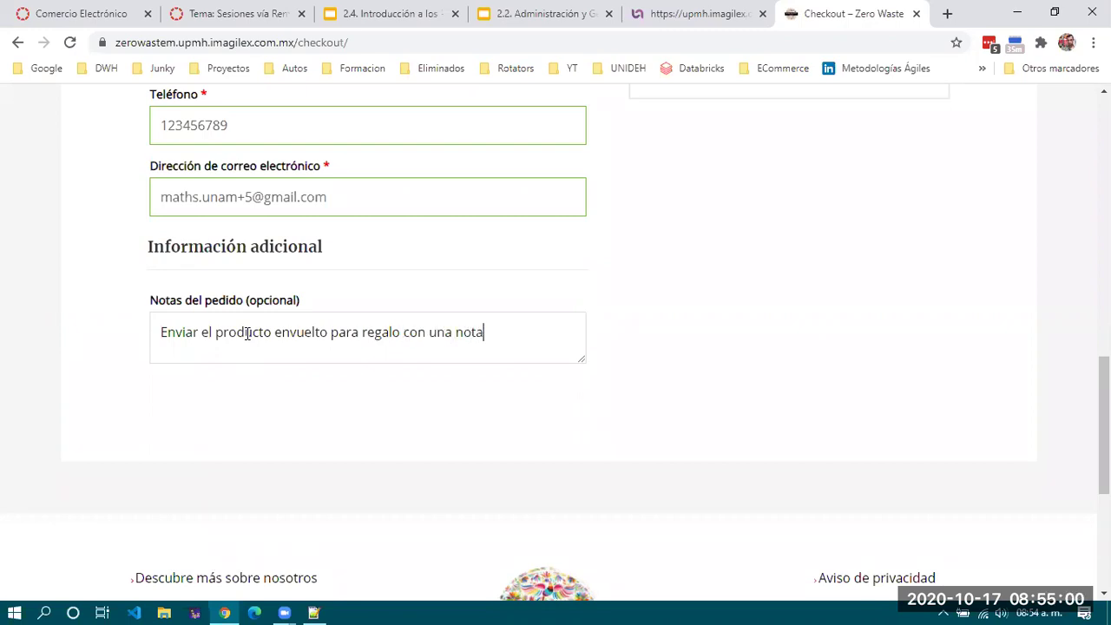
text(:)
key(Return)
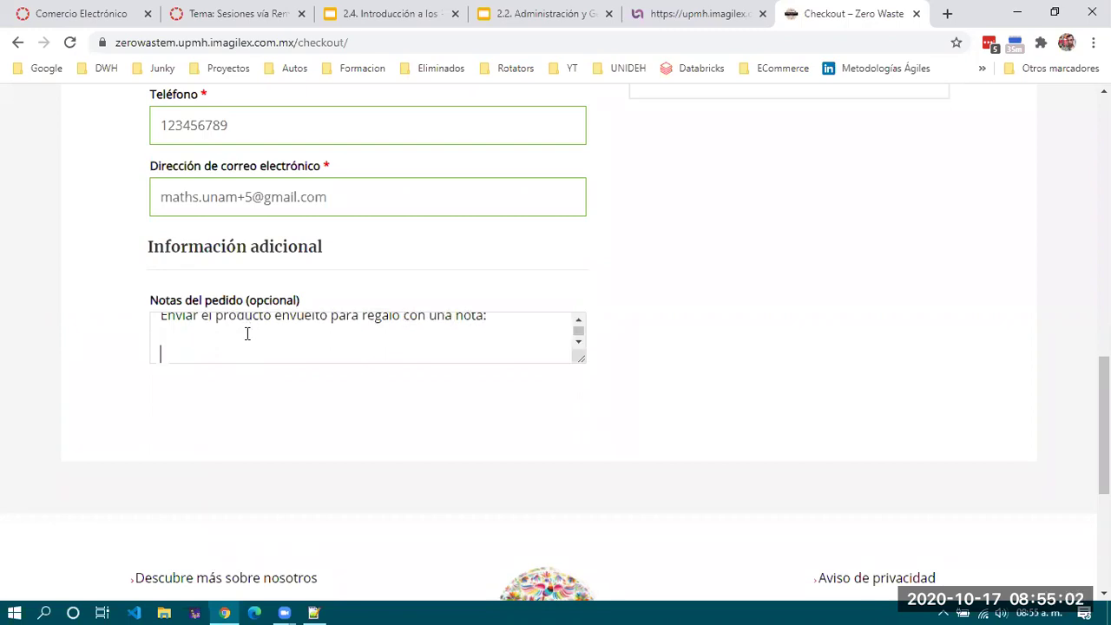
text(FELIZ CUMPLEAÑOS!!!)
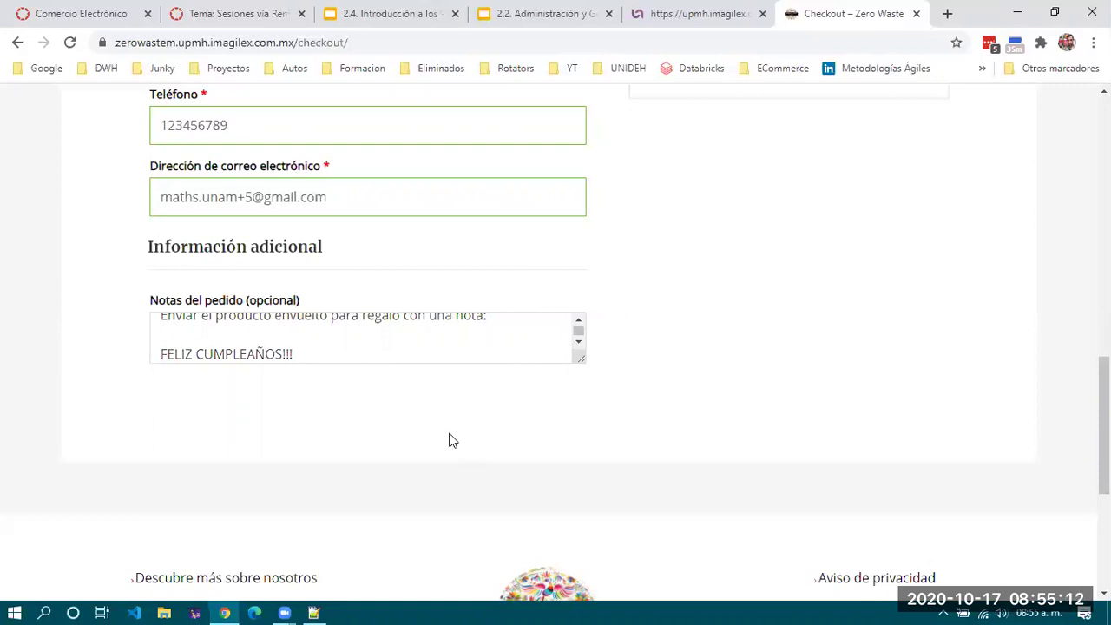
scroll(456, 350, up, 1)
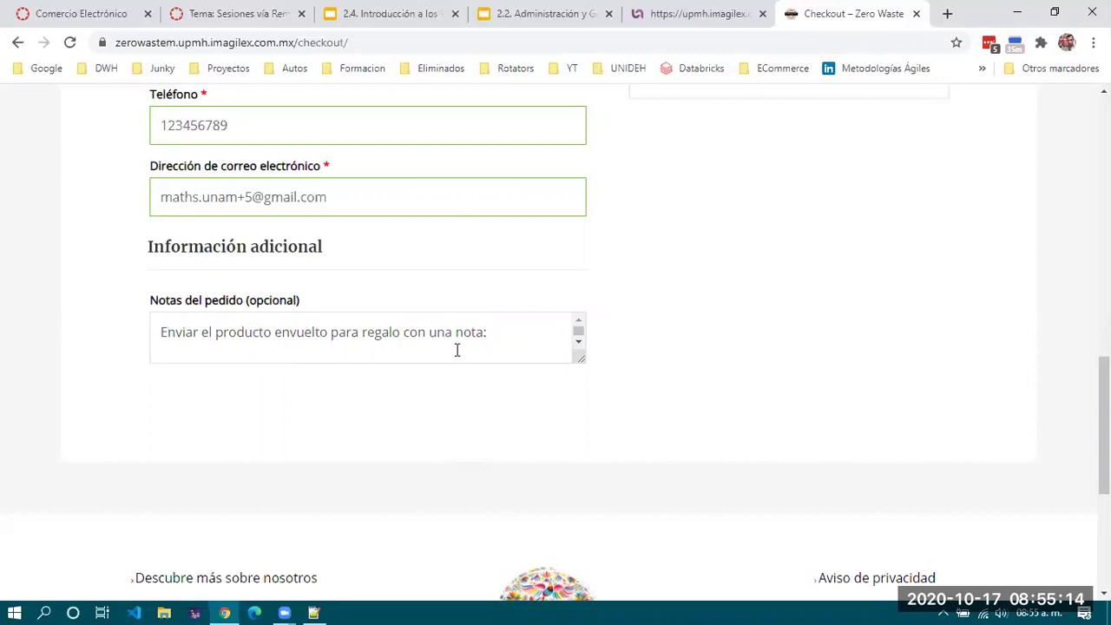
scroll(457, 350, down, 1)
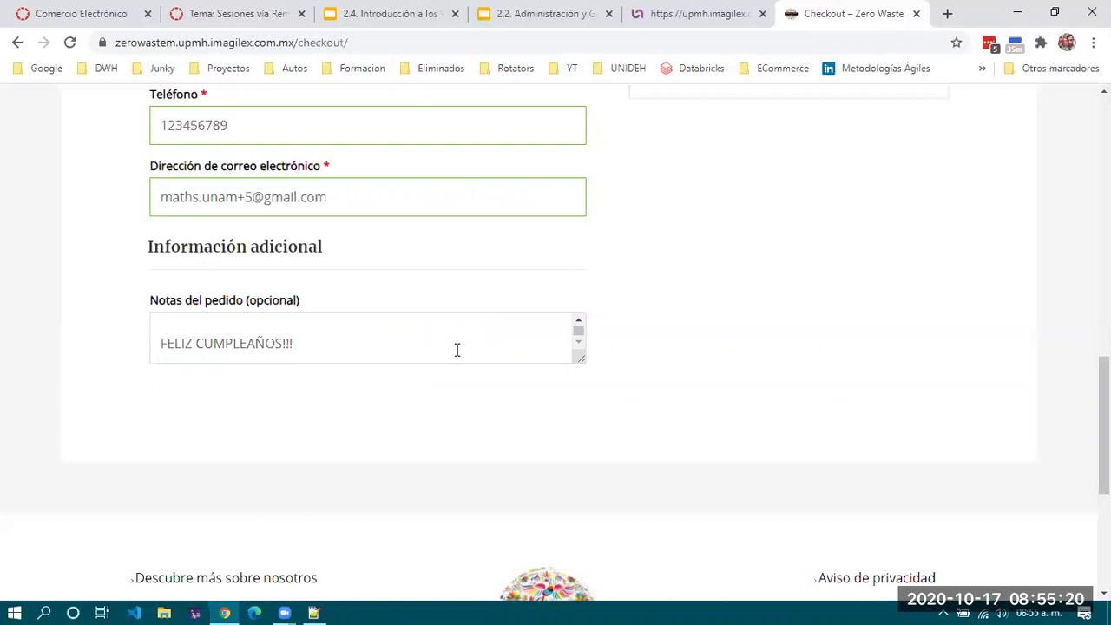
scroll(456, 350, up, 3)
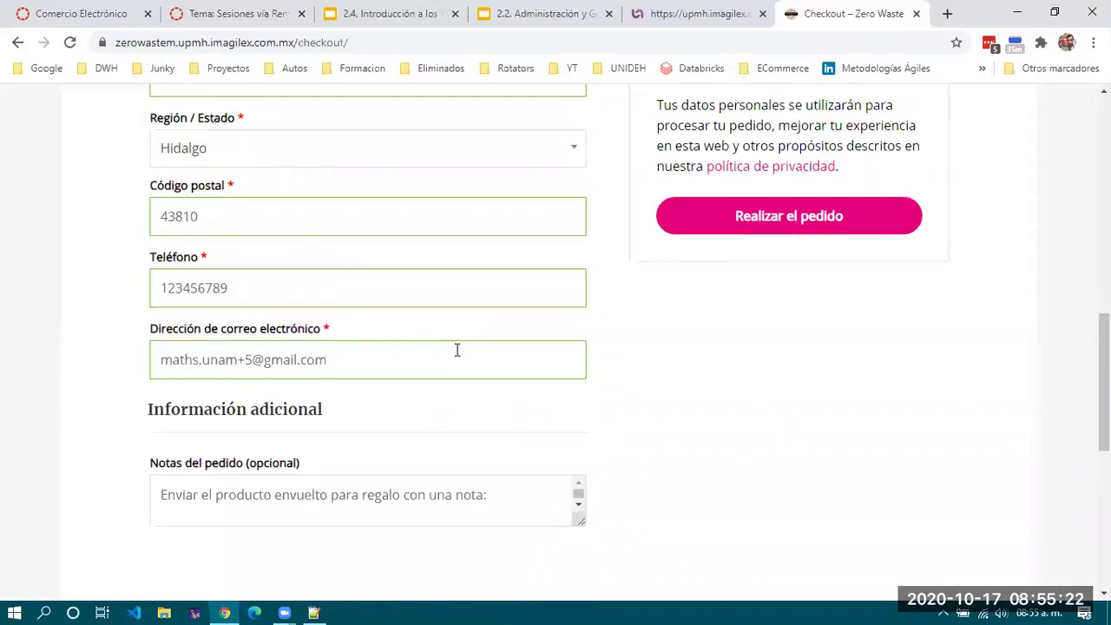
scroll(486, 352, down, 2)
scroll(453, 340, down, 2)
scroll(453, 339, down, 1)
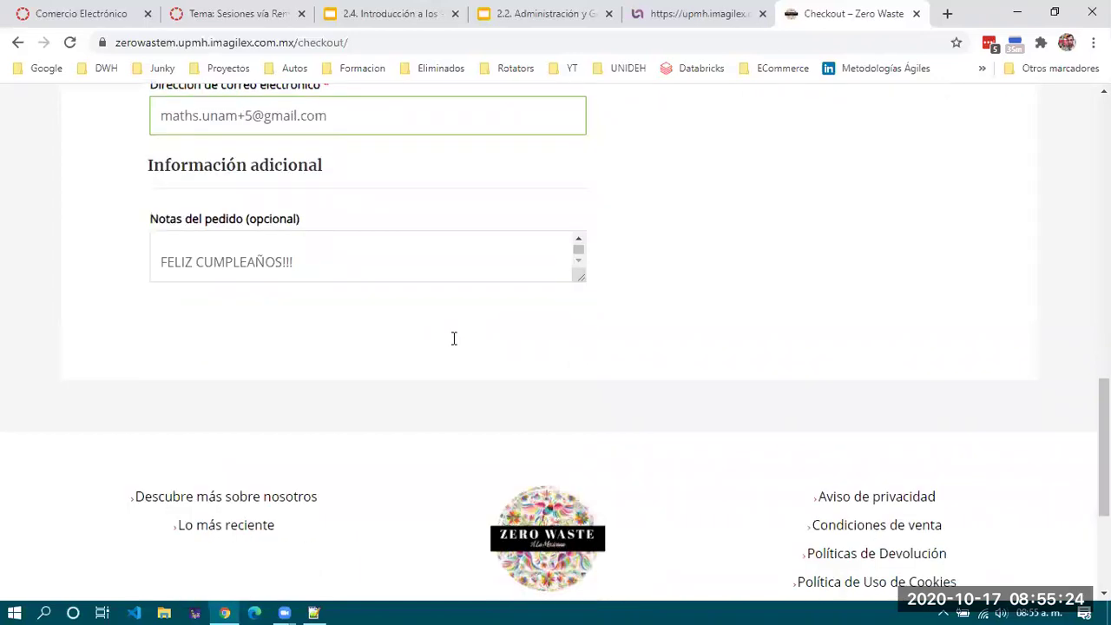
scroll(693, 313, up, 2)
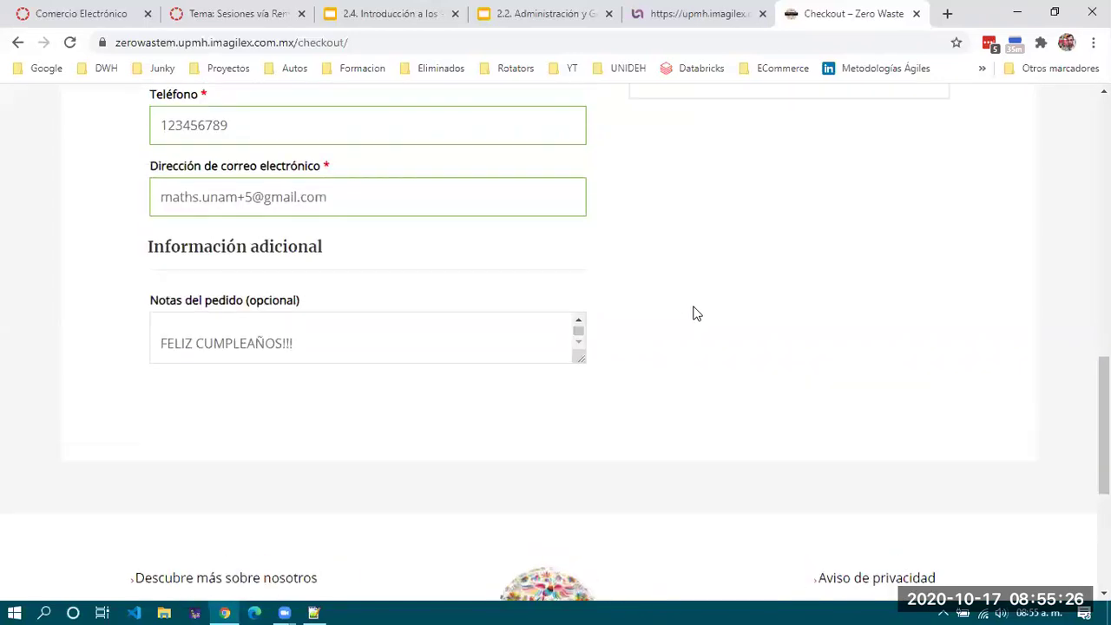
scroll(499, 411, up, 1)
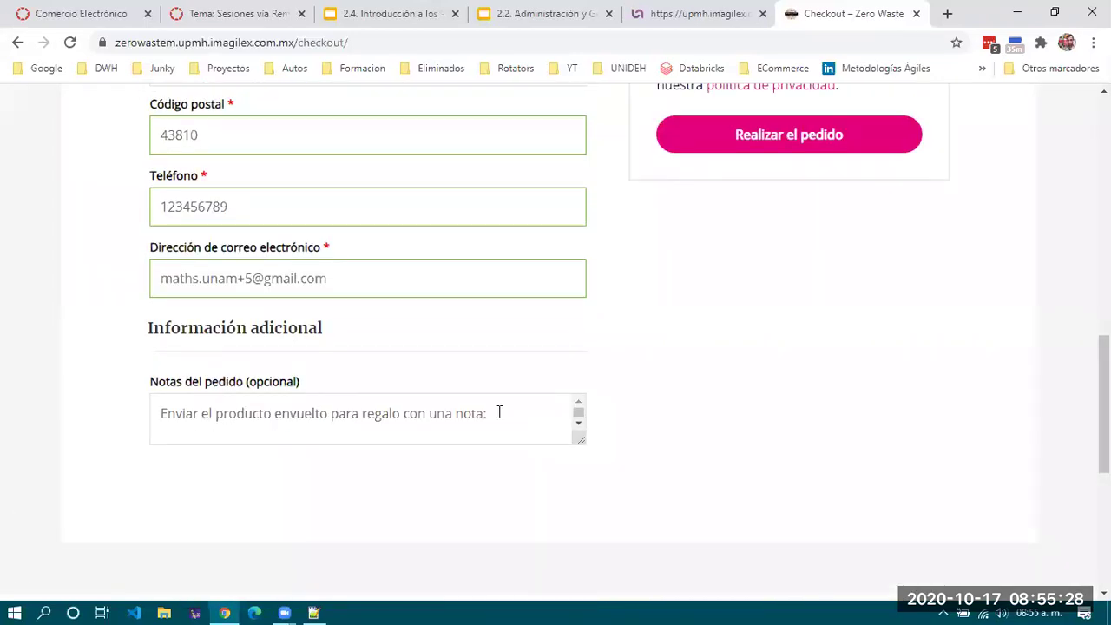
scroll(499, 411, up, 1)
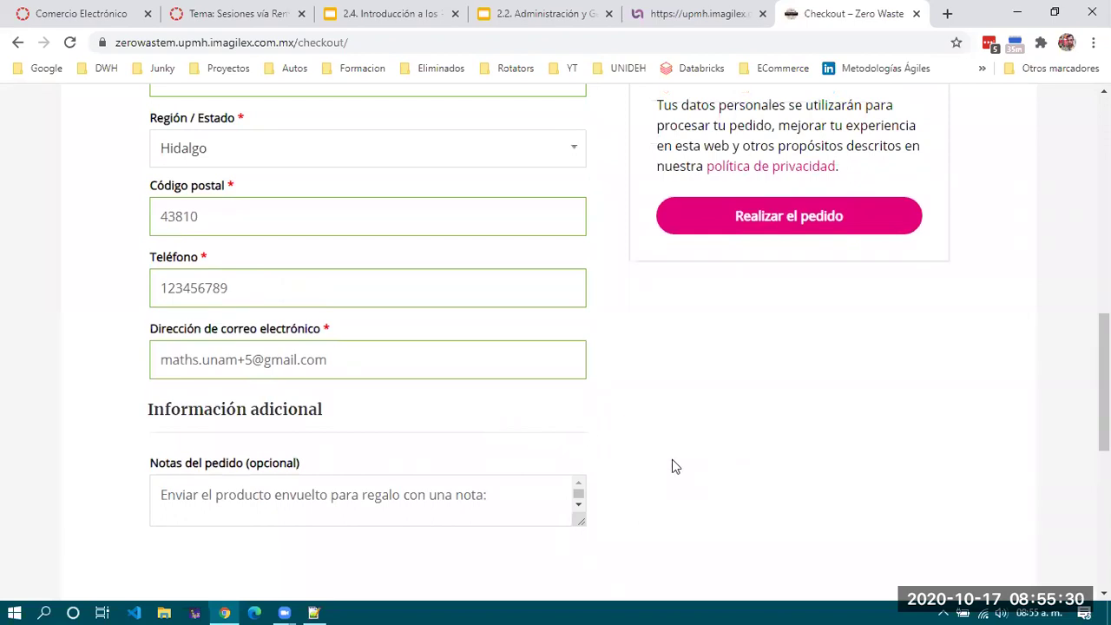
Enlarge the order notes box so both lines of the note are visible.
drag(578, 519, 580, 599)
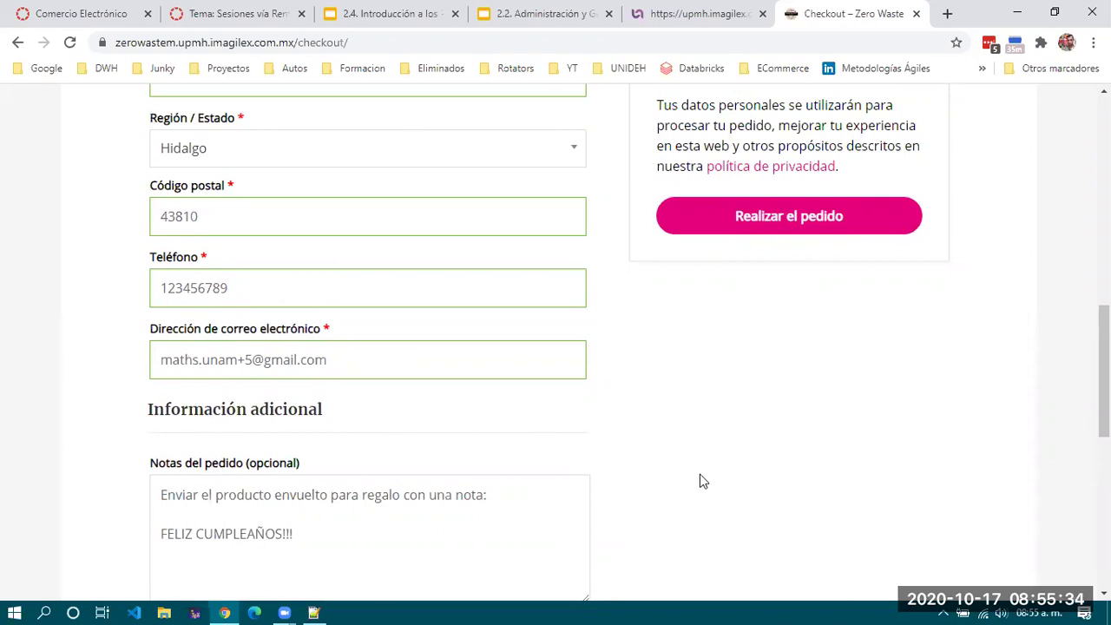
scroll(700, 474, down, 2)
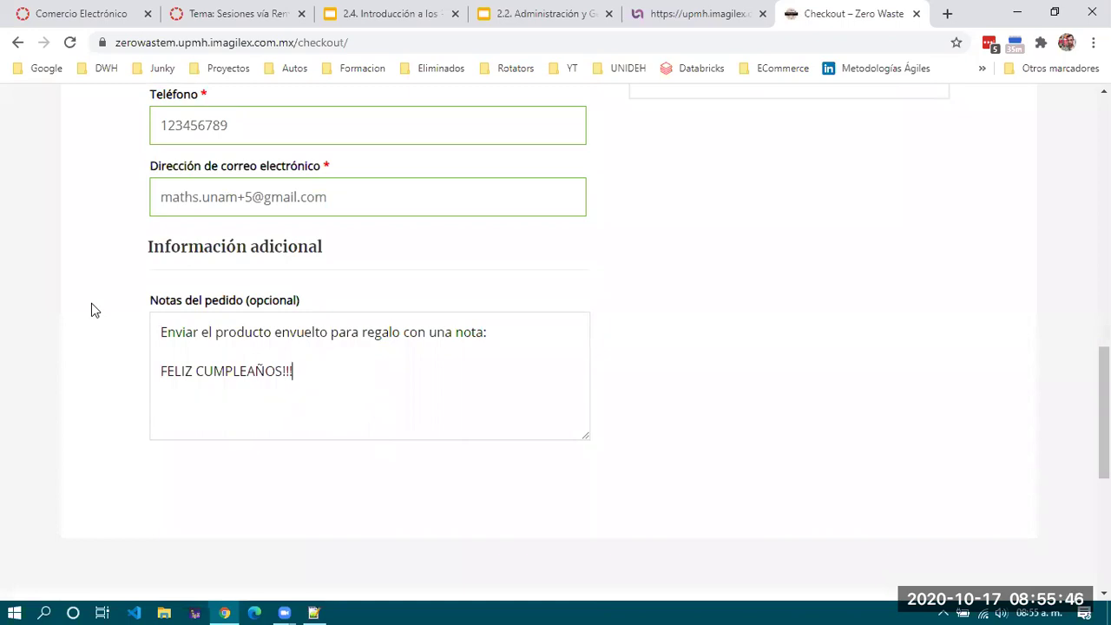
scroll(92, 306, up, 5)
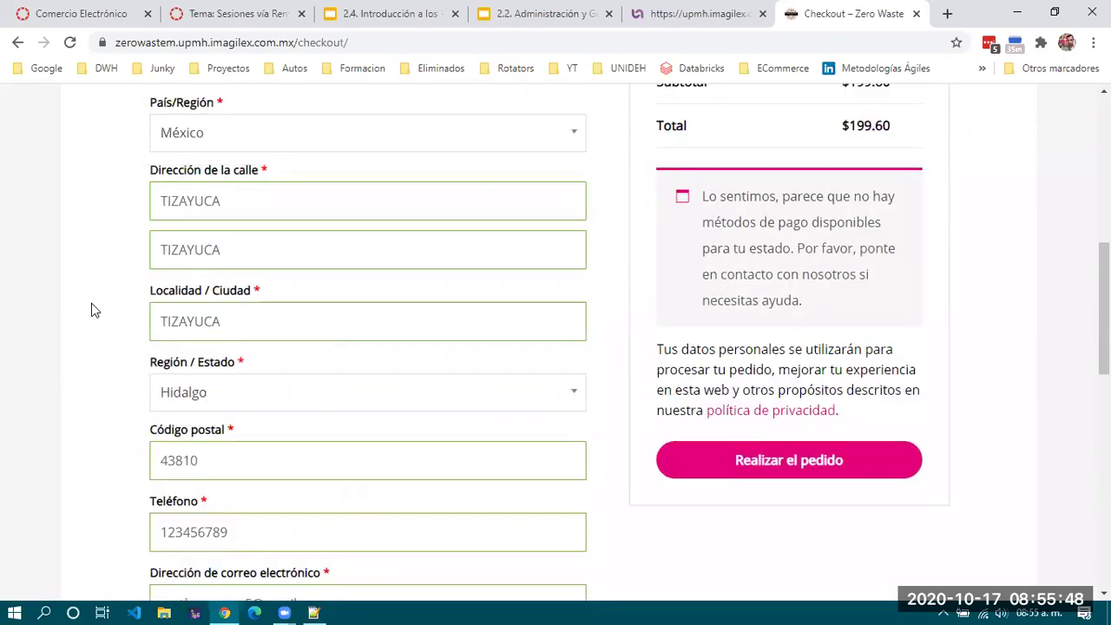
scroll(91, 304, up, 4)
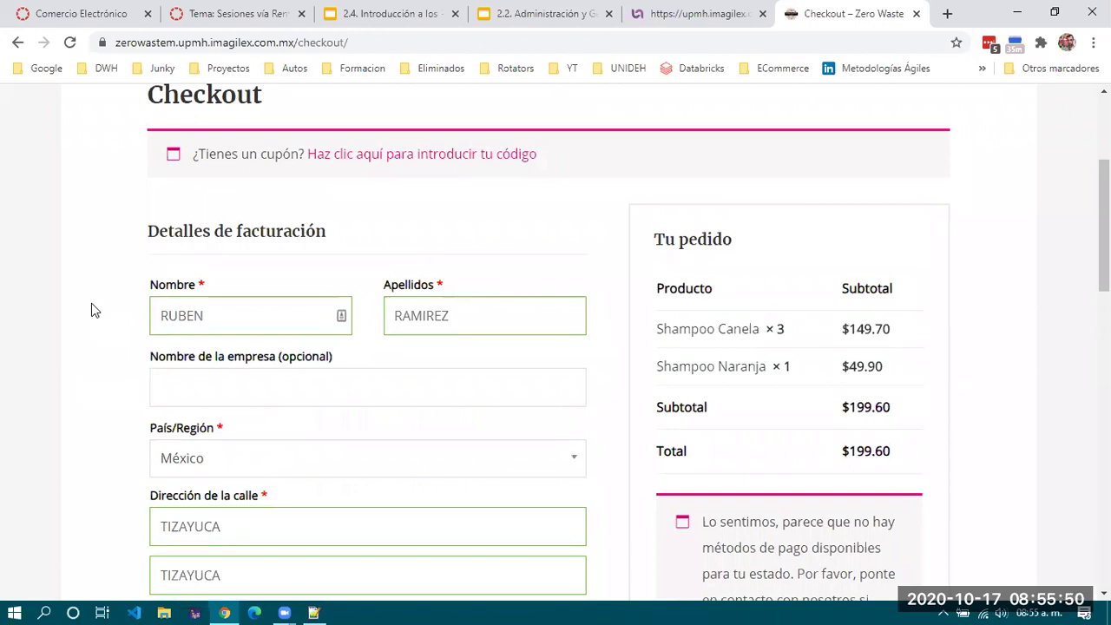
scroll(91, 304, down, 4)
scroll(92, 306, down, 5)
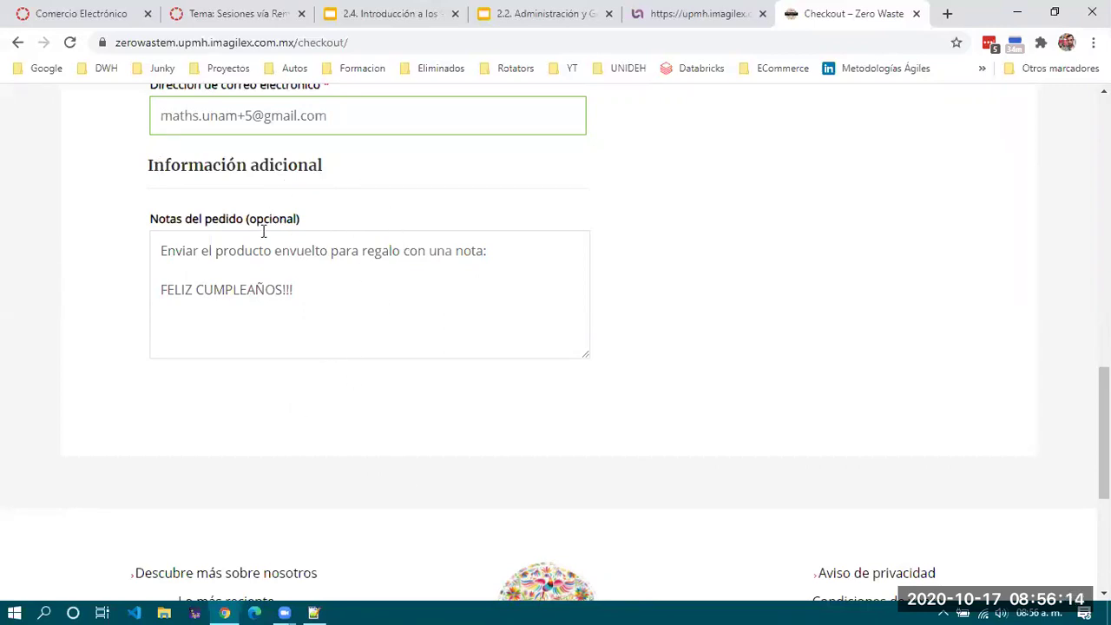
Select the 'FELIZ CUMPLEAÑOS!!!' line in the note, then deselect it.
click(341, 303)
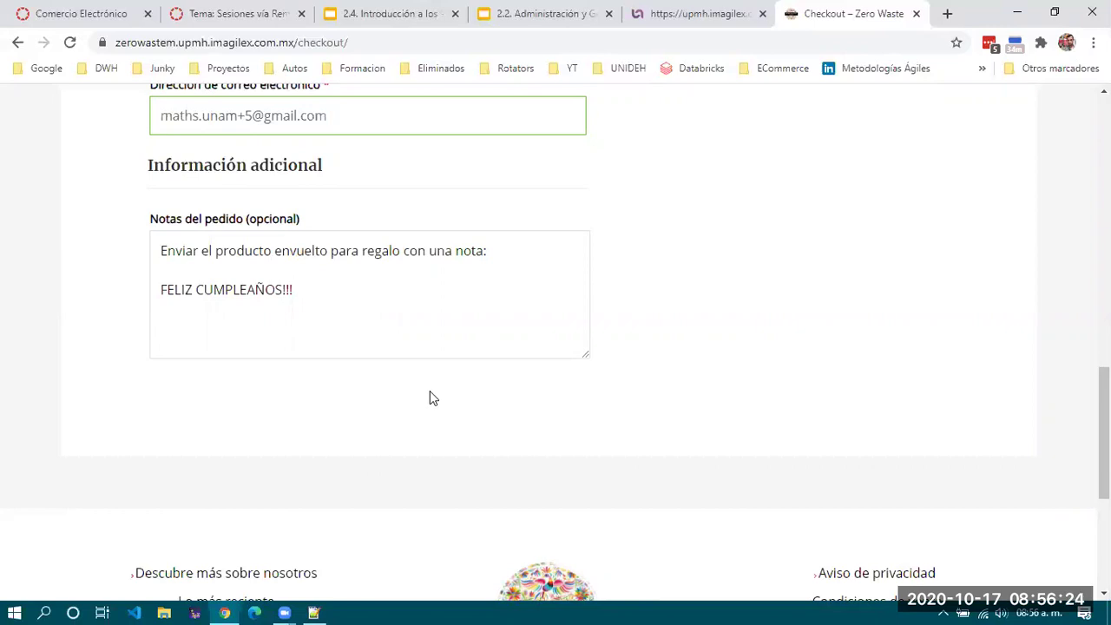
scroll(429, 398, up, 3)
scroll(429, 397, down, 3)
drag(153, 218, 408, 233)
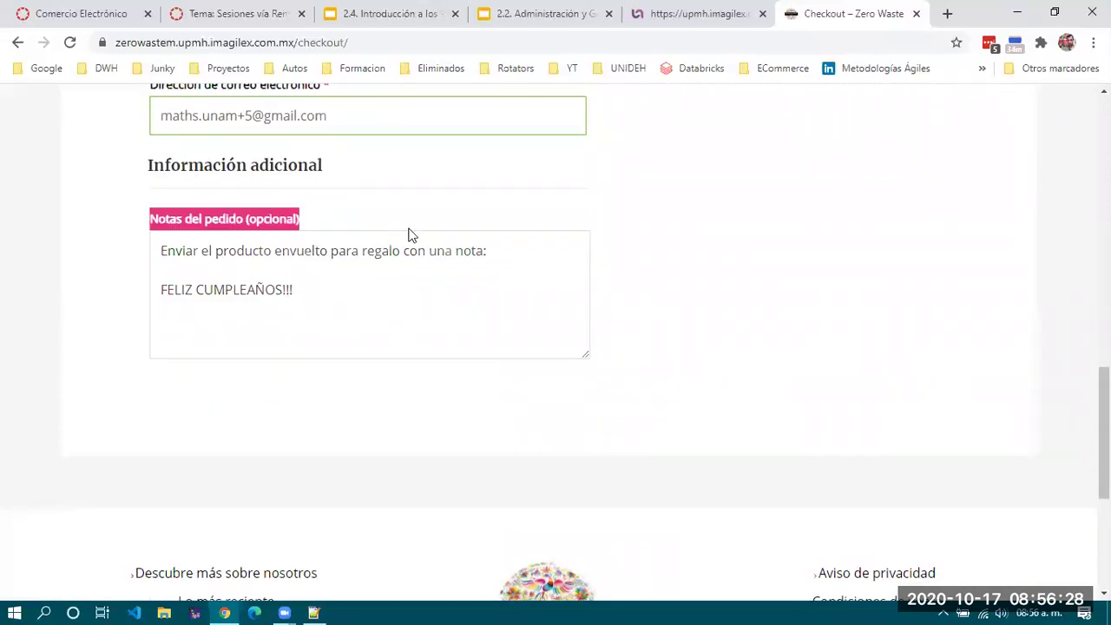
click(153, 222)
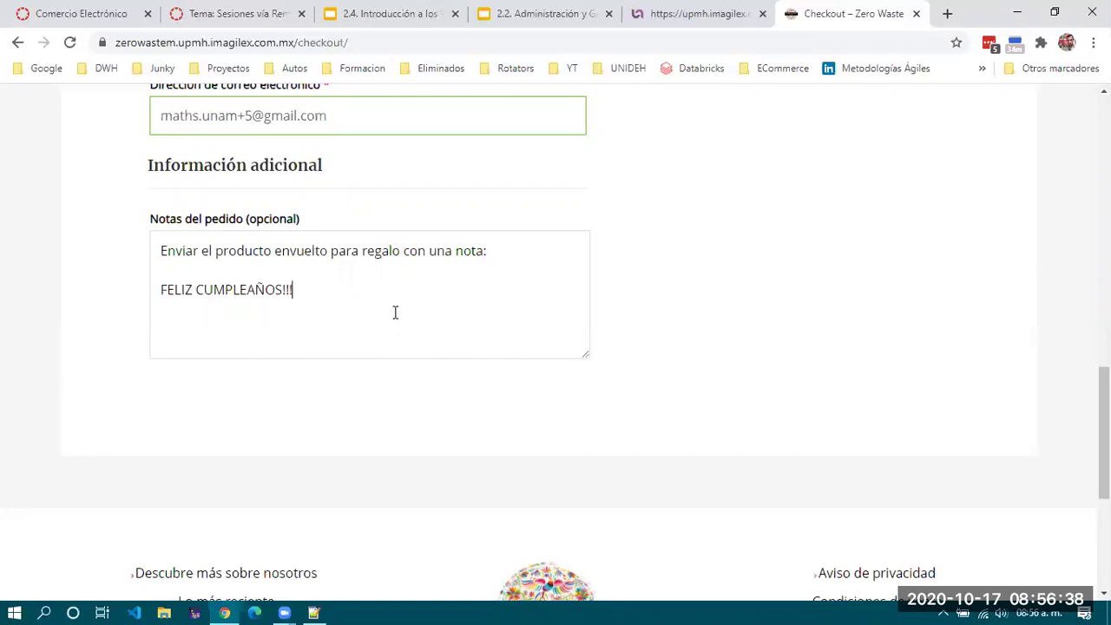
drag(294, 291, 151, 285)
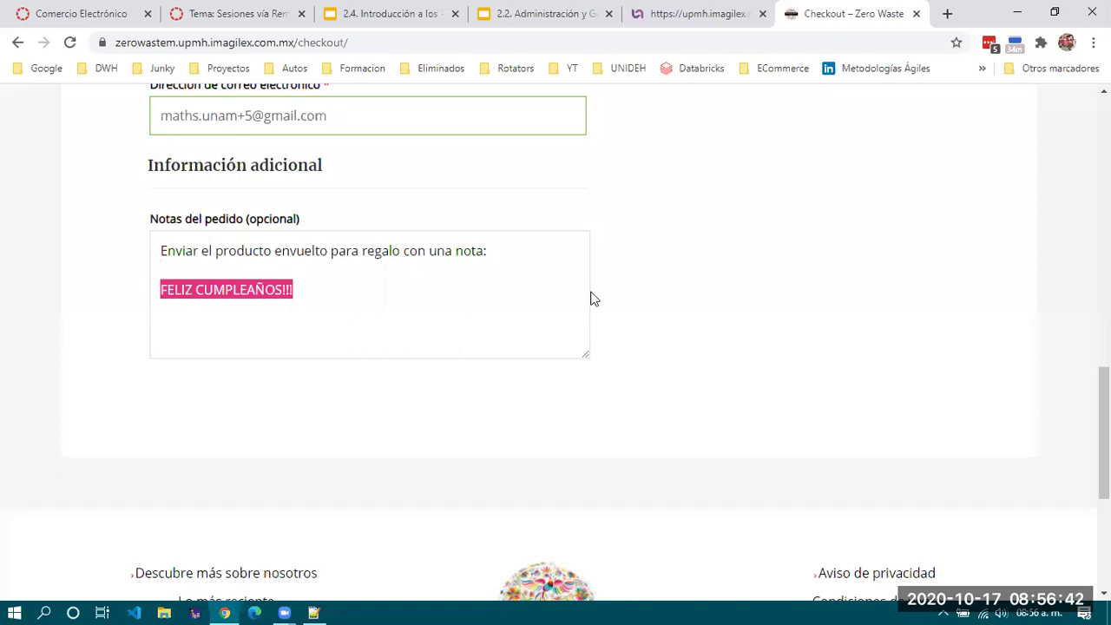
click(787, 292)
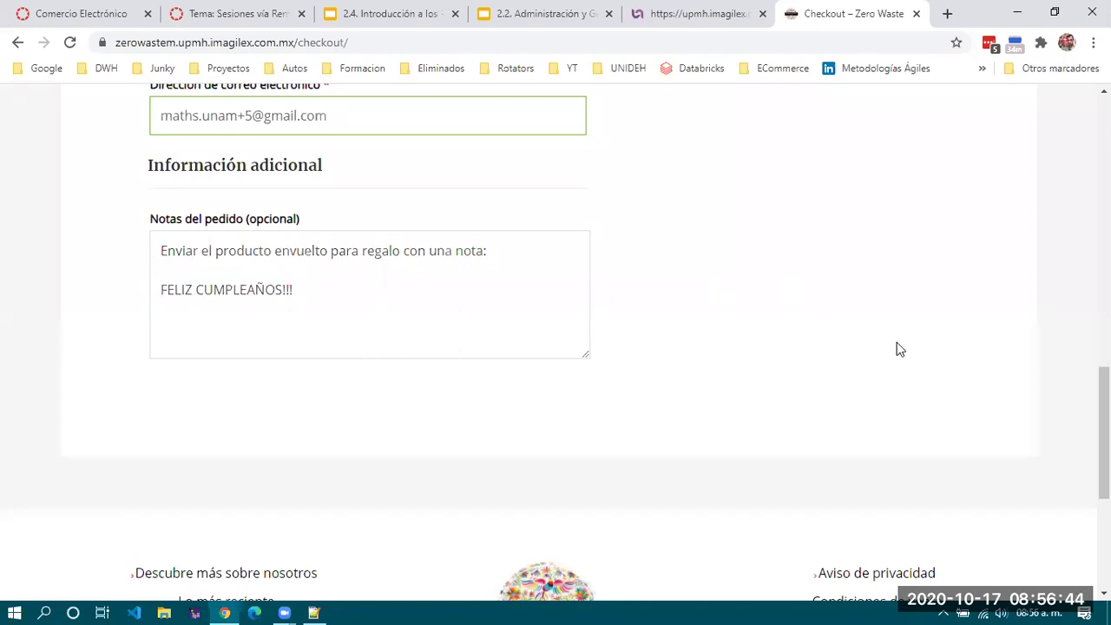
scroll(897, 343, up, 4)
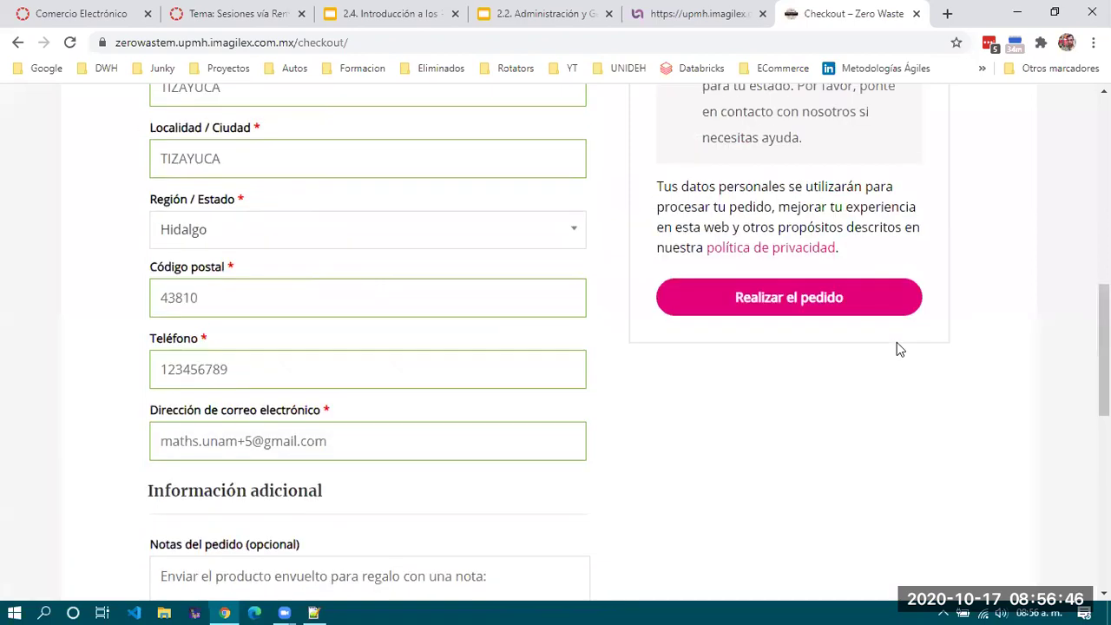
scroll(896, 342, up, 5)
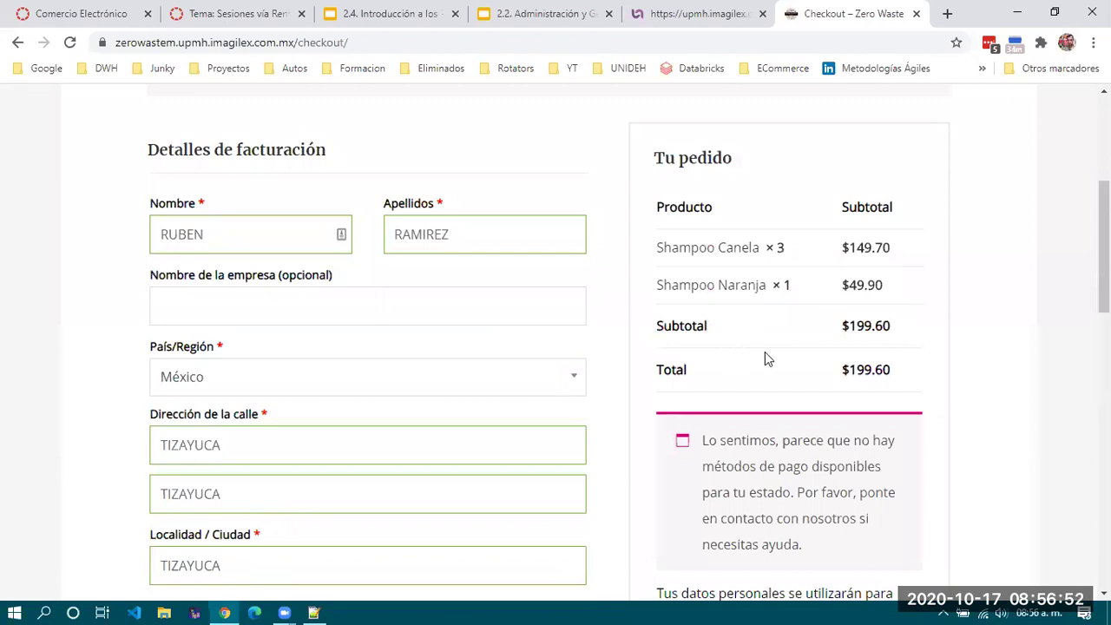
scroll(764, 352, down, 10)
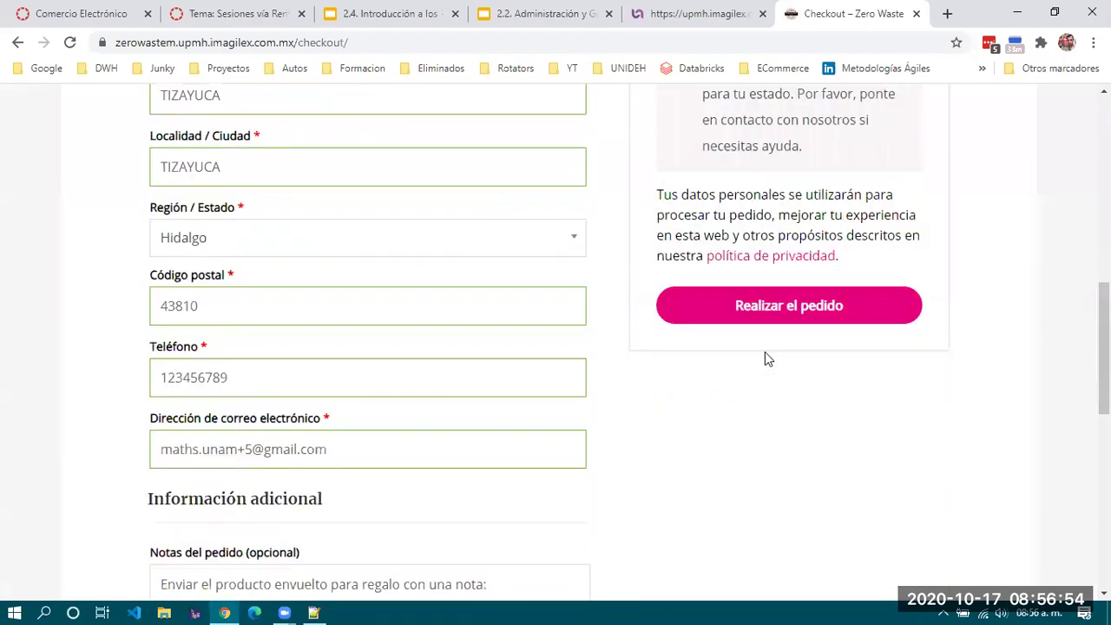
scroll(764, 352, up, 5)
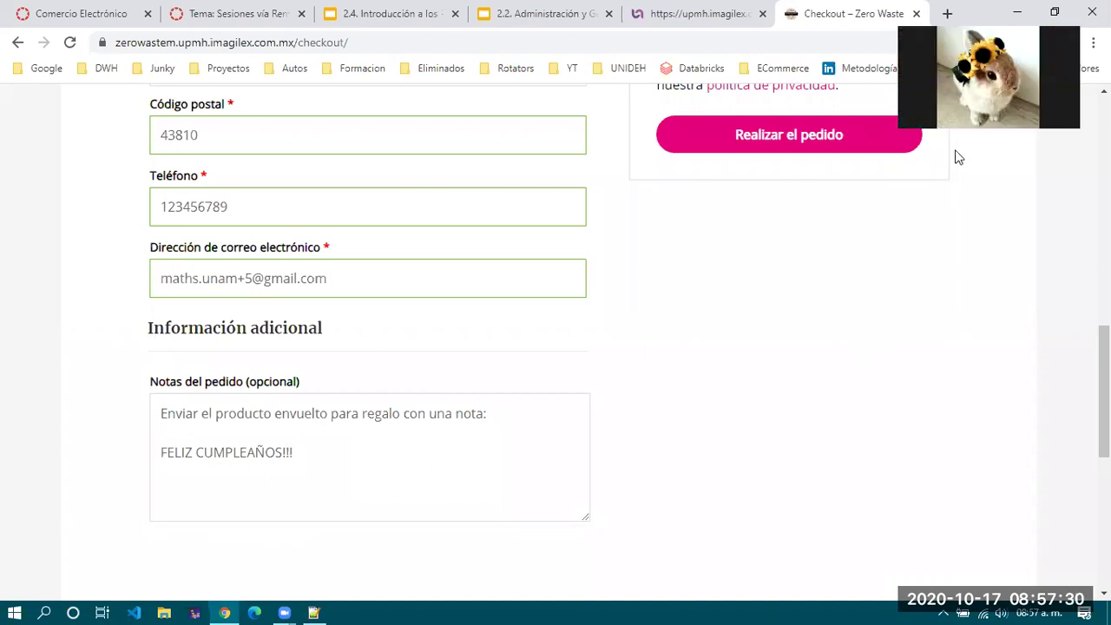
scroll(892, 291, up, 8)
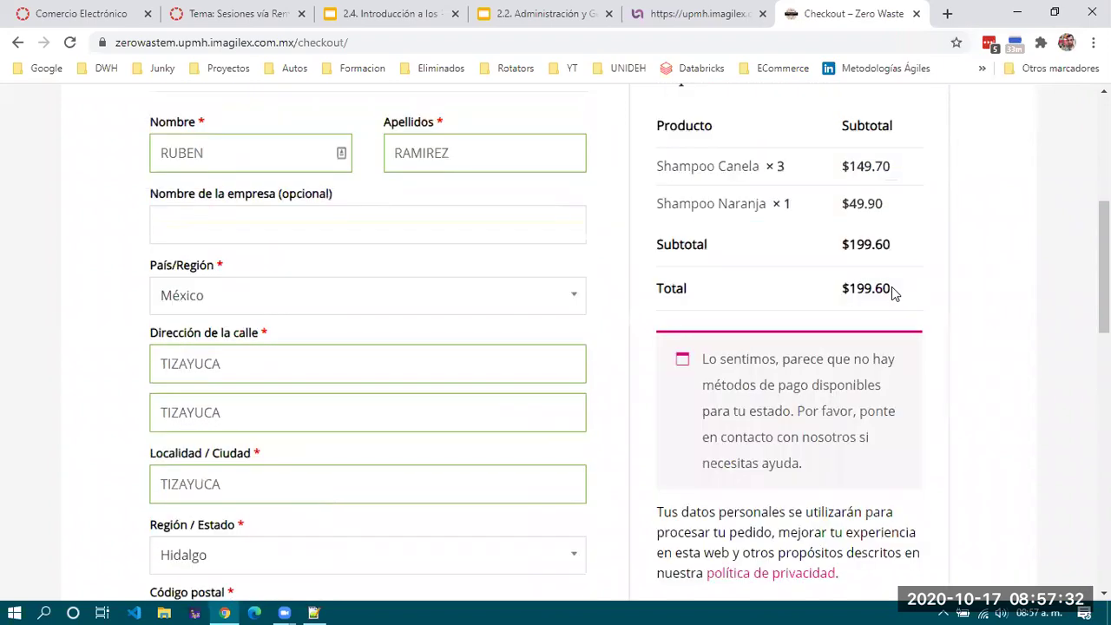
scroll(892, 288, down, 1)
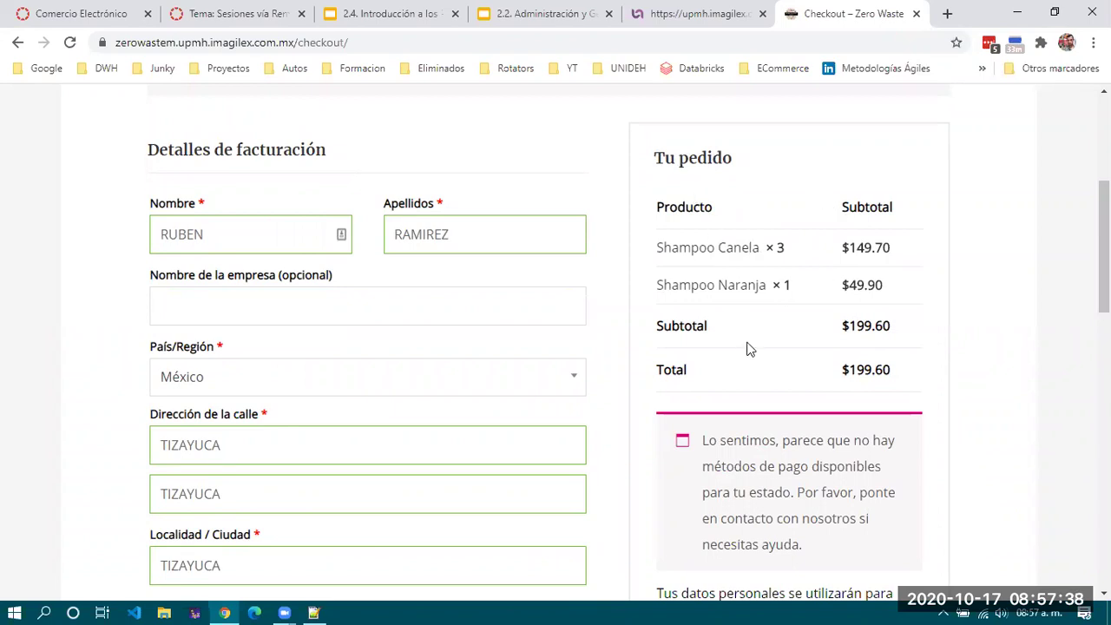
scroll(807, 330, down, 1)
scroll(910, 339, down, 2)
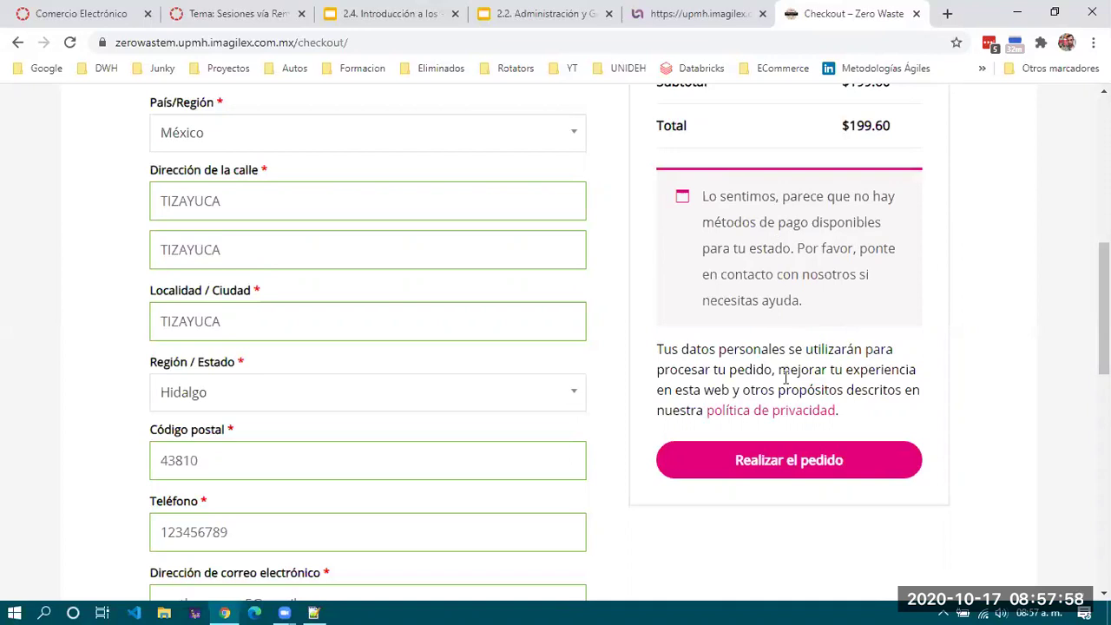
Submit the order with Realizar el pedido and highlight the 'Método de pago no válido.' error.
click(786, 462)
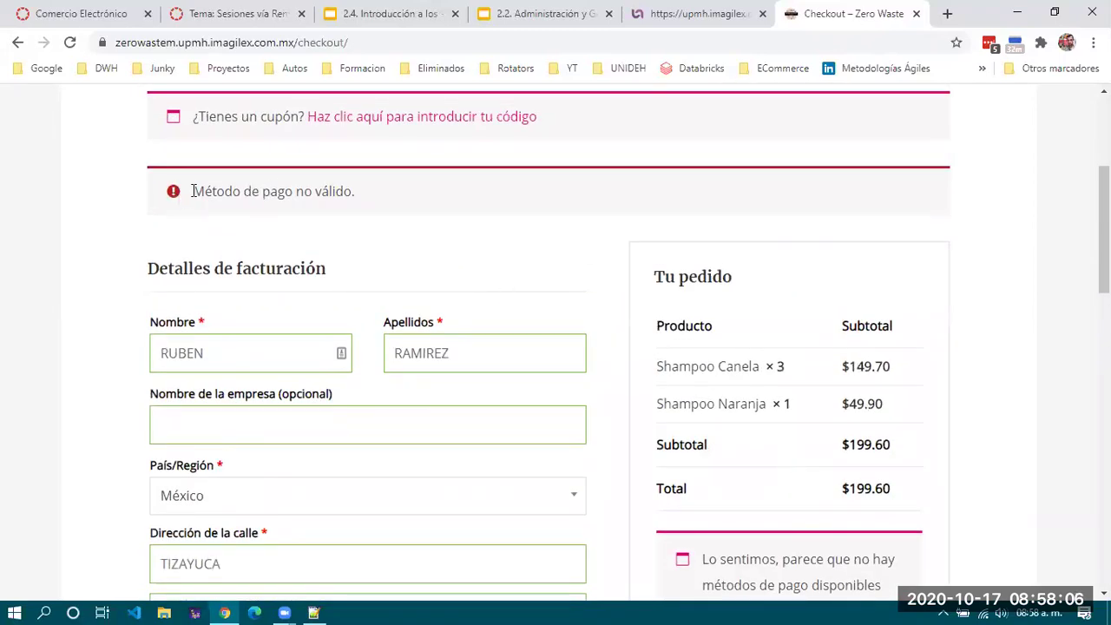
drag(178, 195, 529, 205)
scroll(528, 205, up, 1)
scroll(528, 210, up, 2)
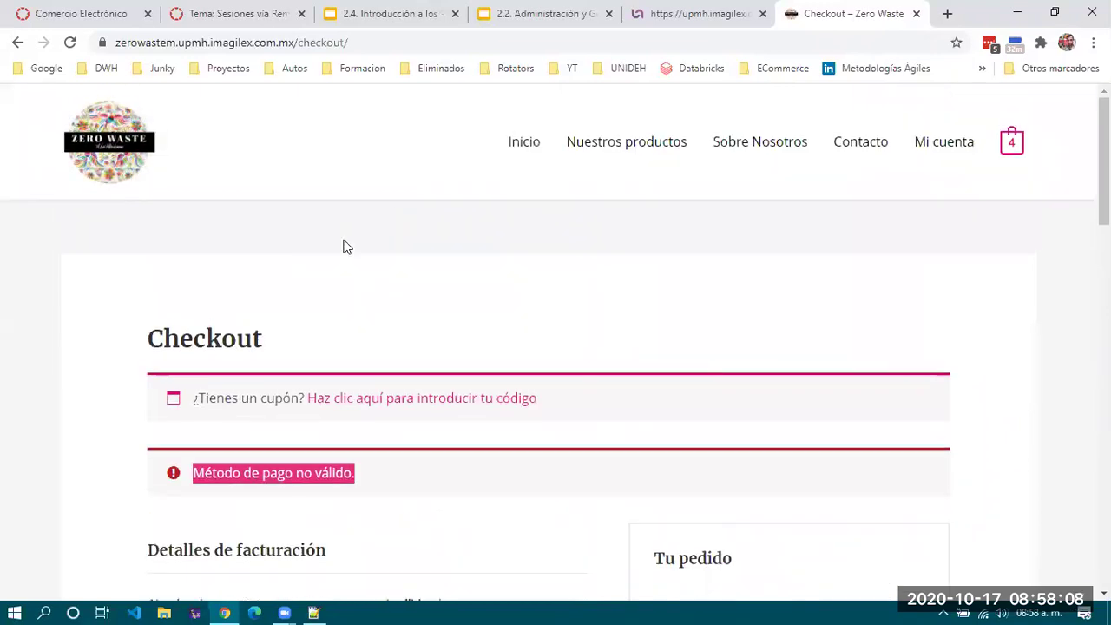
scroll(520, 367, down, 9)
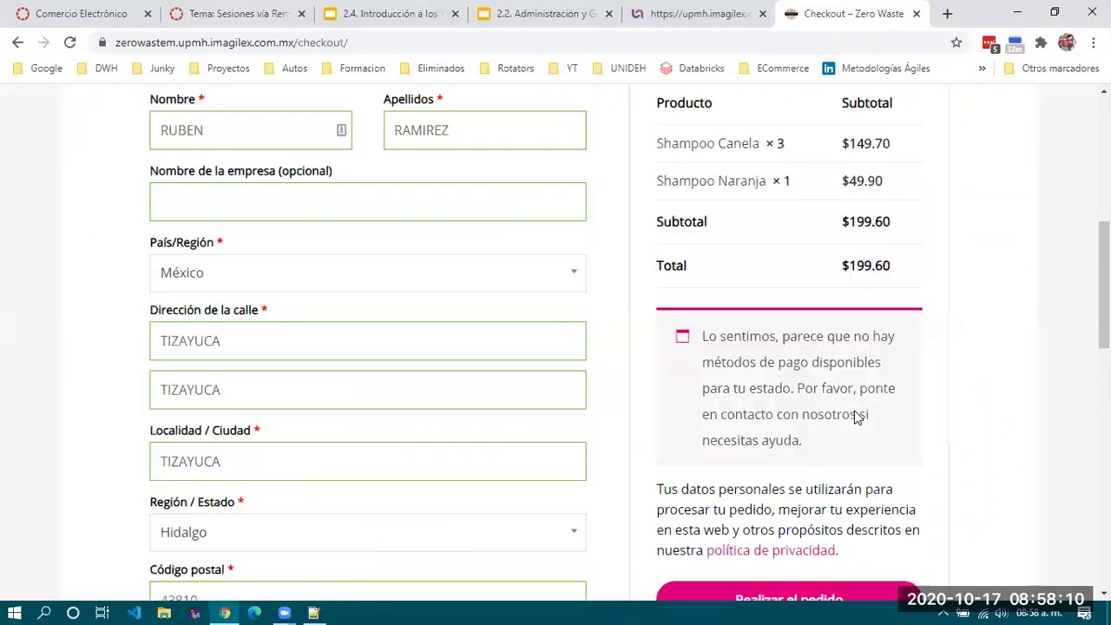
scroll(798, 223, up, 9)
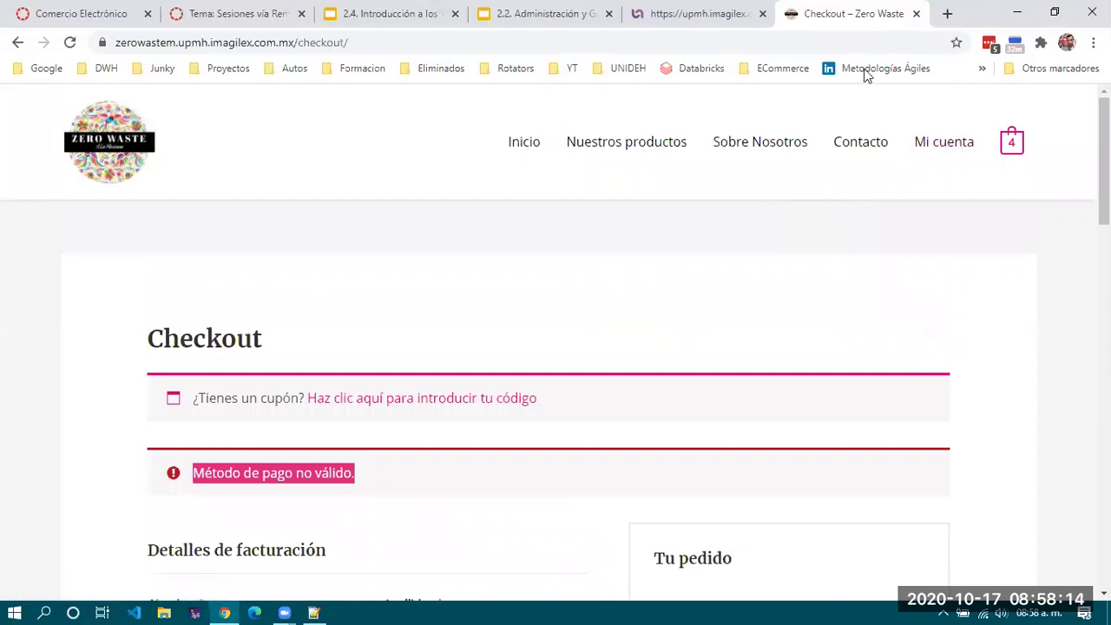
click(15, 607)
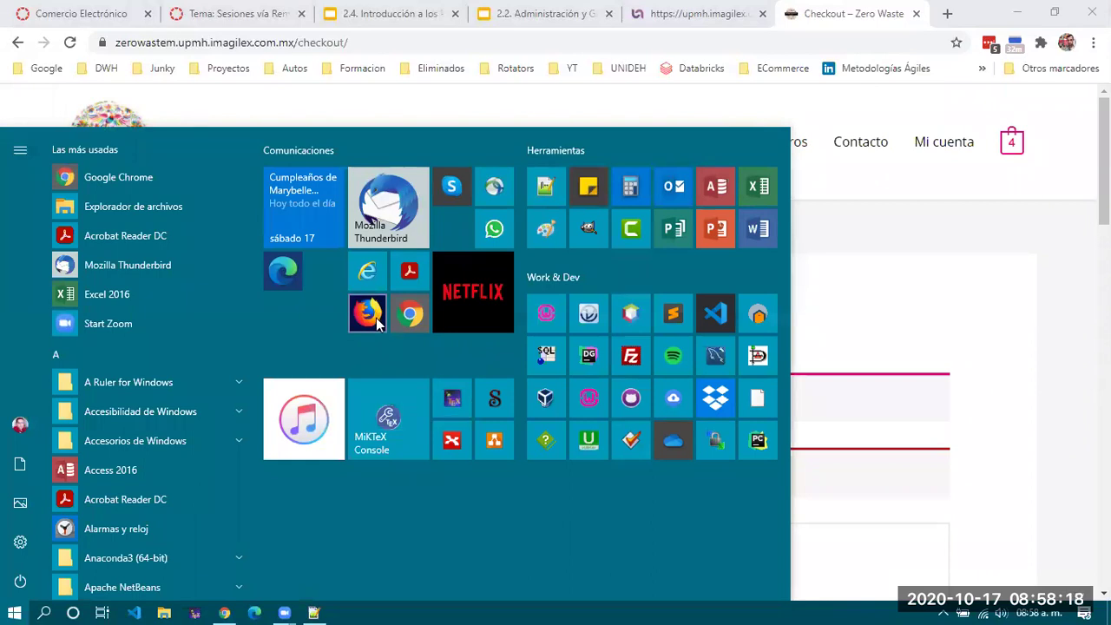
Launch Edge and load the copied checkout URL with /check replaced by /WP-ADMIN.
click(291, 279)
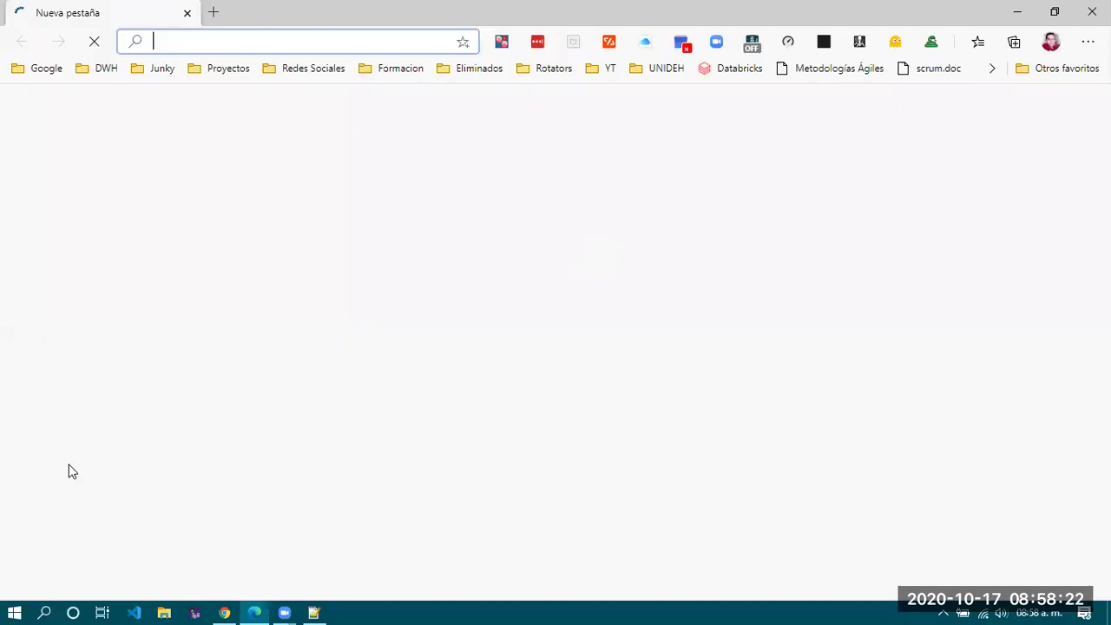
click(223, 611)
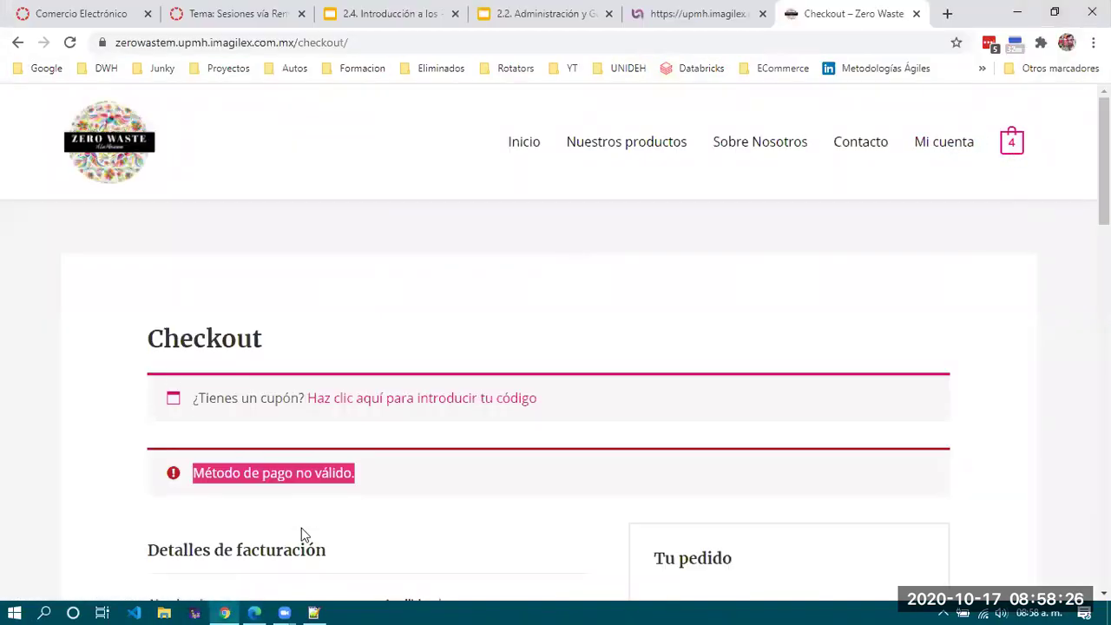
click(254, 612)
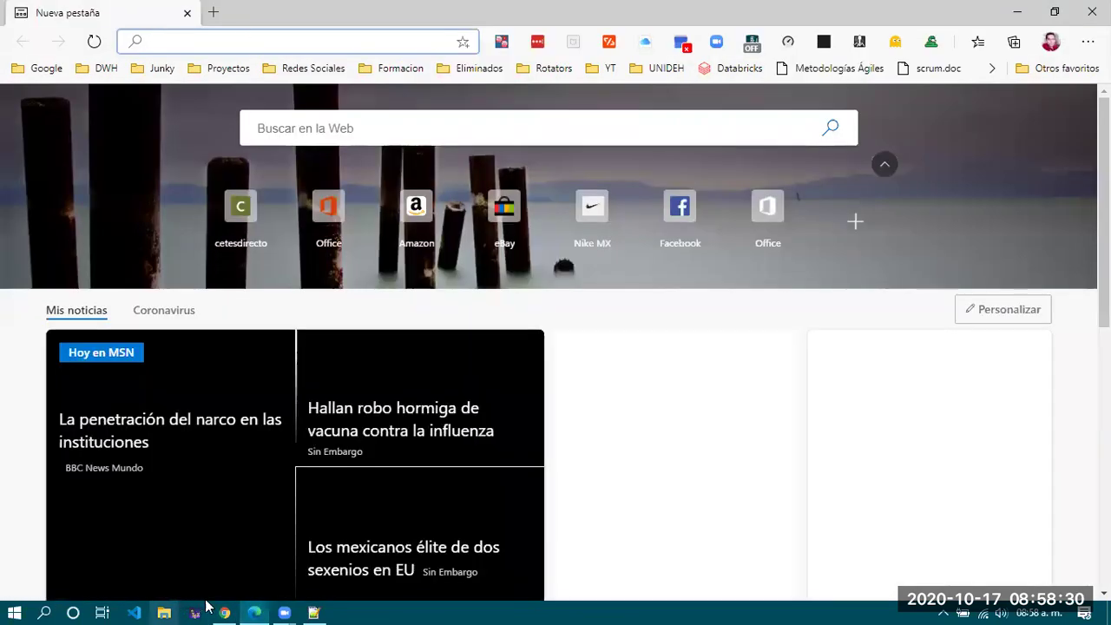
click(223, 611)
click(369, 40)
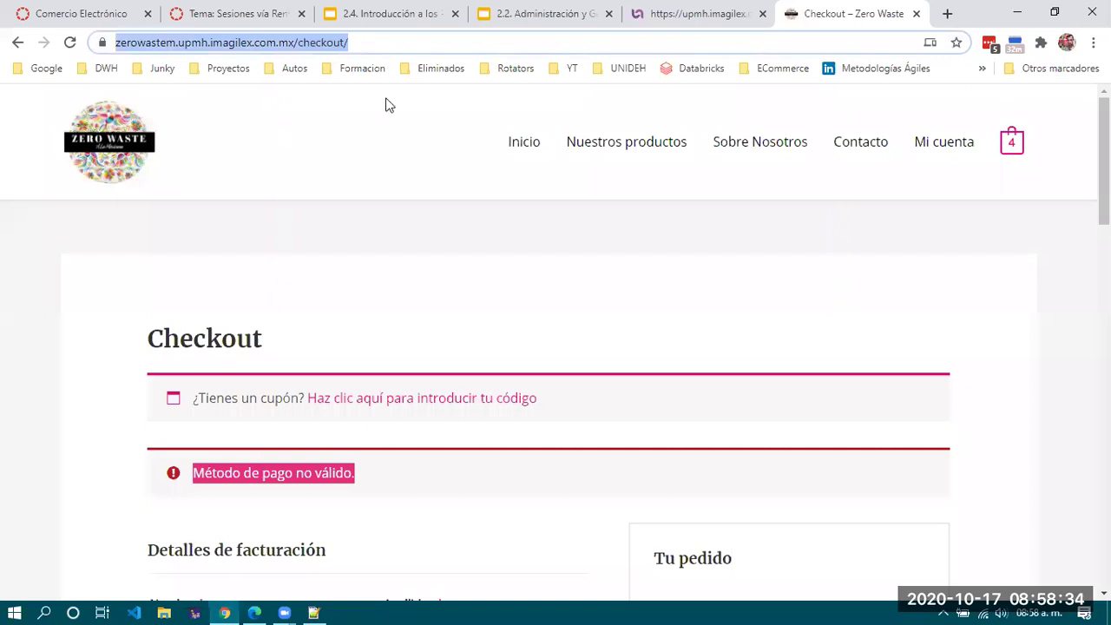
key(alt+Tab)
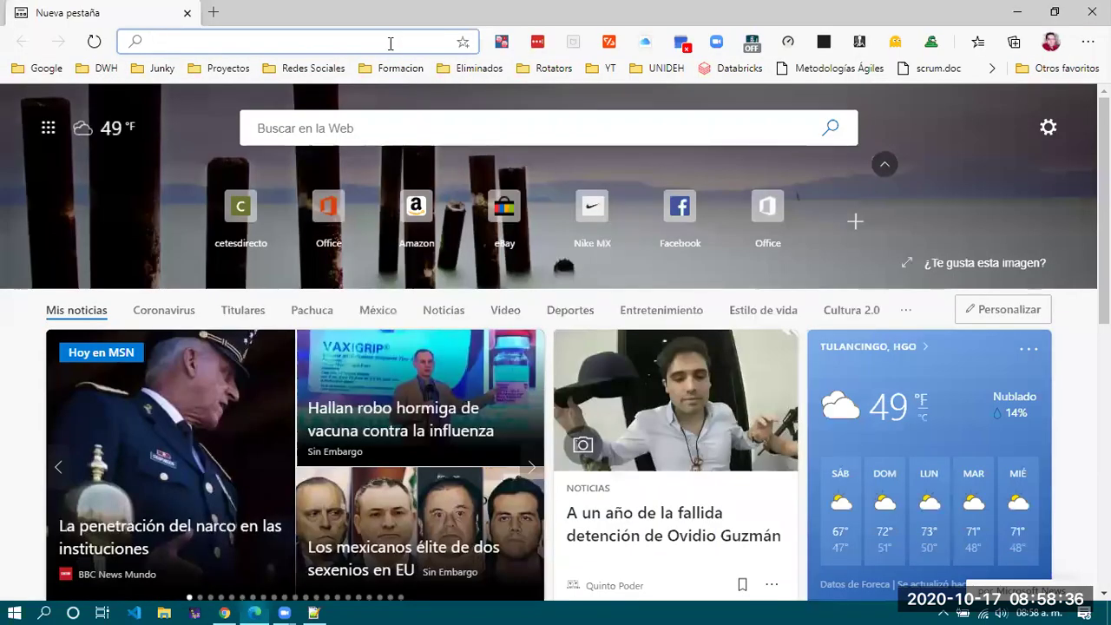
text(https://zerowastem.upmh.imagilex.com.mx/check)
key(BackSpace)
key(BackSpace)
key(BackSpace)
key(BackSpace)
key(BackSpace)
key(BackSpace)
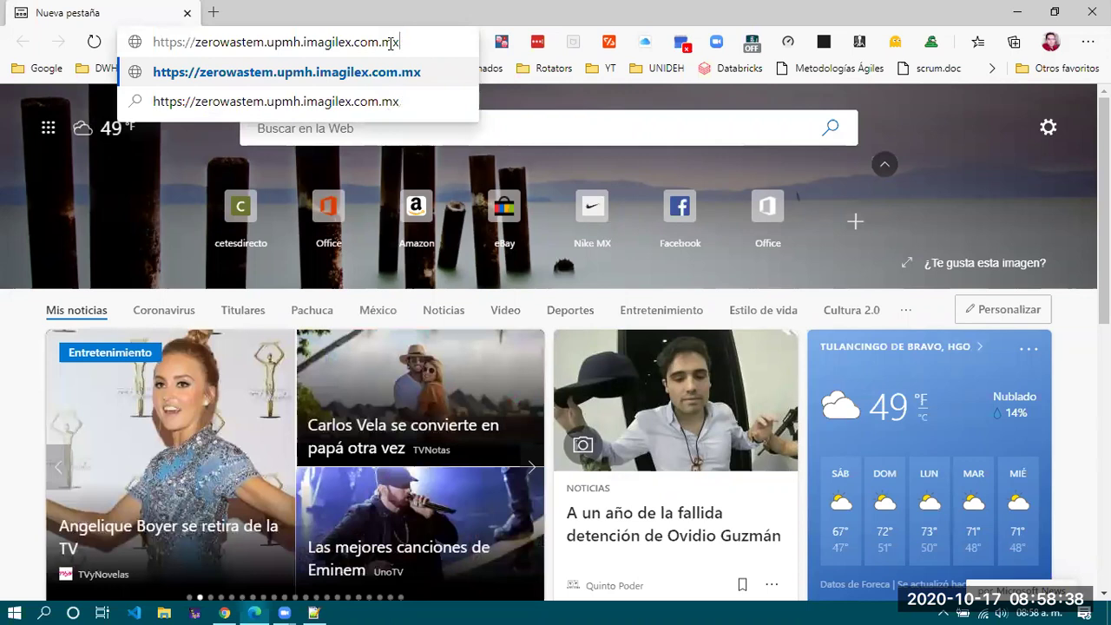
text(/WP-ADMIN)
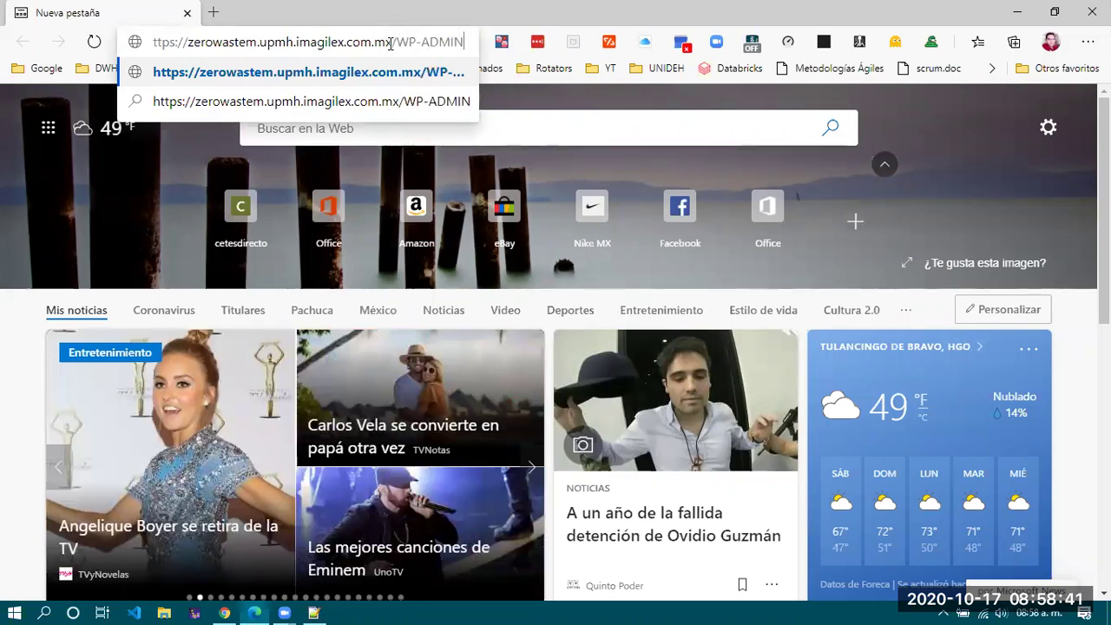
key(Return)
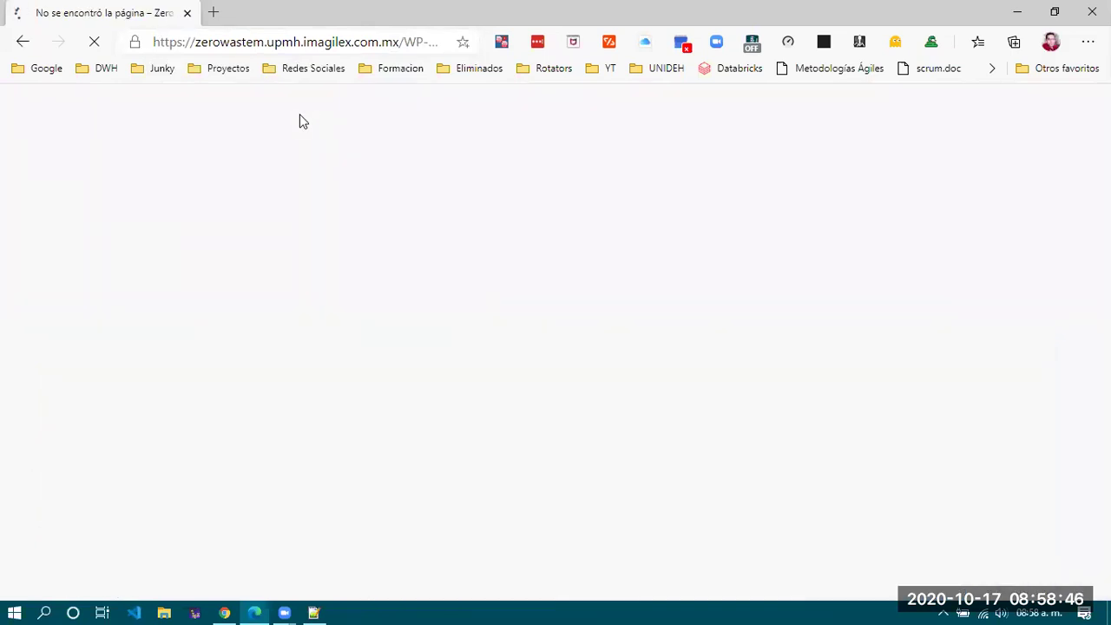
Change the address ending to lowercase wp-admin and load it.
click(408, 43)
click(404, 43)
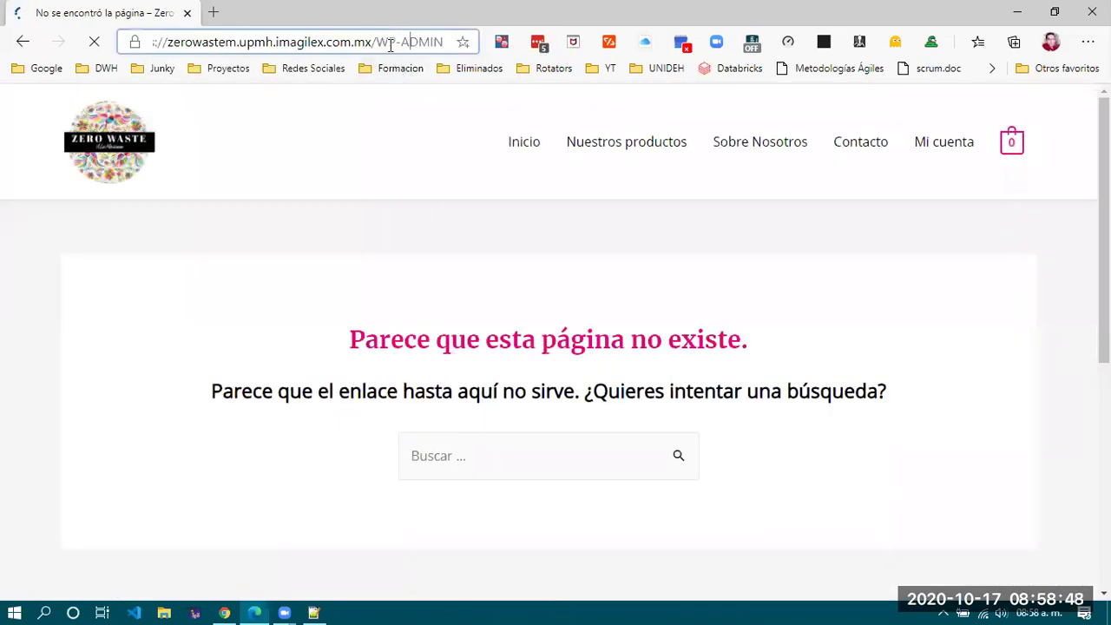
key(ctrl+shift+Left)
key(ctrl+shift+Left)
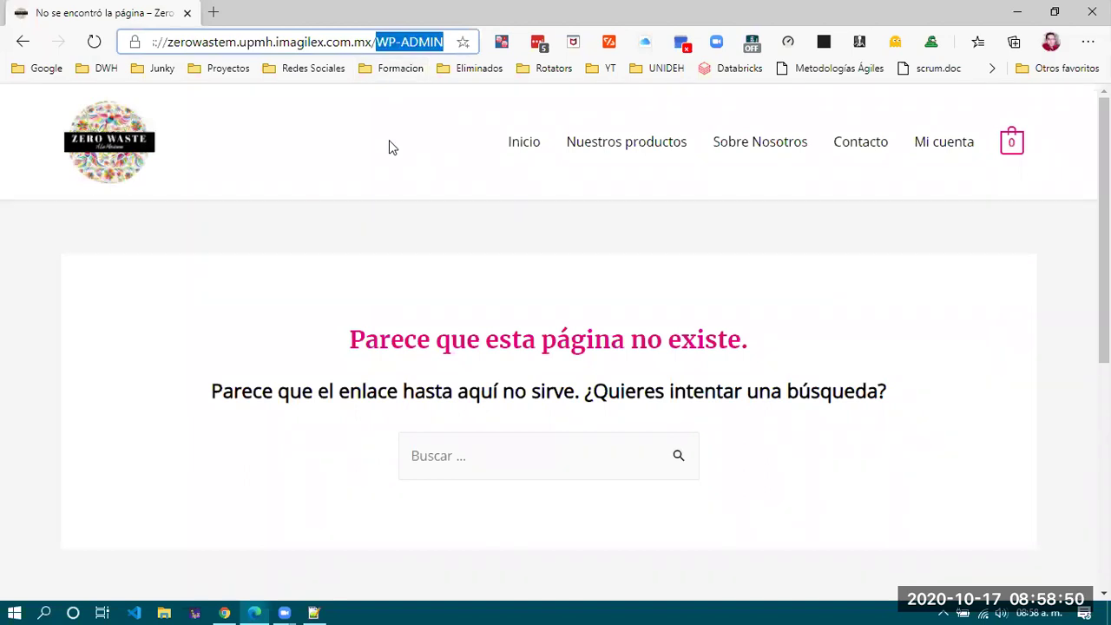
text(wp-admin)
key(Return)
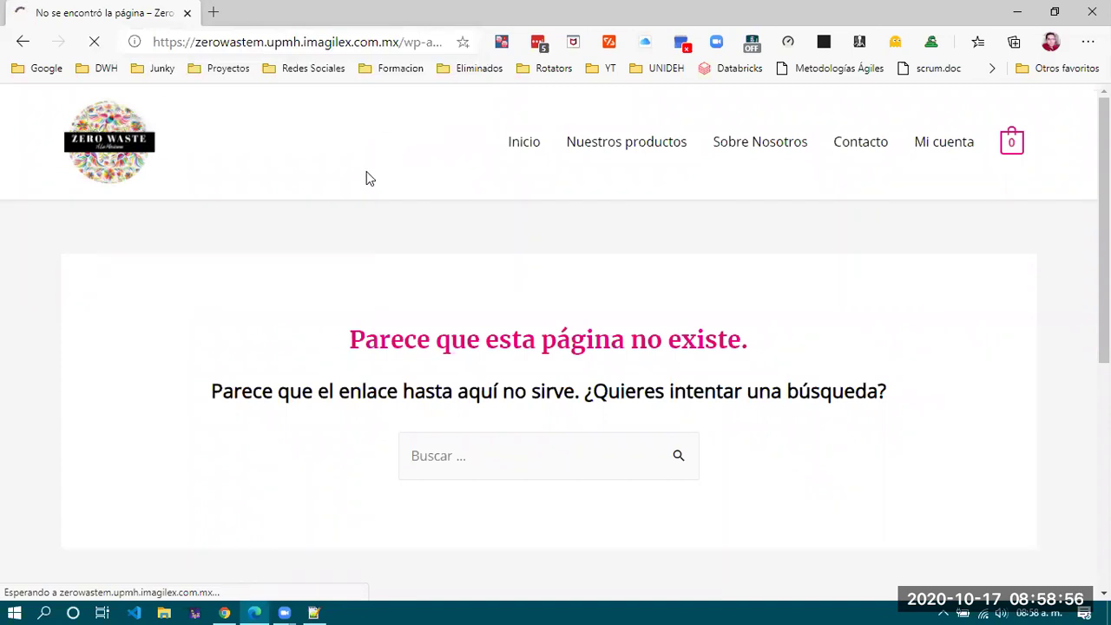
click(313, 613)
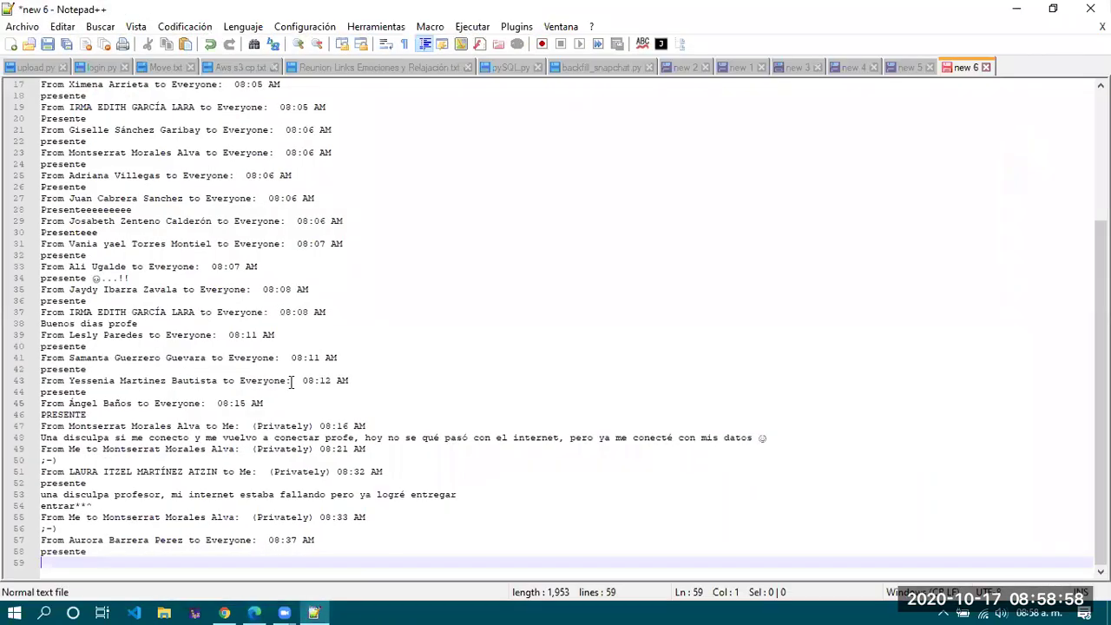
Browse Notepad++ tabs new 5, 4, 3 and 1 and select the admin password on line 8.
click(894, 67)
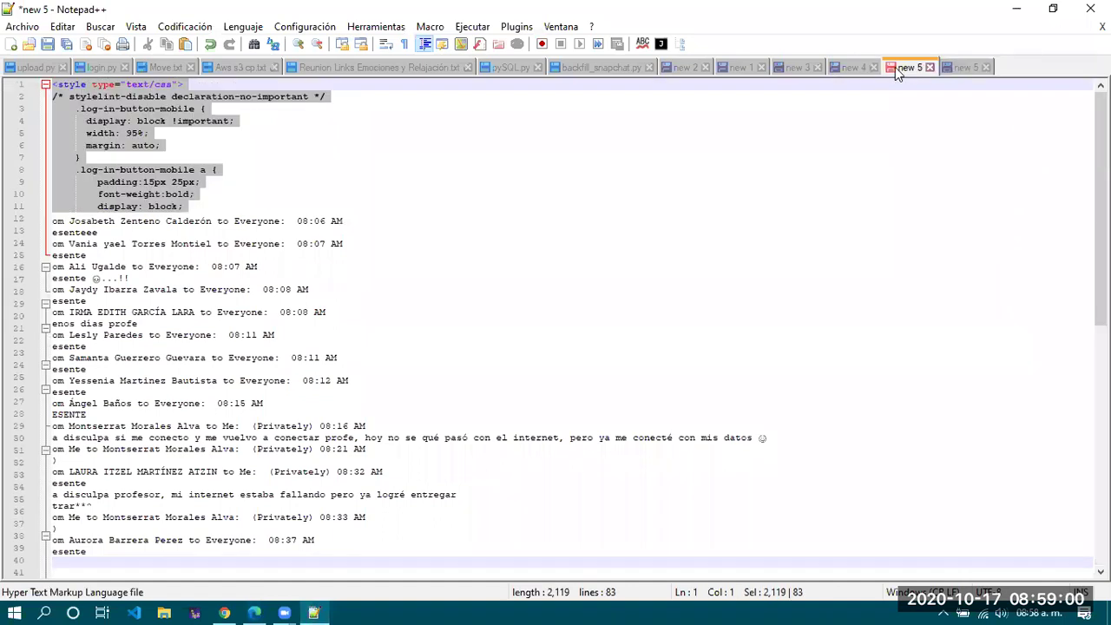
click(852, 69)
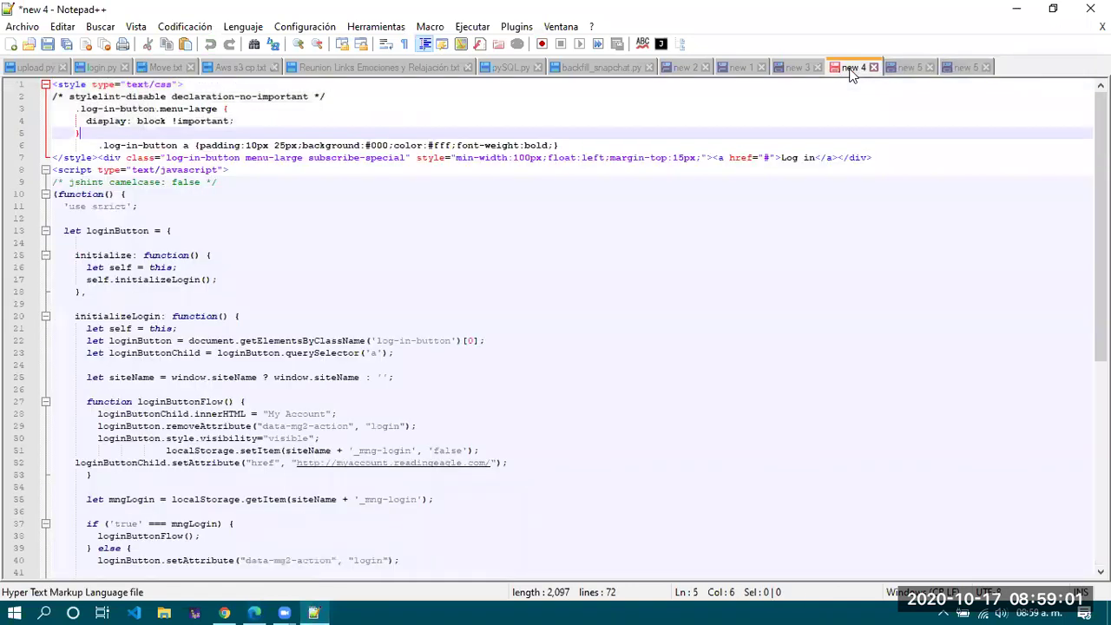
click(796, 70)
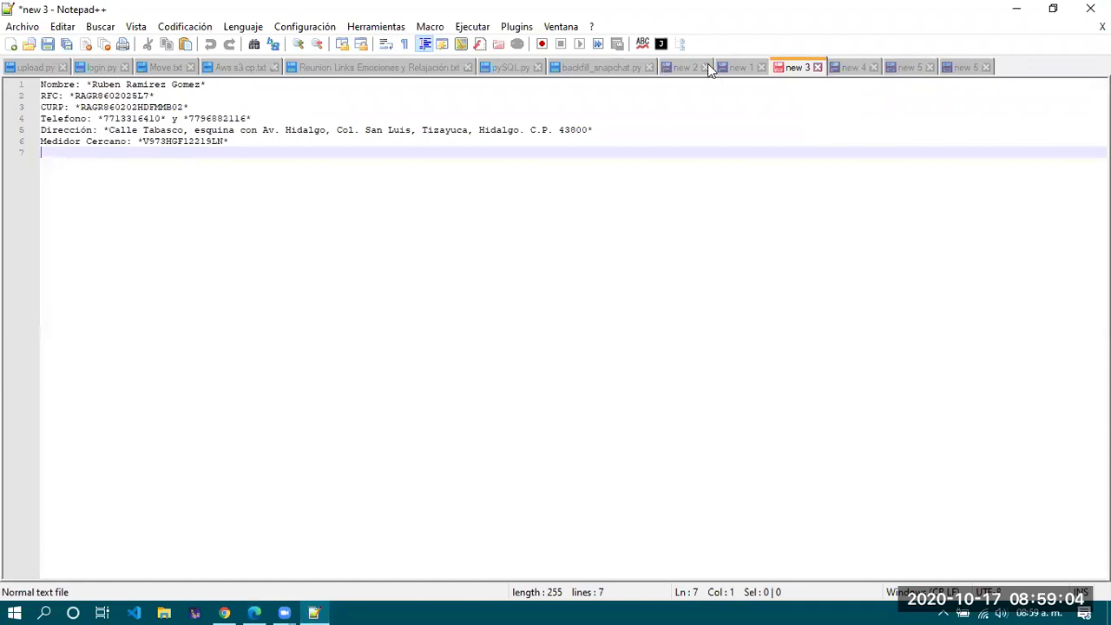
click(743, 70)
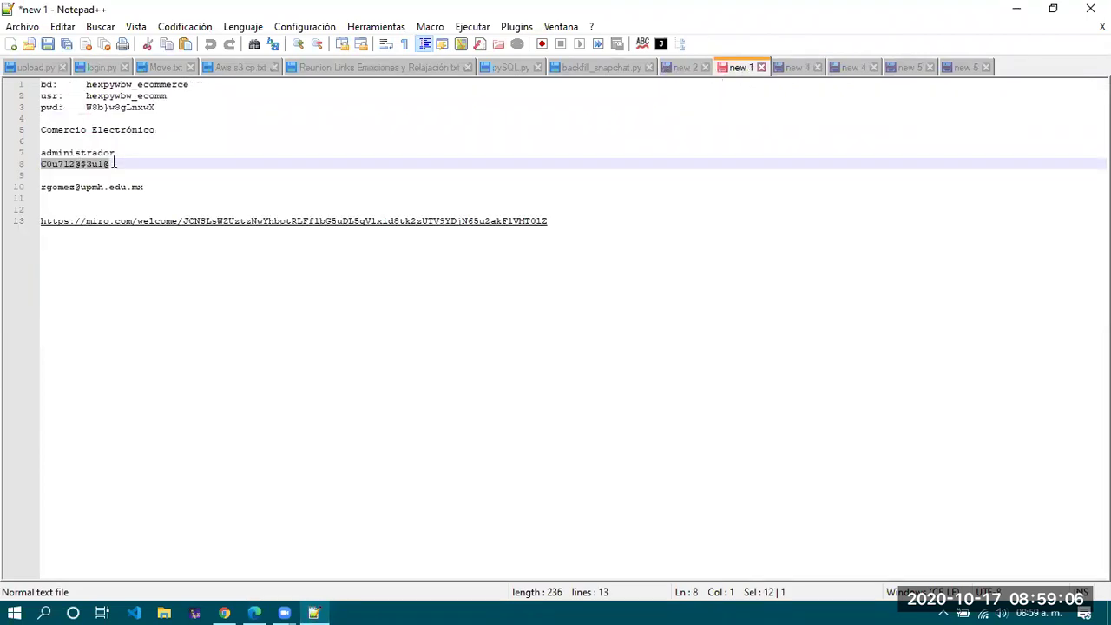
drag(120, 162, 5, 165)
key(alt+Tab)
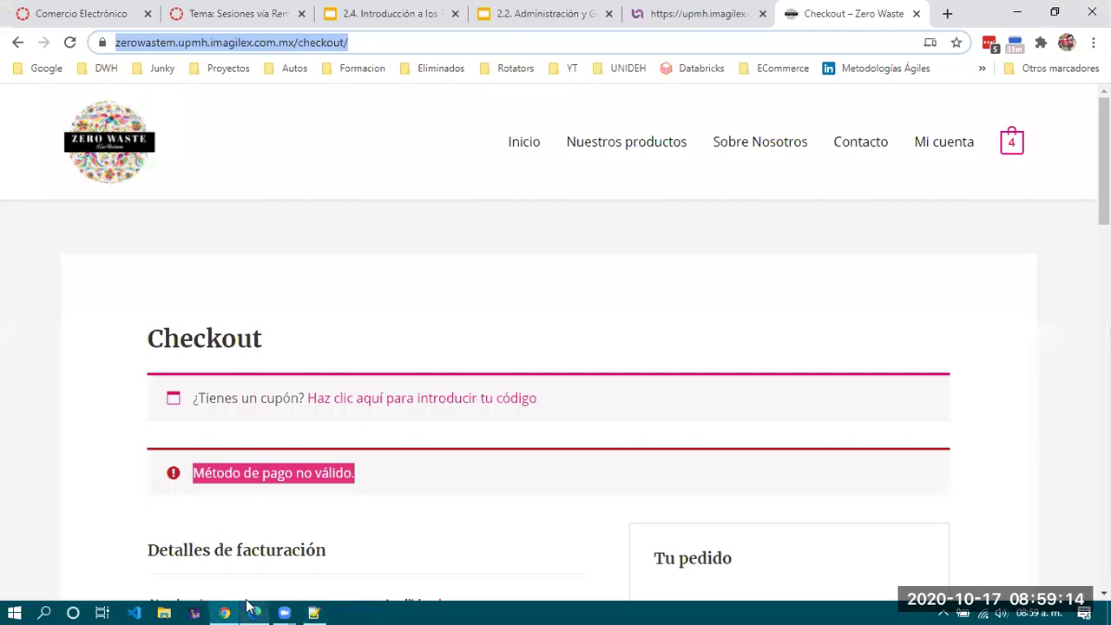
Sign in to the WordPress login with the administrator username and pasted password.
click(254, 613)
text(qadmin)
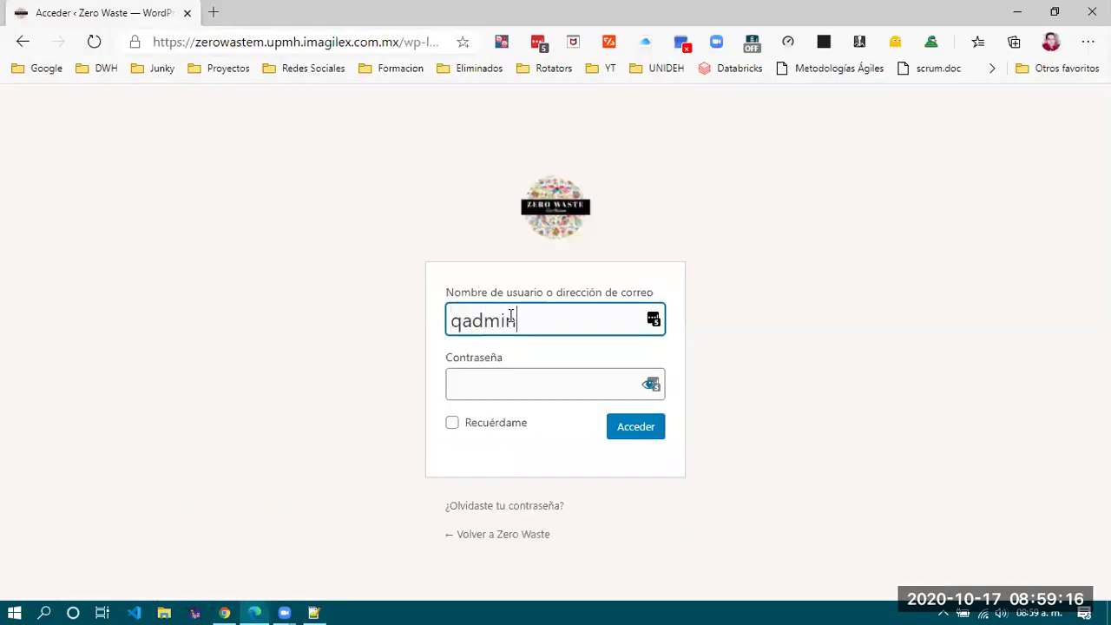
text(istrador)
click(459, 327)
key(BackSpace)
key(Tab)
key(ctrl+v)
click(642, 430)
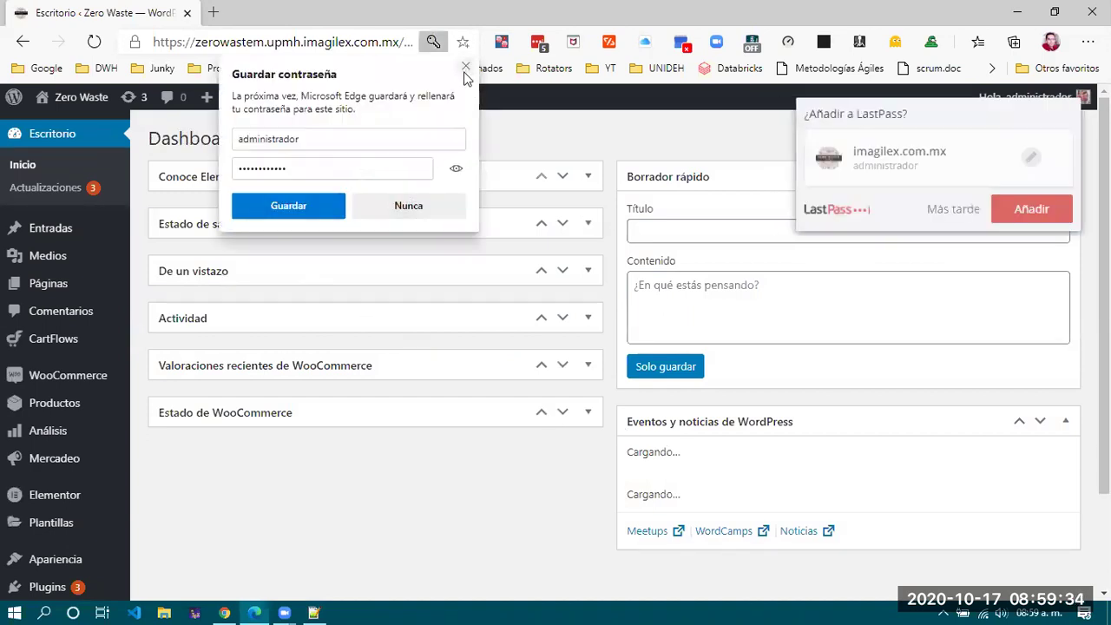
Decline Edge's and LastPass's save-password prompts and toggle the Elementor and site health boxes.
click(465, 66)
click(952, 211)
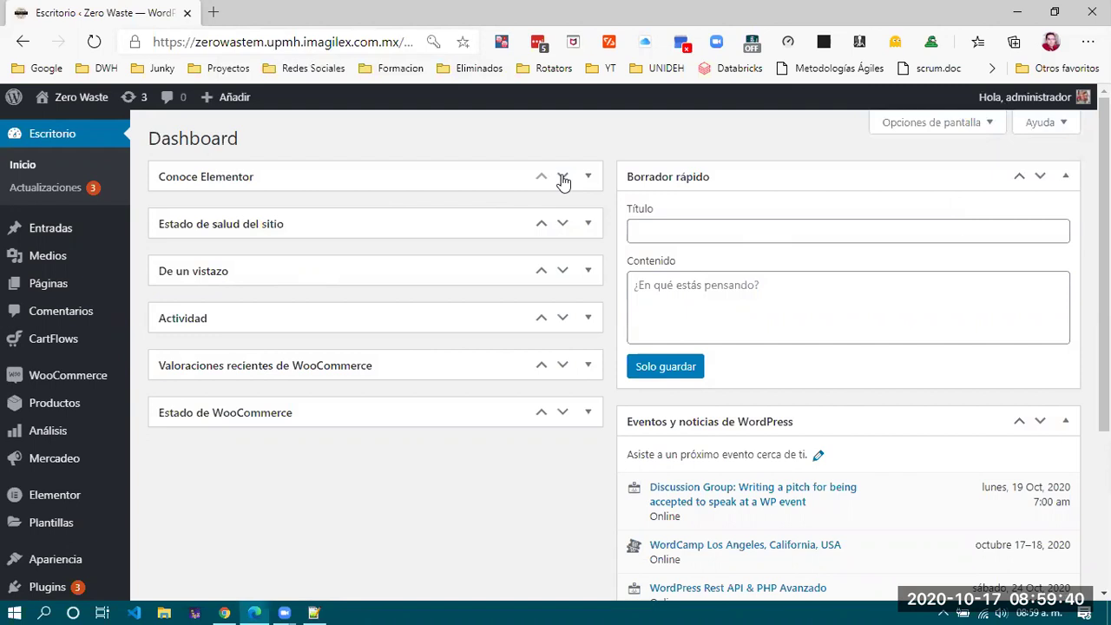
click(226, 176)
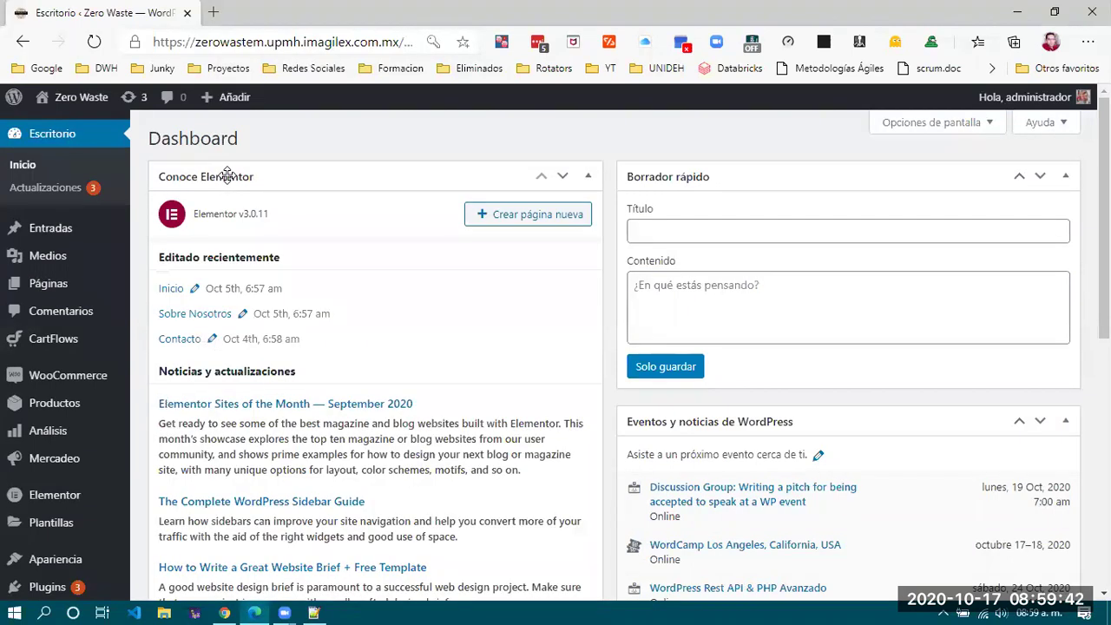
click(227, 176)
click(224, 228)
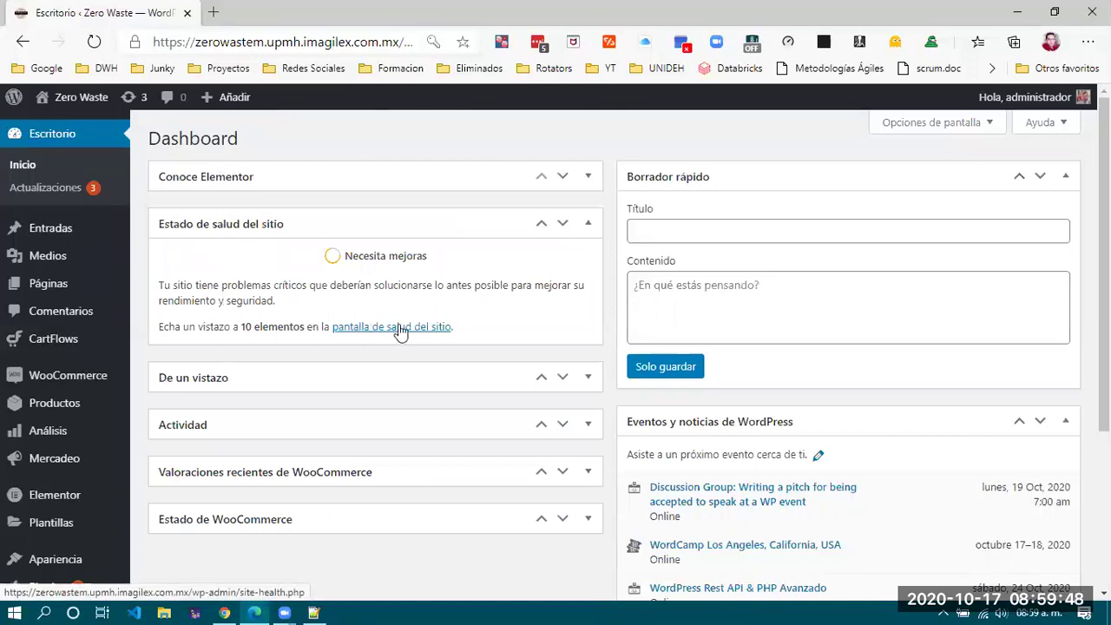
click(211, 225)
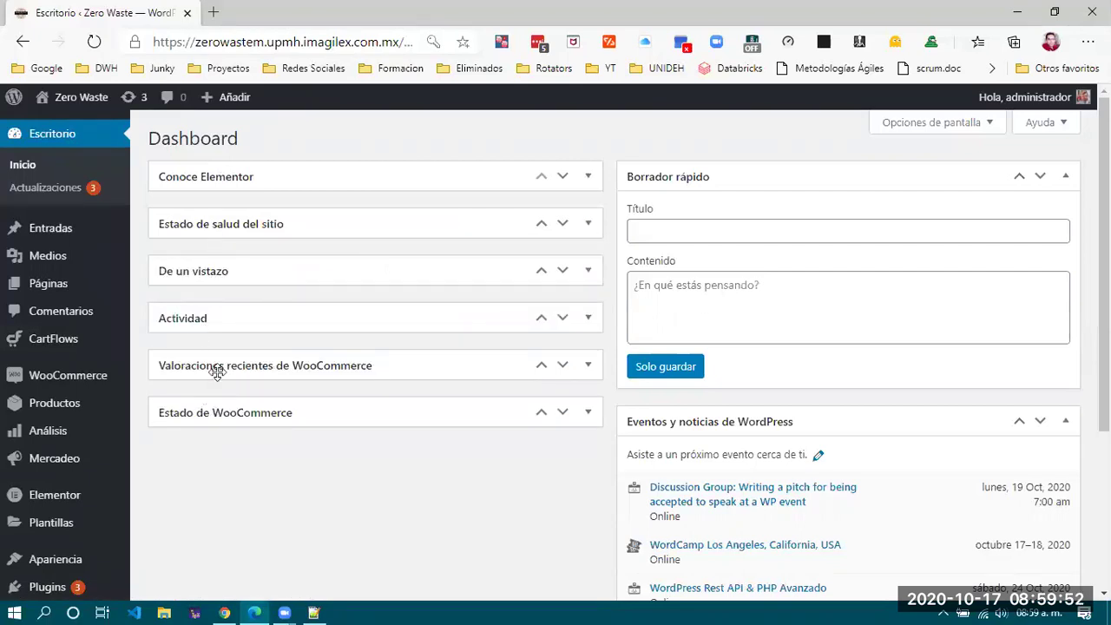
Go to WooCommerce > Pedidos from the admin menu.
scroll(387, 430, down, 3)
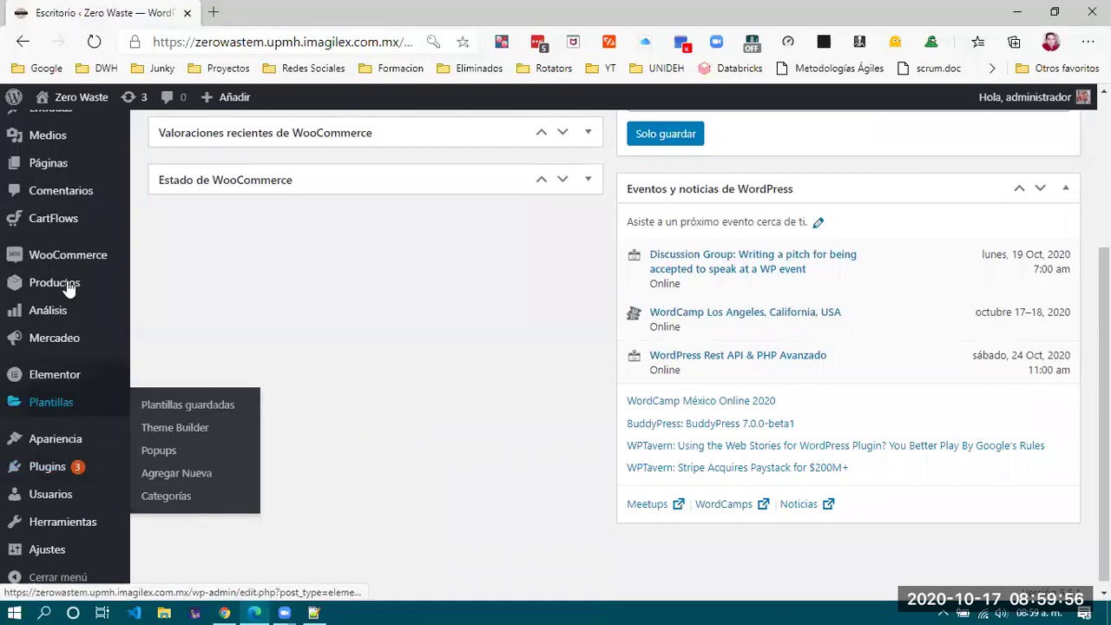
mouse_move(69, 257)
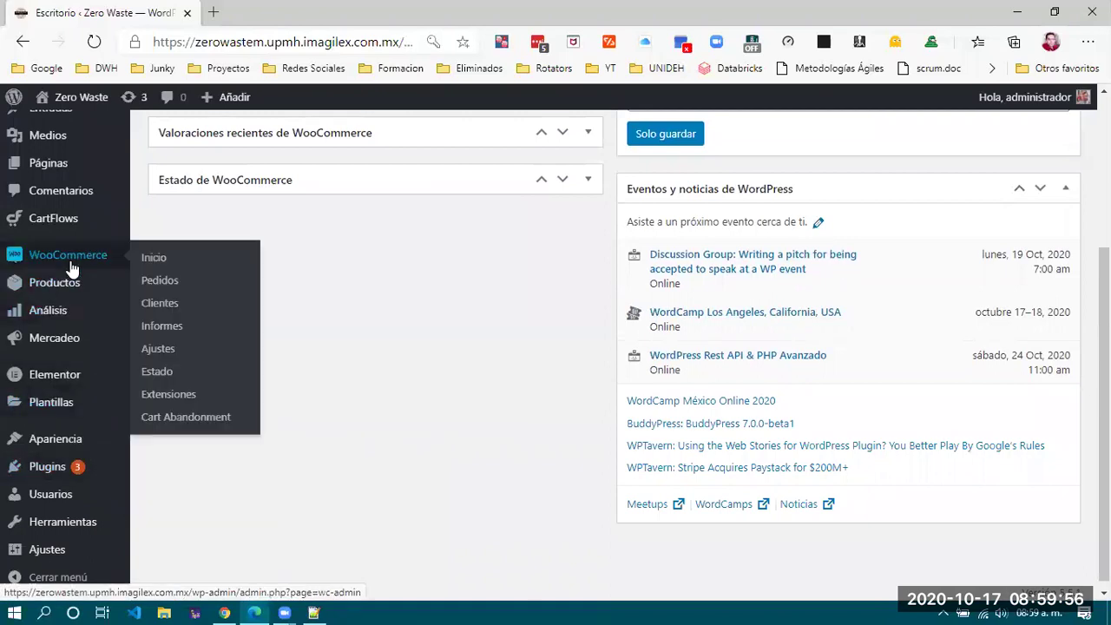
click(170, 281)
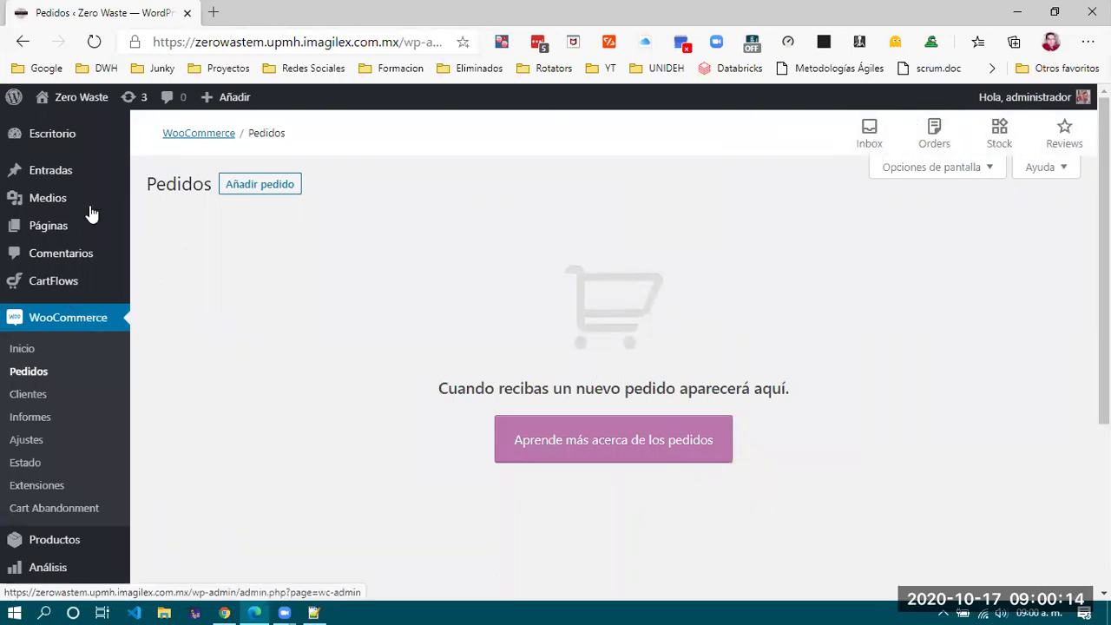
Let the WooCommerce Pedidos page load and review its empty orders list.
mouse_move(85, 287)
In WooCommerce Ajustes, inspect the selling and shipping location lists, keeping all countries unchanged.
click(26, 440)
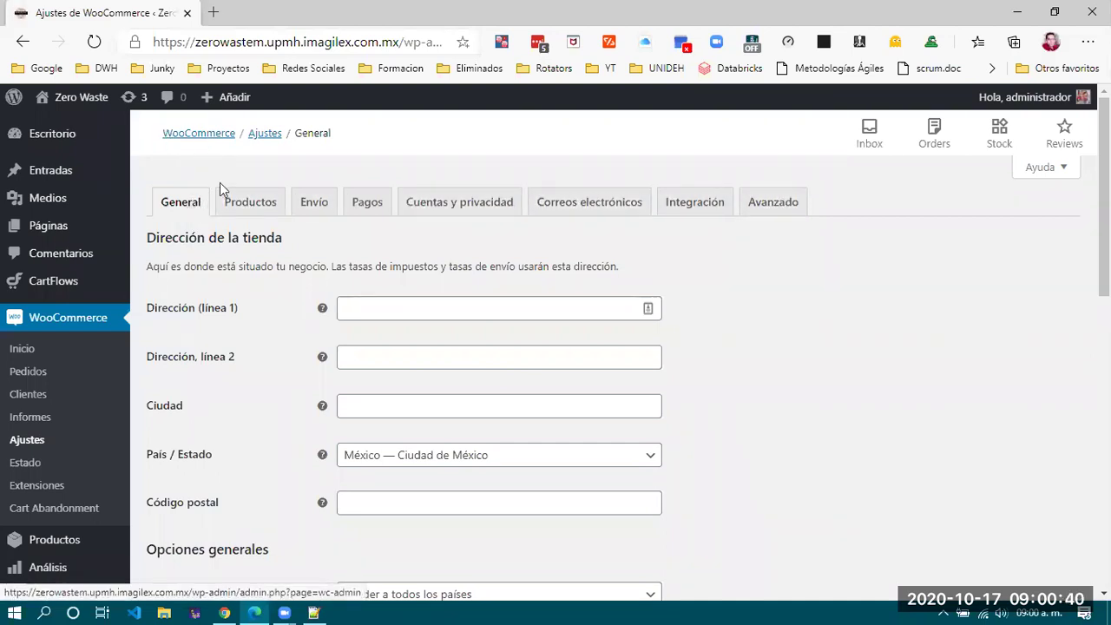
scroll(230, 347, down, 1)
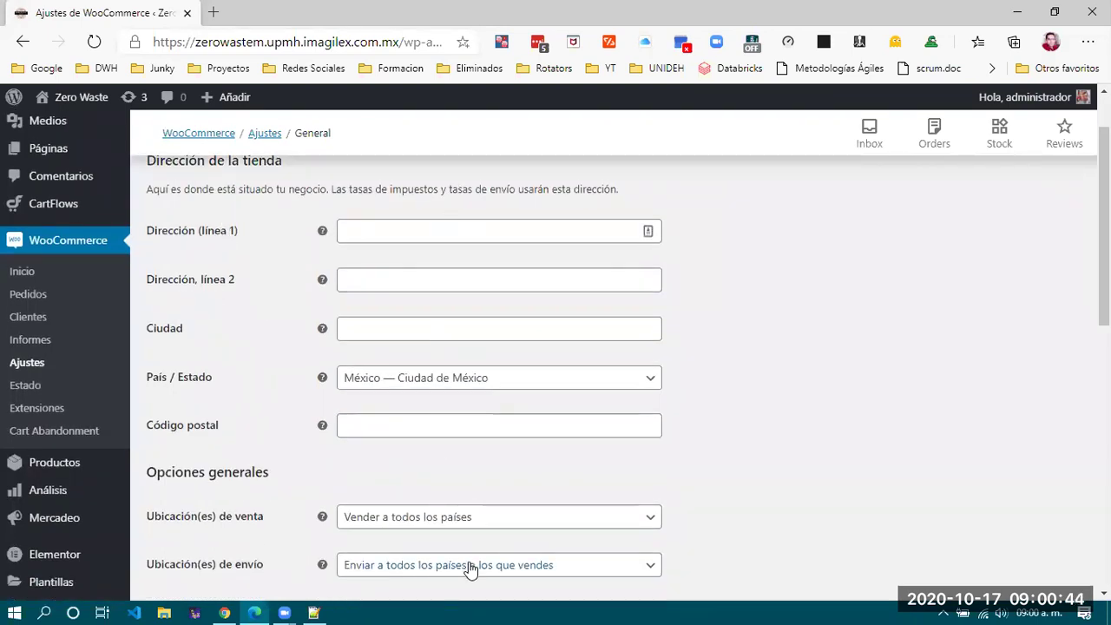
scroll(424, 562, down, 3)
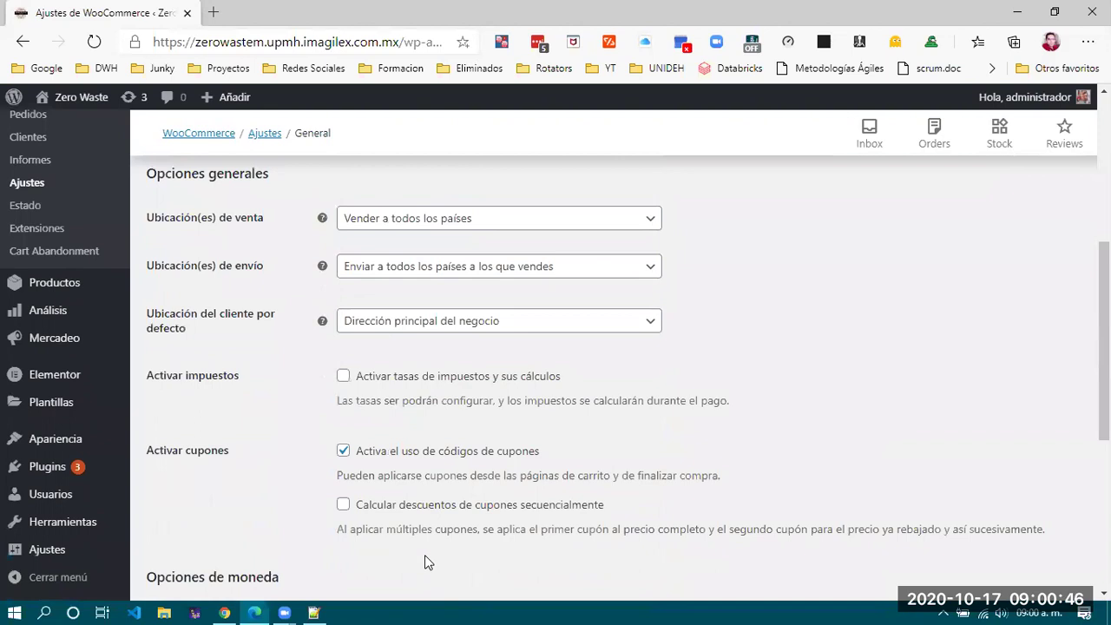
scroll(486, 307, up, 1)
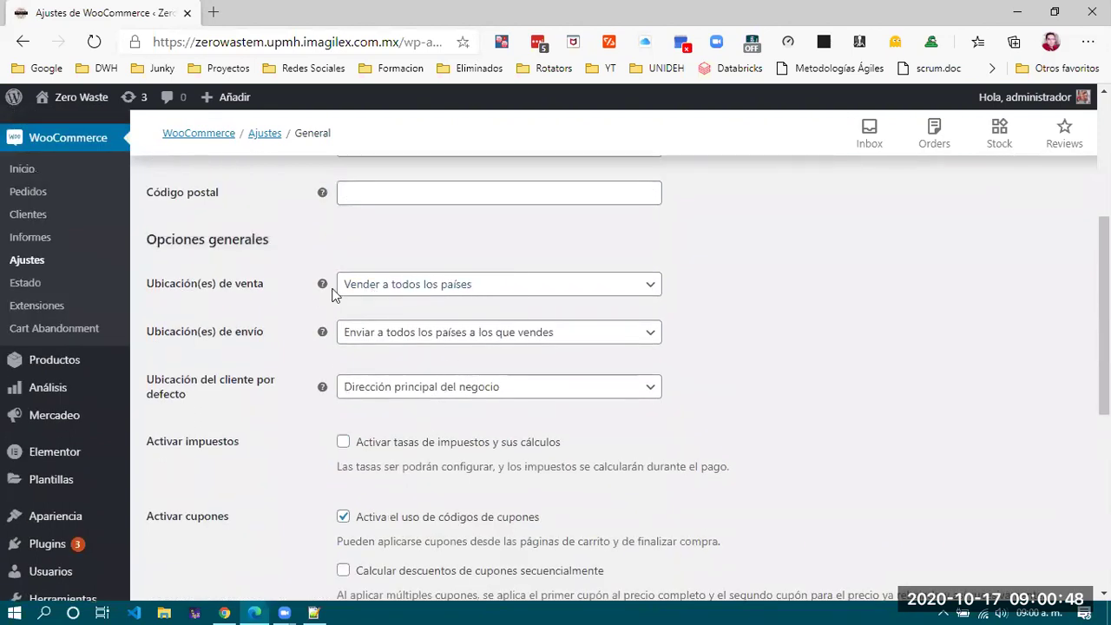
click(515, 297)
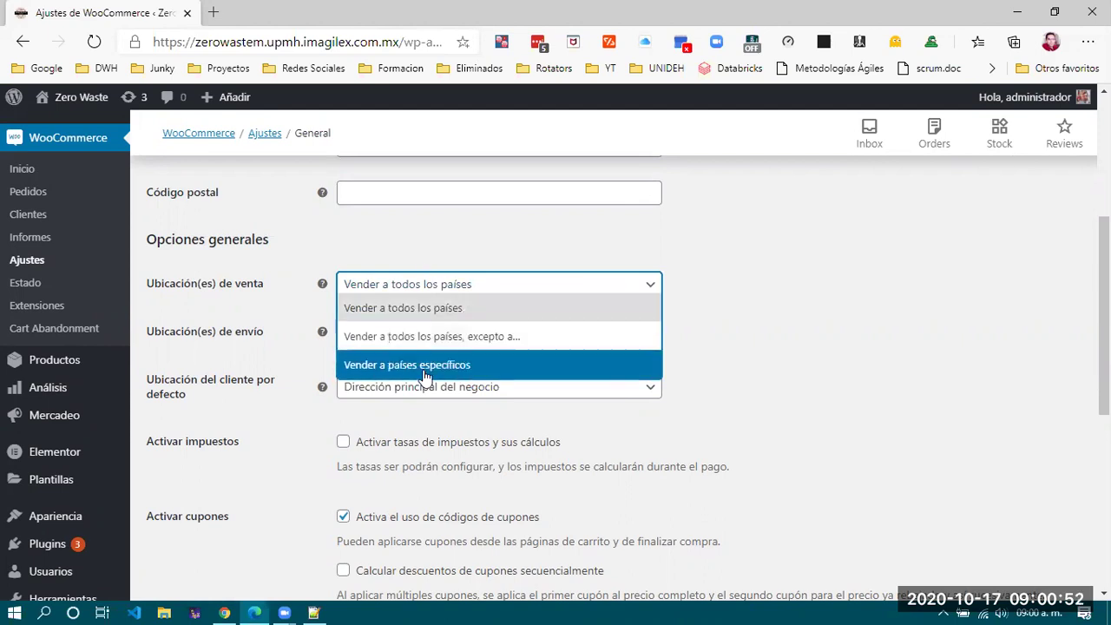
click(876, 340)
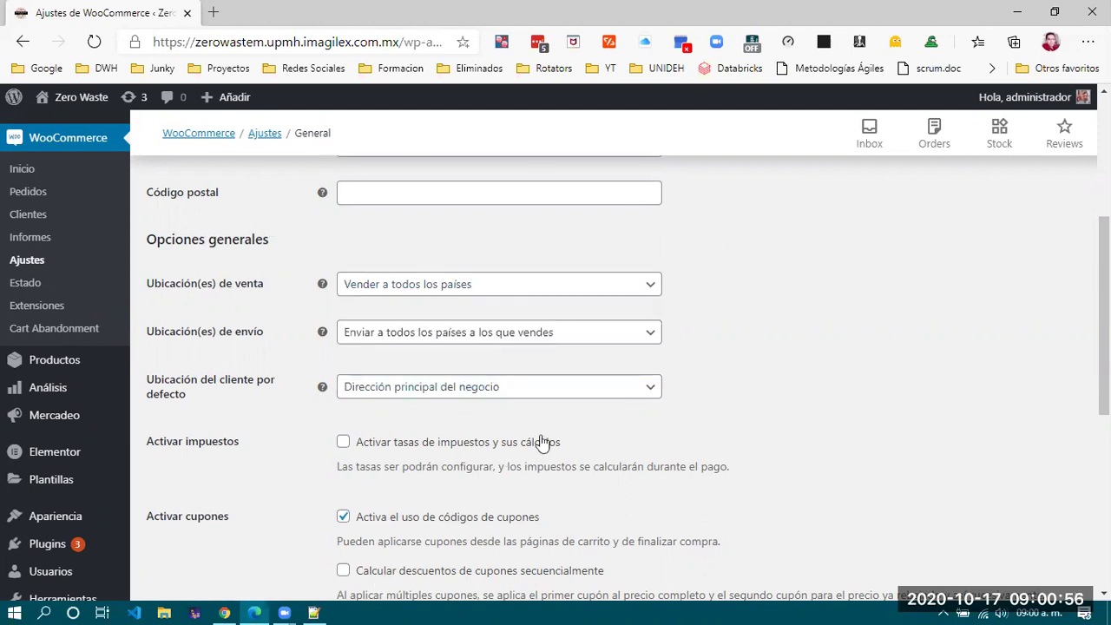
click(560, 338)
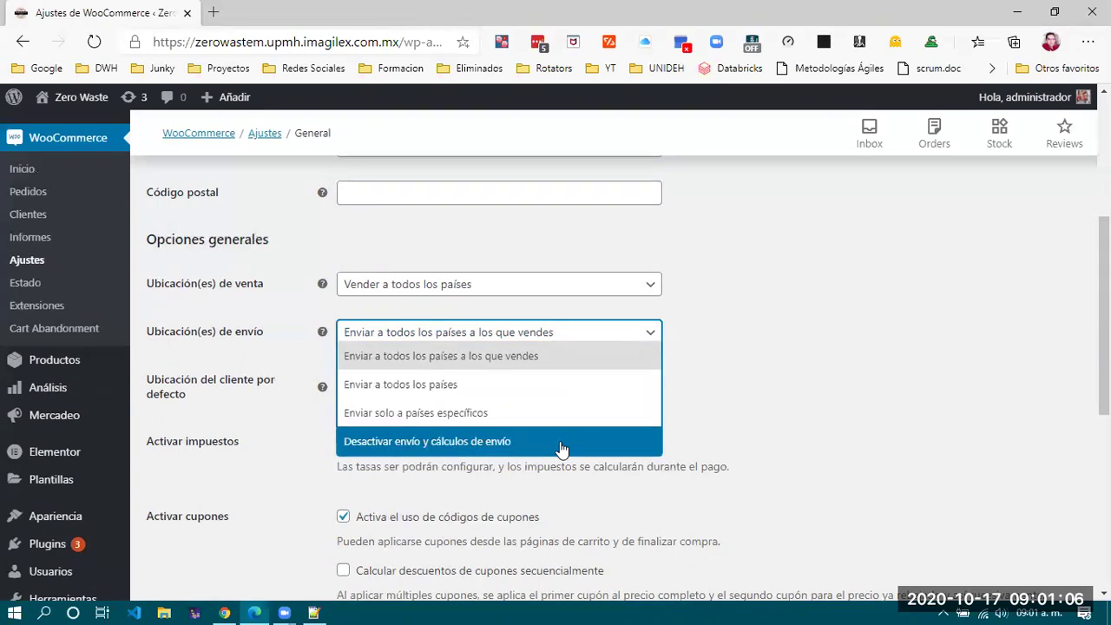
click(801, 364)
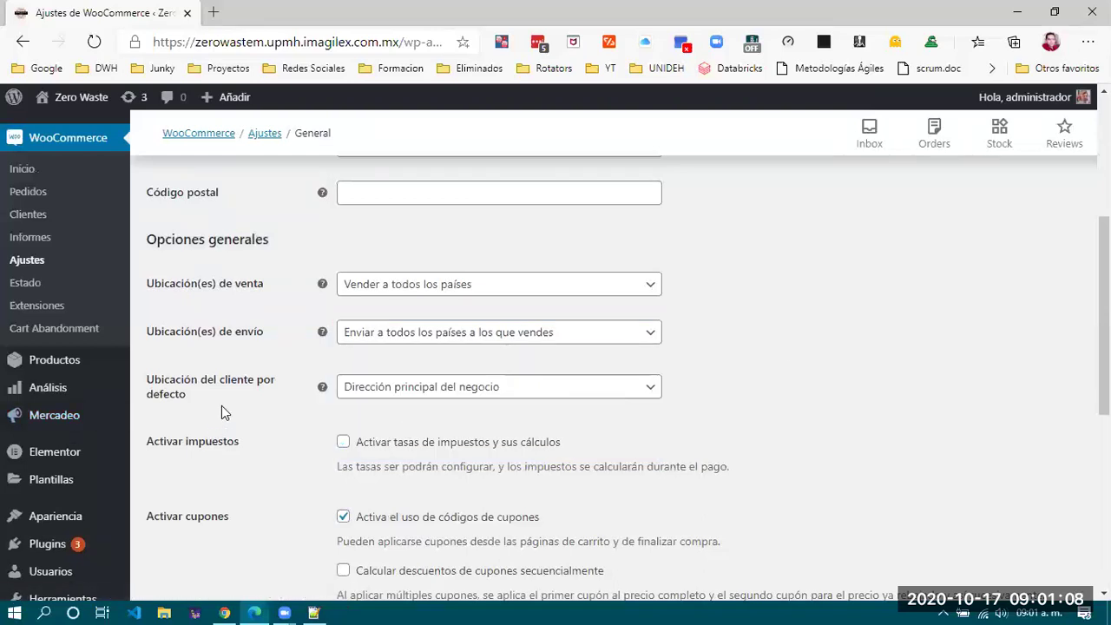
scroll(221, 405, down, 2)
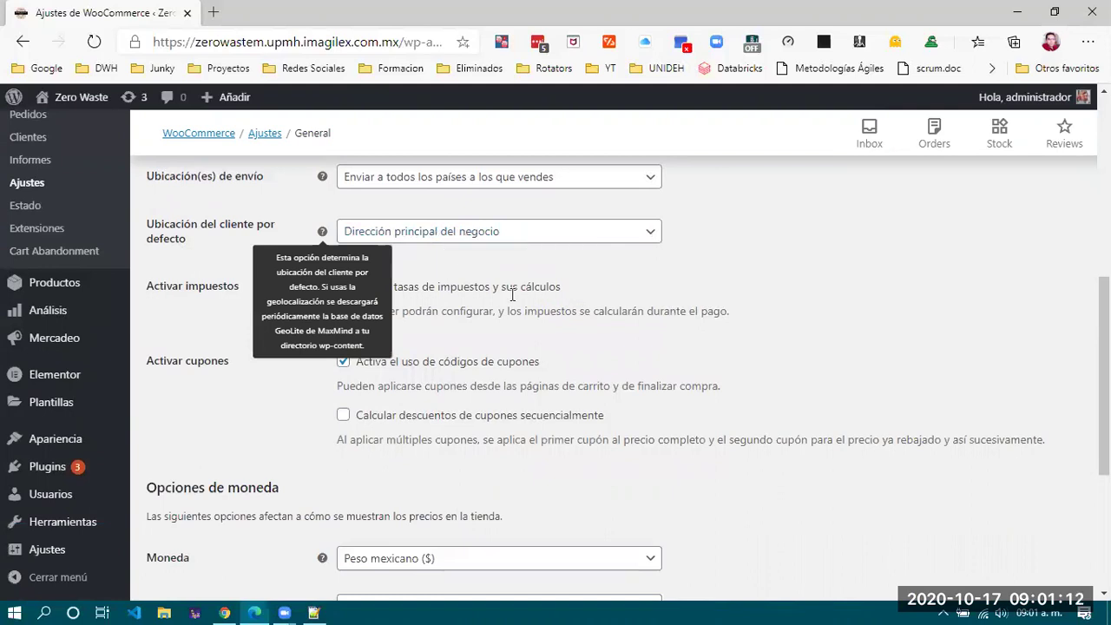
Keep the default customer location set to the store's business address.
click(508, 231)
click(801, 328)
click(572, 240)
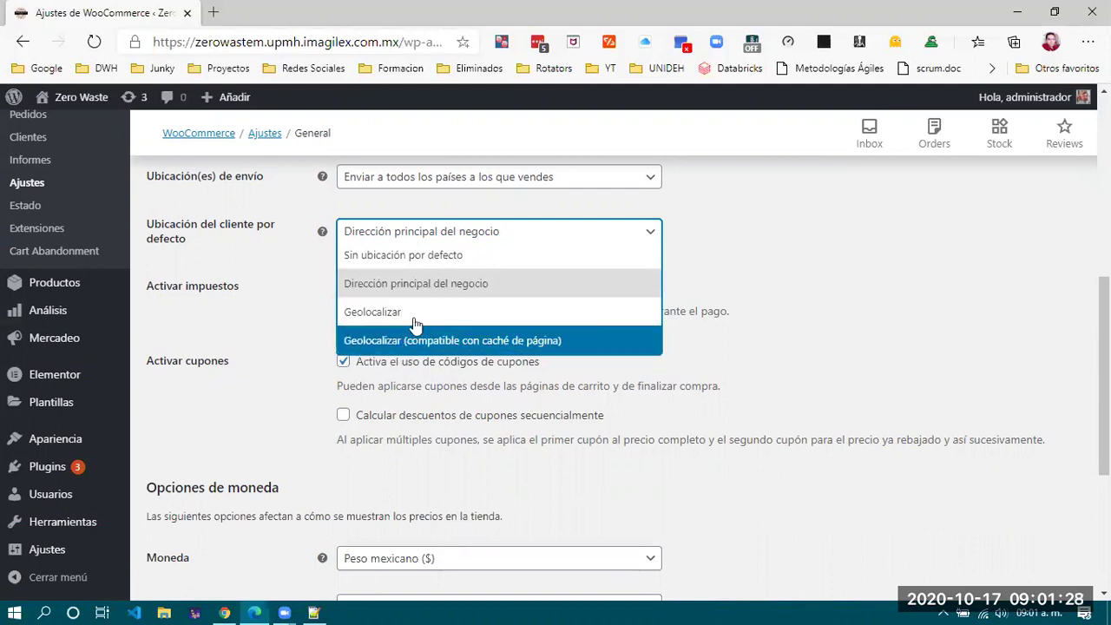
click(753, 246)
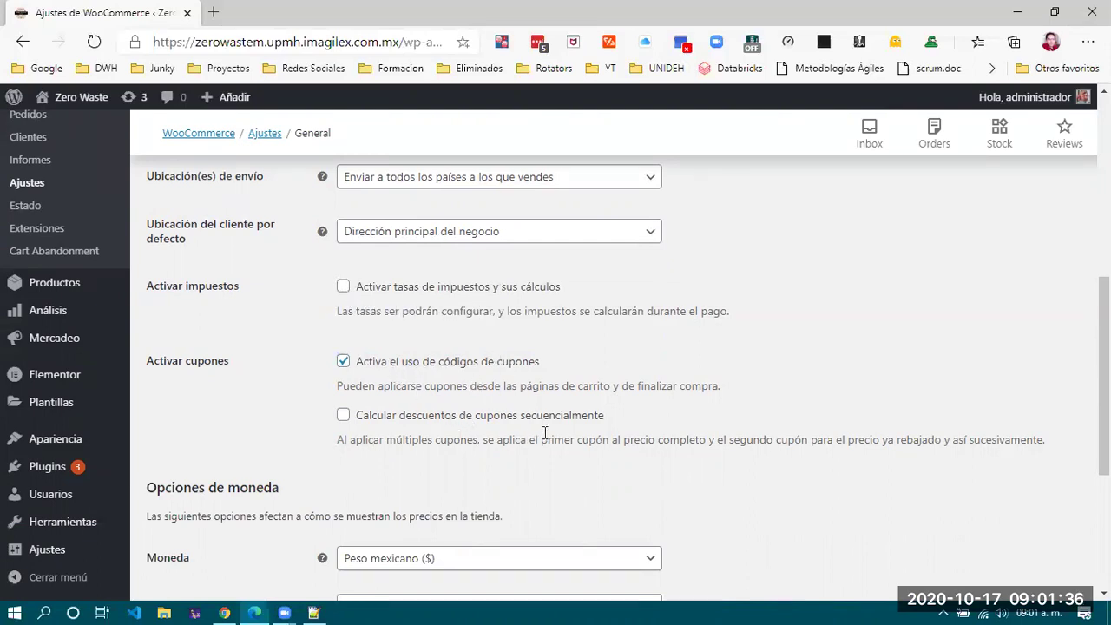
Change the currency thousands separator from ',' to '.'.
scroll(545, 432, down, 3)
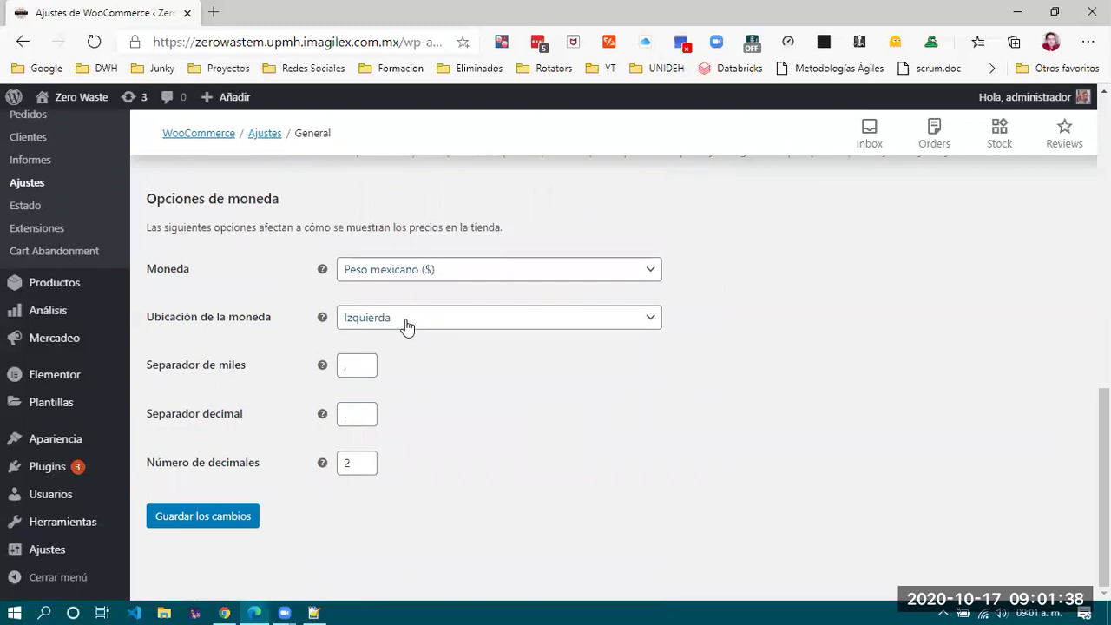
click(363, 365)
key(BackSpace)
text(.)
click(366, 404)
click(364, 364)
scroll(508, 499, up, 10)
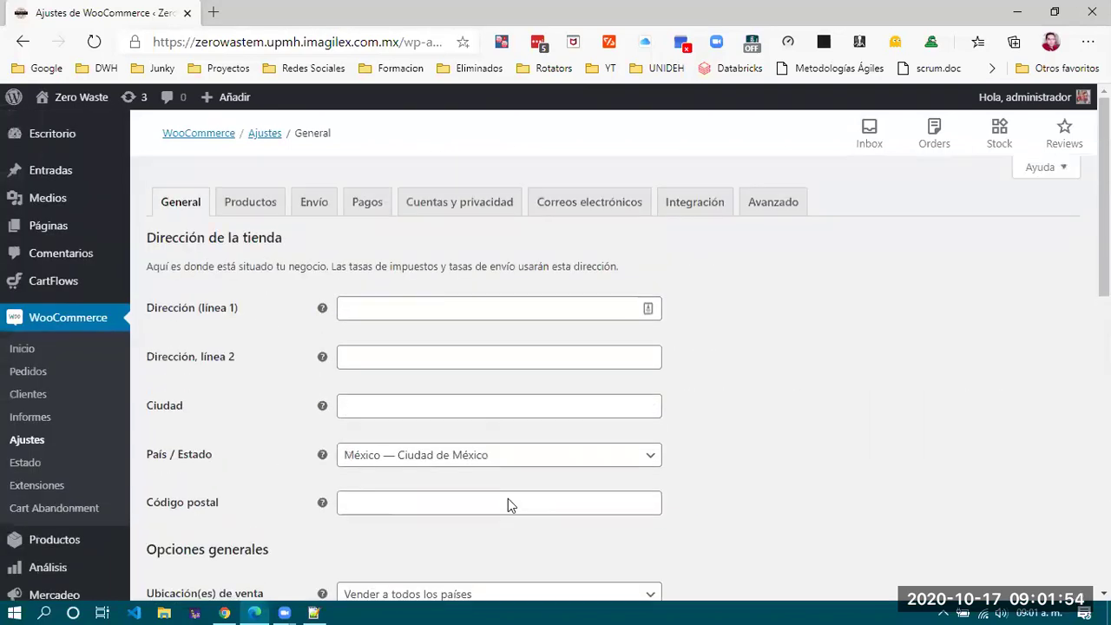
Go via the Productos settings to the Envío tab and start adding a new shipping zone.
click(260, 205)
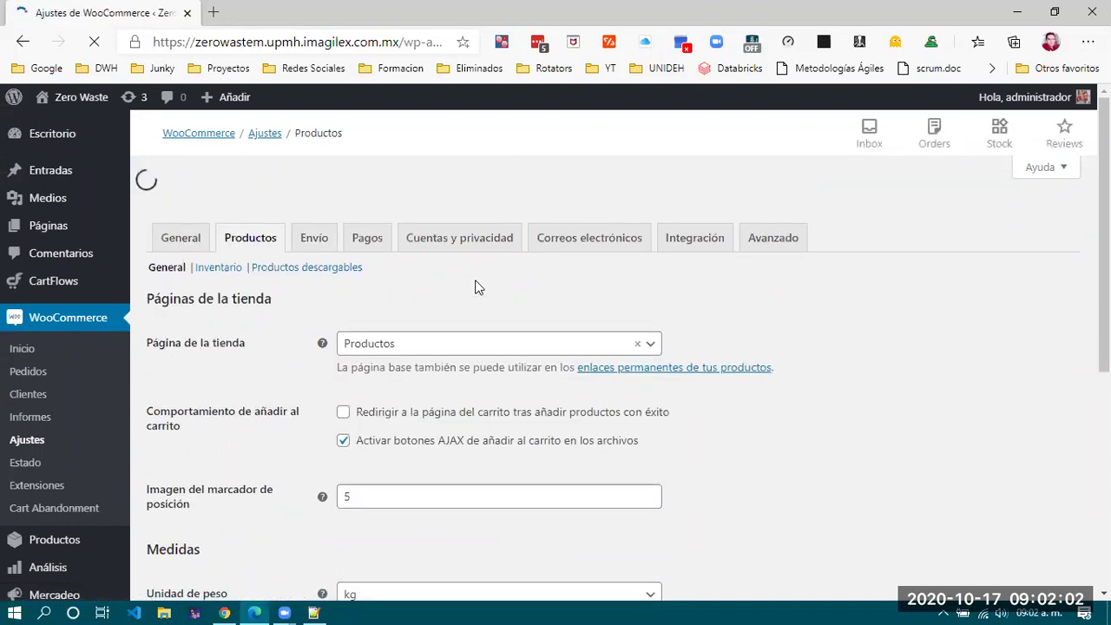
scroll(475, 287, down, 1)
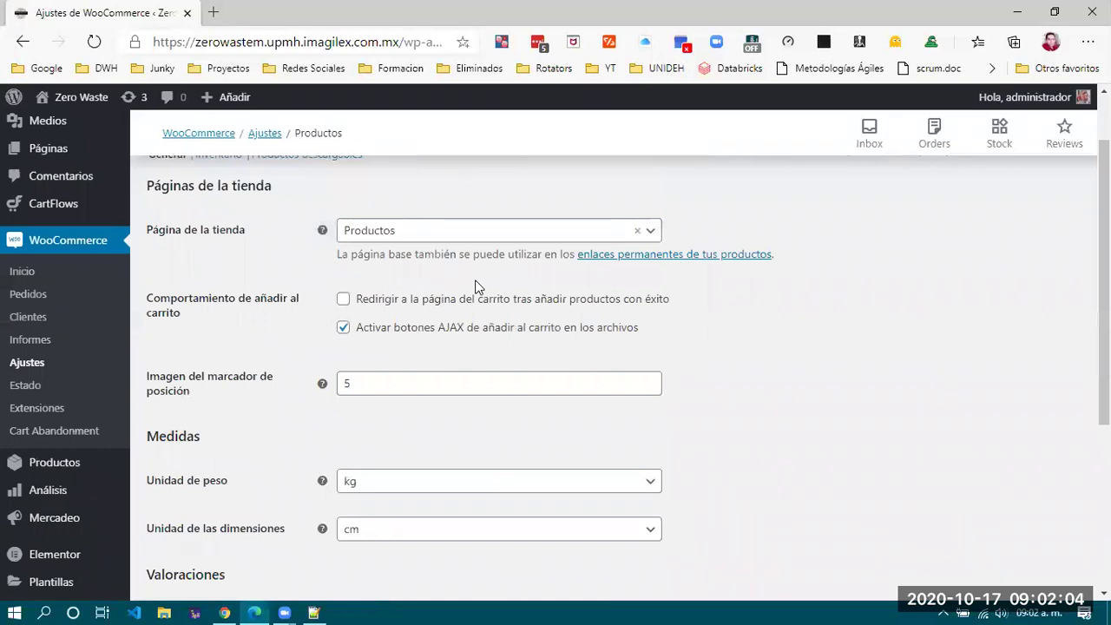
scroll(475, 288, down, 4)
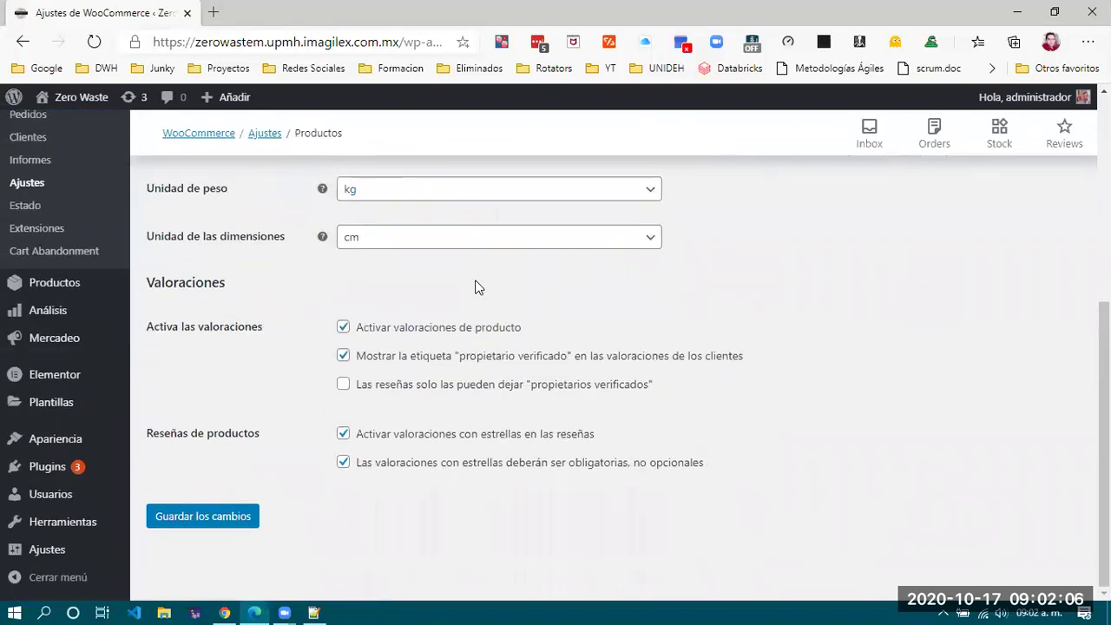
scroll(474, 287, up, 5)
click(313, 202)
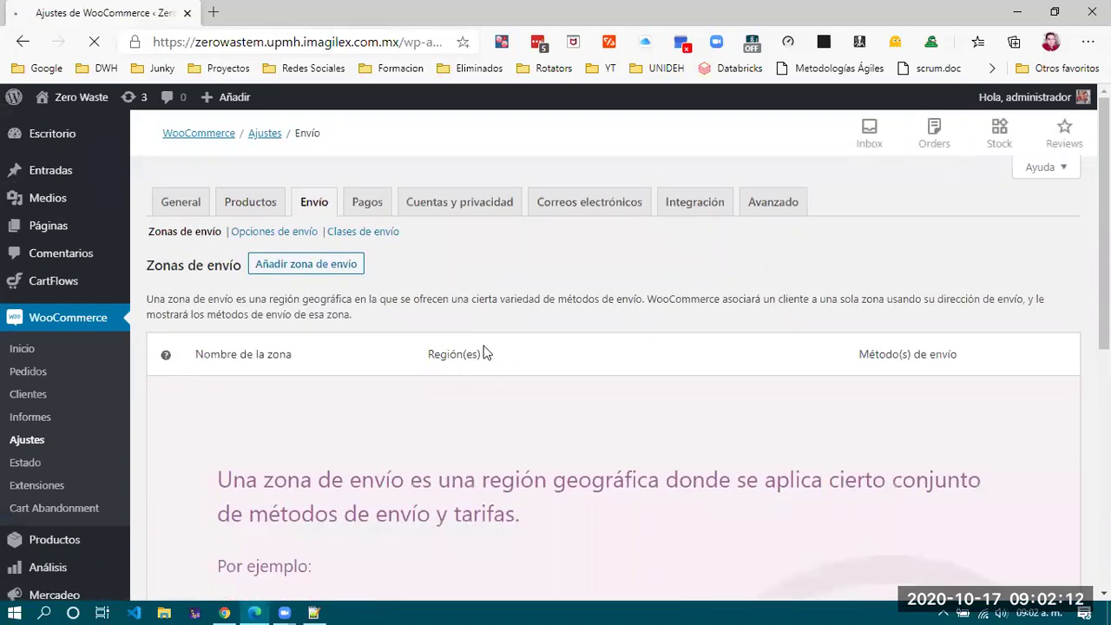
scroll(474, 343, down, 4)
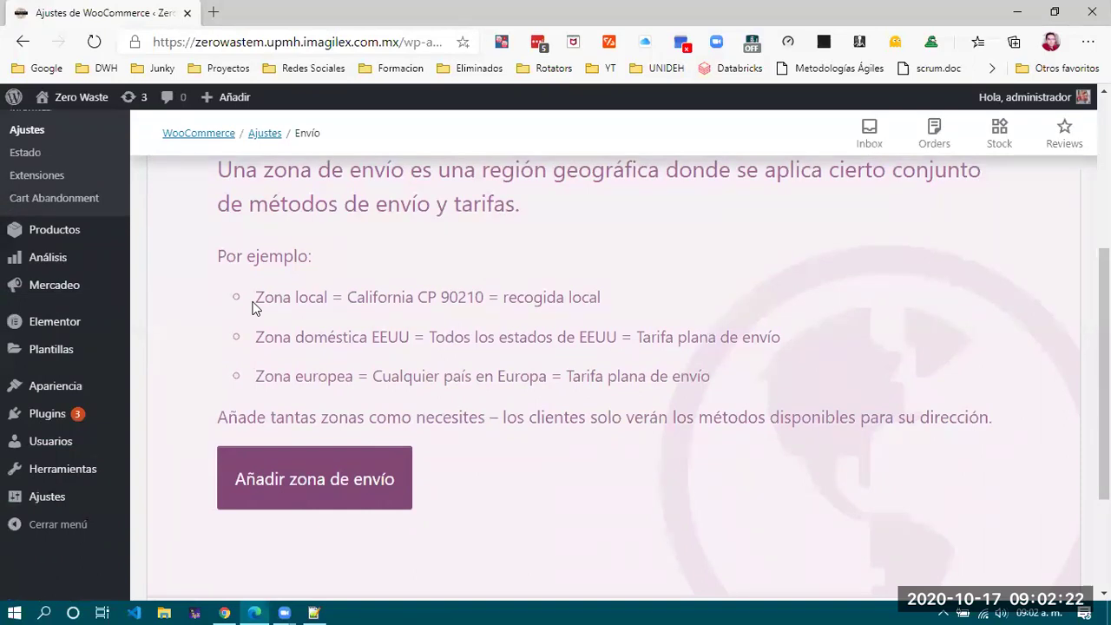
scroll(598, 387, down, 2)
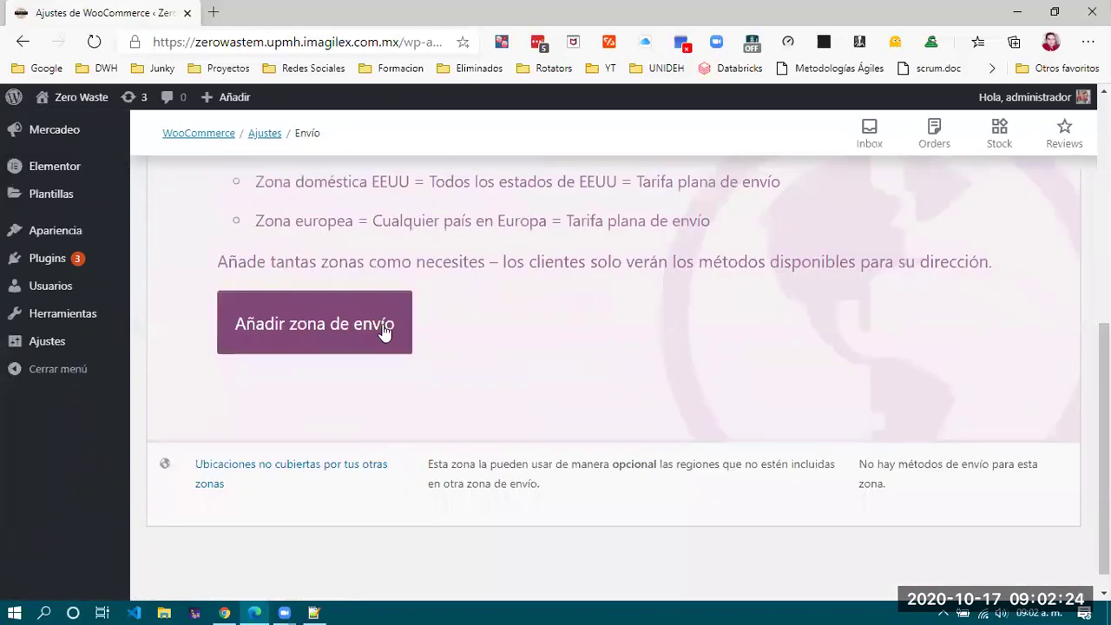
click(337, 304)
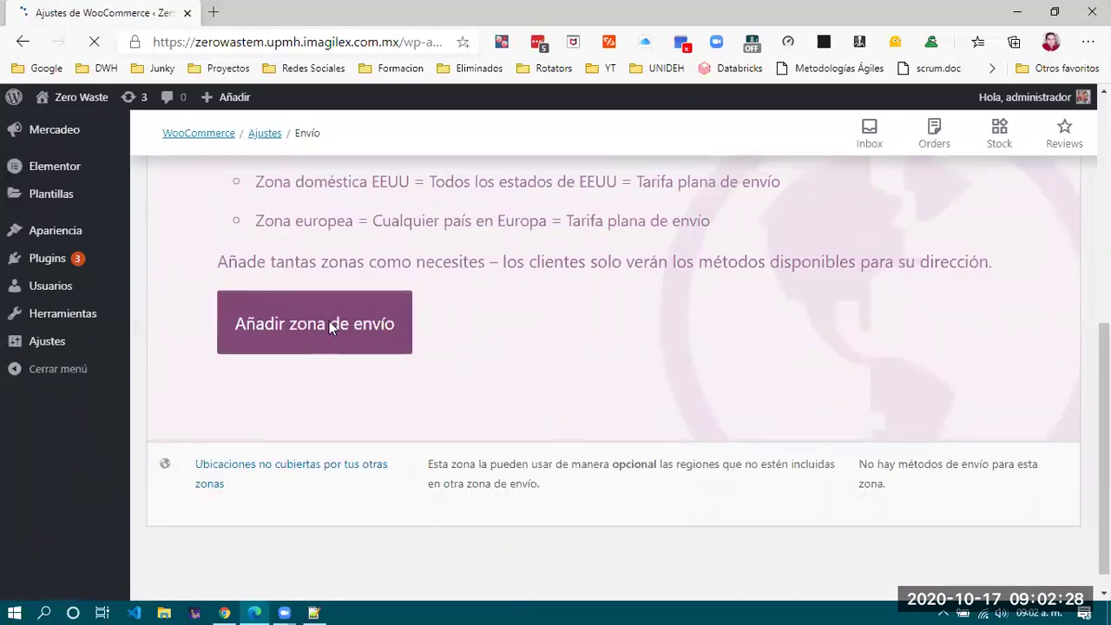
Name the new shipping zone 'General'.
click(402, 344)
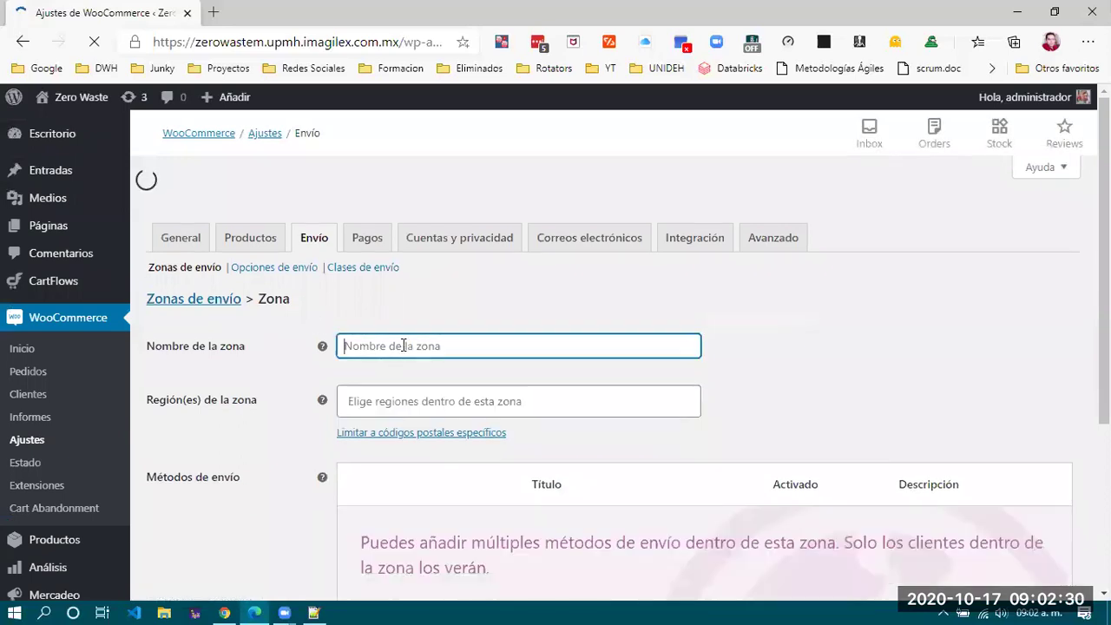
text(Gwenera)
key(BackSpace)
key(BackSpace)
key(BackSpace)
key(BackSpace)
key(BackSpace)
text(eneral)
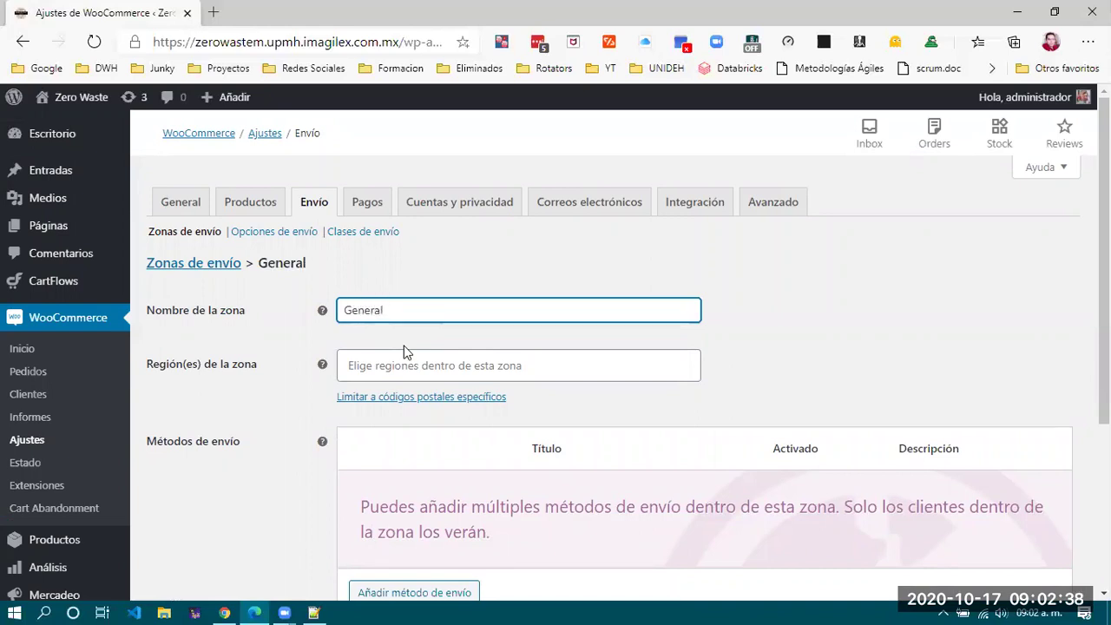
Search 'méxi' in the zone regions field and add México as the region.
click(442, 367)
click(442, 367)
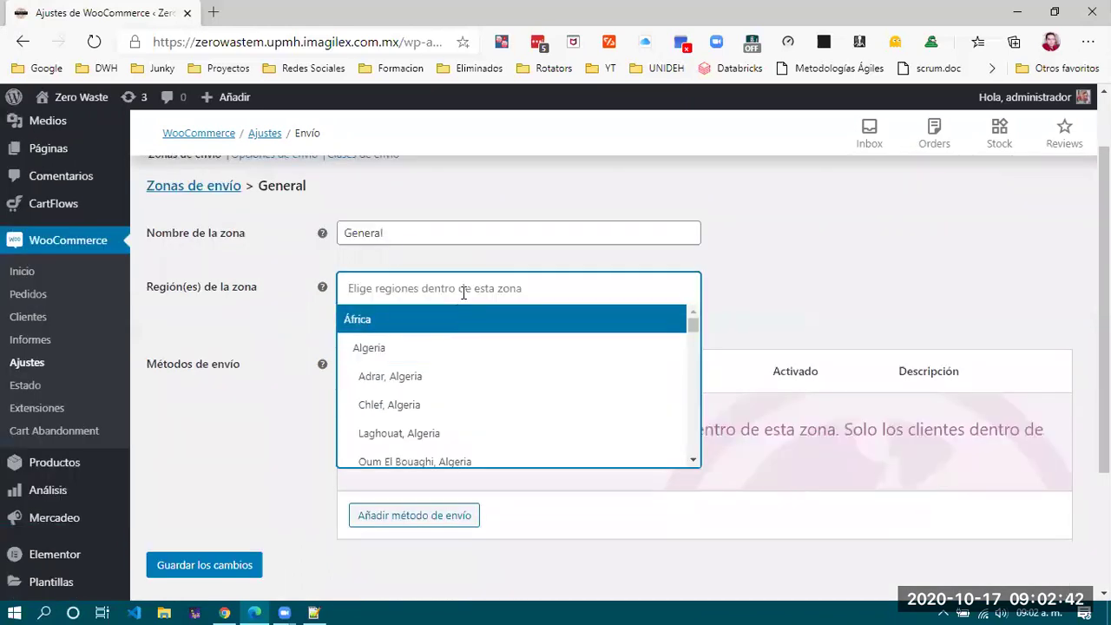
text(m)
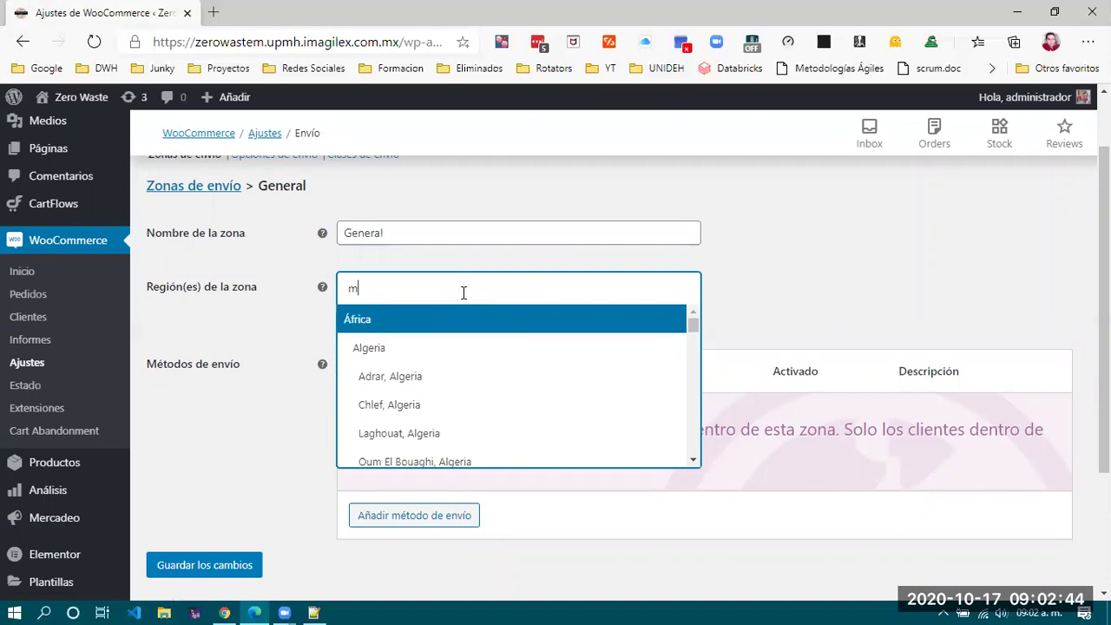
text(éxi)
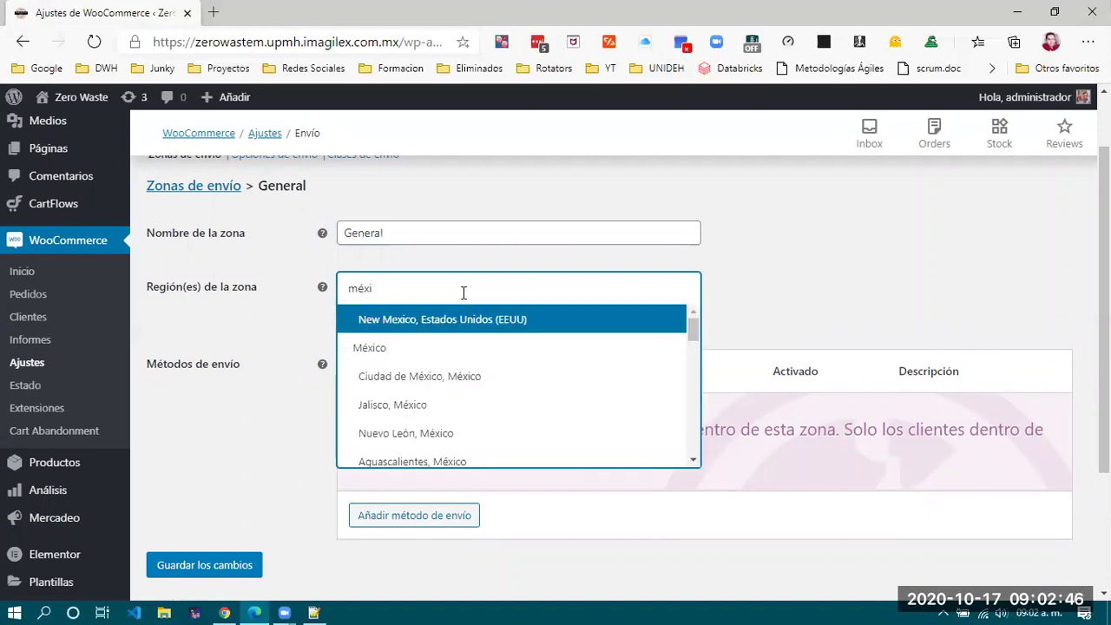
click(373, 348)
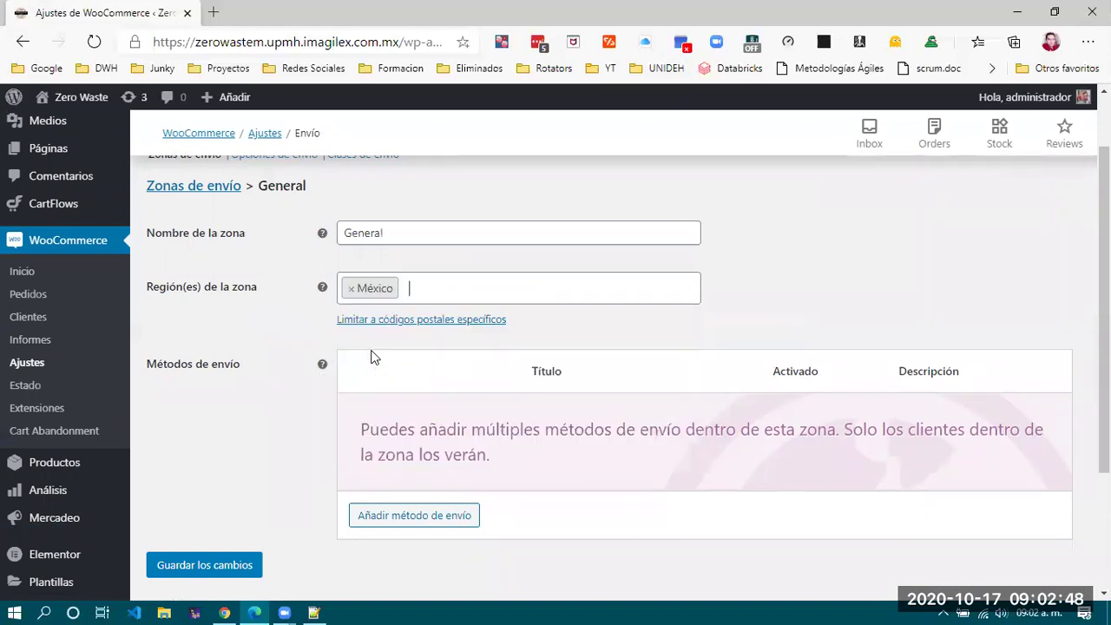
scroll(633, 493, down, 1)
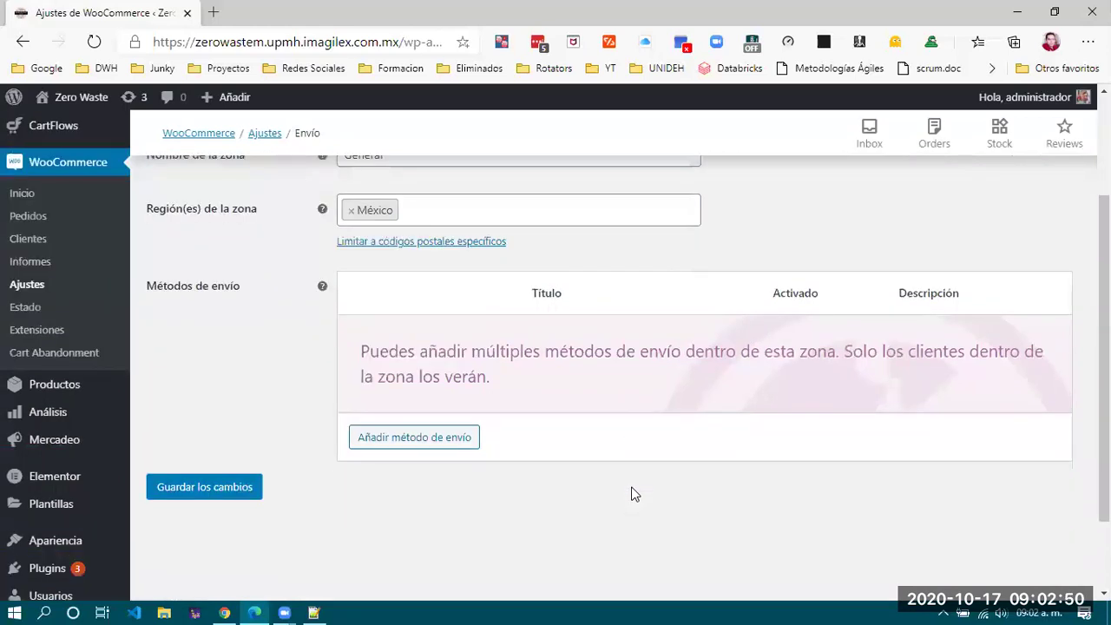
scroll(633, 493, up, 1)
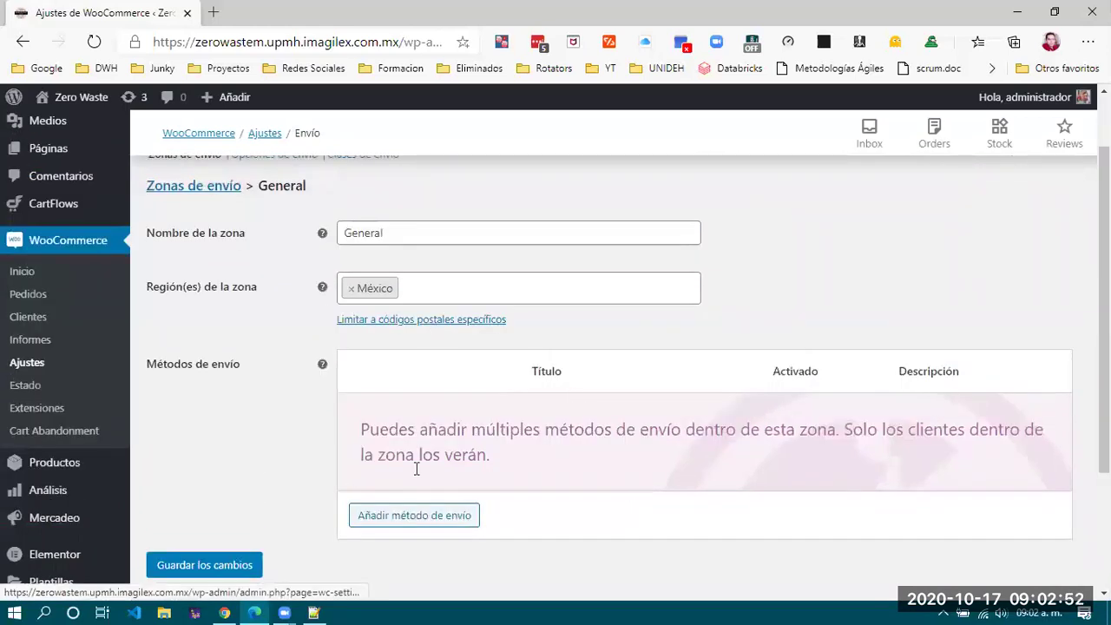
Add a Precio fijo shipping method to the General zone.
click(425, 521)
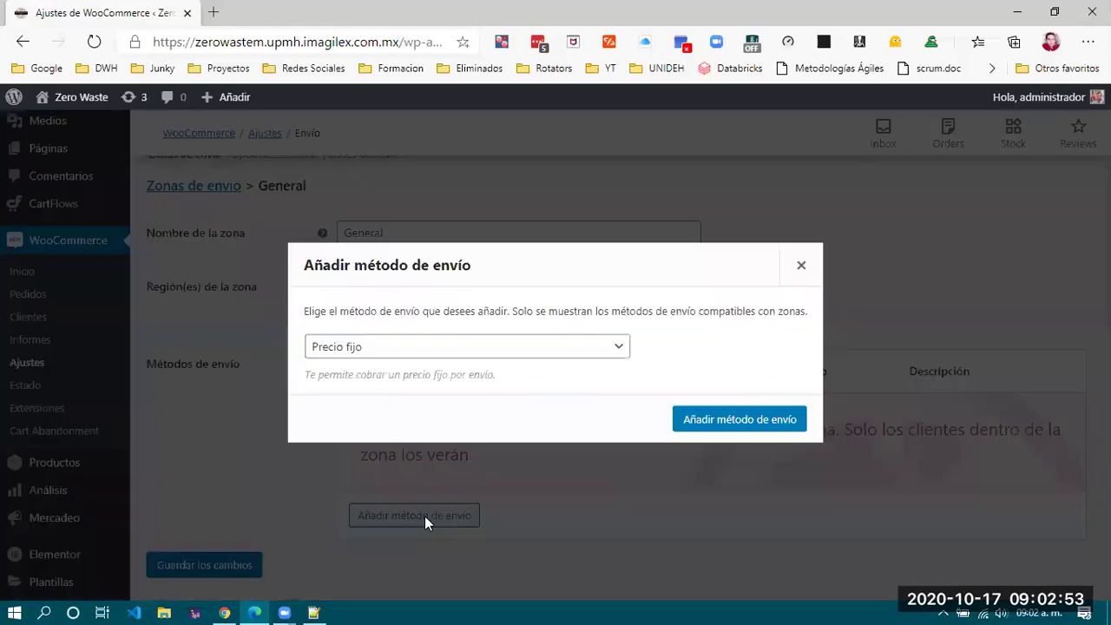
click(423, 351)
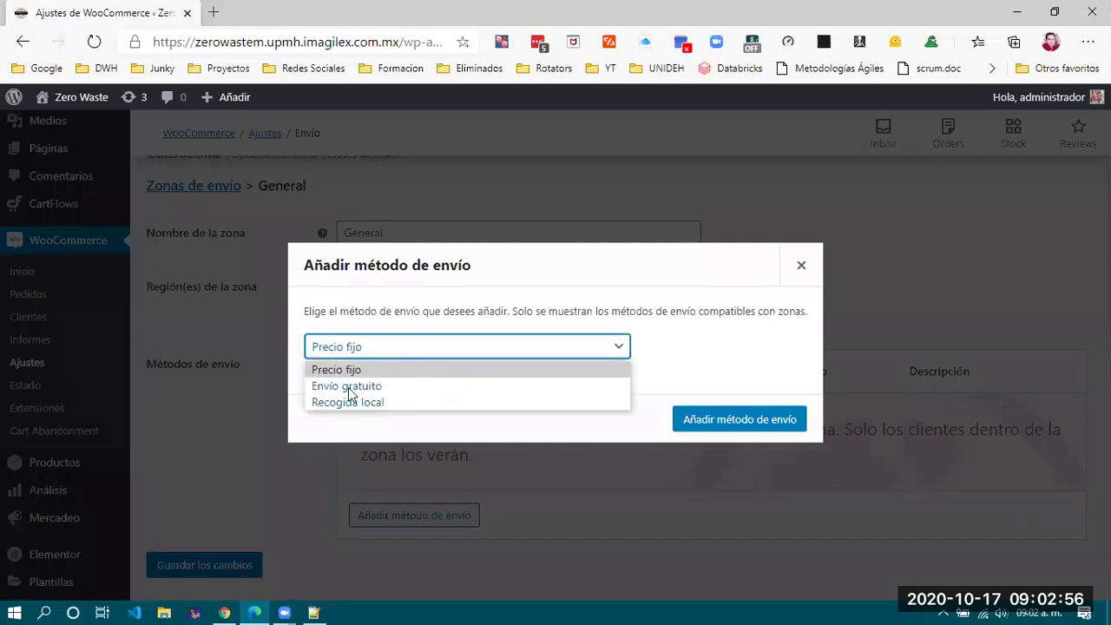
click(376, 371)
click(740, 422)
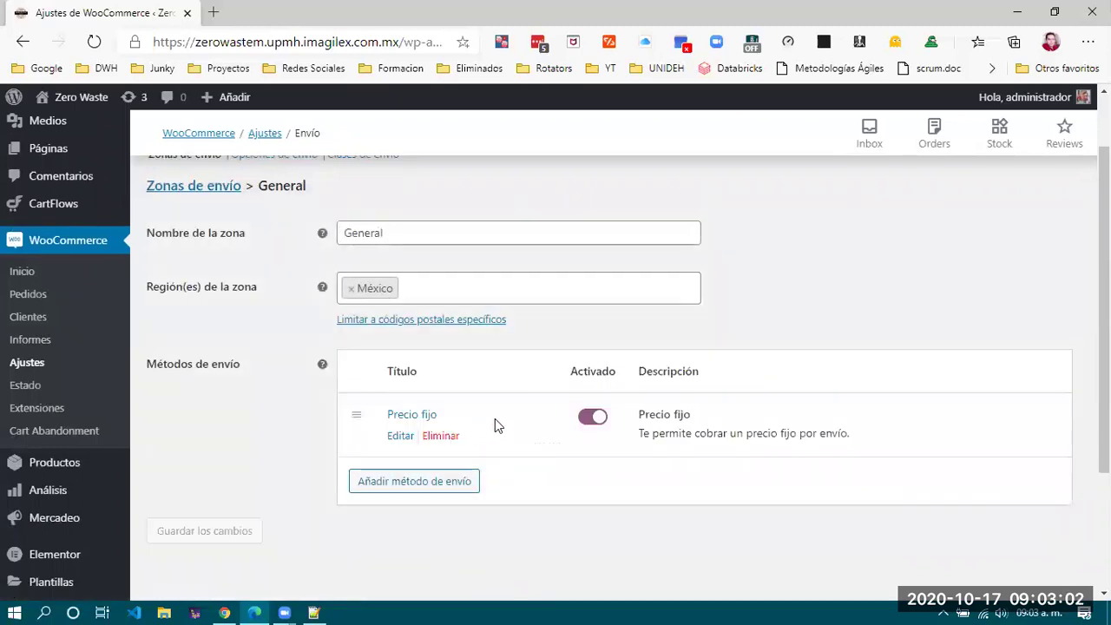
Open the Precio fijo settings, select its Coste value of 0, and open a new browser tab.
scroll(494, 418, down, 2)
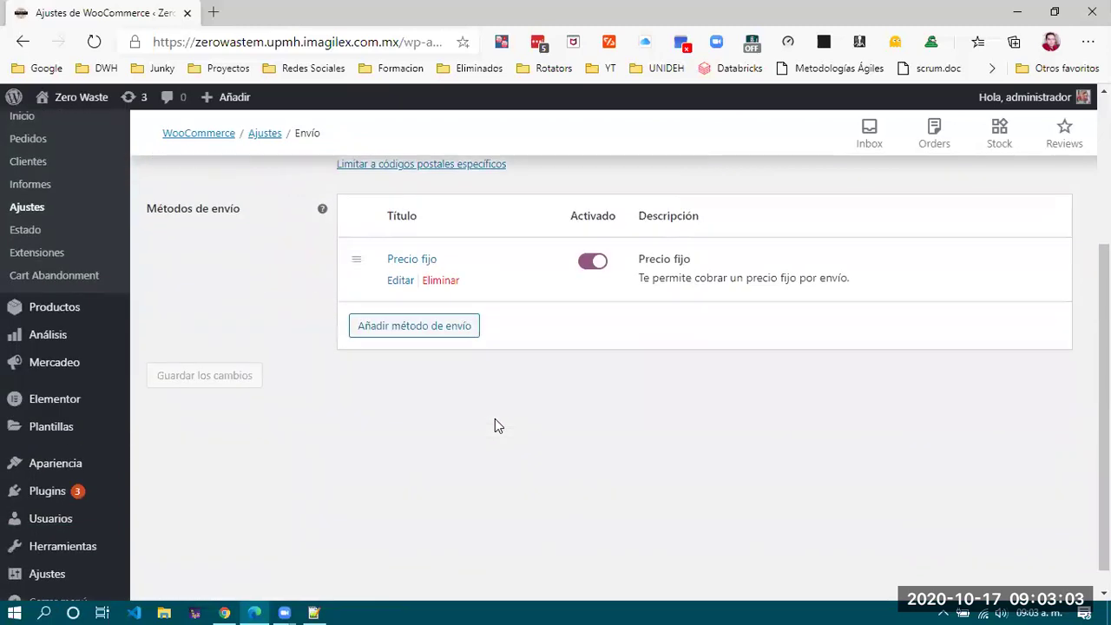
click(402, 281)
drag(478, 389, 305, 378)
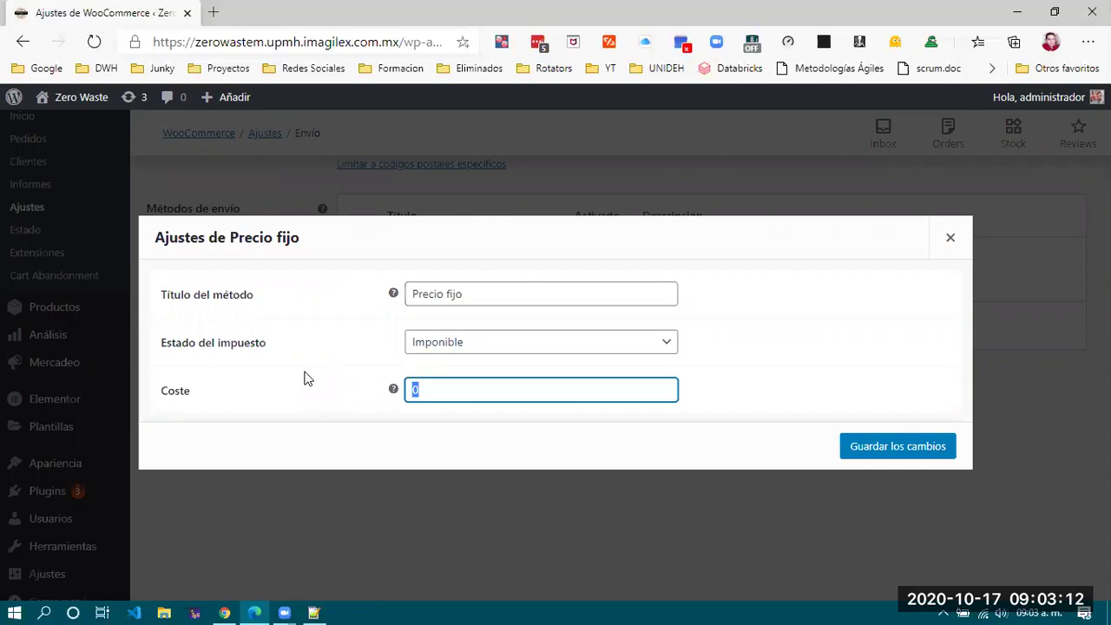
click(213, 12)
Search the web for fedex and open the FedEx site.
text(fedcex)
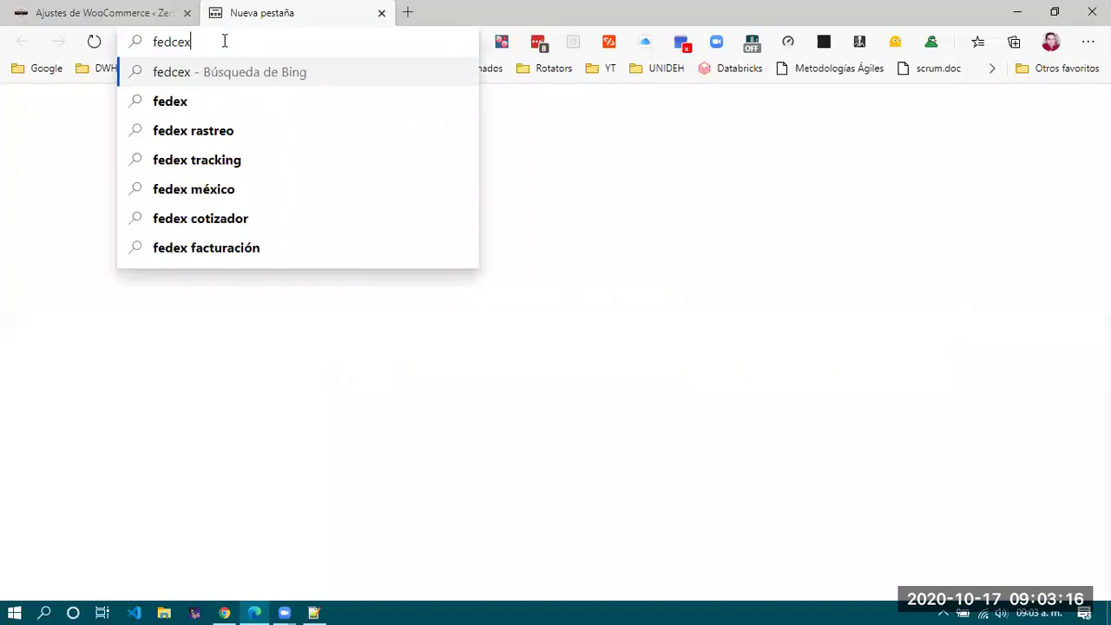
key(BackSpace)
key(BackSpace)
key(BackSpace)
text(ex)
key(Return)
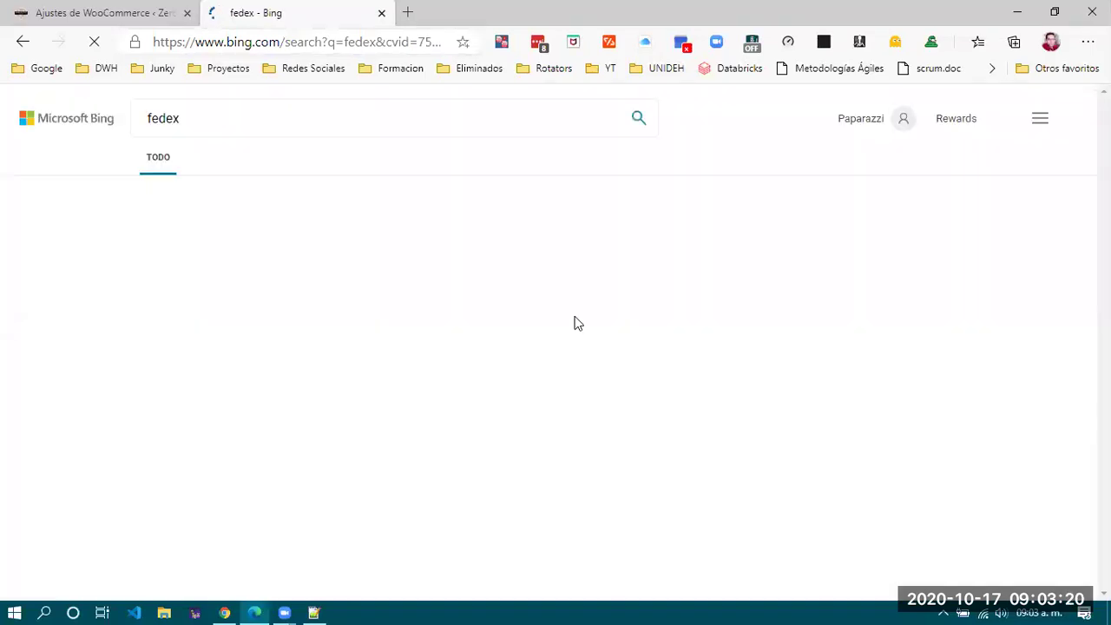
click(390, 230)
Search estafeta and dhl rastreo in two new tabs and open the DHL tracking site.
key(ctrl+t)
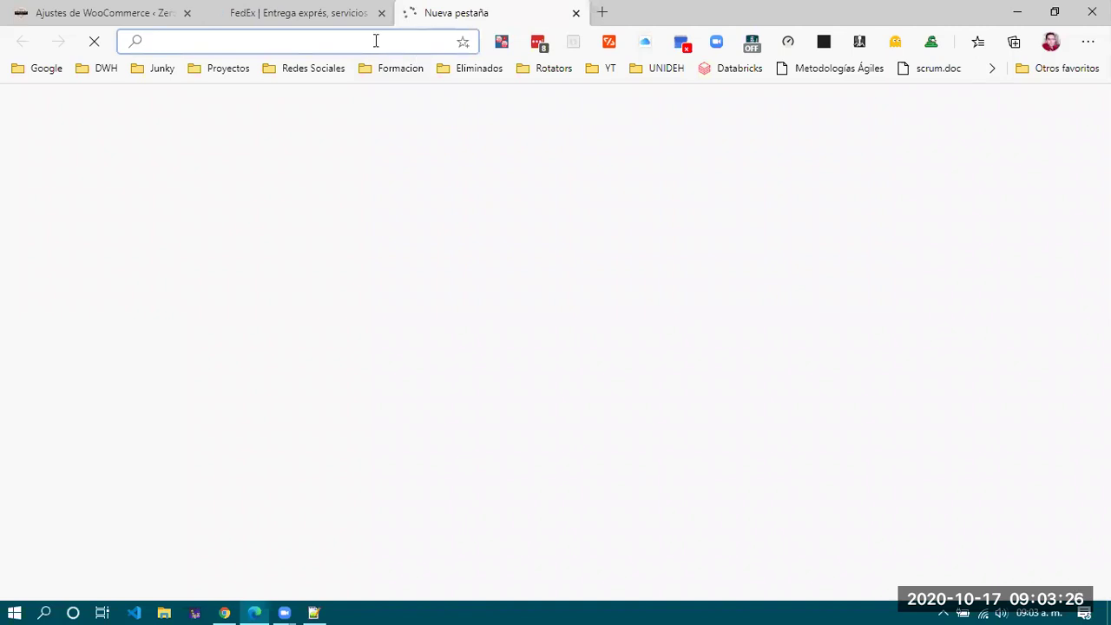
text(estafeta&cvid=...)
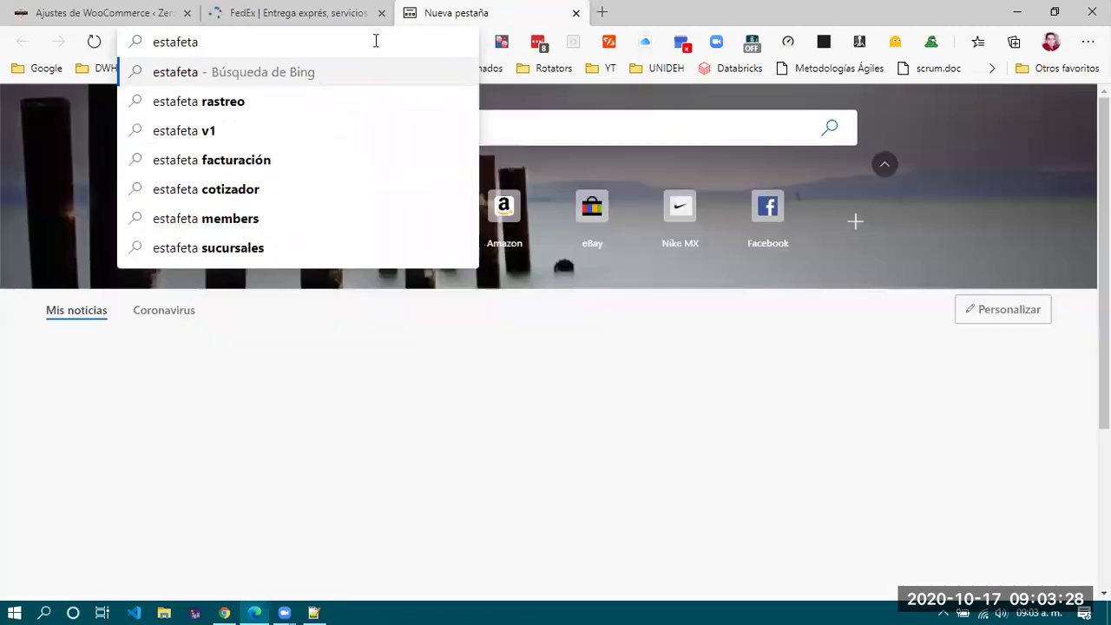
key(Return)
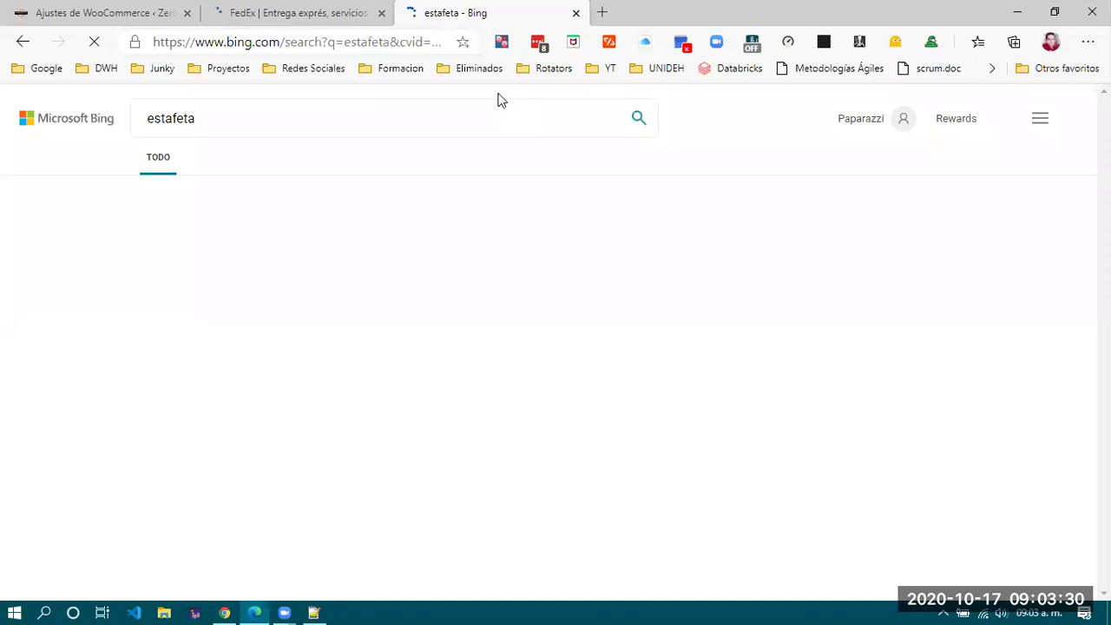
key(ctrl+t)
text(dhl)
key(Return)
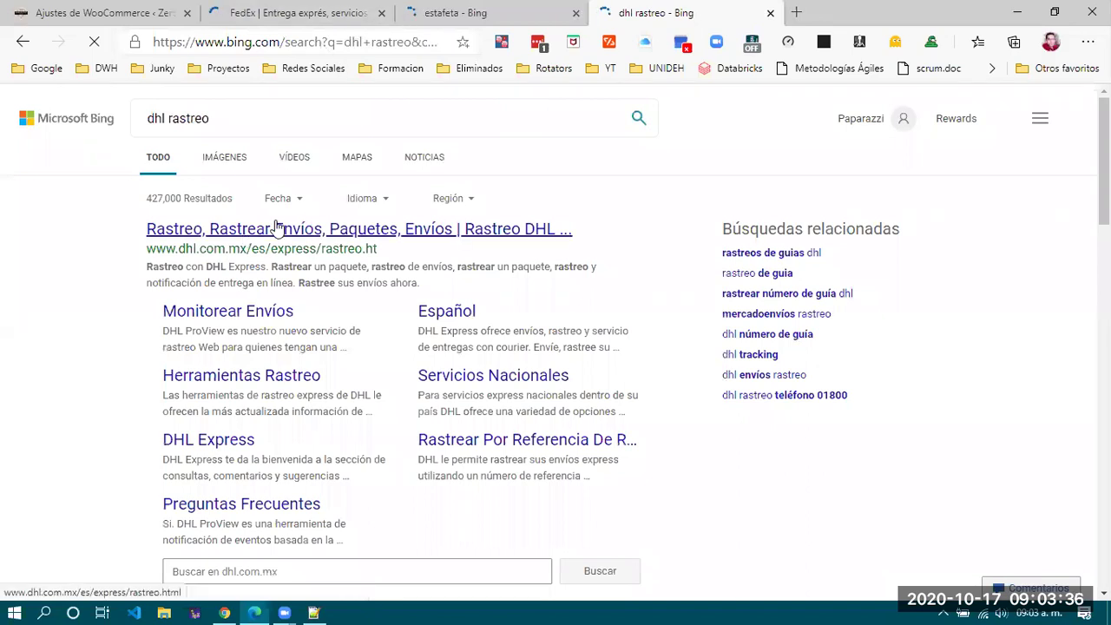
click(275, 227)
Open FedEx's full shipping tools page, the Estafeta website, and DHL's shipping section.
key(ctrl+2)
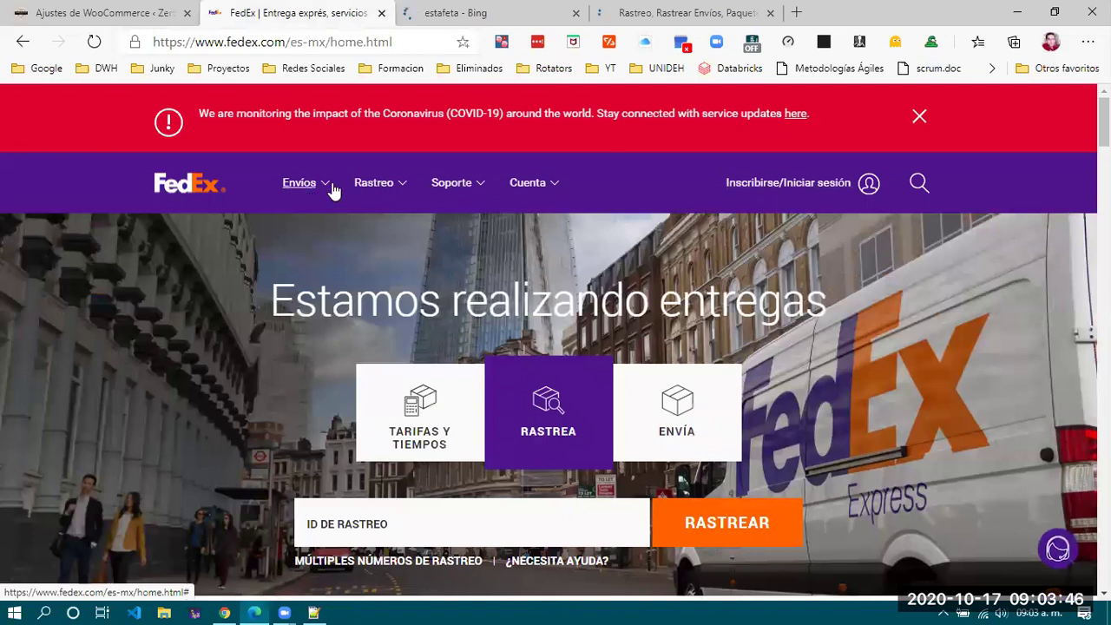
click(304, 187)
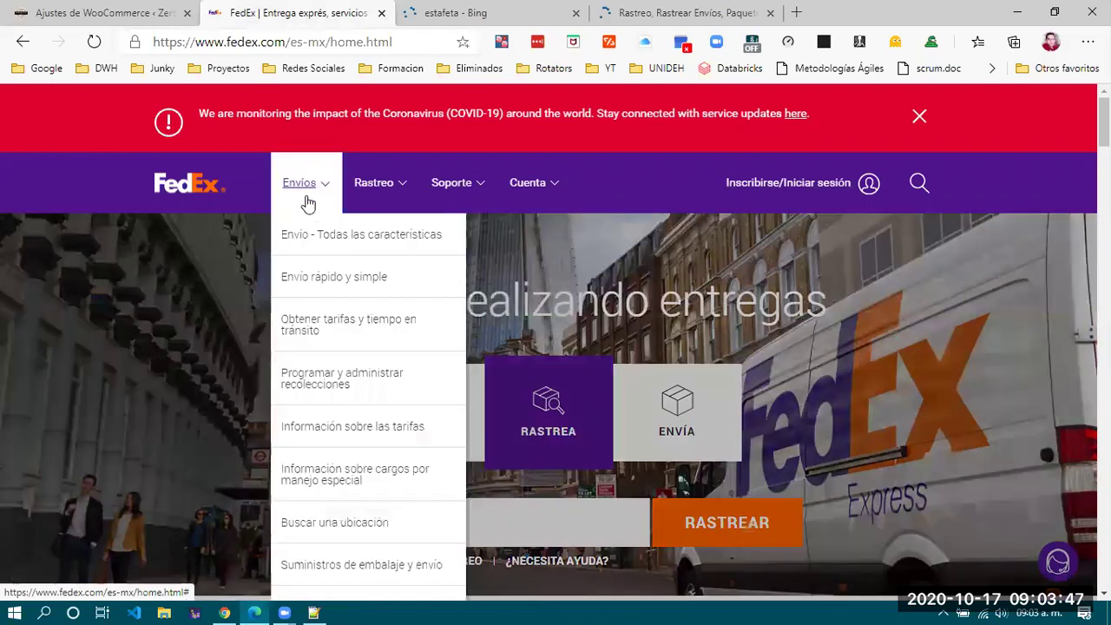
click(352, 237)
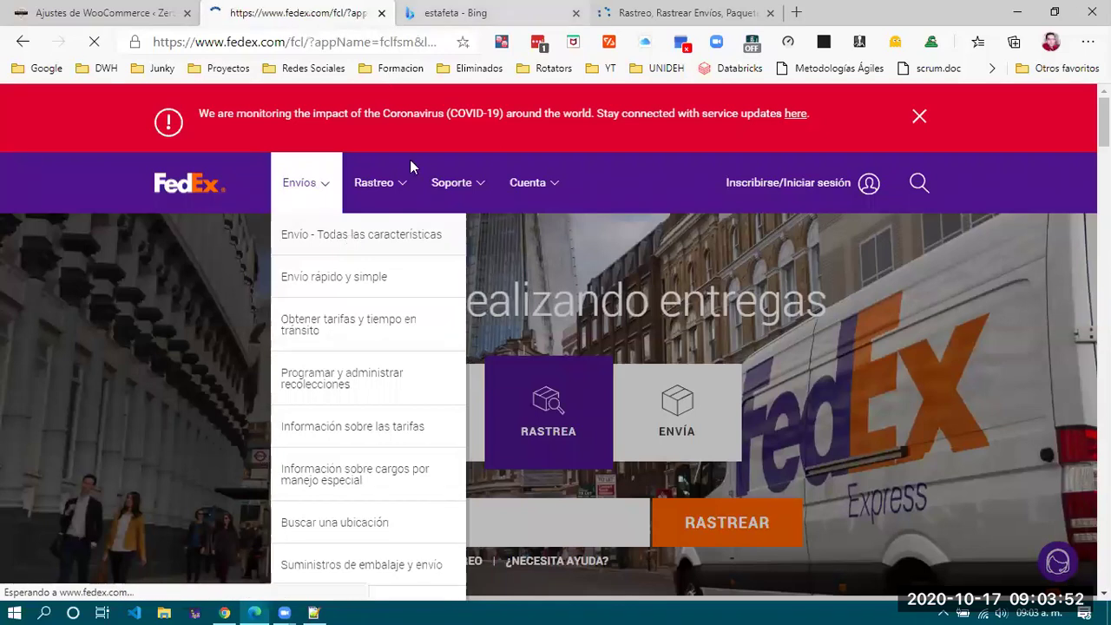
key(ctrl+Tab)
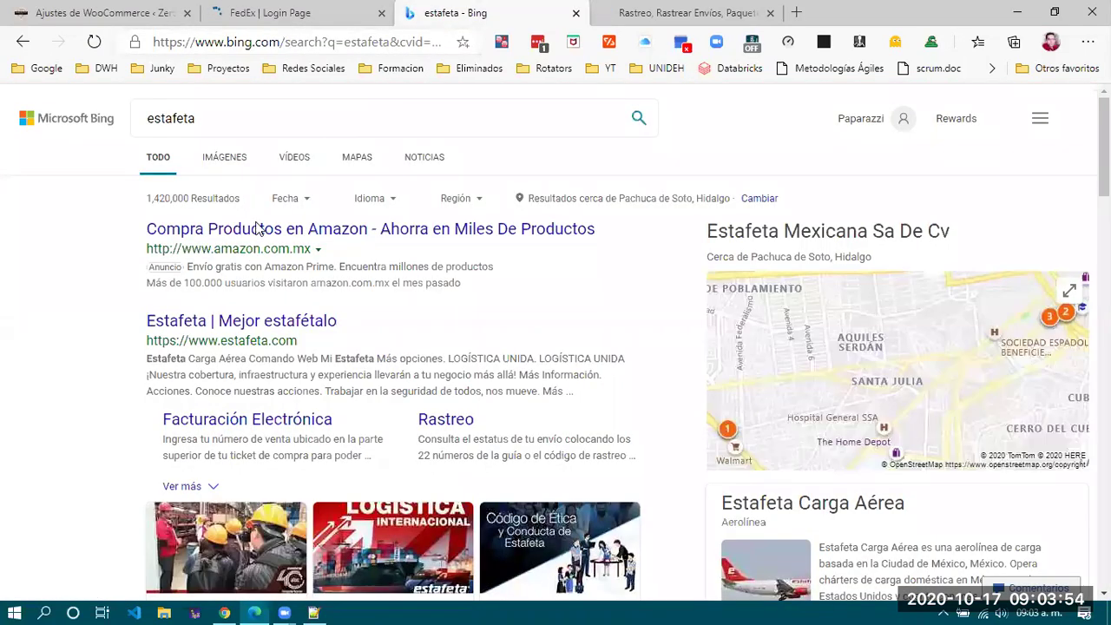
click(266, 321)
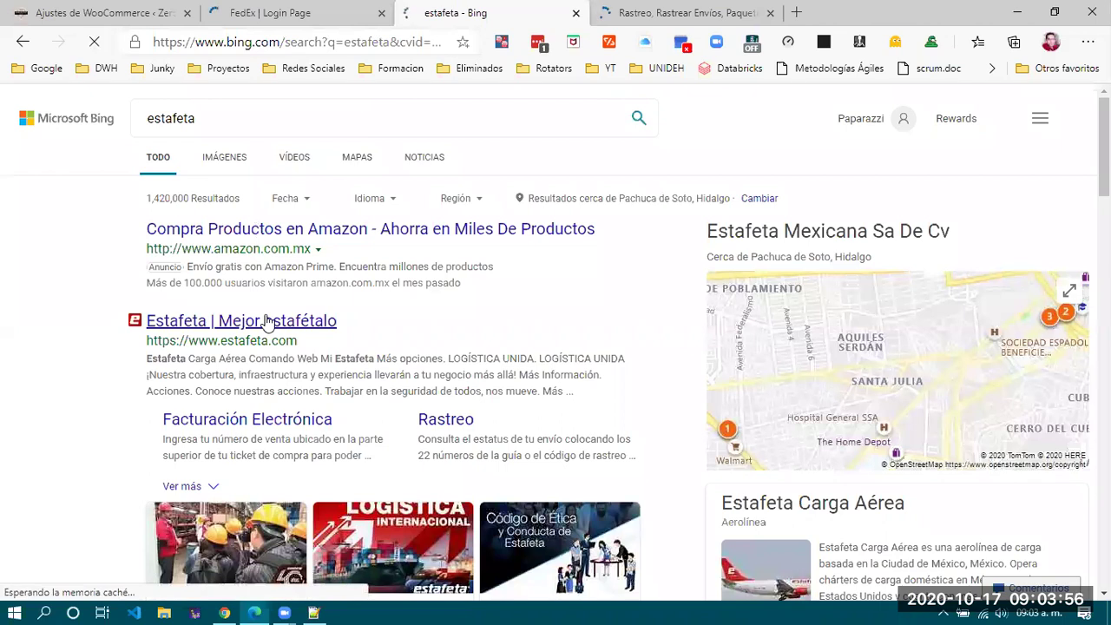
key(ctrl+Tab)
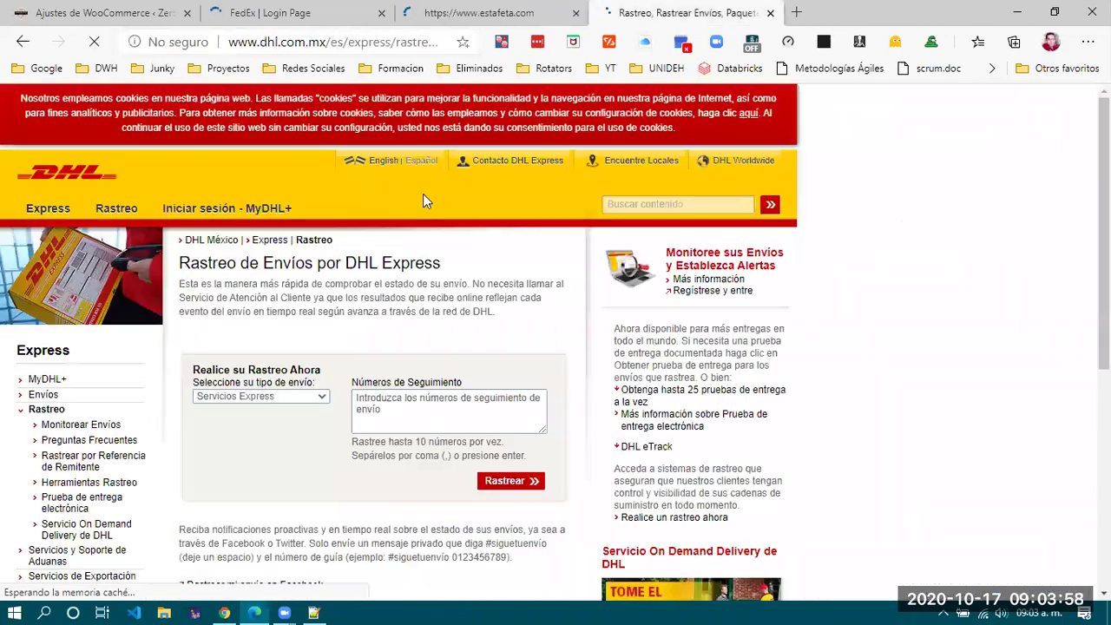
click(45, 395)
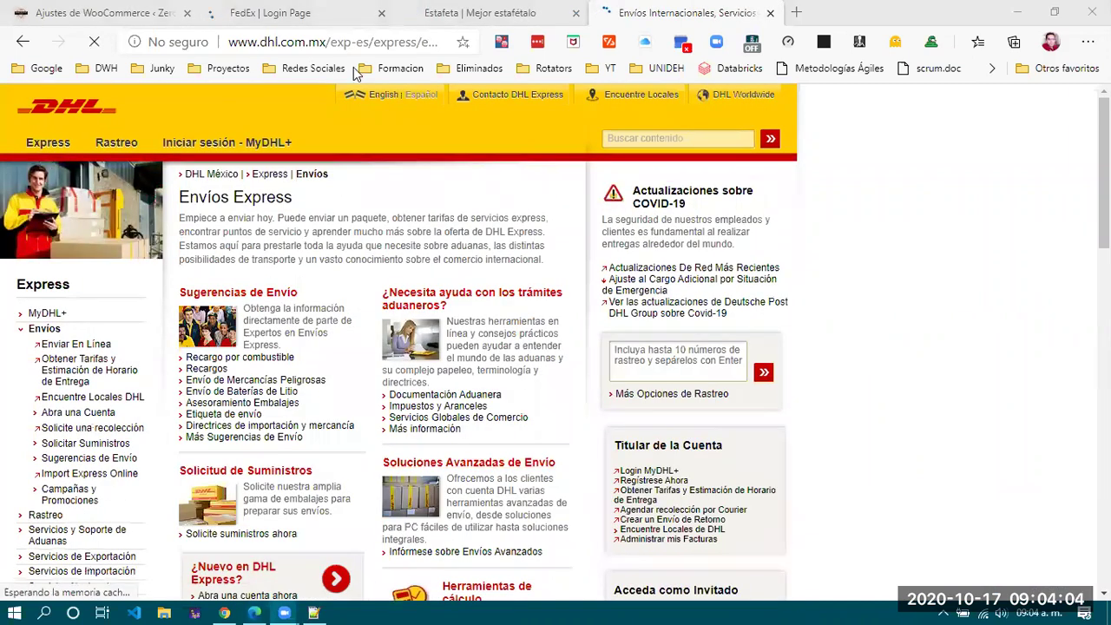
Back on FedEx, allow location access and bring up the Enviar menu.
click(270, 13)
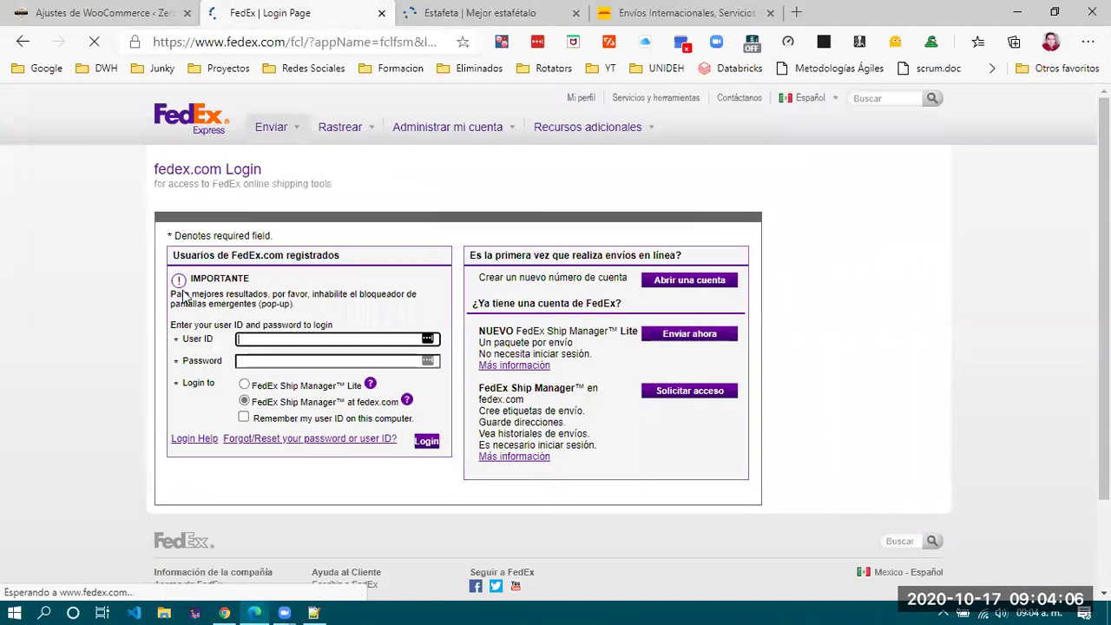
scroll(122, 381, down, 1)
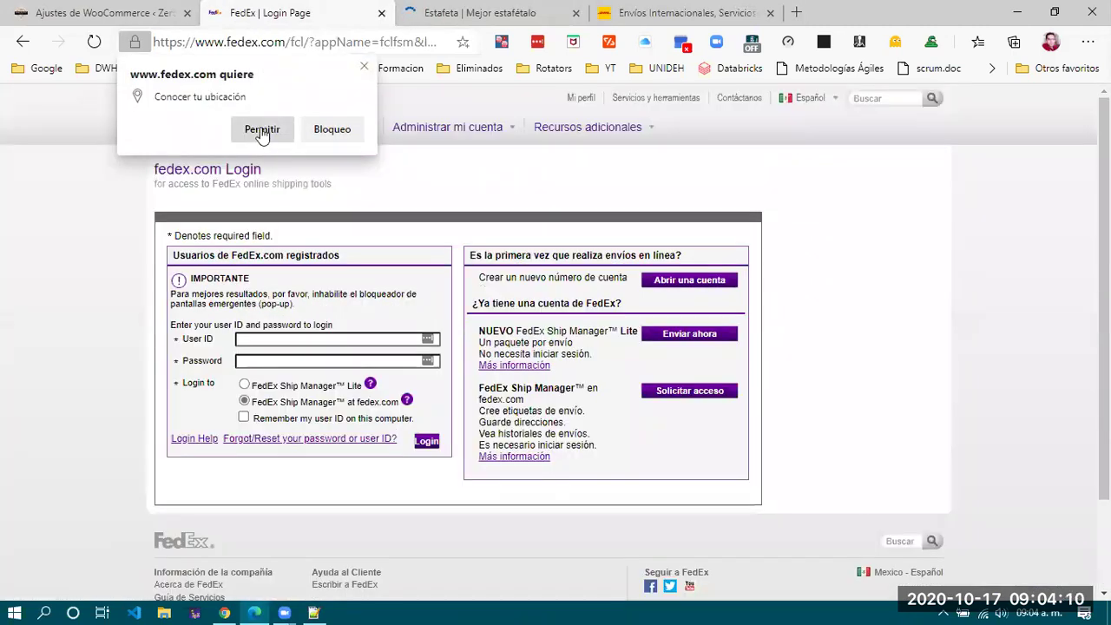
click(260, 130)
mouse_move(282, 134)
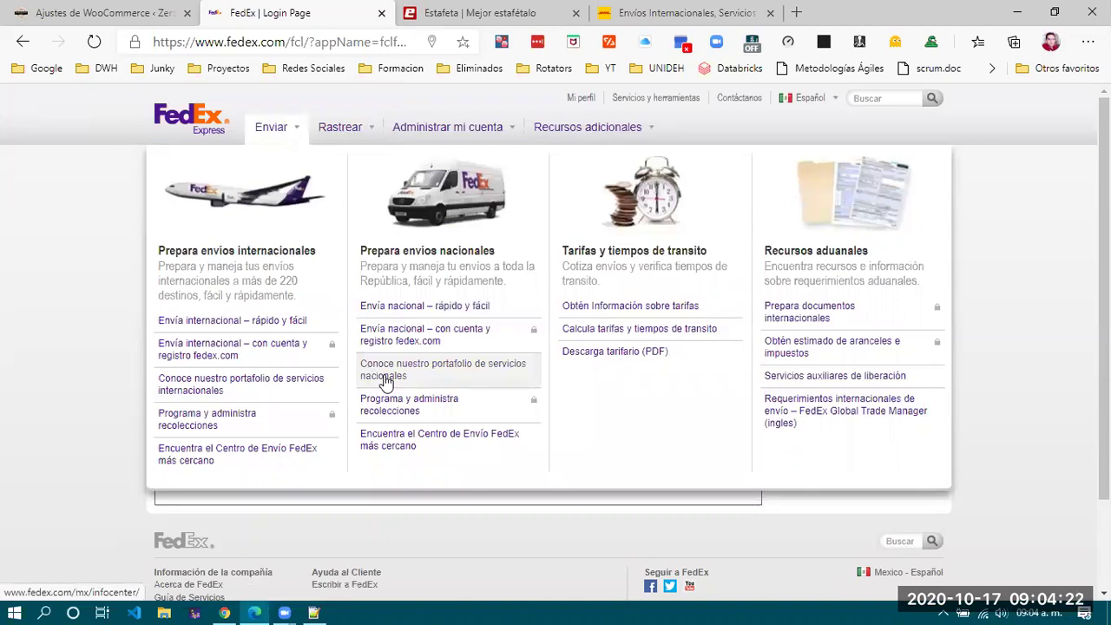
Open FedEx's rate information, expand 'Obtener tarifas y tiempos de tránsito', and follow the 'aquí' quote link.
click(647, 308)
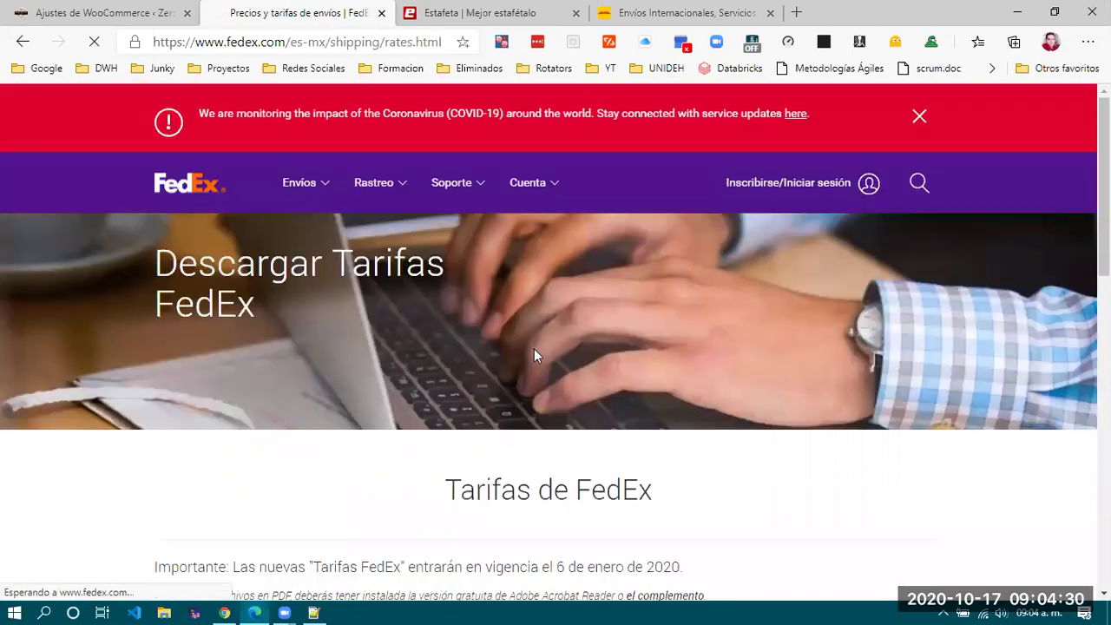
scroll(780, 378, down, 3)
scroll(780, 383, down, 1)
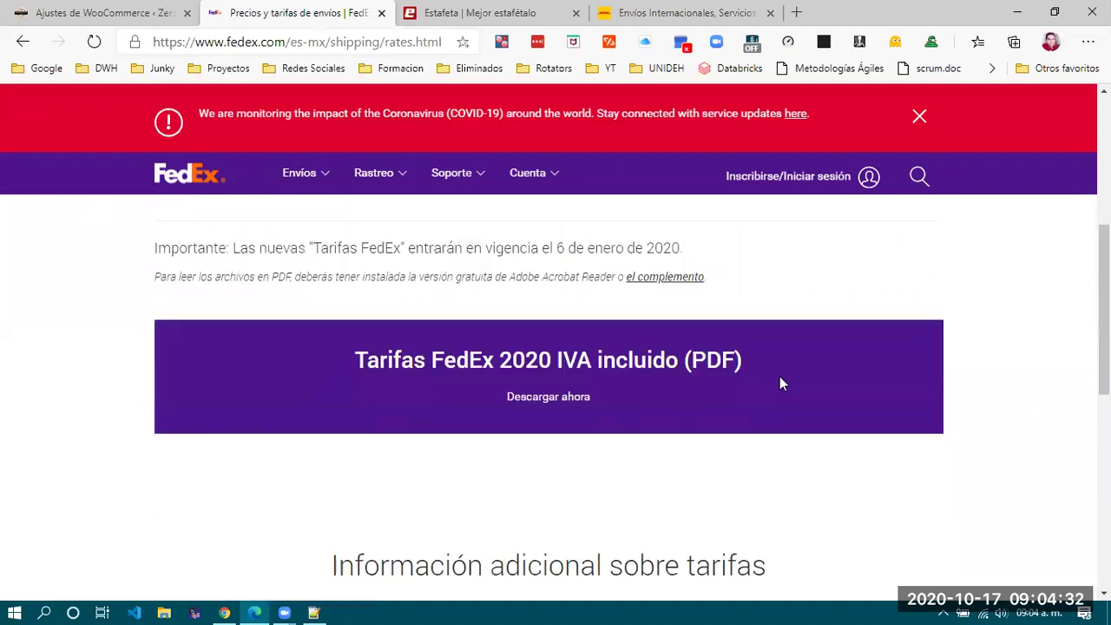
scroll(627, 460, down, 5)
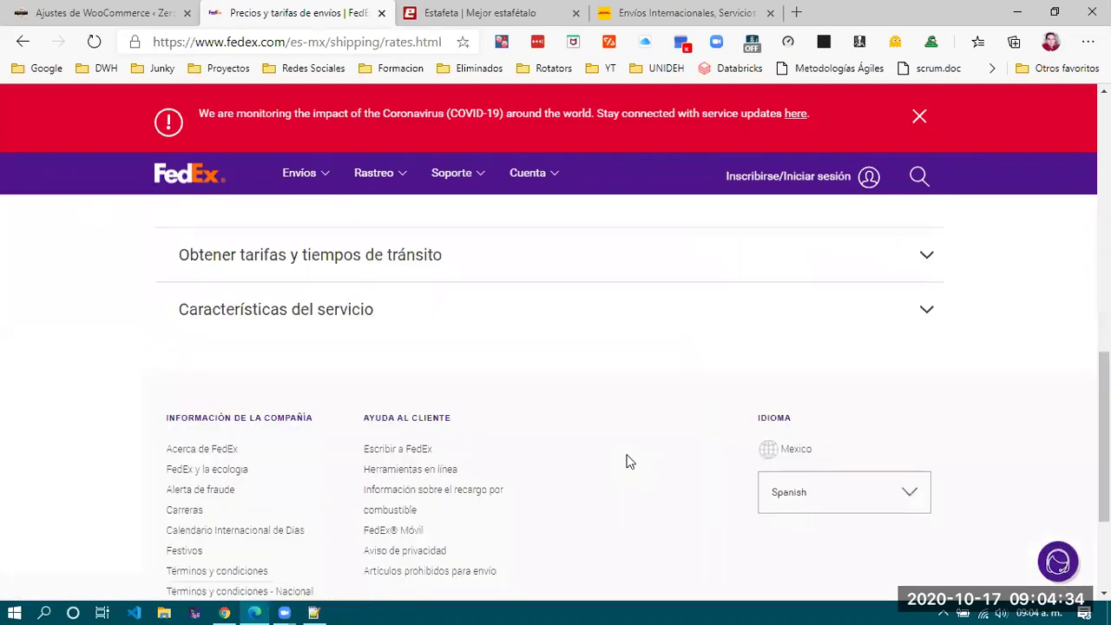
scroll(628, 461, up, 1)
click(400, 343)
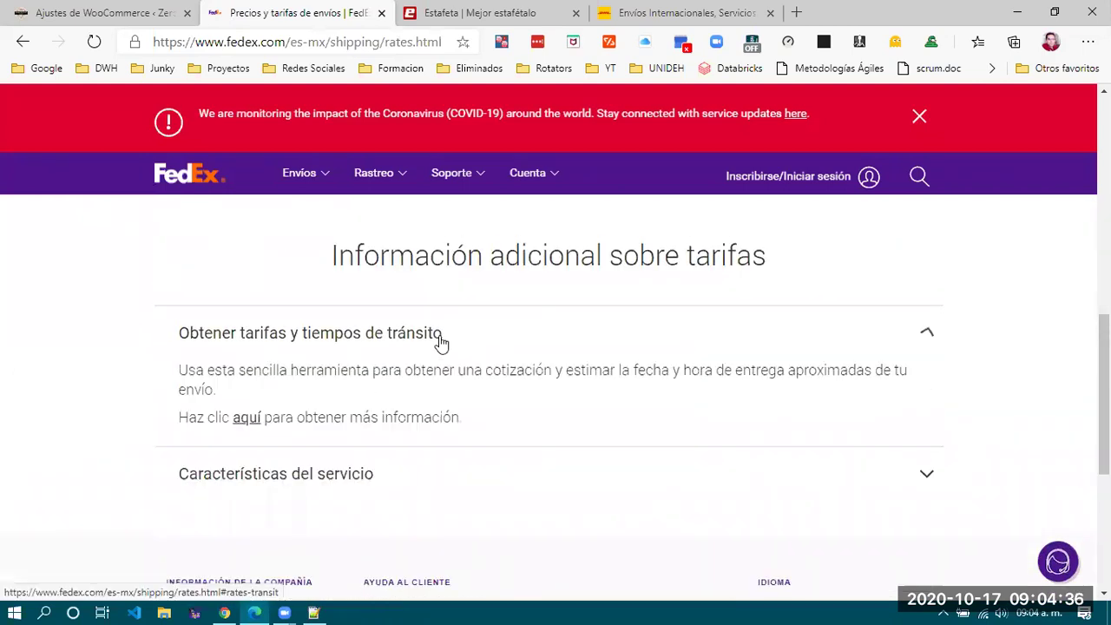
scroll(795, 466, down, 1)
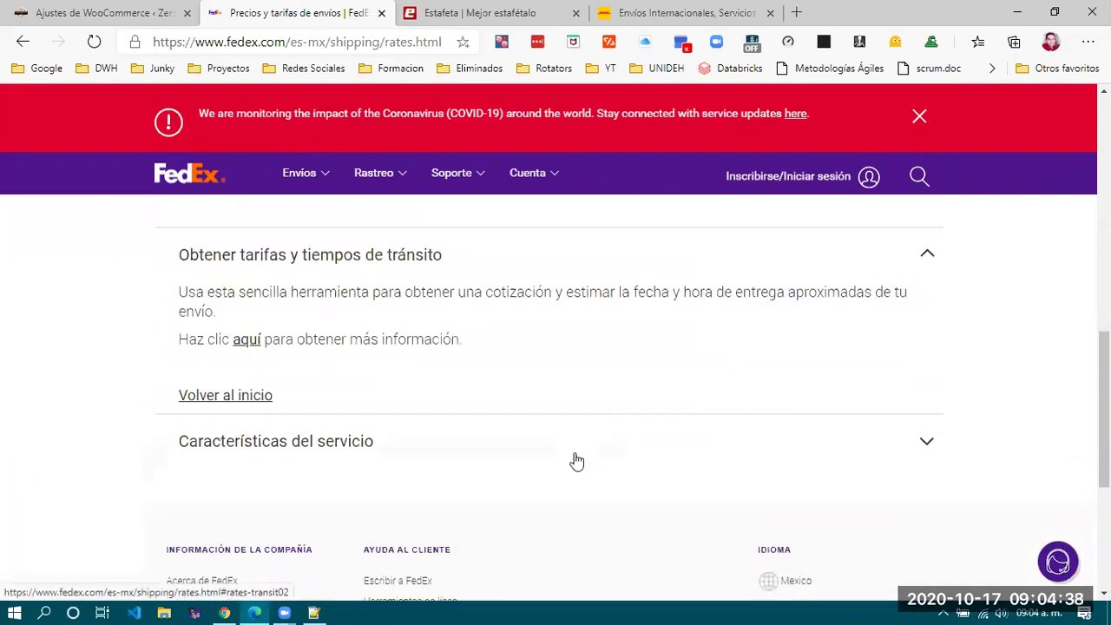
click(246, 345)
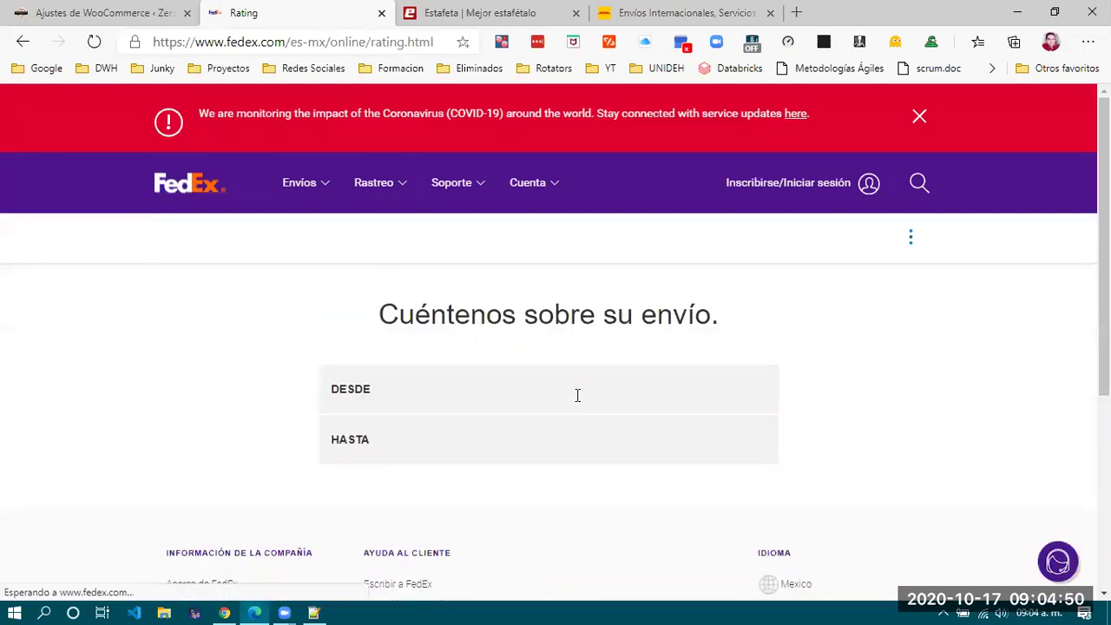
Set the quote origin to La Paz, Baja California Sur, México.
click(352, 395)
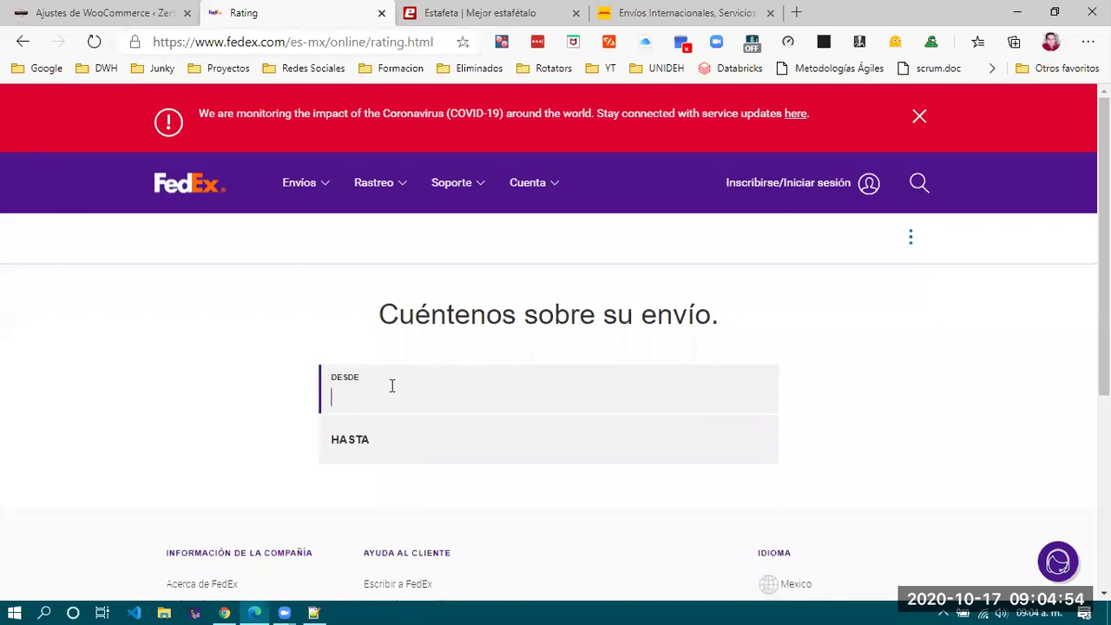
text(La paz)
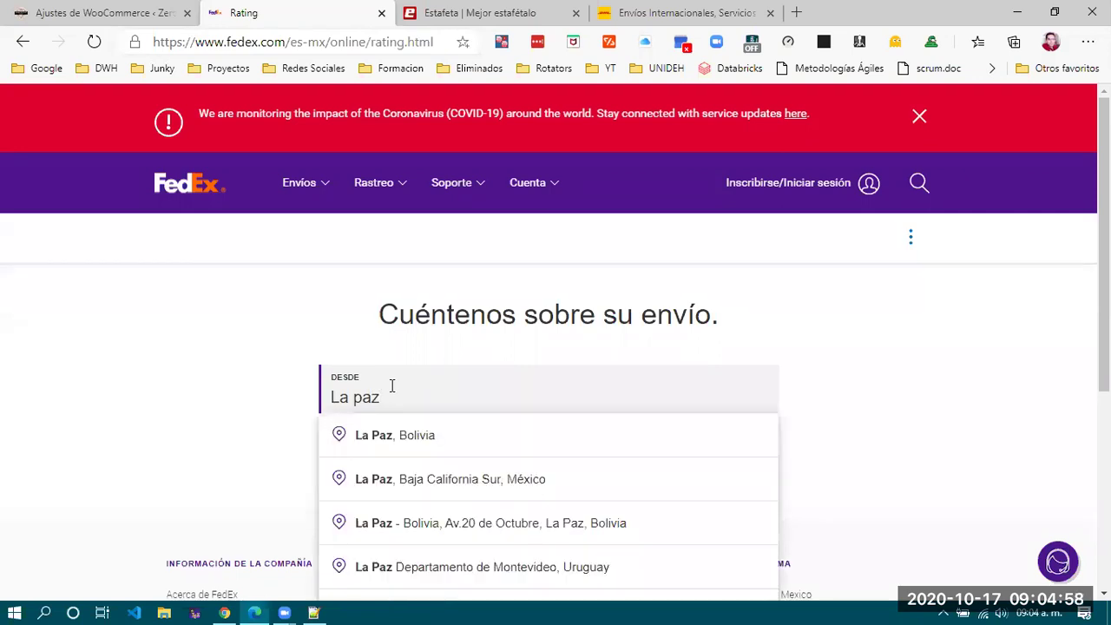
click(461, 485)
In the destination field, replace 'Cancun' with 'Piste'.
click(411, 438)
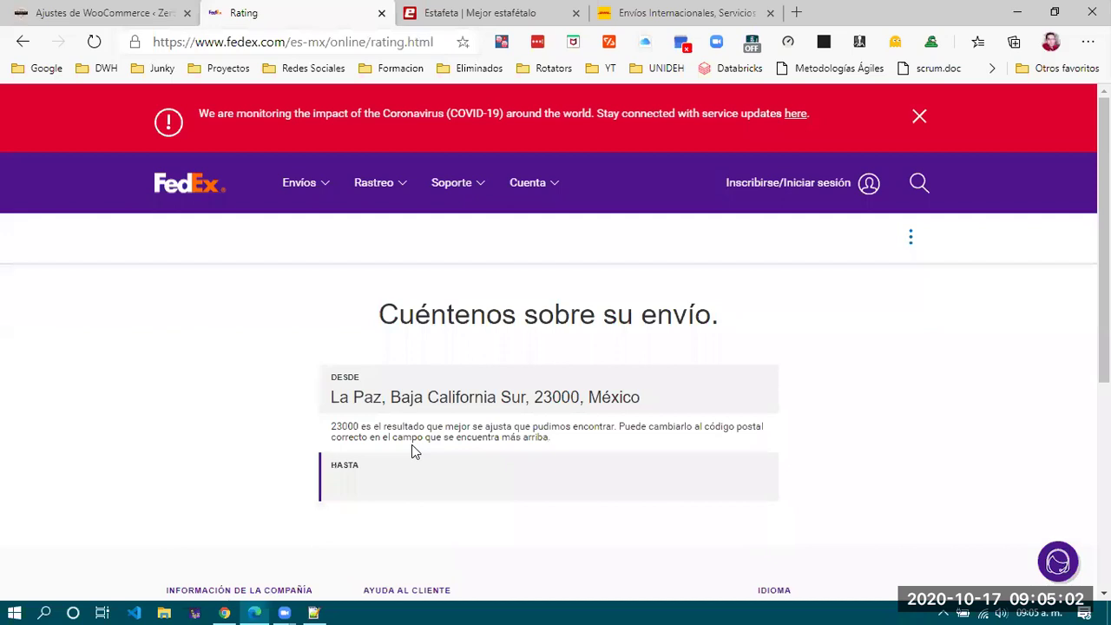
text(Cancun)
key(BackSpace)
key(BackSpace)
key(BackSpace)
key(BackSpace)
key(BackSpace)
key(BackSpace)
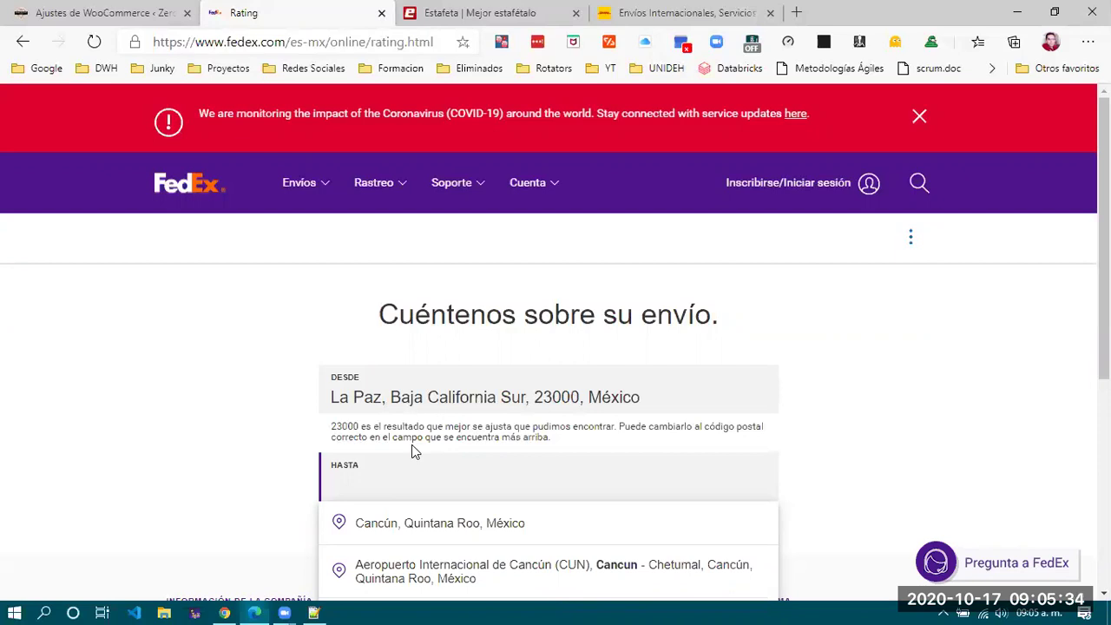
text(Piste)
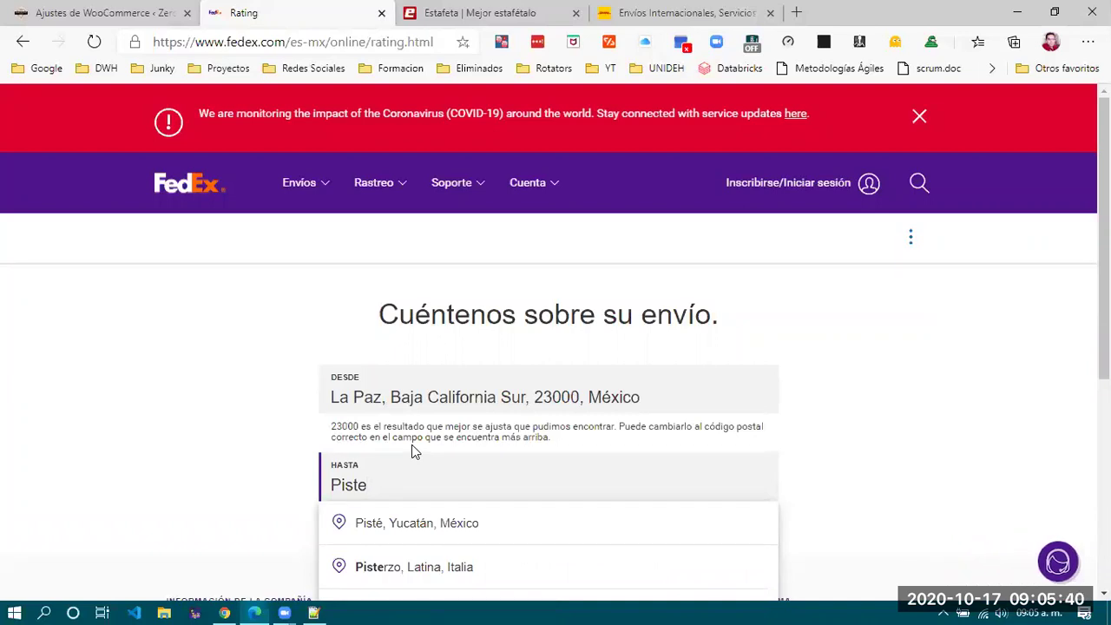
Choose Pisté, Yucatán as destination and confirm México stays the destination country.
click(417, 526)
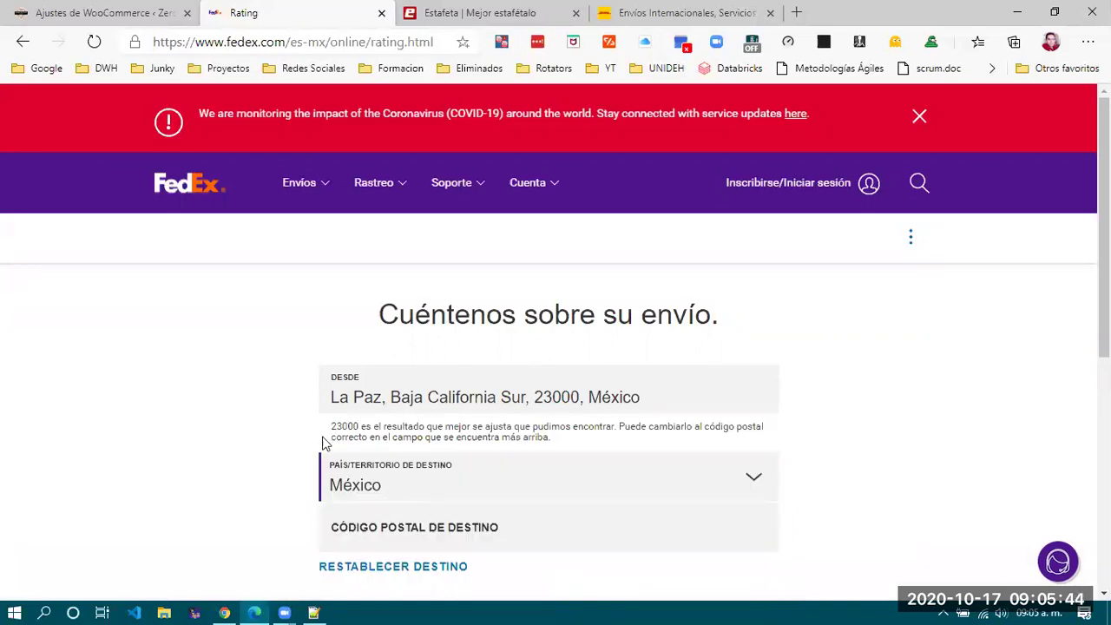
scroll(243, 458, down, 1)
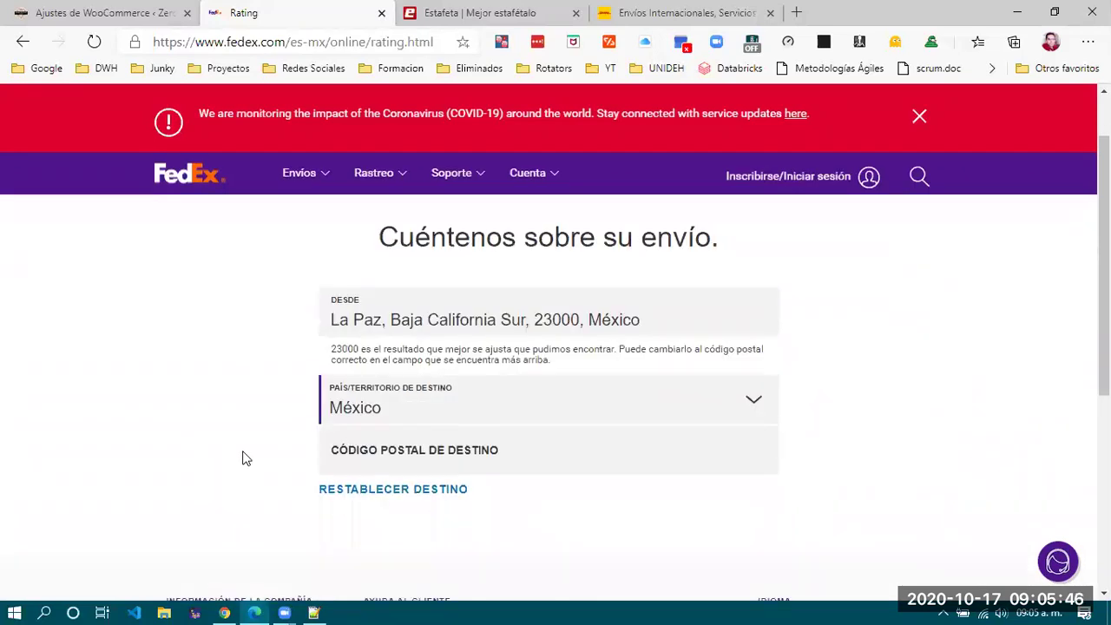
scroll(243, 458, up, 1)
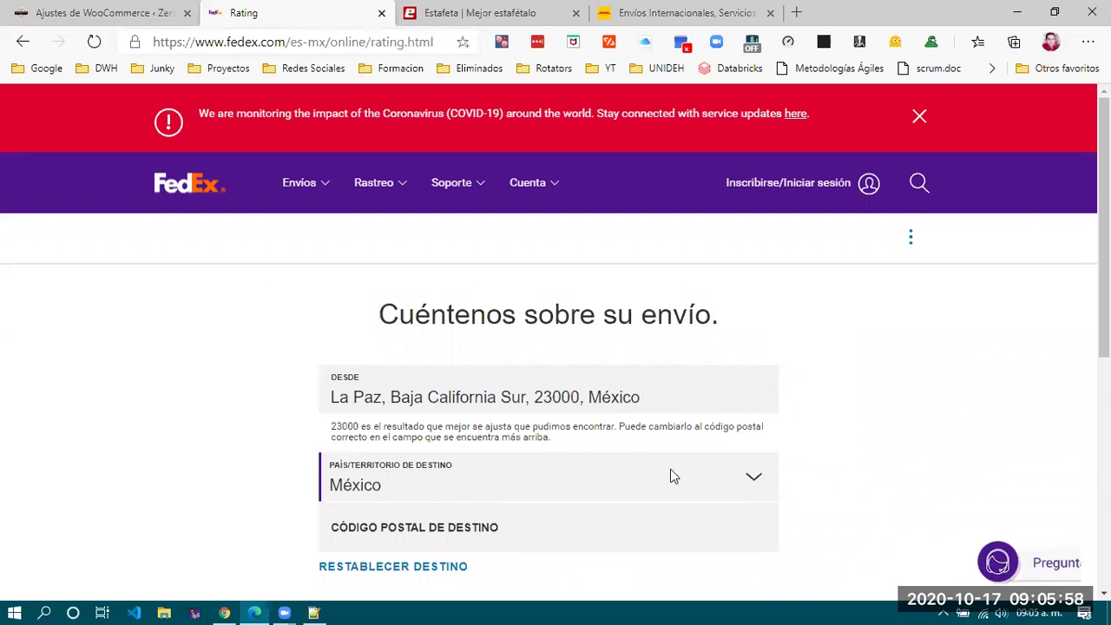
scroll(670, 475, down, 1)
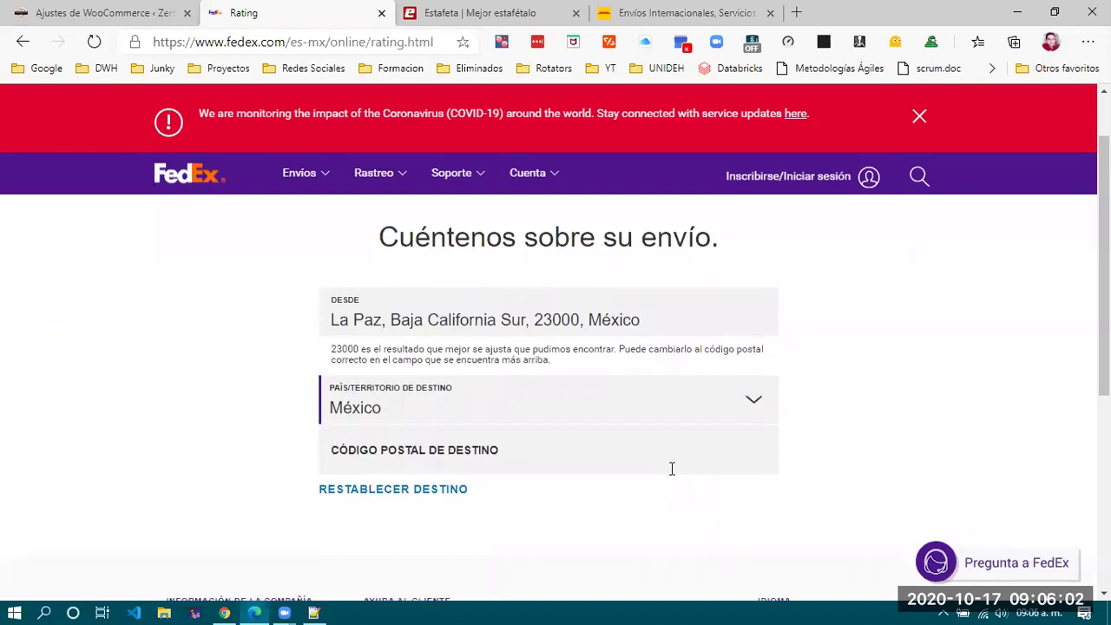
click(753, 404)
click(231, 413)
scroll(499, 439, down, 1)
scroll(496, 447, up, 2)
click(390, 405)
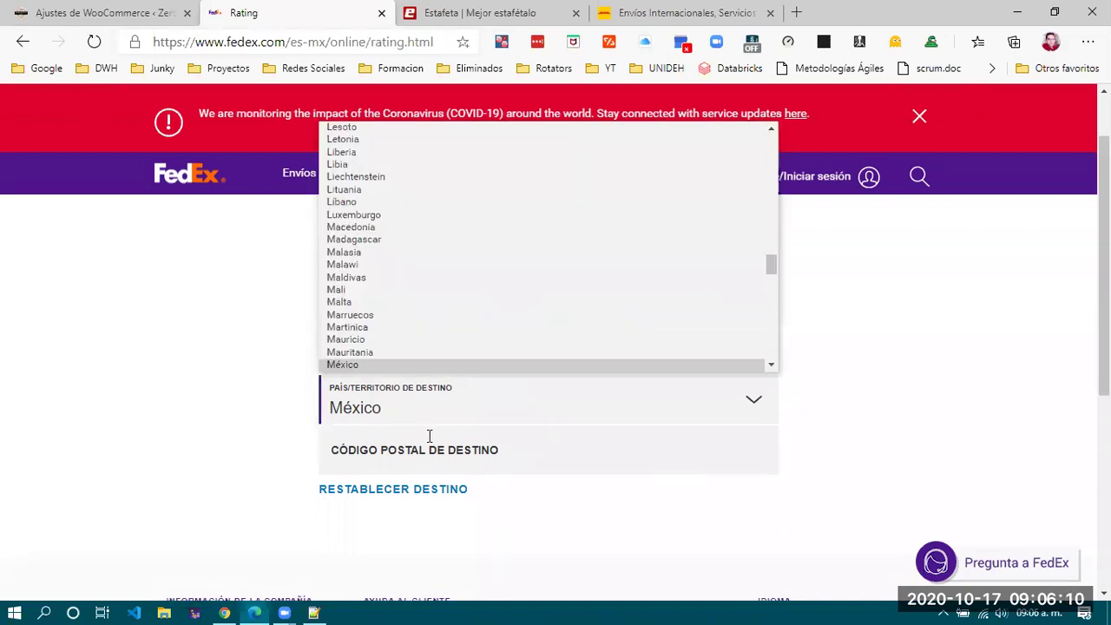
click(387, 365)
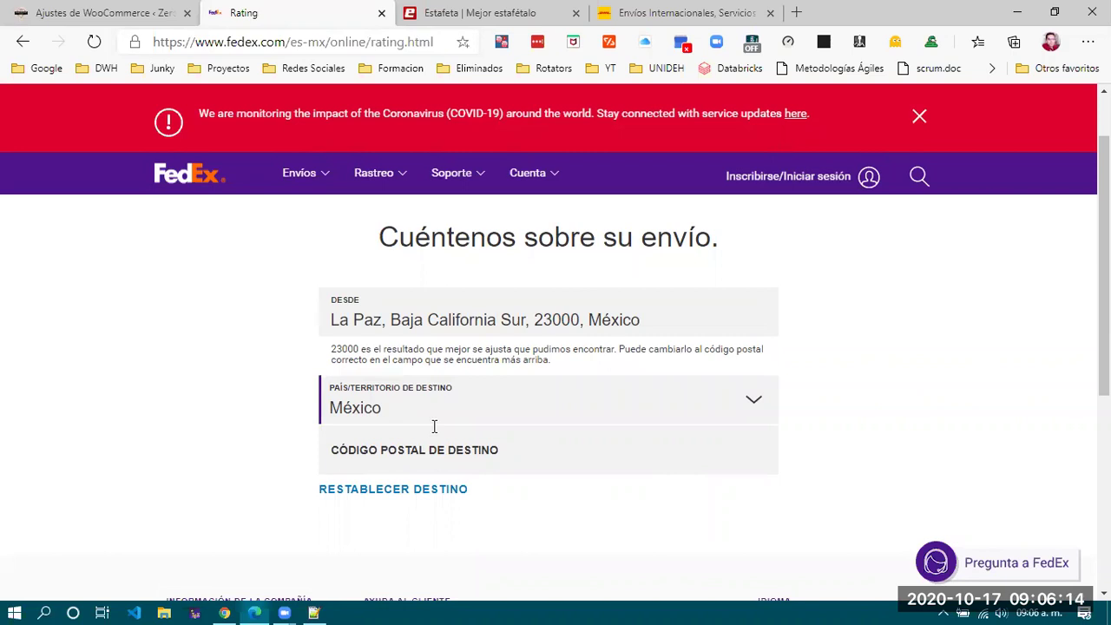
Reset the destination with RESTABLECER DESTINO and return to the empty HASTA field.
click(432, 455)
scroll(432, 458, down, 2)
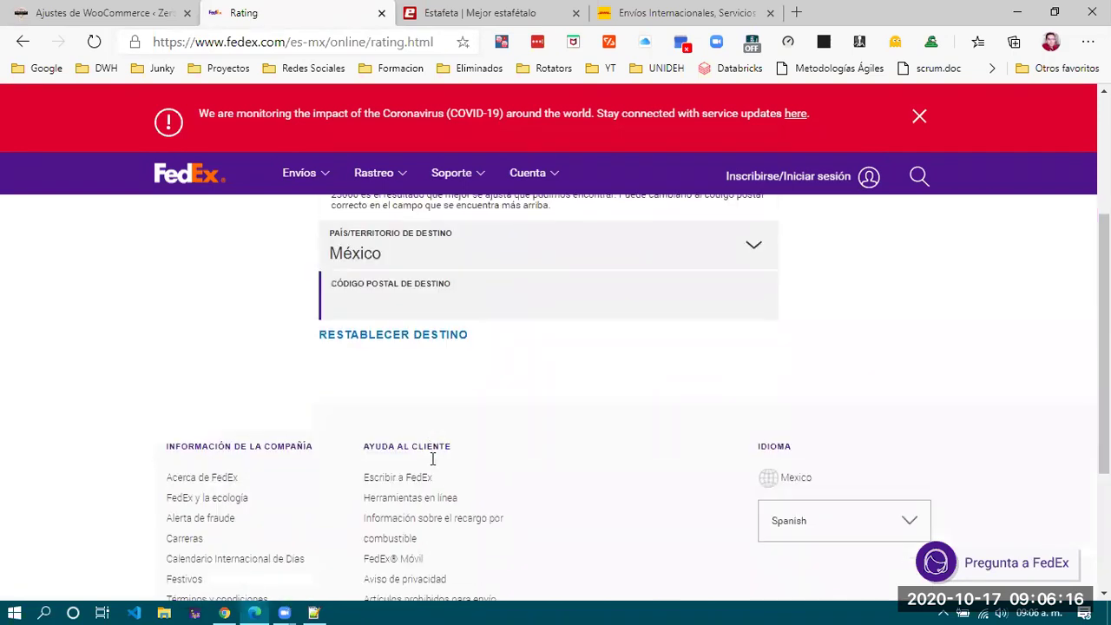
click(435, 337)
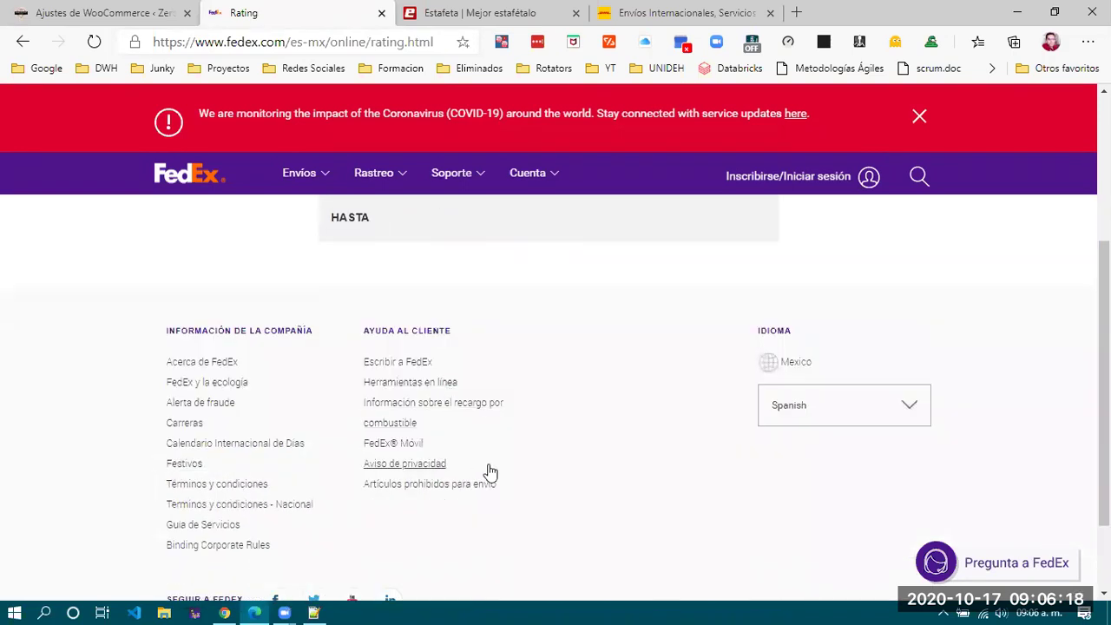
scroll(488, 471, up, 3)
click(387, 451)
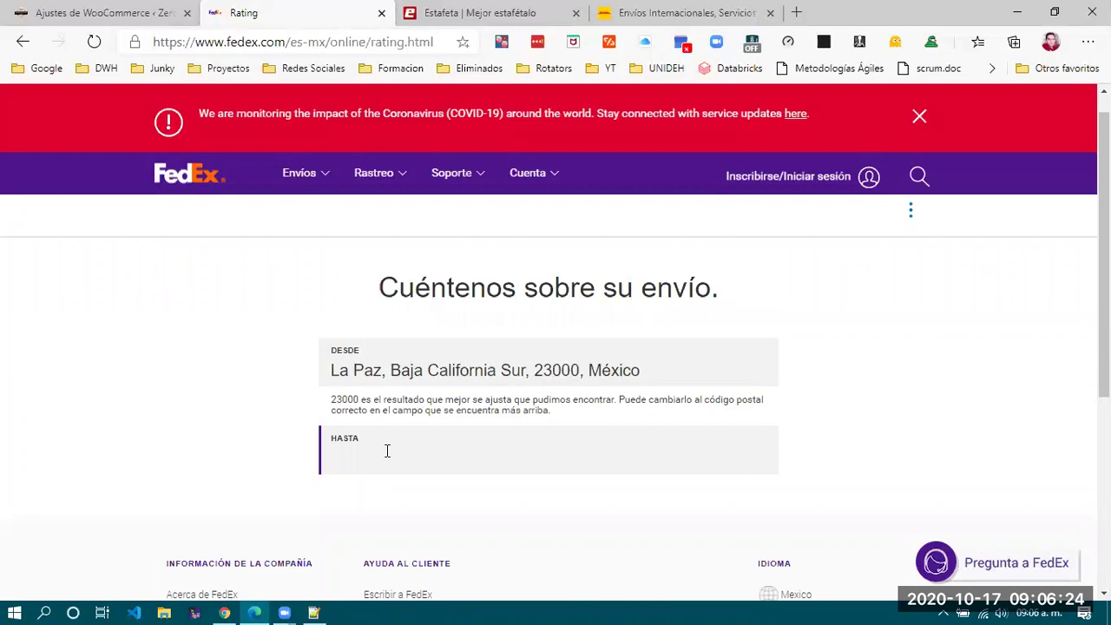
Set the destination to Valladolid, Yucatán, México from 'Vallado' and dismiss the COVID banner.
text(Vallado)
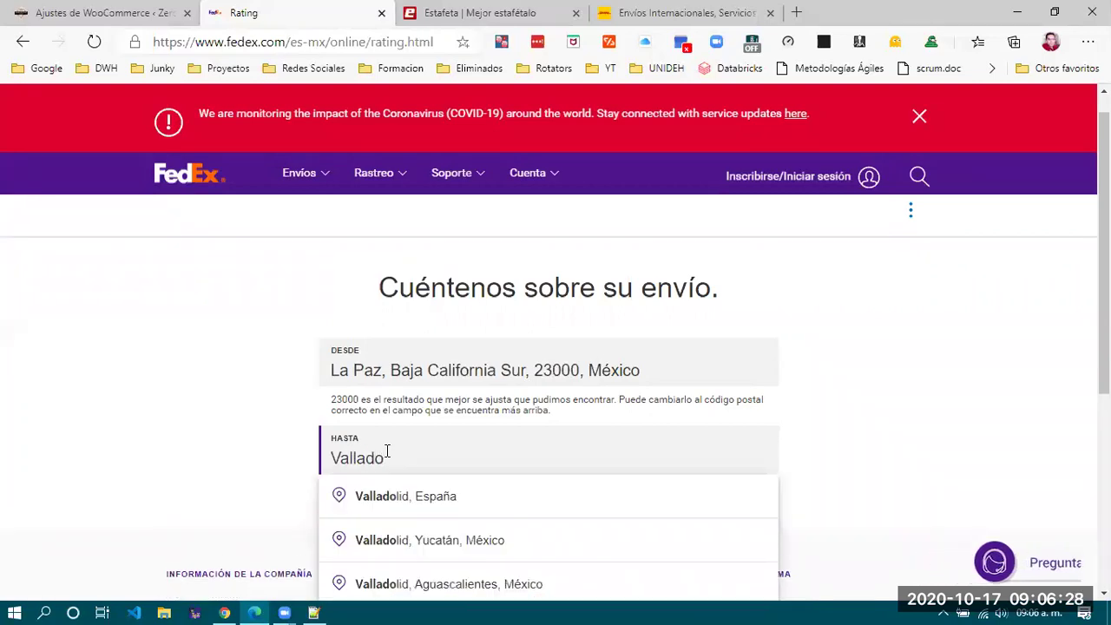
click(488, 540)
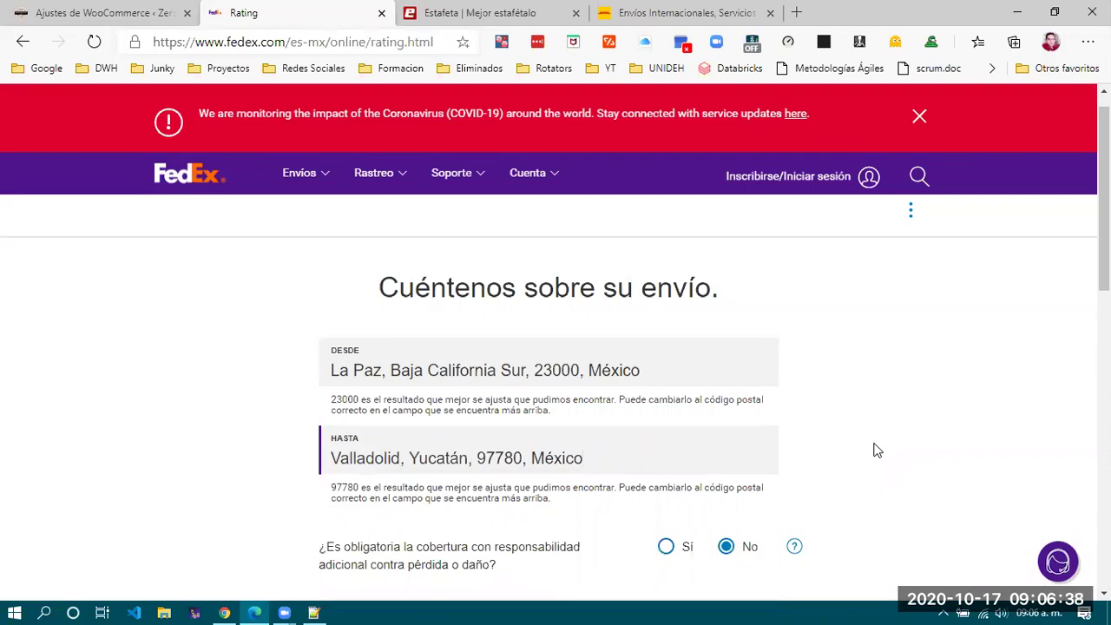
scroll(876, 449, down, 3)
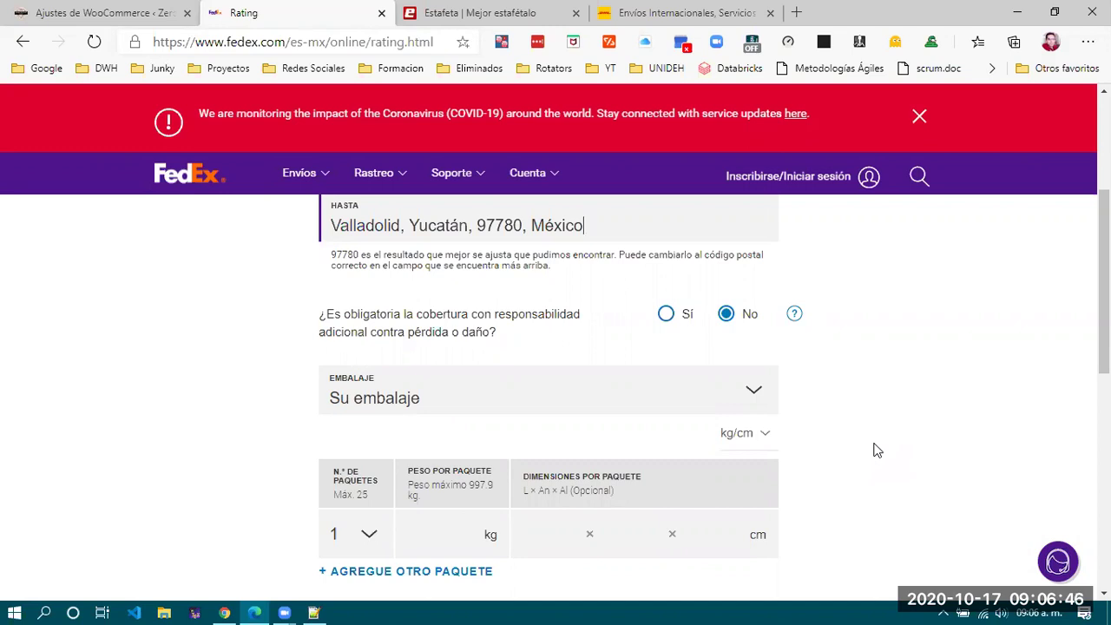
click(919, 116)
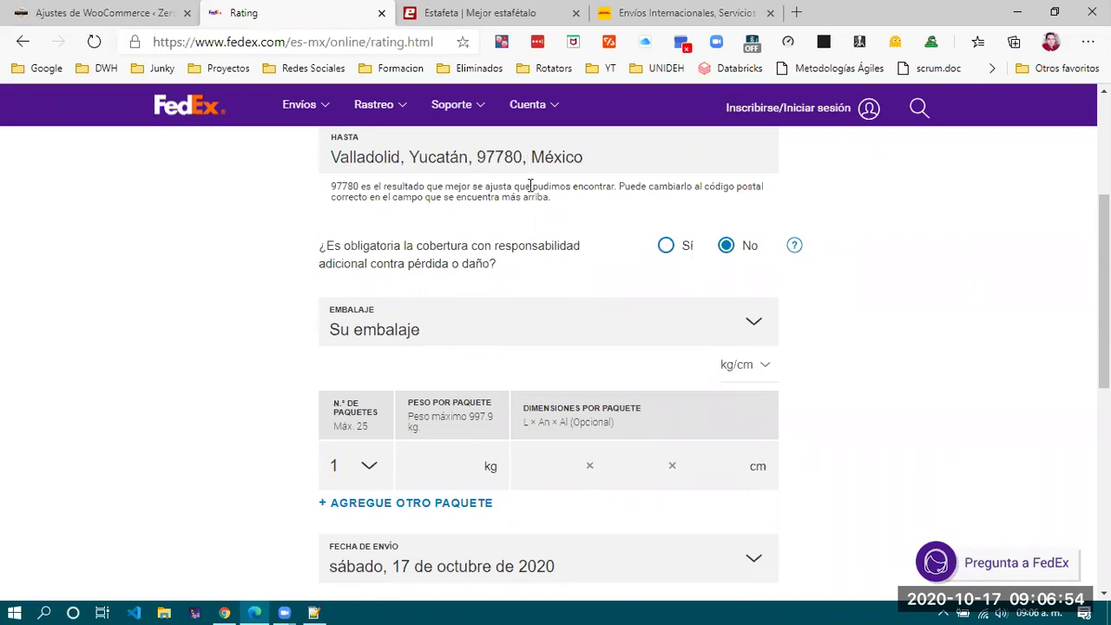
scroll(530, 185, up, 1)
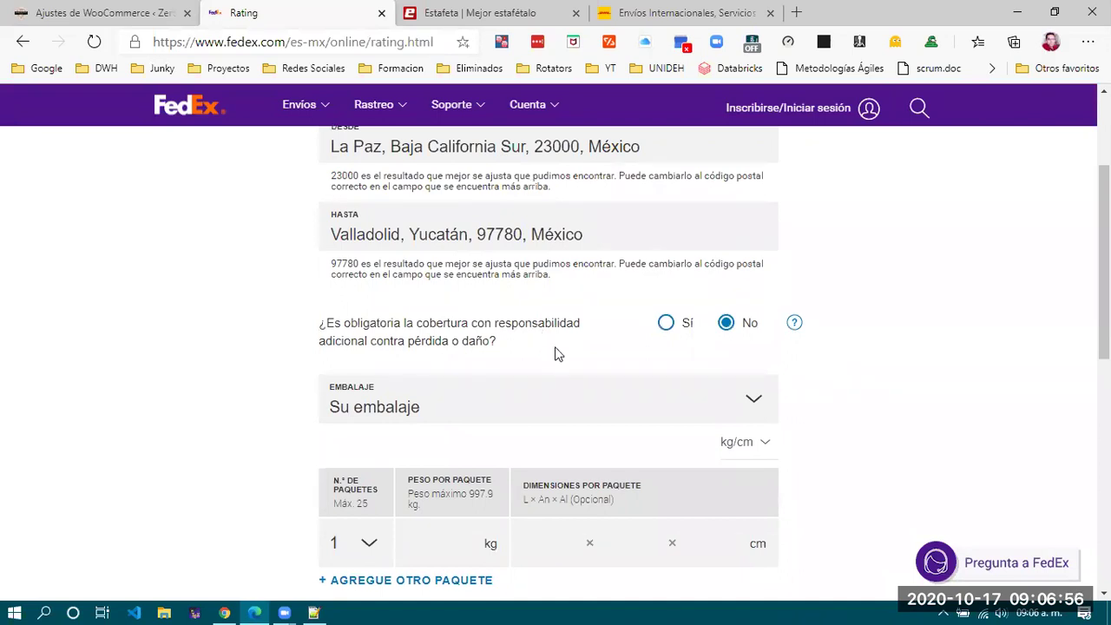
scroll(562, 356, down, 1)
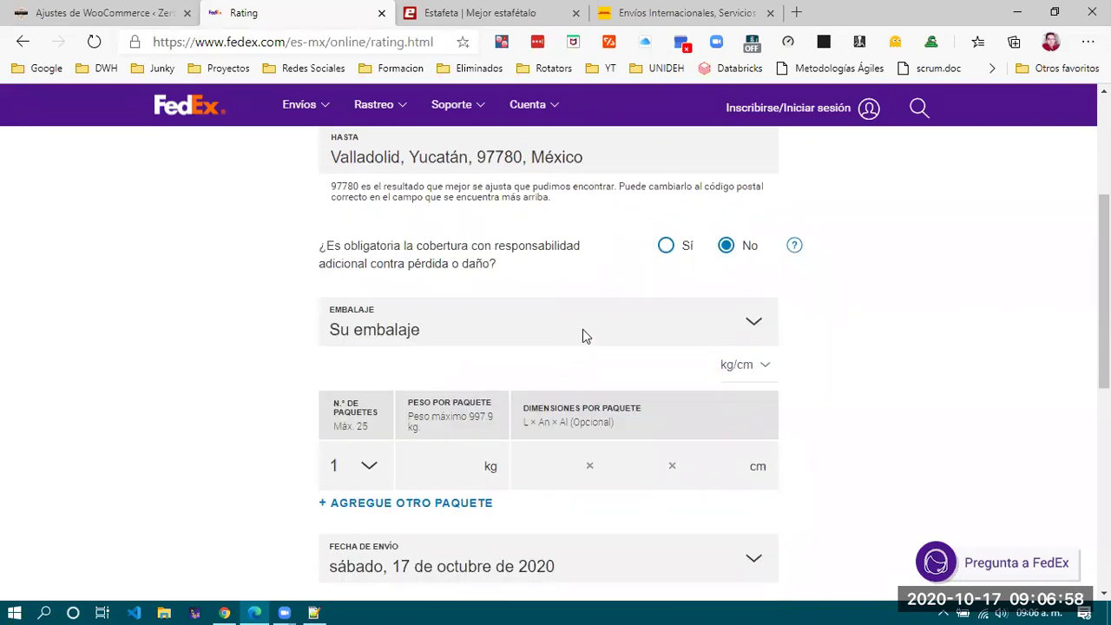
Keep Su embalaje packaging and kg/cm units, check the 97780 postal code, and enter the weight field.
click(582, 331)
click(582, 329)
click(759, 368)
click(760, 368)
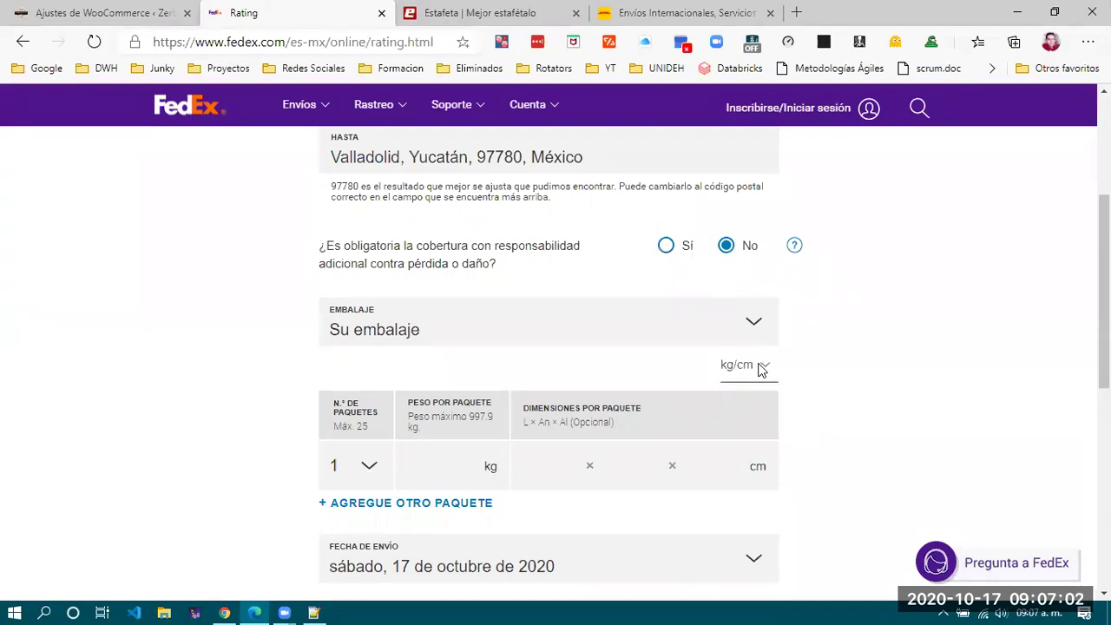
click(577, 460)
click(446, 466)
scroll(272, 446, down, 1)
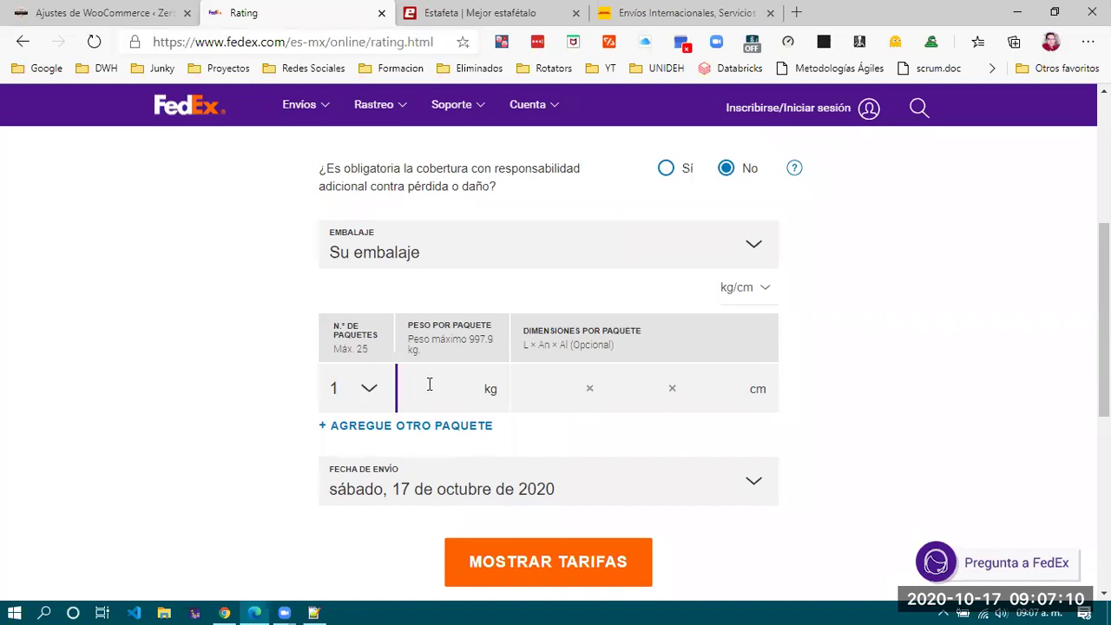
scroll(426, 384, up, 4)
drag(476, 389, 521, 388)
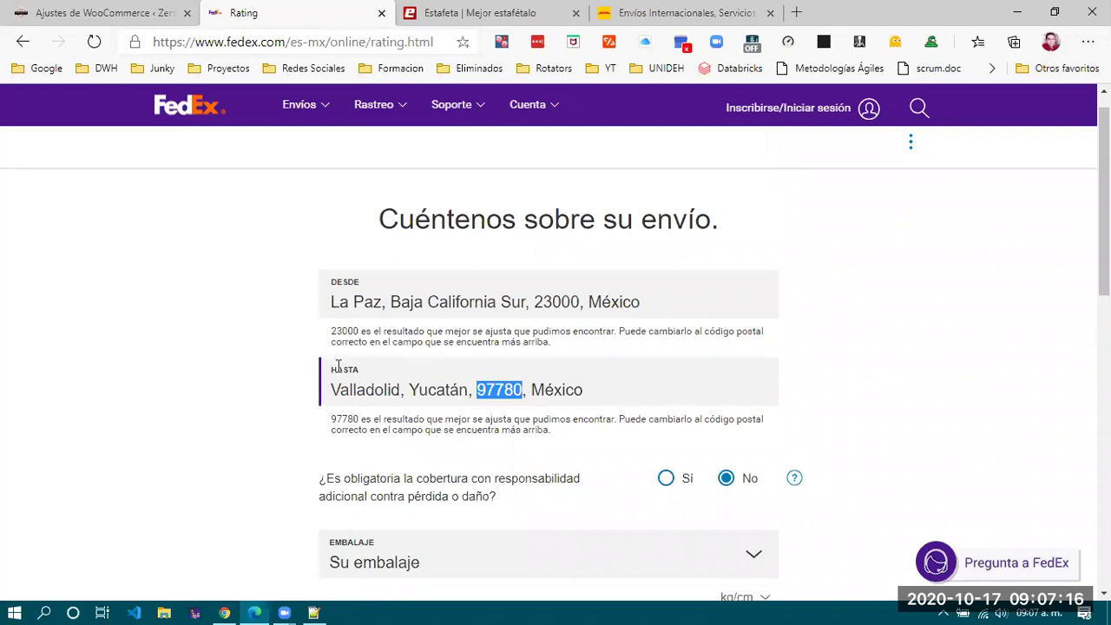
click(960, 420)
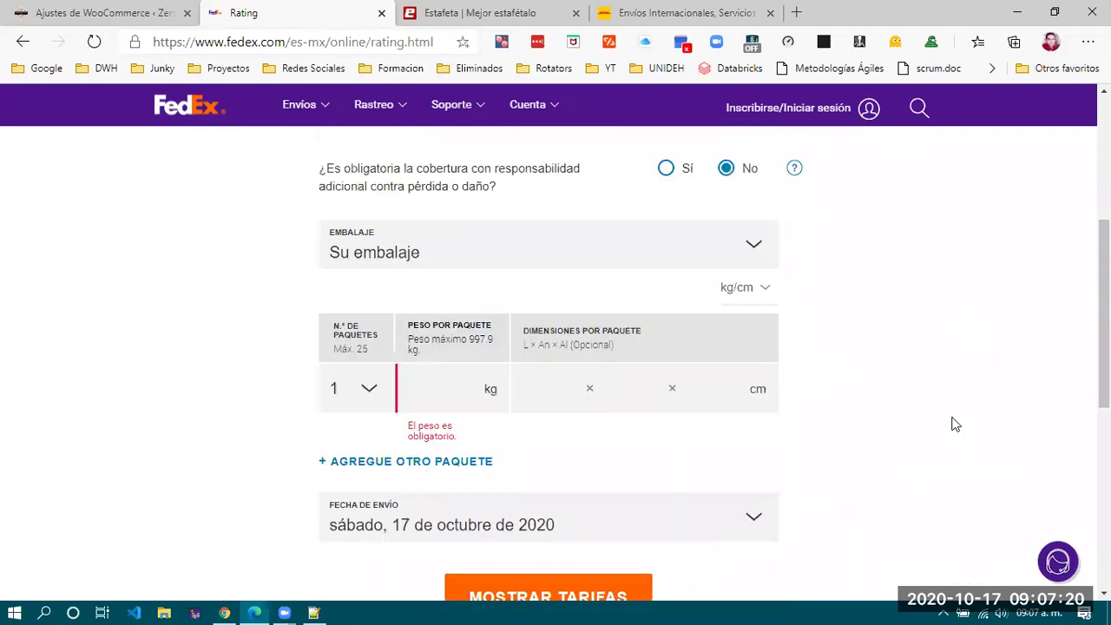
click(445, 389)
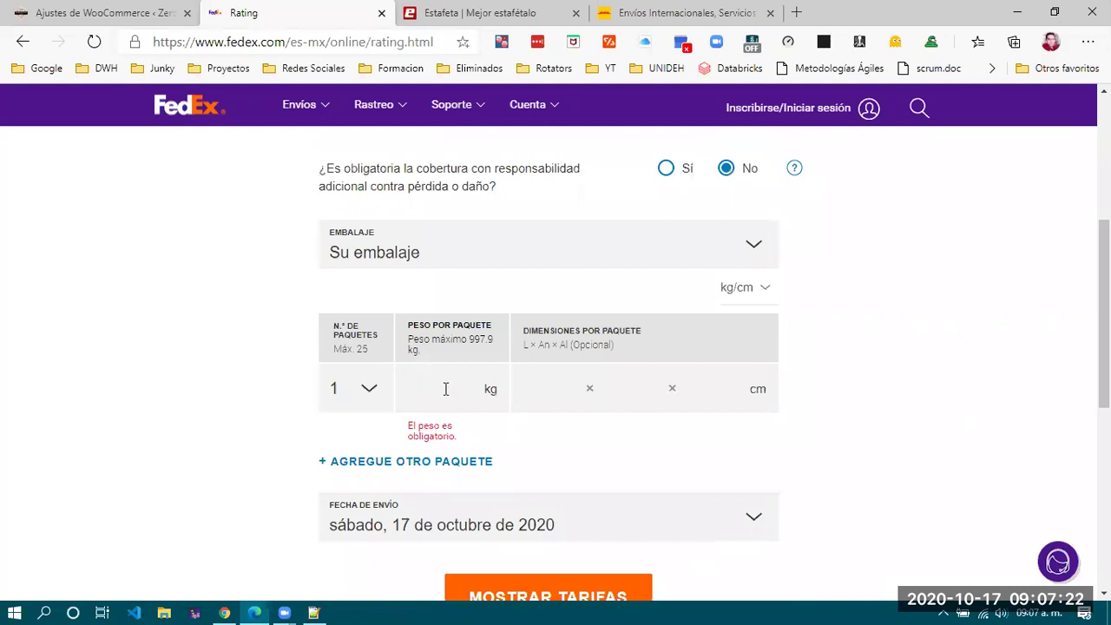
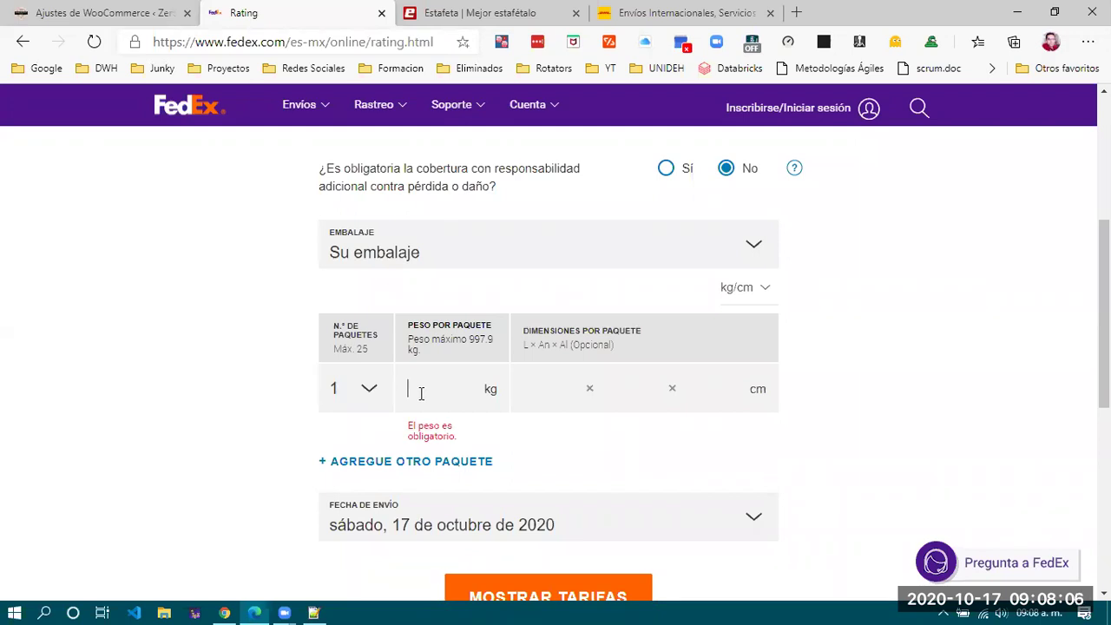
Enter 2 kg and 50×50×50 cm in FedEx Rating and show the rates.
text(2)
click(544, 396)
text(50)
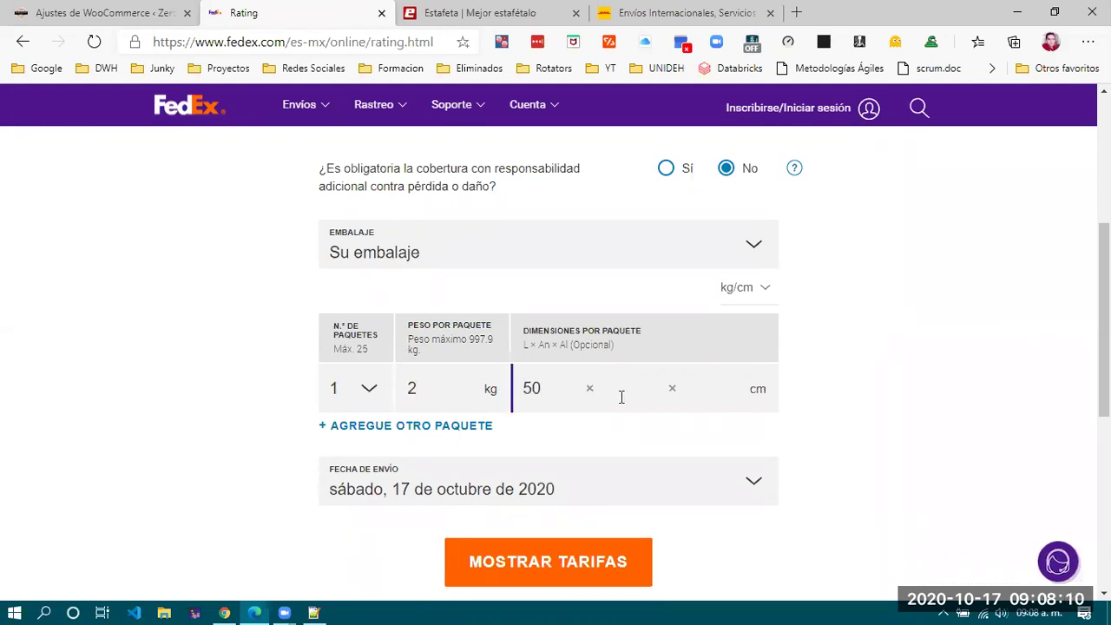
click(622, 396)
text(5050)
click(837, 381)
scroll(826, 421, down, 1)
click(529, 487)
scroll(531, 486, down, 1)
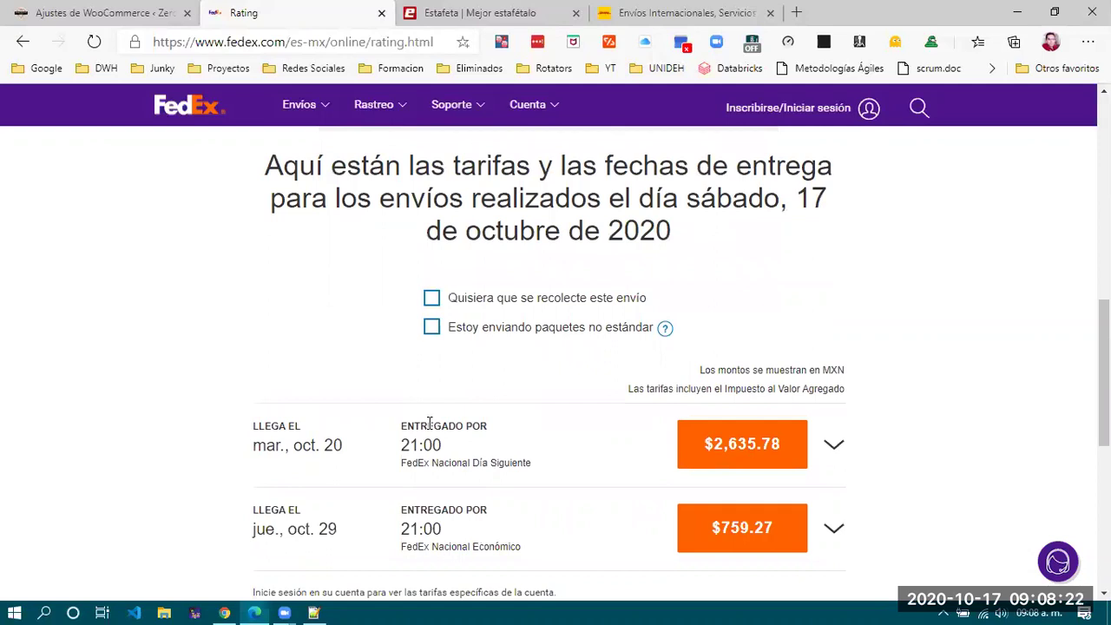
Tick 'Quisiera que se recolecte este envío' and review the updated rate rows.
scroll(429, 423, up, 1)
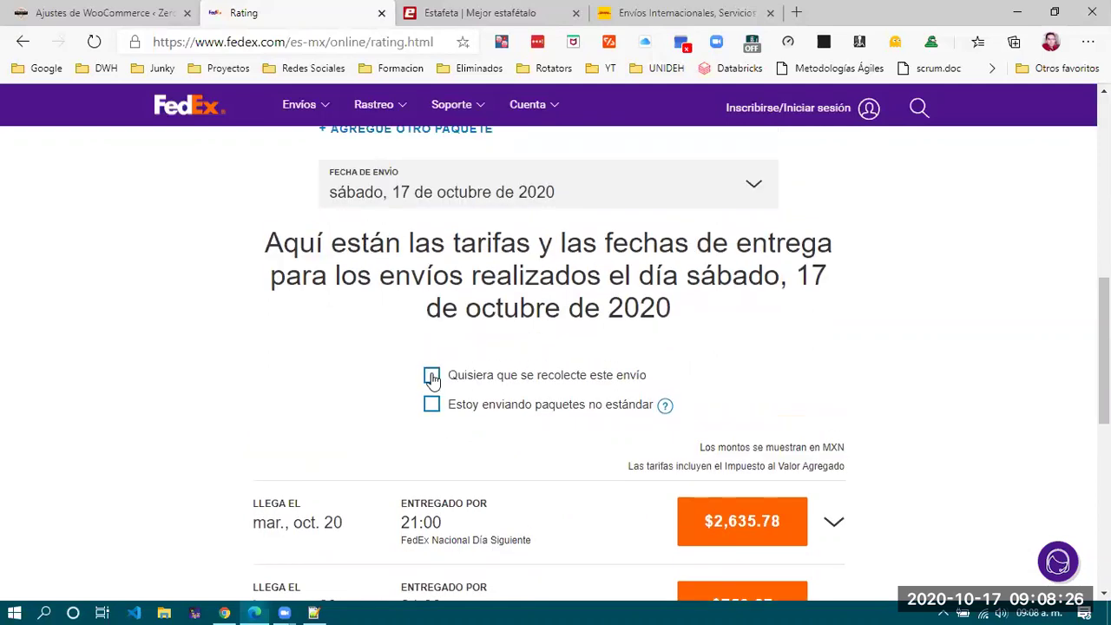
click(431, 378)
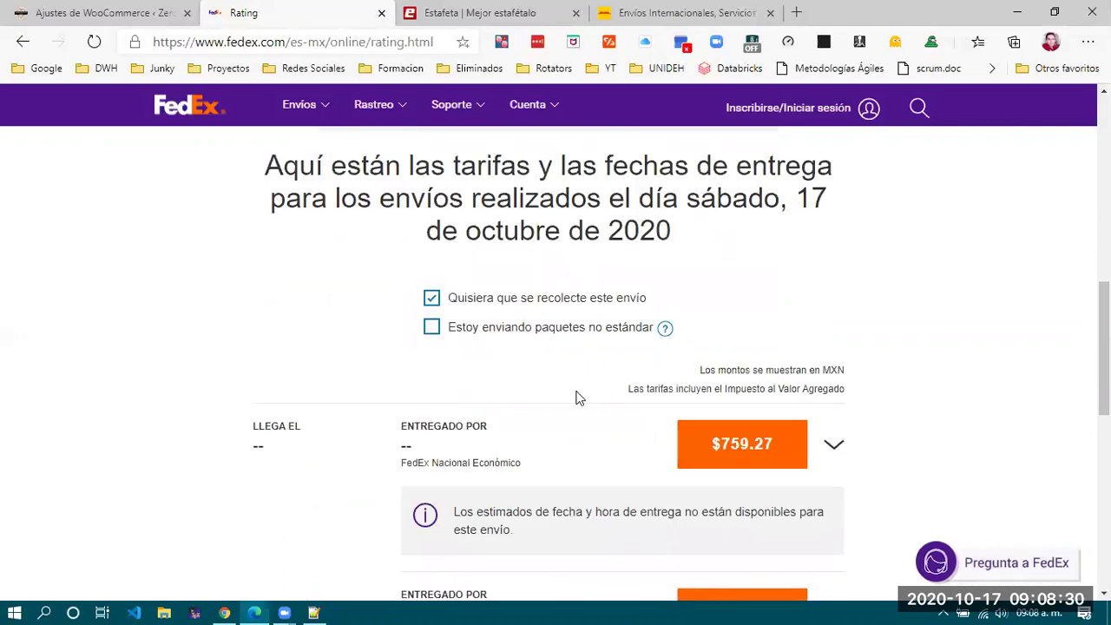
scroll(578, 397, down, 2)
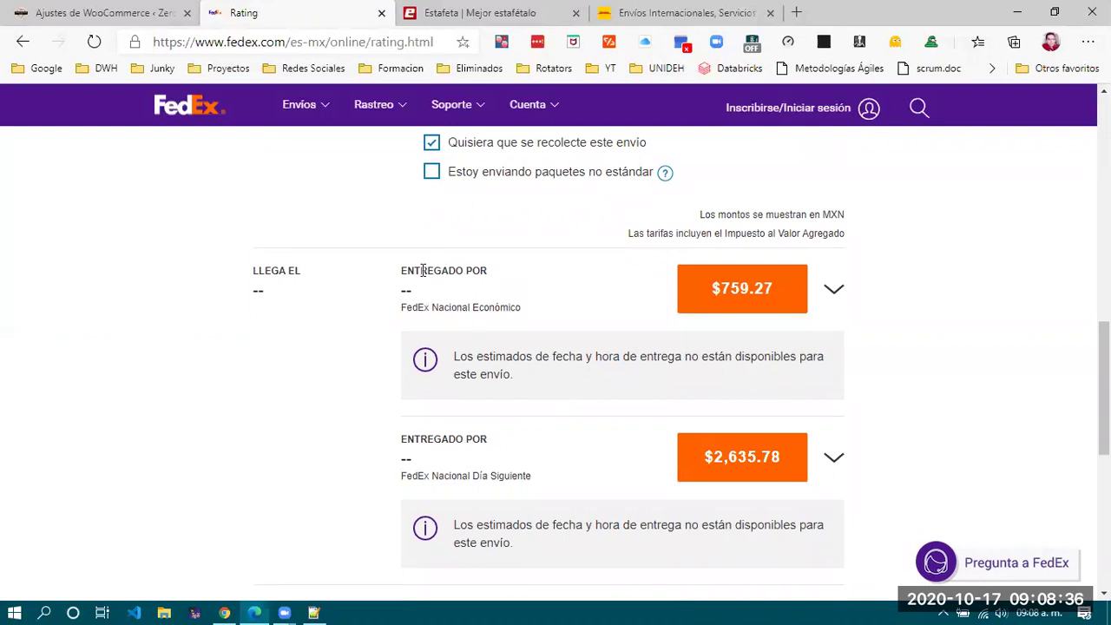
scroll(570, 304, down, 1)
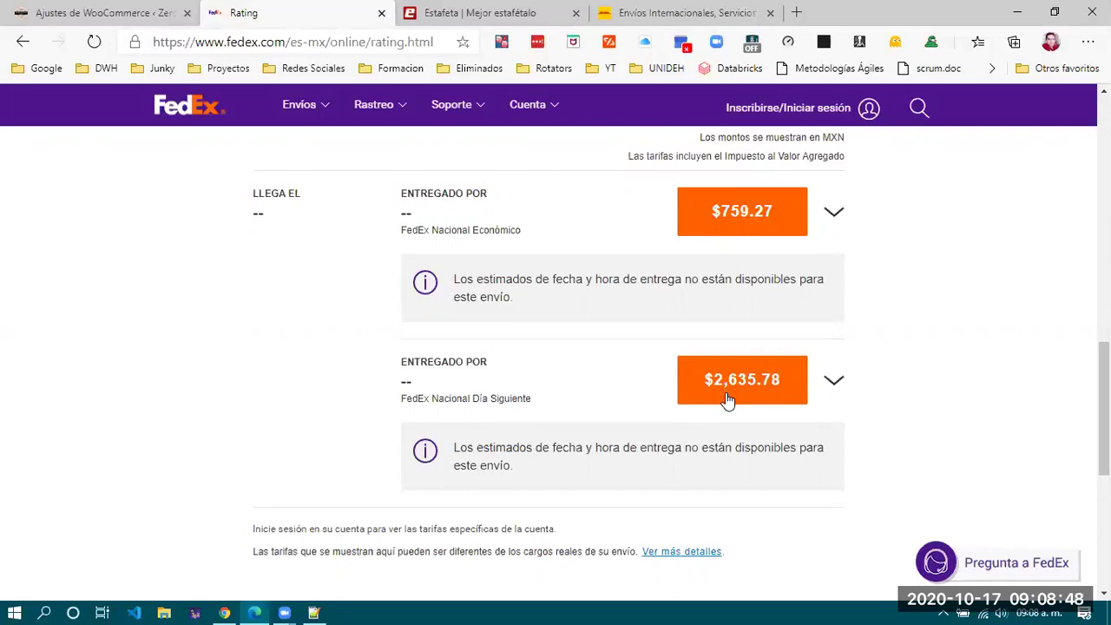
scroll(565, 442, down, 2)
scroll(564, 441, up, 5)
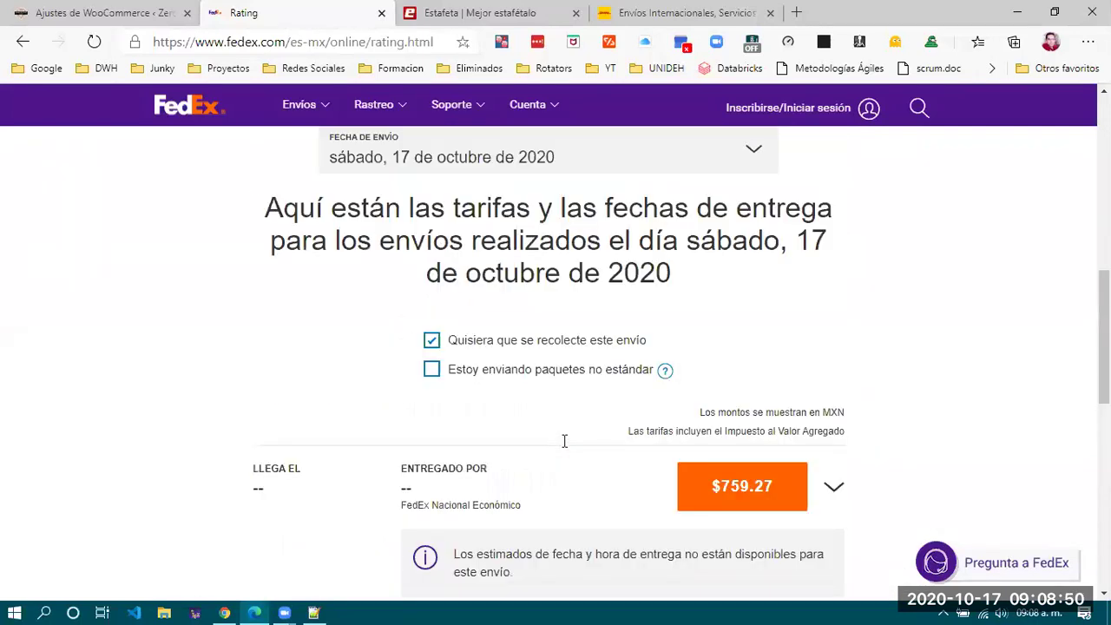
scroll(564, 441, up, 2)
Change the package to 1 kg and 25×25×25 cm, then recalculate the FedEx rates.
double_click(453, 246)
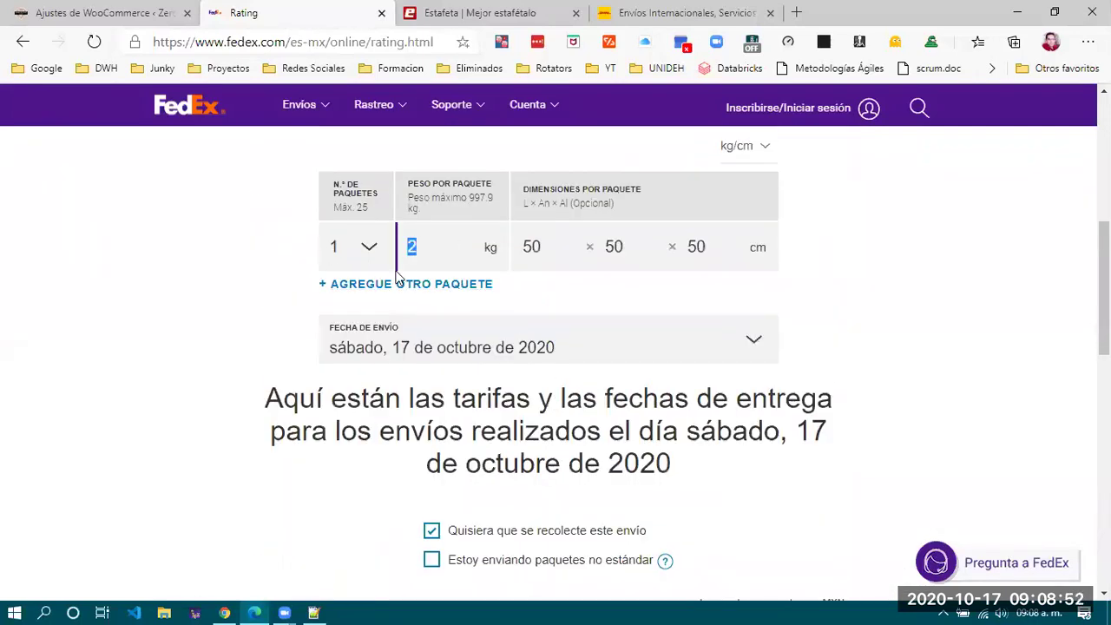
text(1)
key(Tab)
text(25)
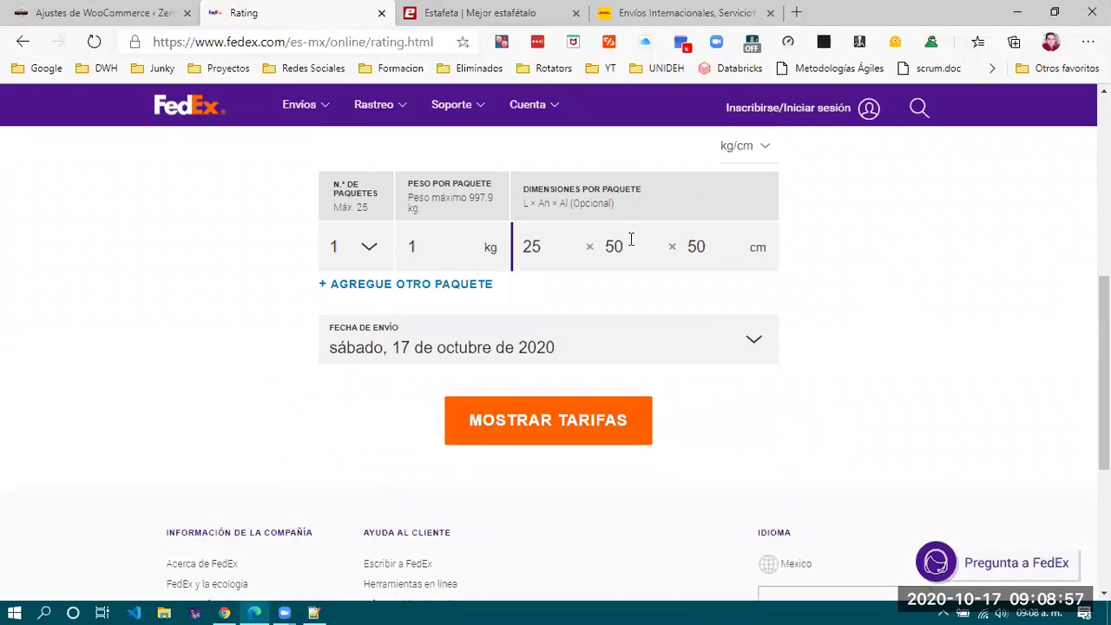
key(Tab)
text(25)
double_click(694, 246)
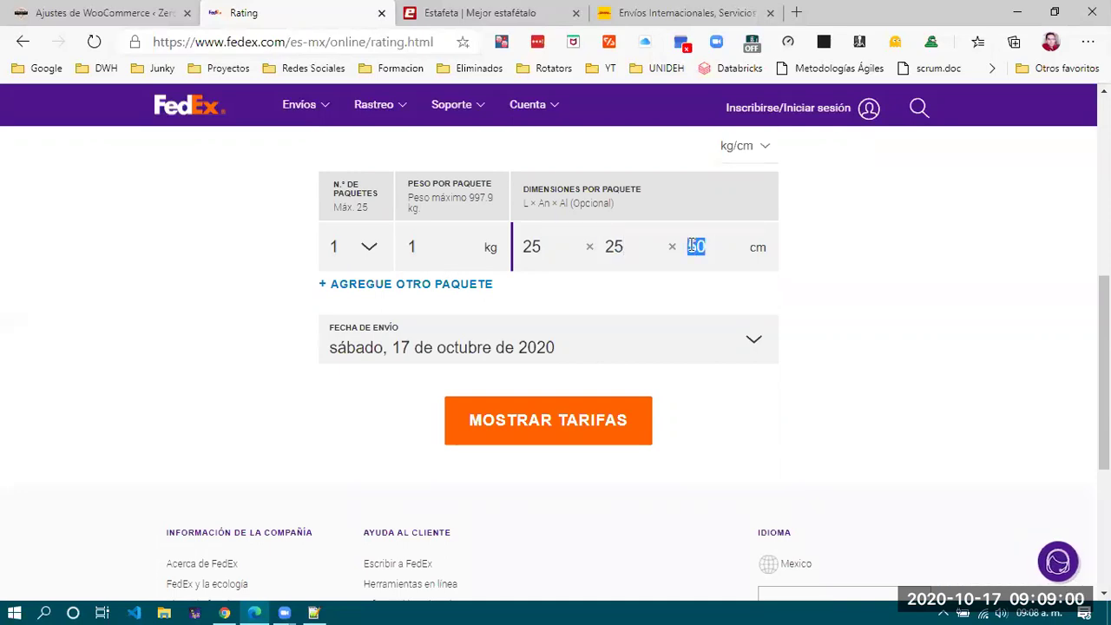
text(25)
click(516, 426)
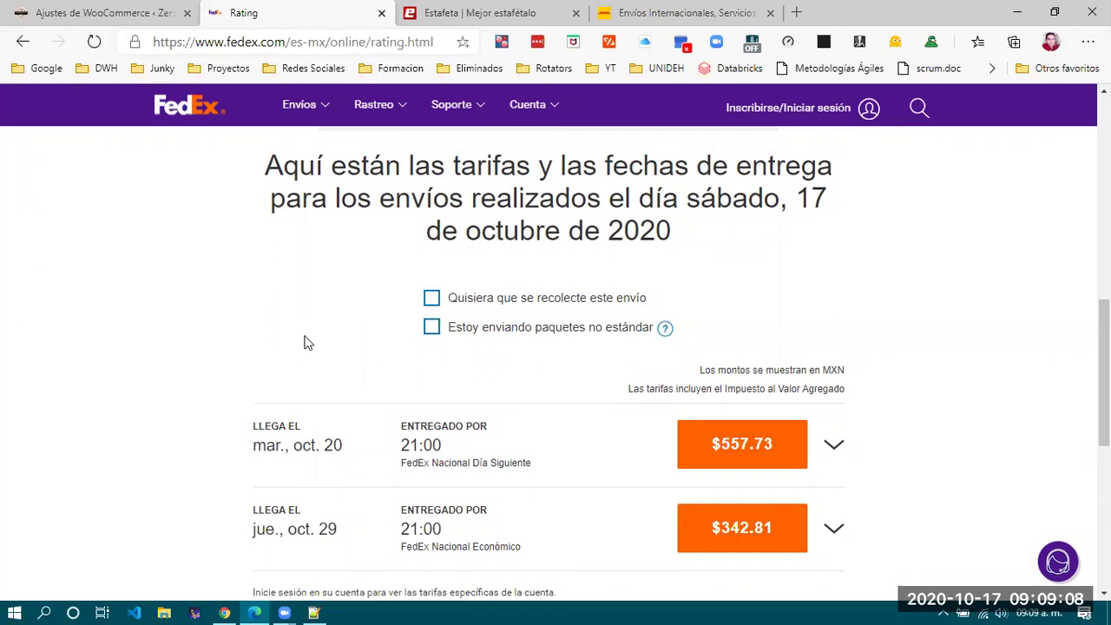
scroll(304, 343, down, 2)
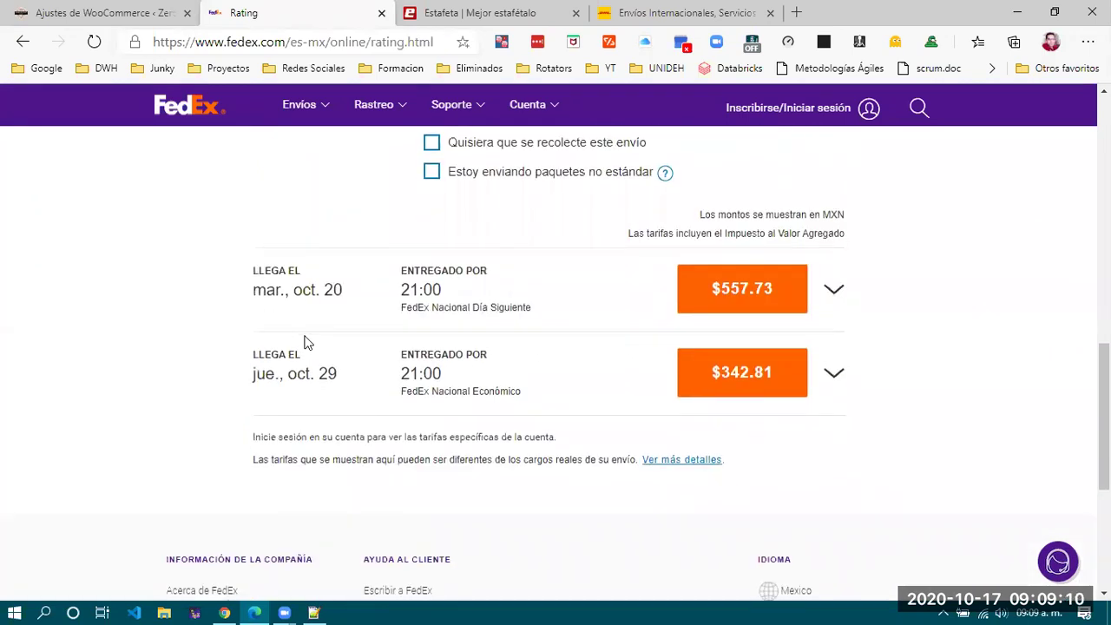
scroll(303, 343, up, 5)
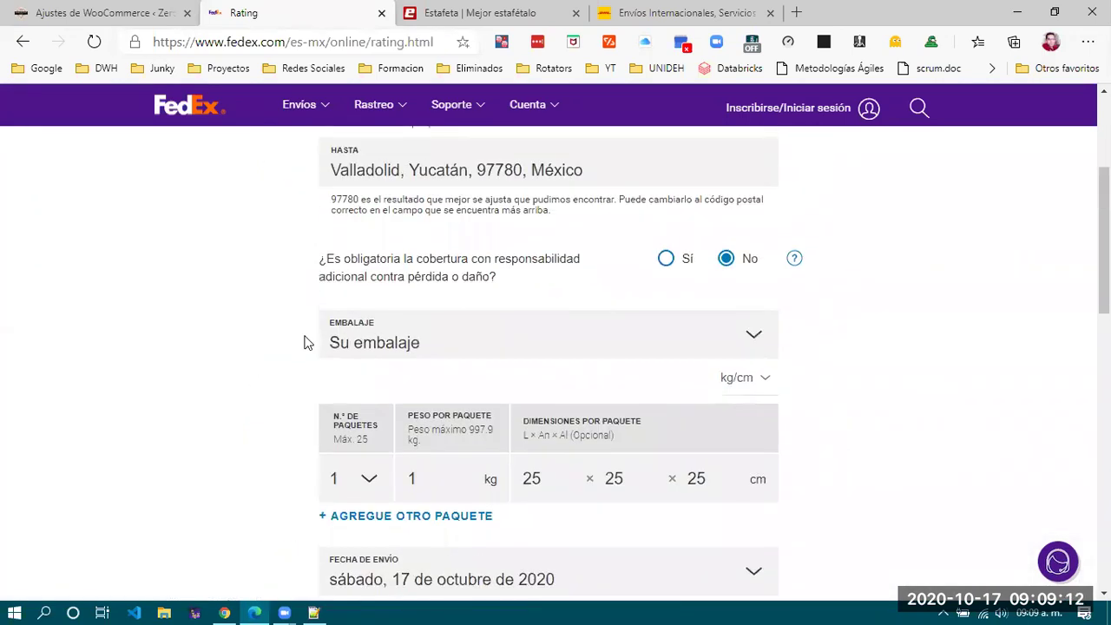
scroll(305, 340, down, 5)
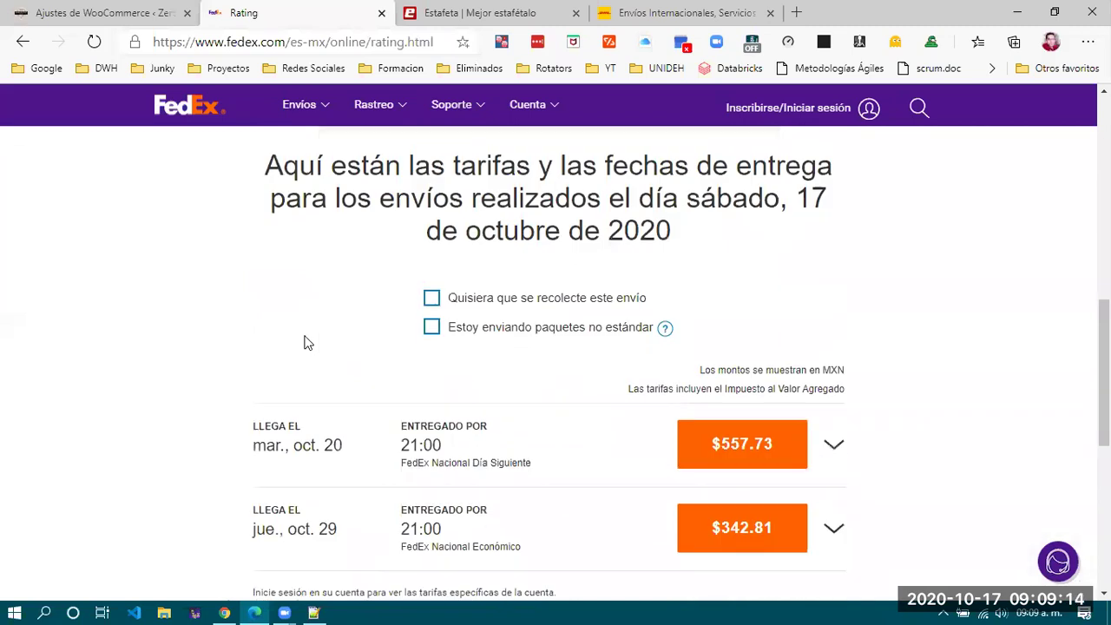
scroll(304, 341, down, 2)
scroll(304, 341, up, 1)
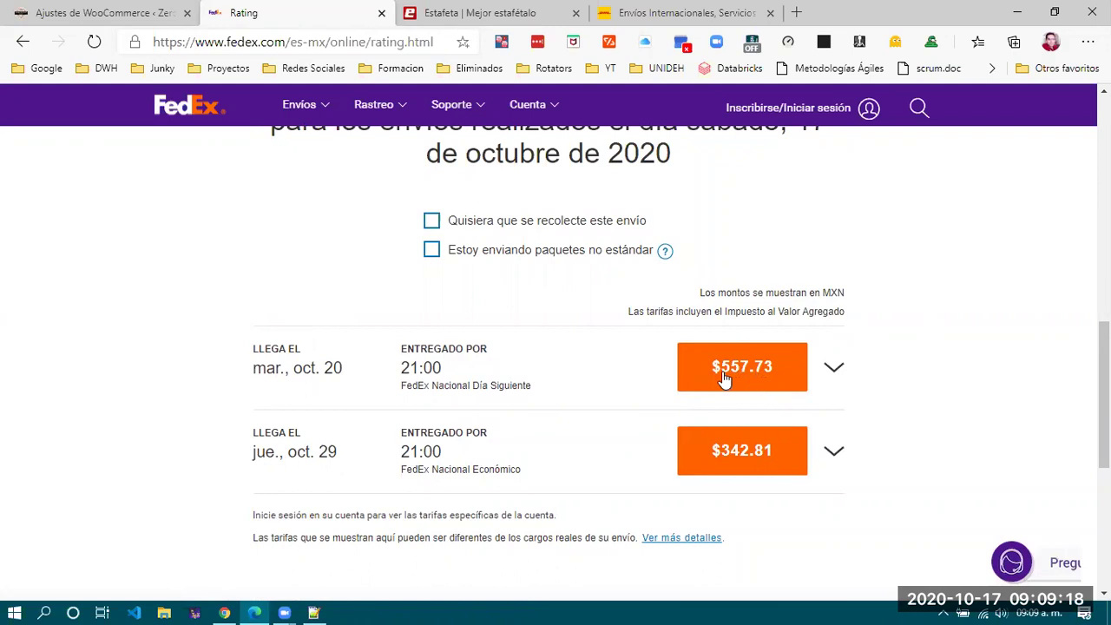
scroll(555, 364, up, 2)
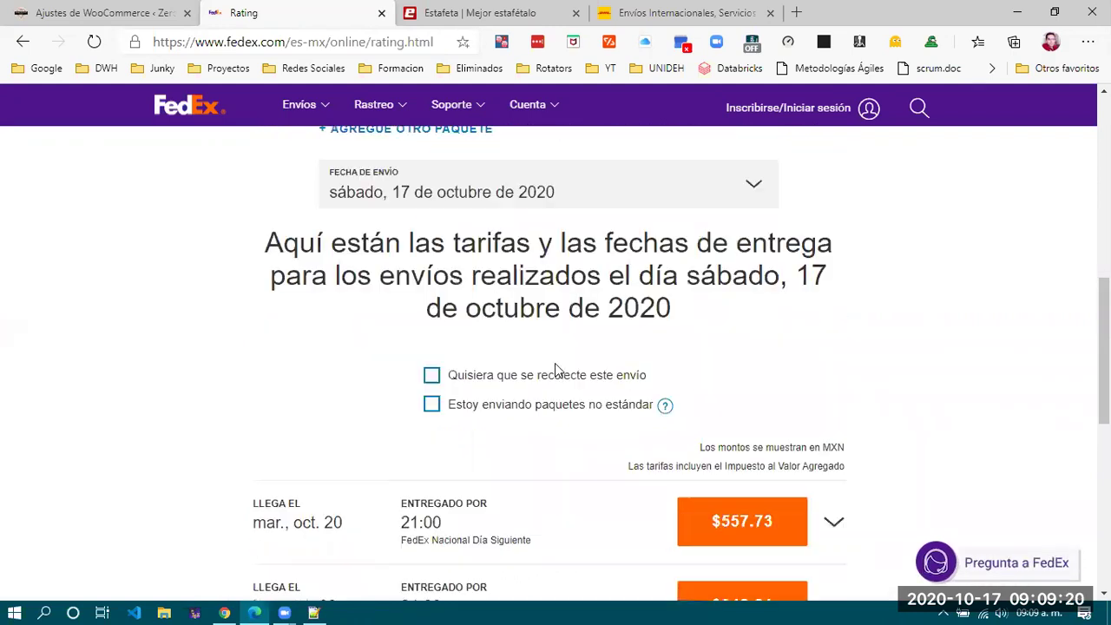
scroll(556, 369, up, 2)
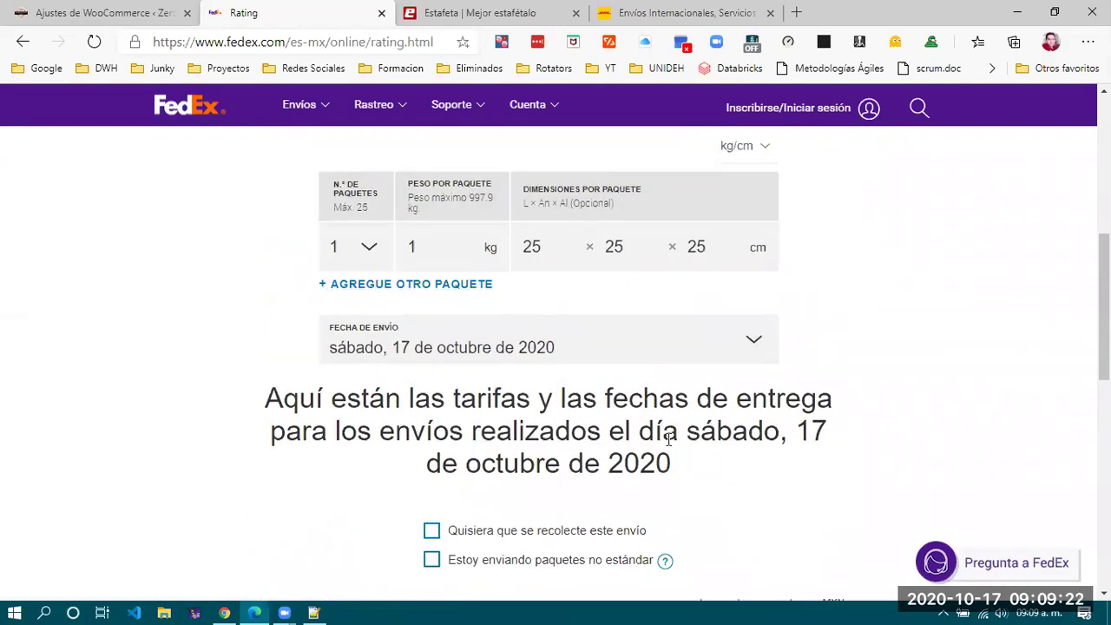
scroll(668, 440, down, 4)
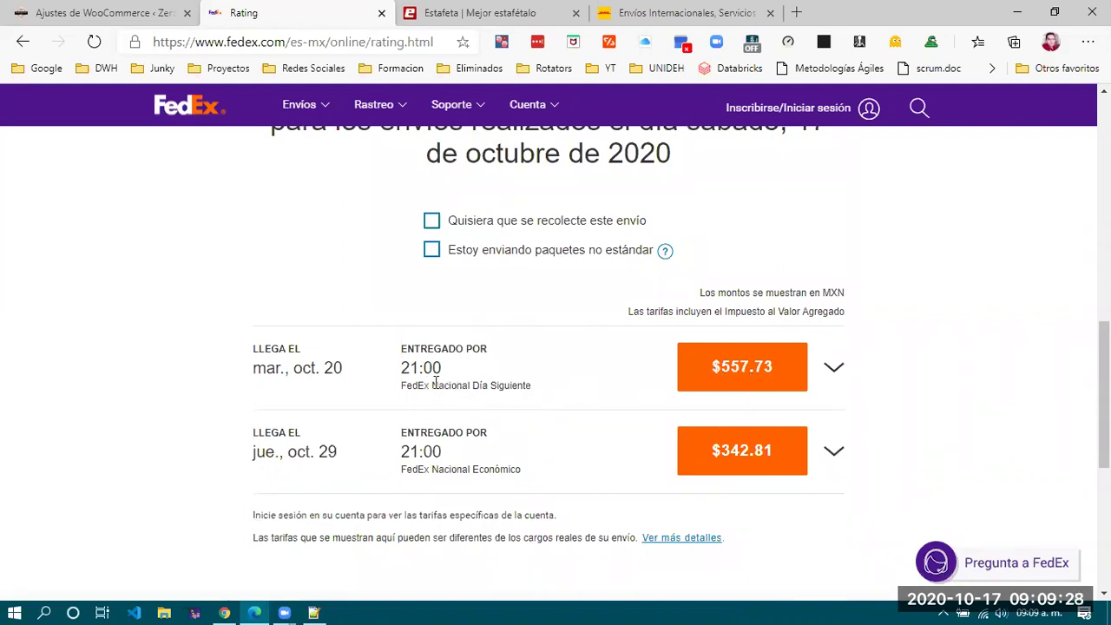
scroll(436, 382, up, 6)
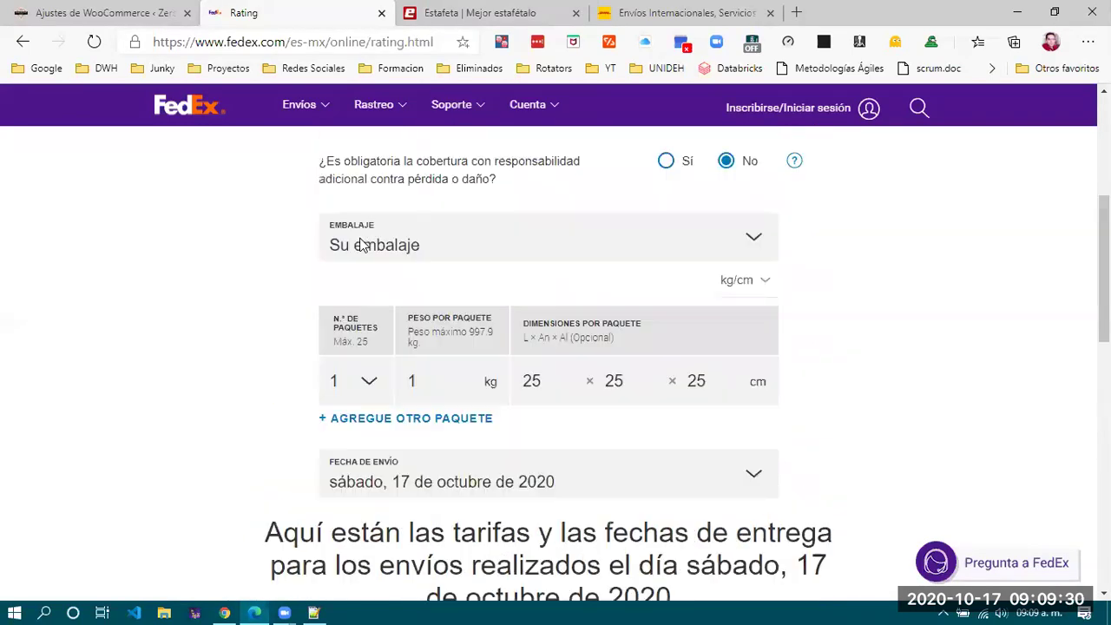
scroll(362, 246, up, 4)
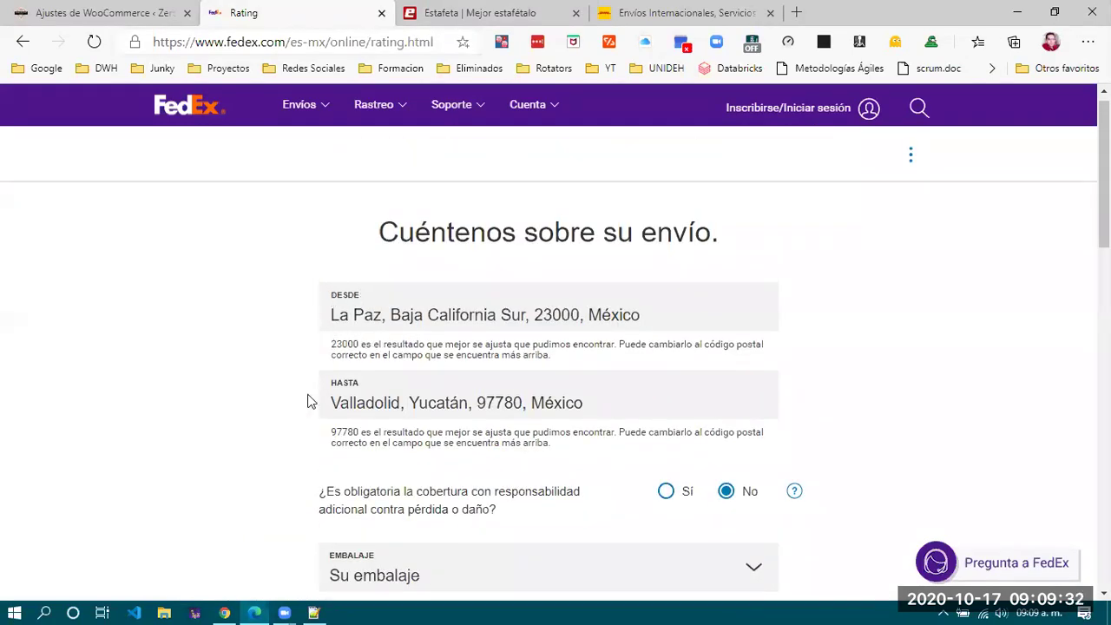
scroll(226, 483, down, 6)
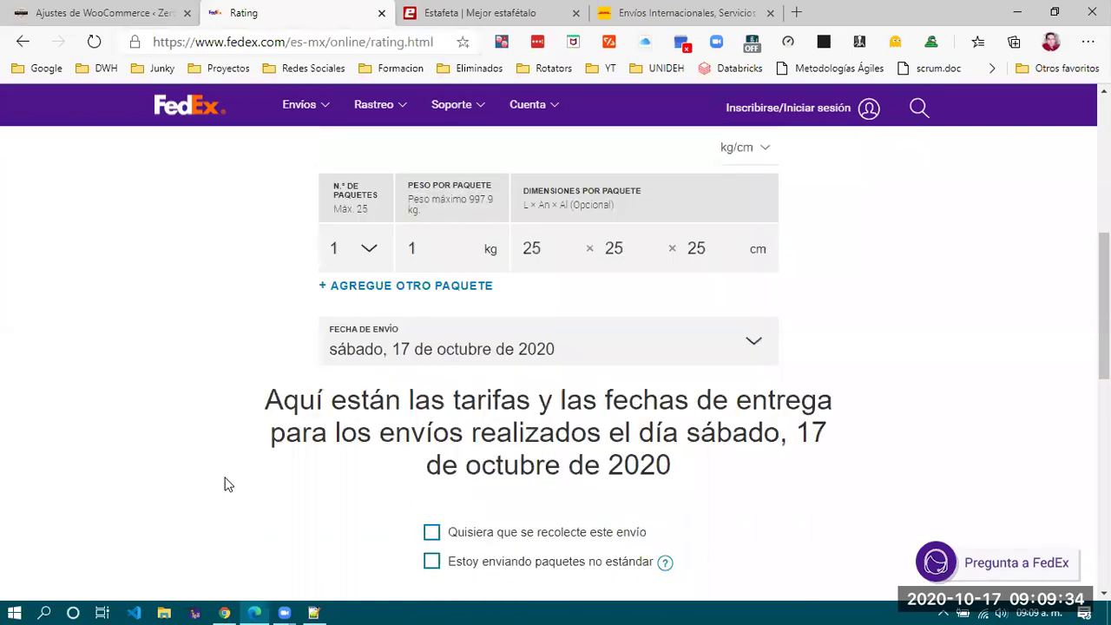
scroll(224, 483, down, 5)
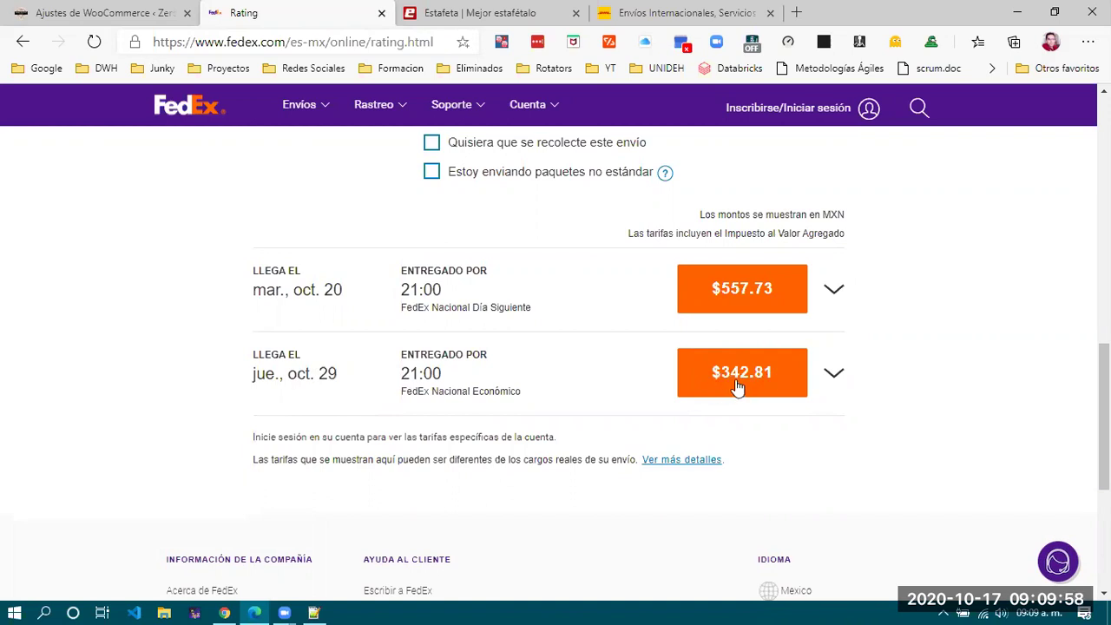
scroll(725, 403, up, 5)
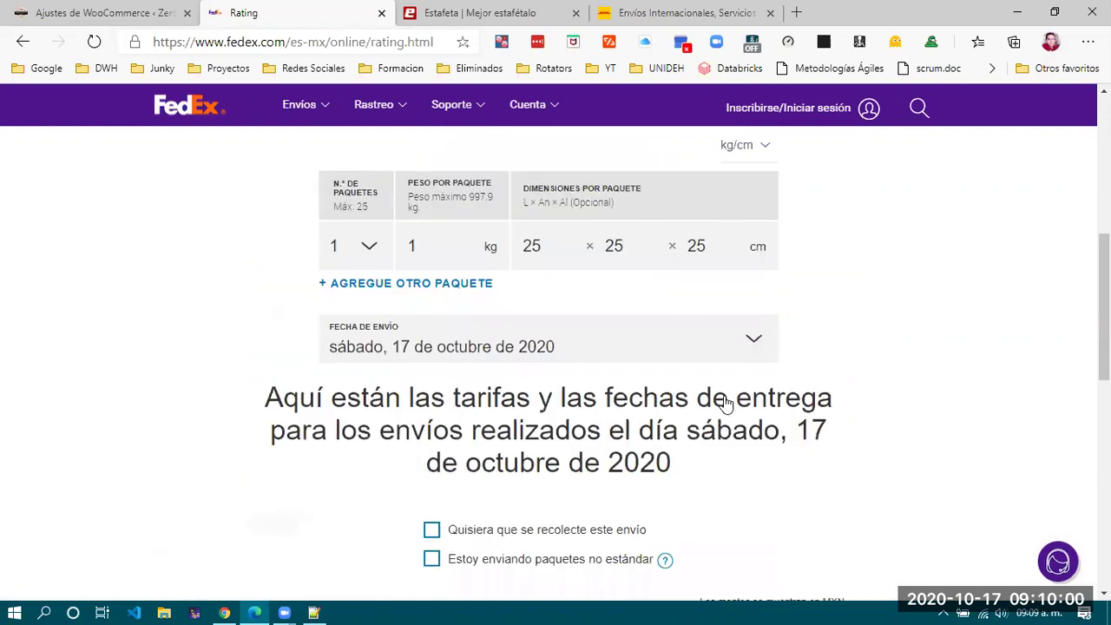
scroll(725, 404, up, 6)
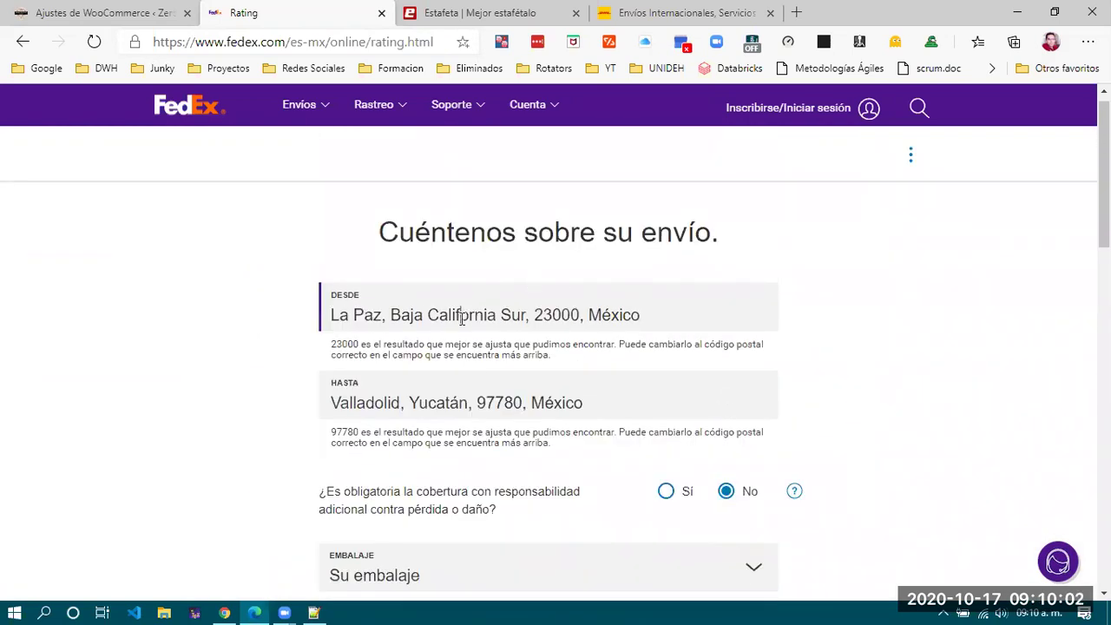
Set DESDE to Pachuca de Soto and HASTA to Monterrey, Nuevo León.
double_click(461, 318)
drag(692, 311, 228, 333)
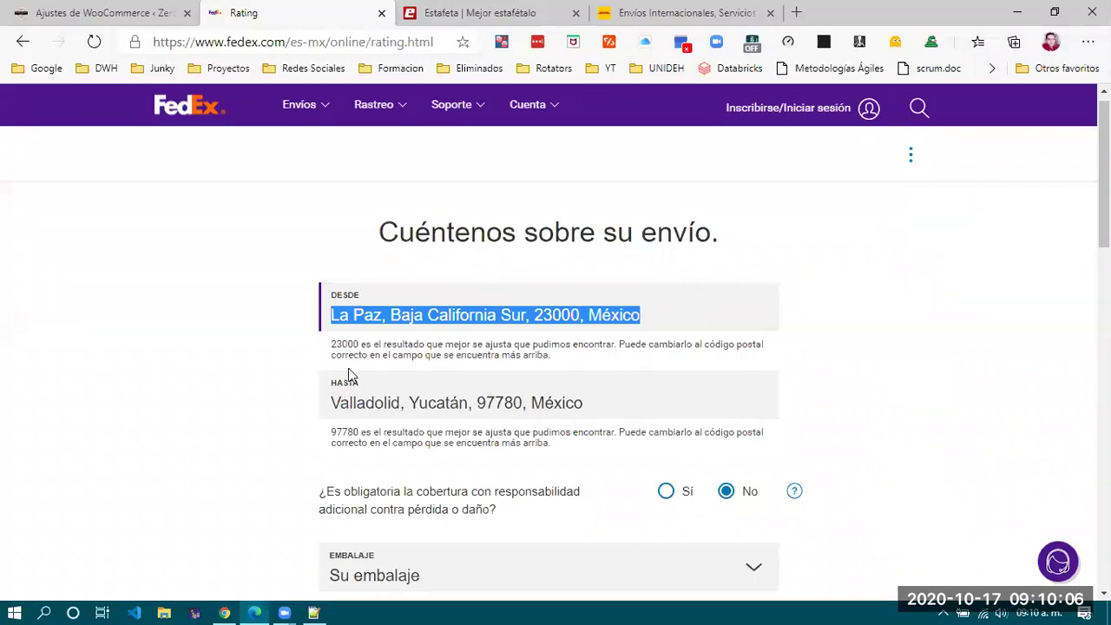
key(BackSpace)
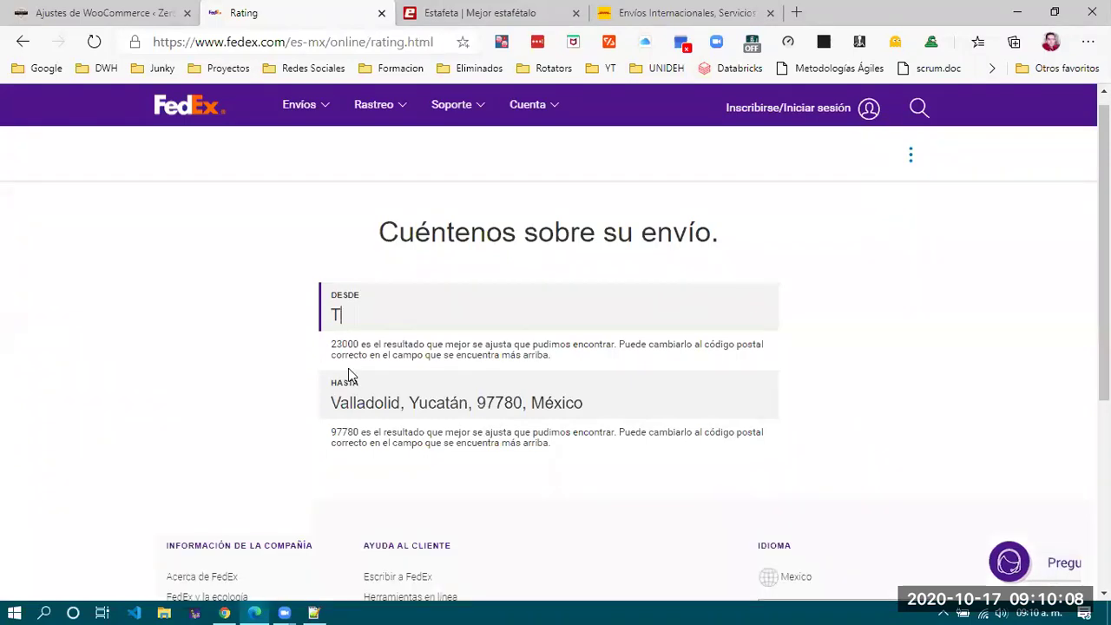
text(Pachuca)
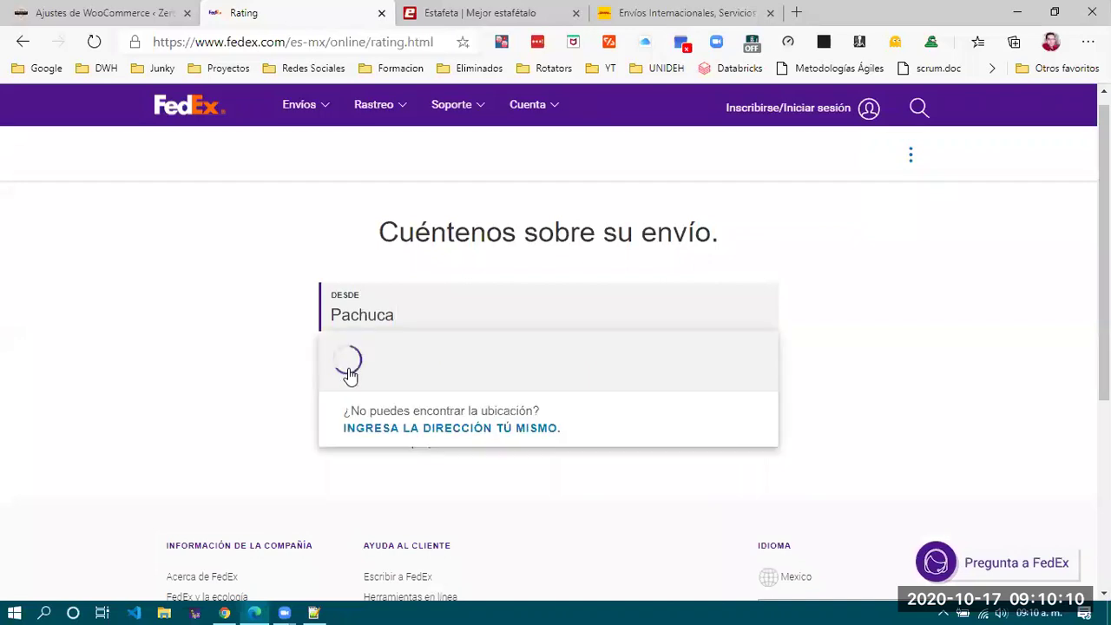
click(451, 369)
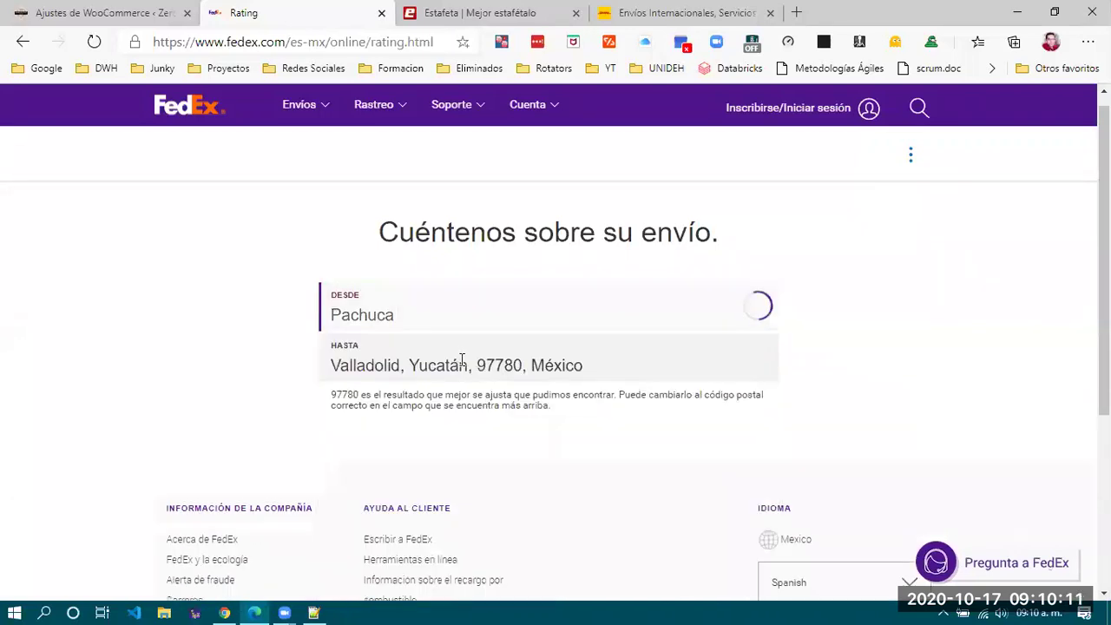
double_click(509, 366)
click(613, 367)
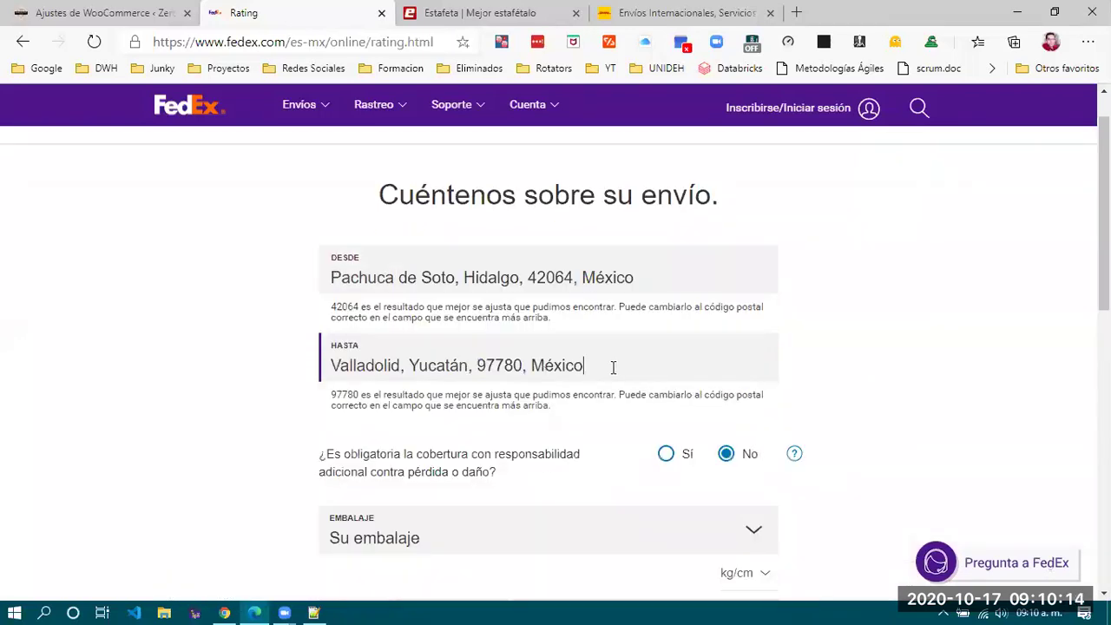
drag(613, 367, 270, 358)
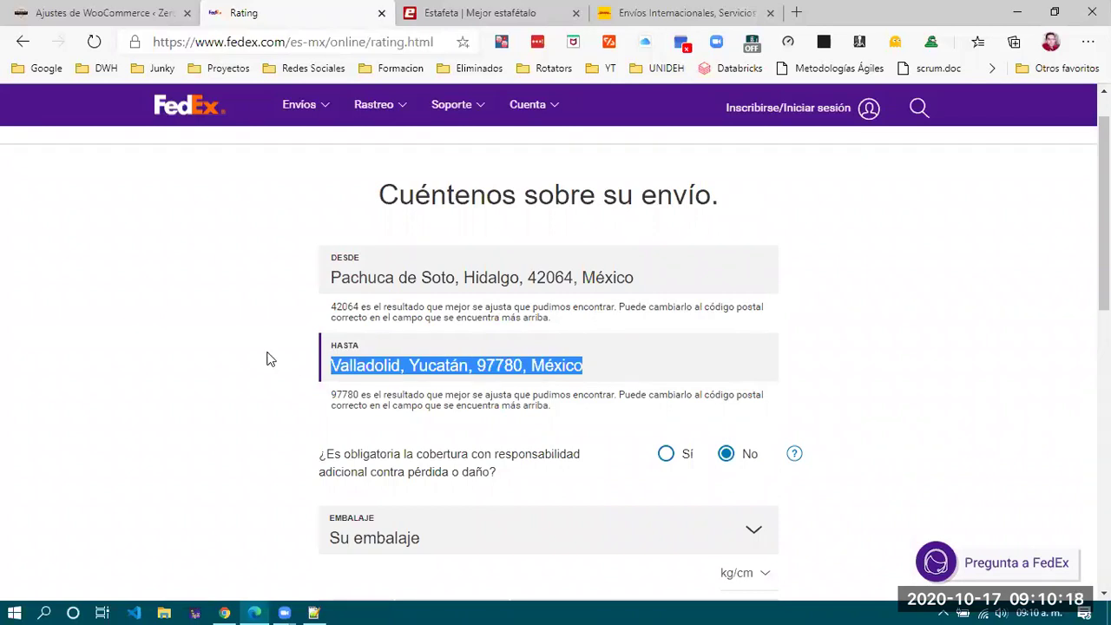
text(monte)
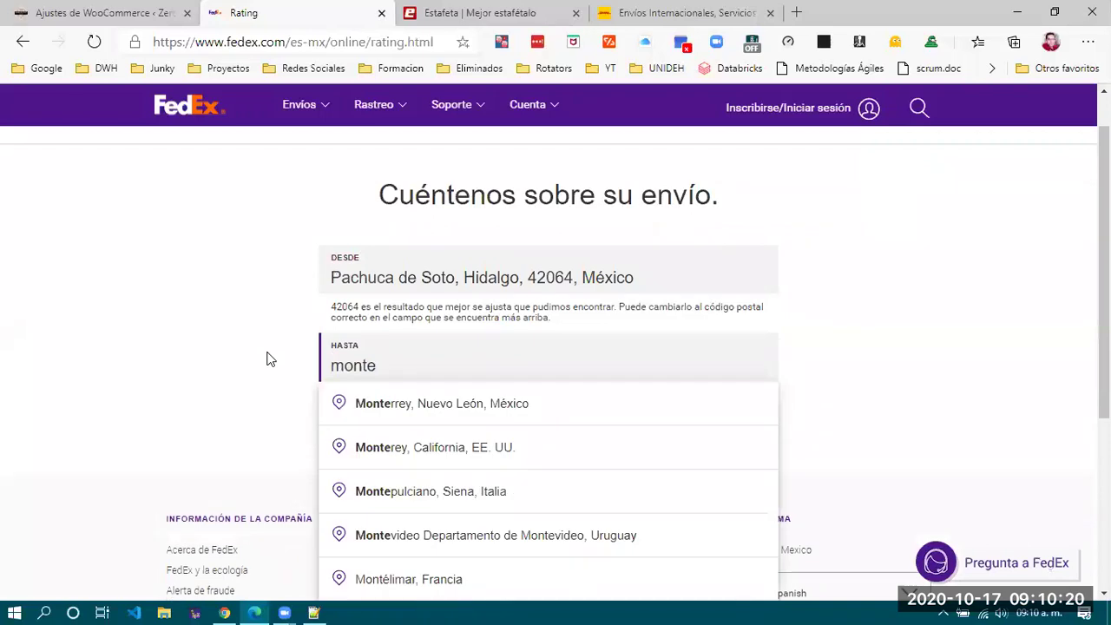
click(404, 406)
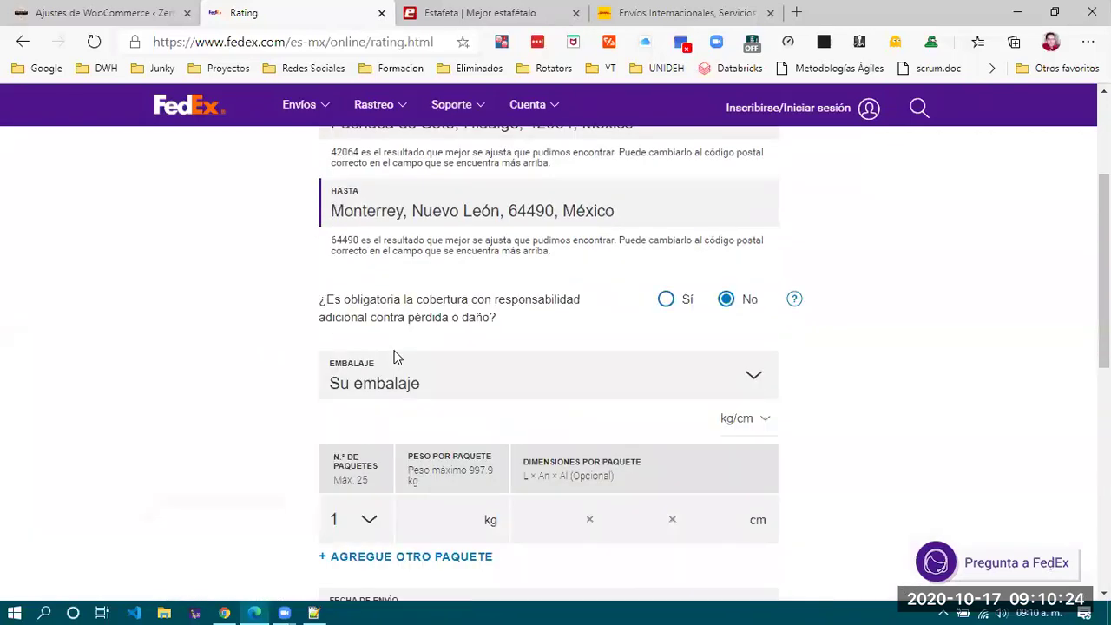
Enter 1 kg and 25×25×25 cm and show rates: $437.53, $356.44 and $257.50.
scroll(393, 358, down, 4)
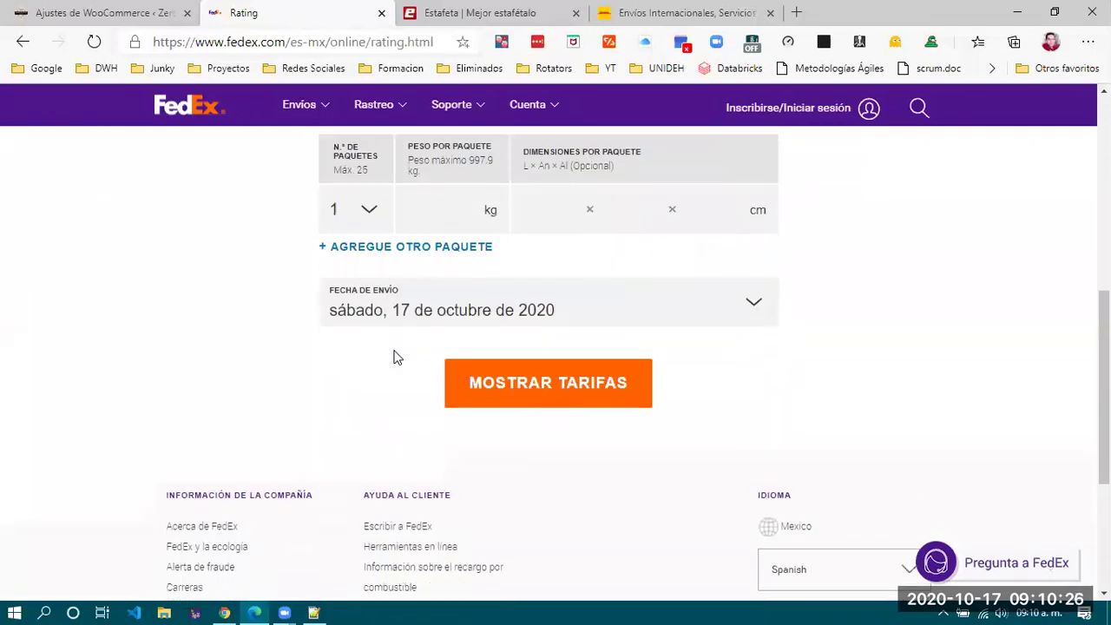
click(457, 210)
scroll(433, 248, up, 3)
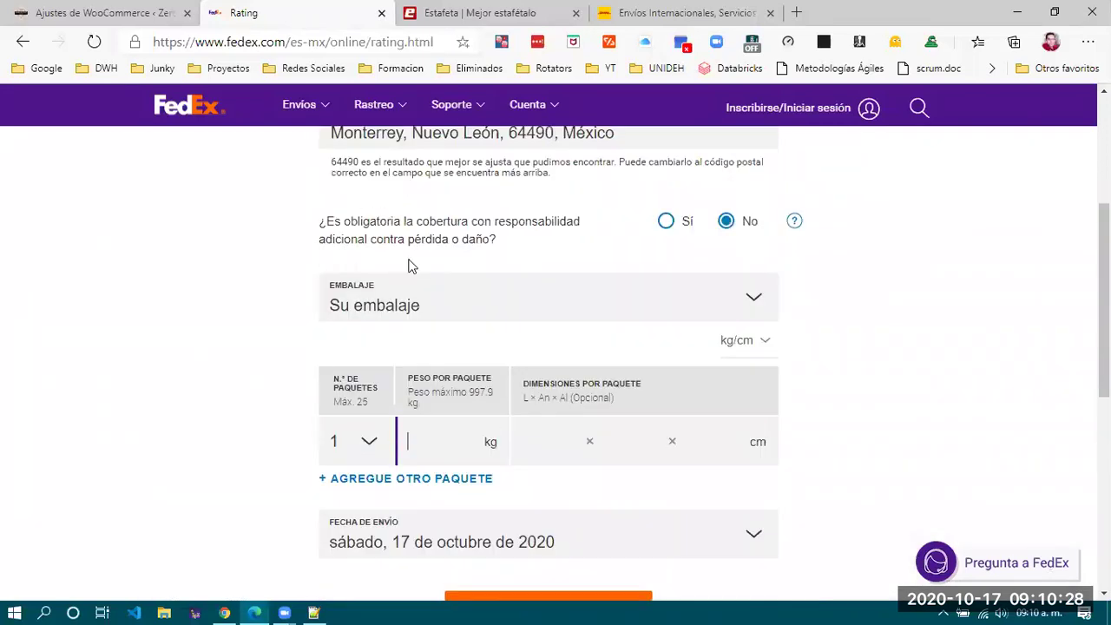
scroll(275, 310, down, 1)
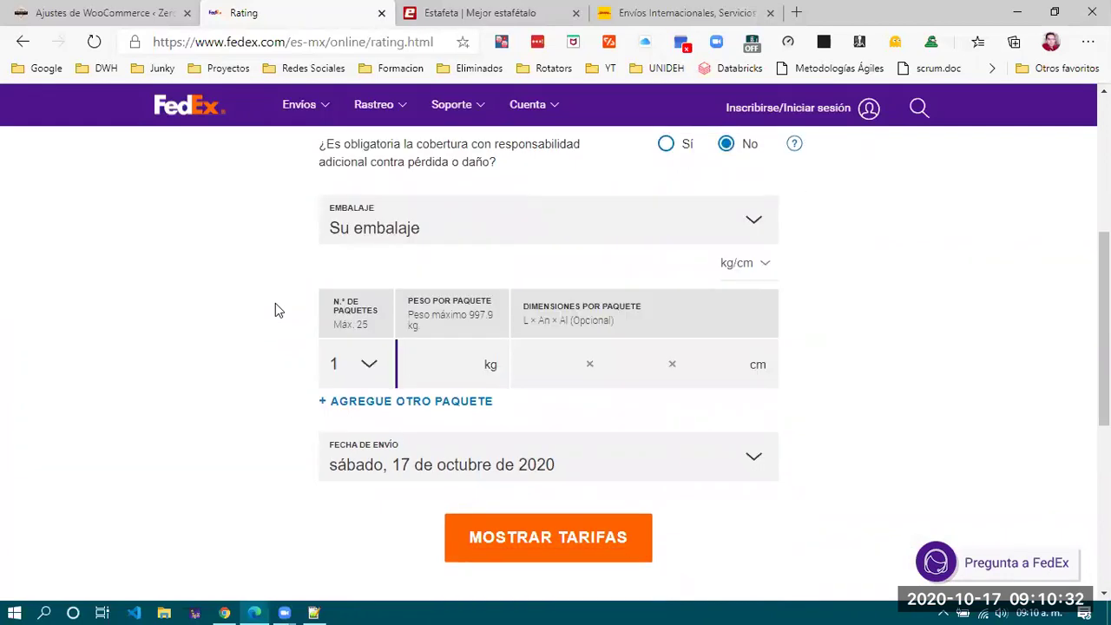
text(1)
click(547, 357)
text(2)
text(25)
click(737, 365)
text(25)
click(228, 434)
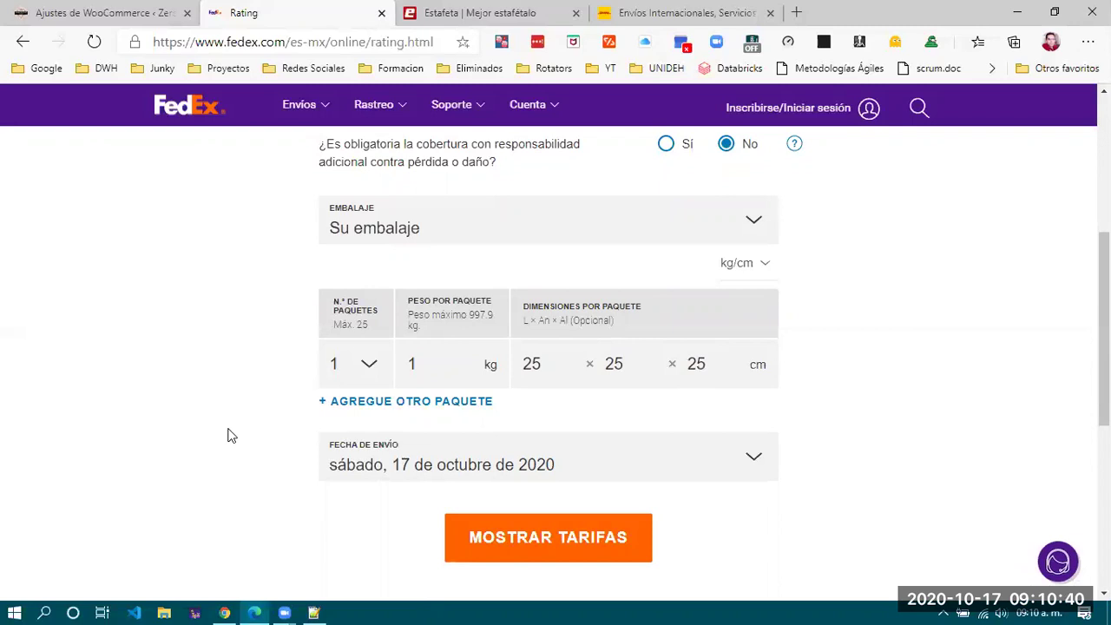
scroll(229, 434, down, 2)
click(535, 376)
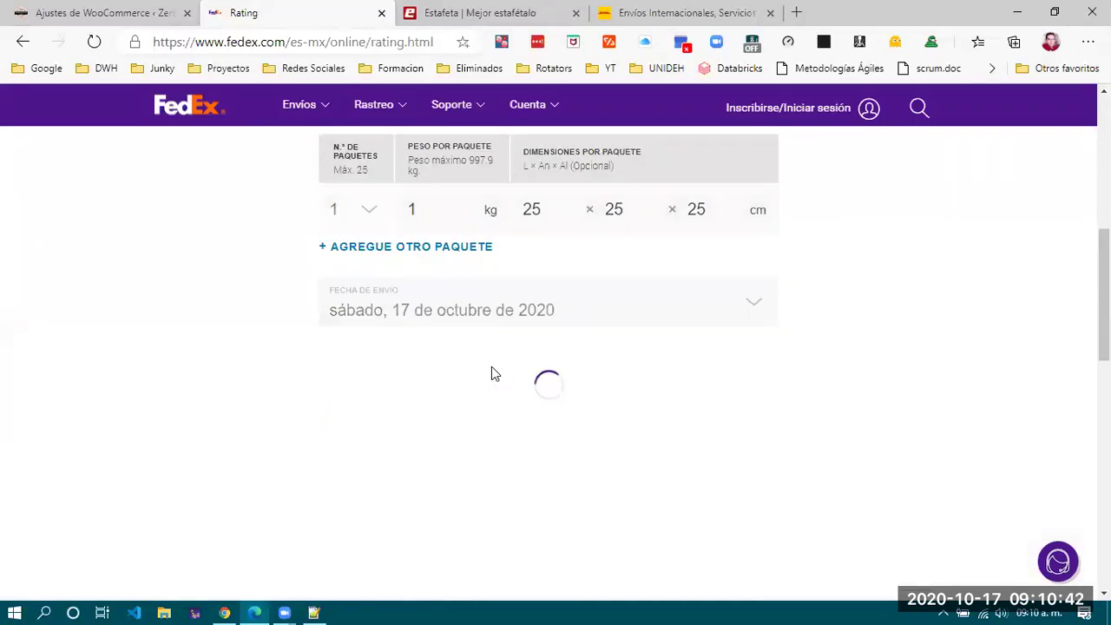
scroll(507, 383, down, 2)
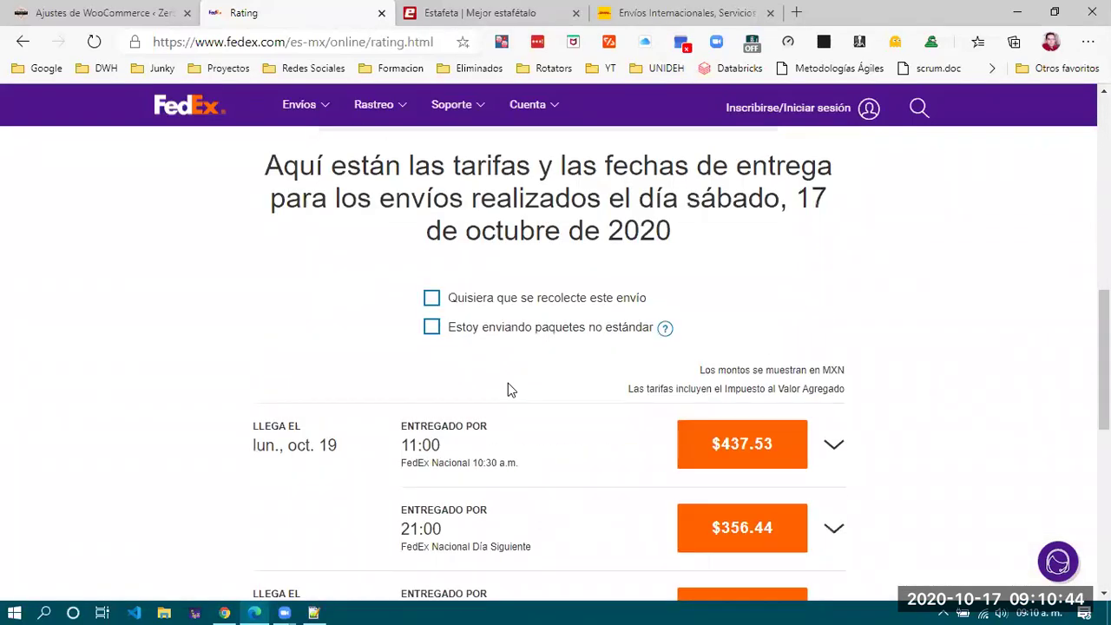
scroll(508, 382, down, 2)
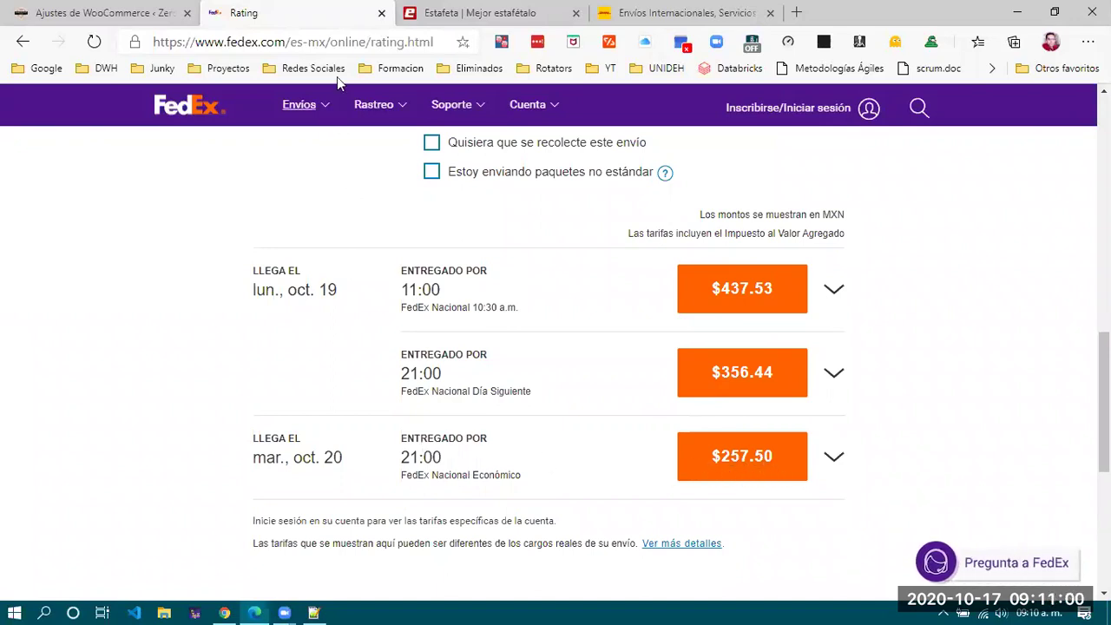
key(ctrl+Tab)
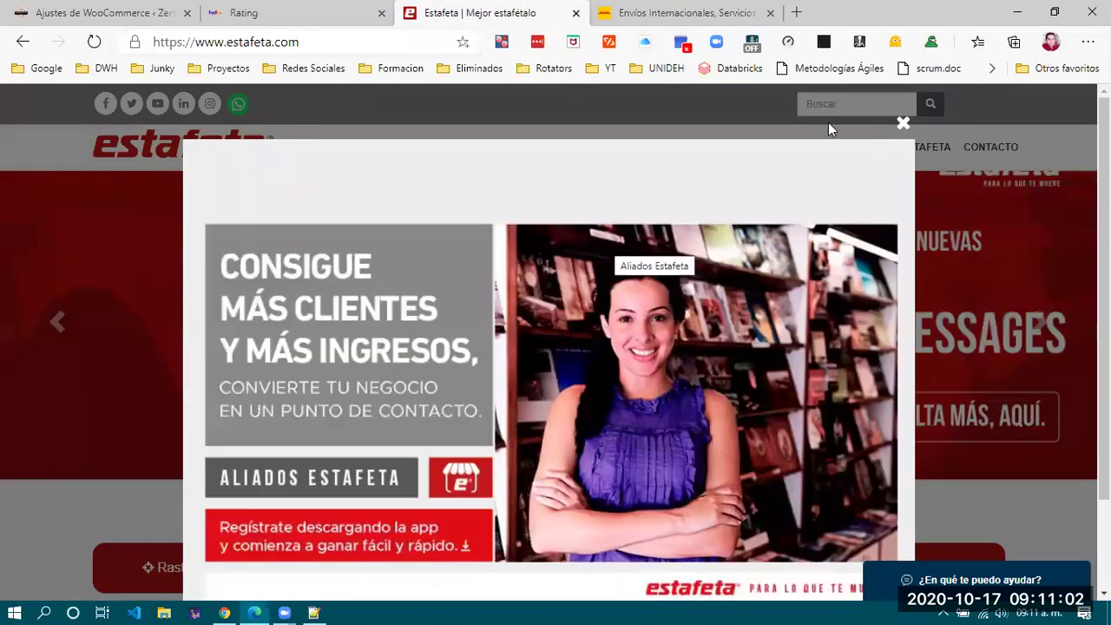
Dismiss Estafeta's ad popup, browse the company and services menus, and view Promociones.
click(902, 124)
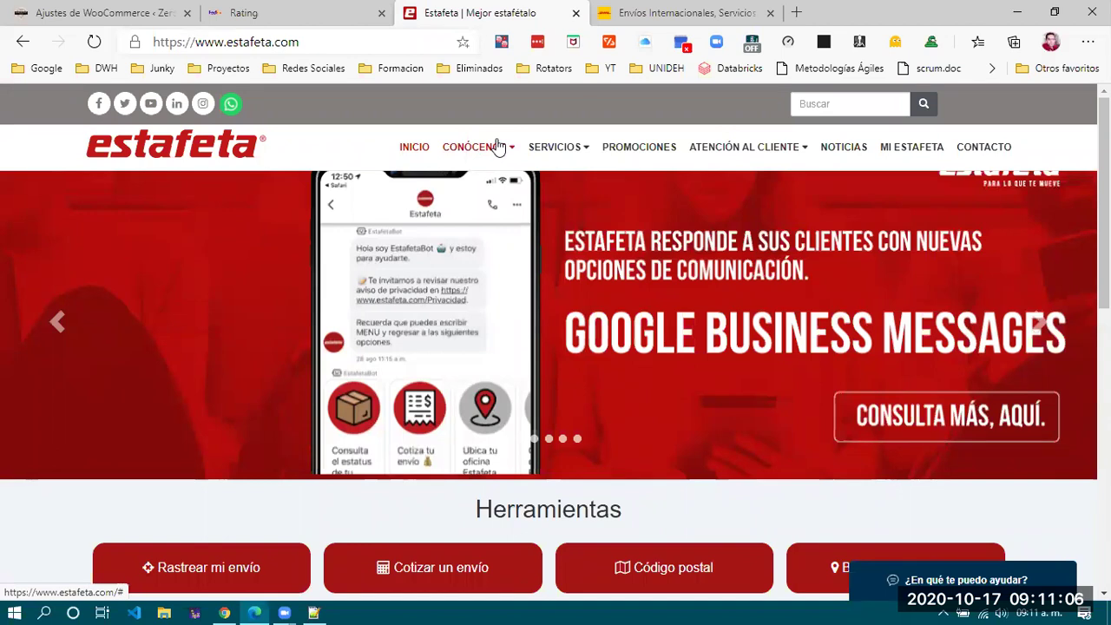
click(498, 147)
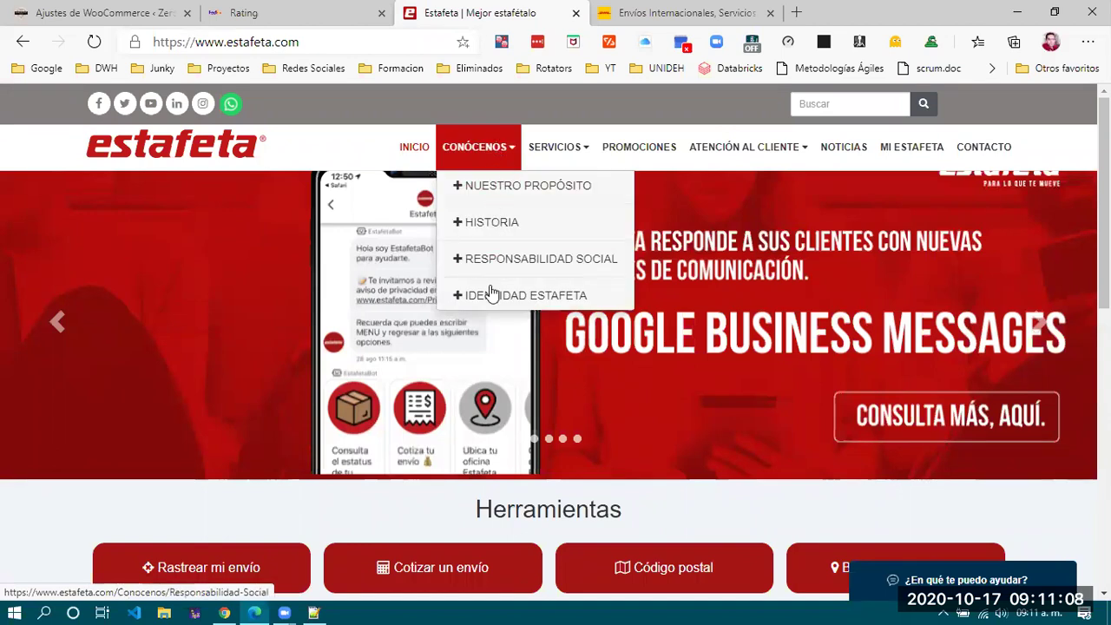
click(576, 148)
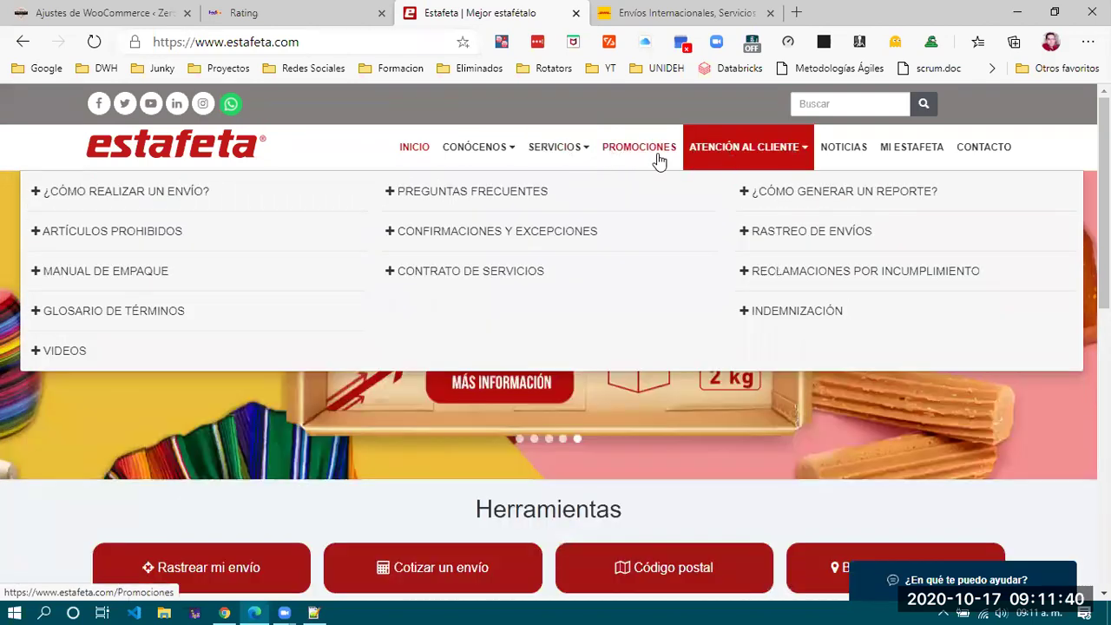
click(657, 157)
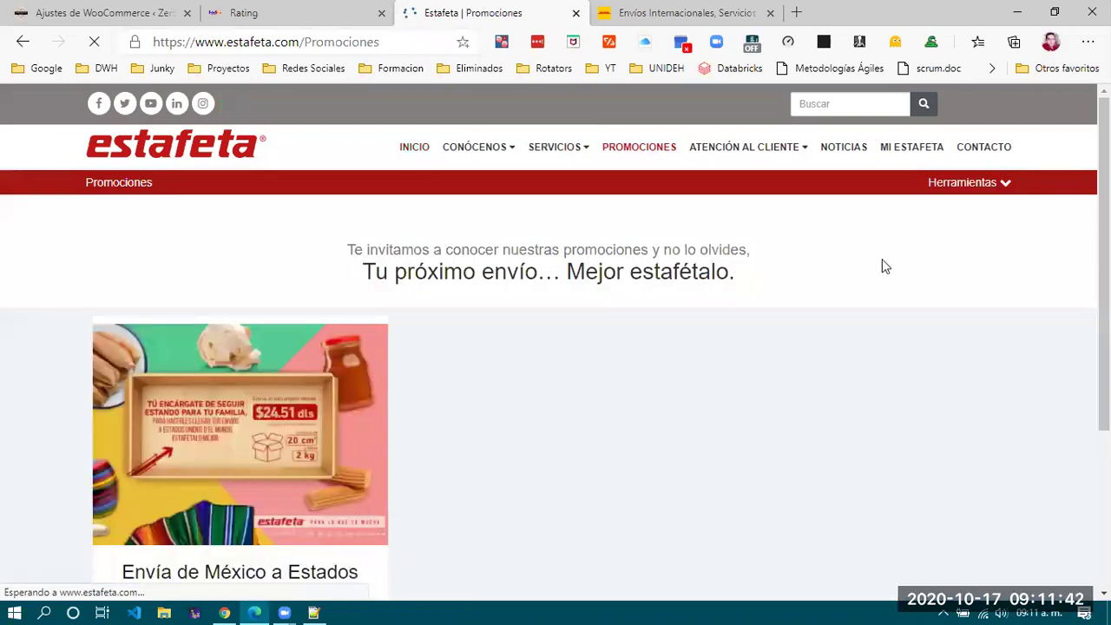
drag(362, 273, 793, 286)
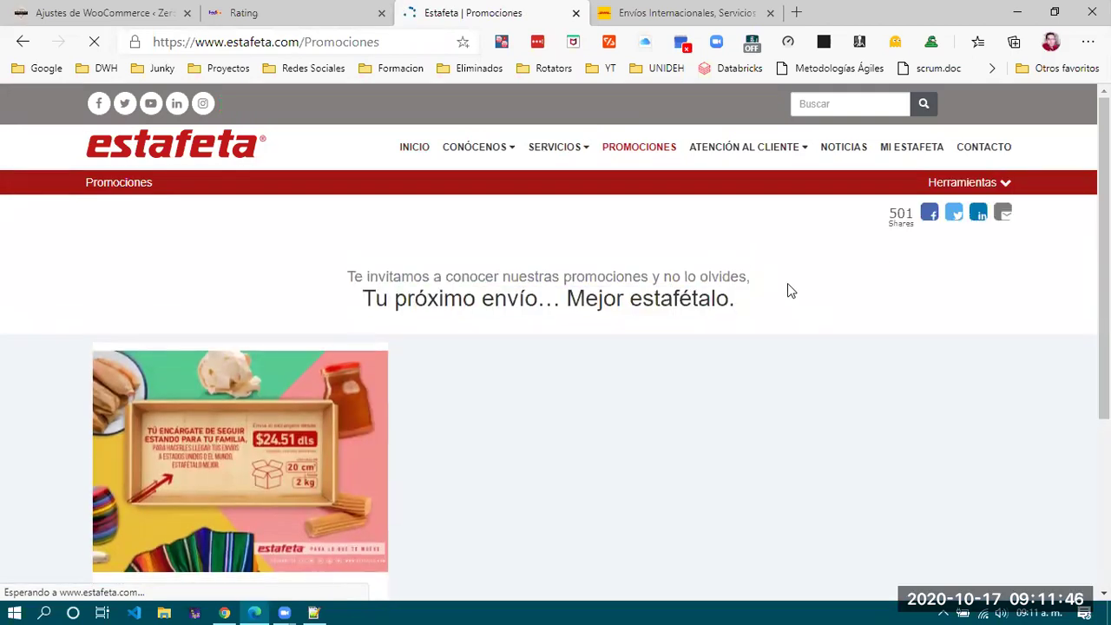
scroll(787, 283, down, 3)
scroll(787, 291, up, 3)
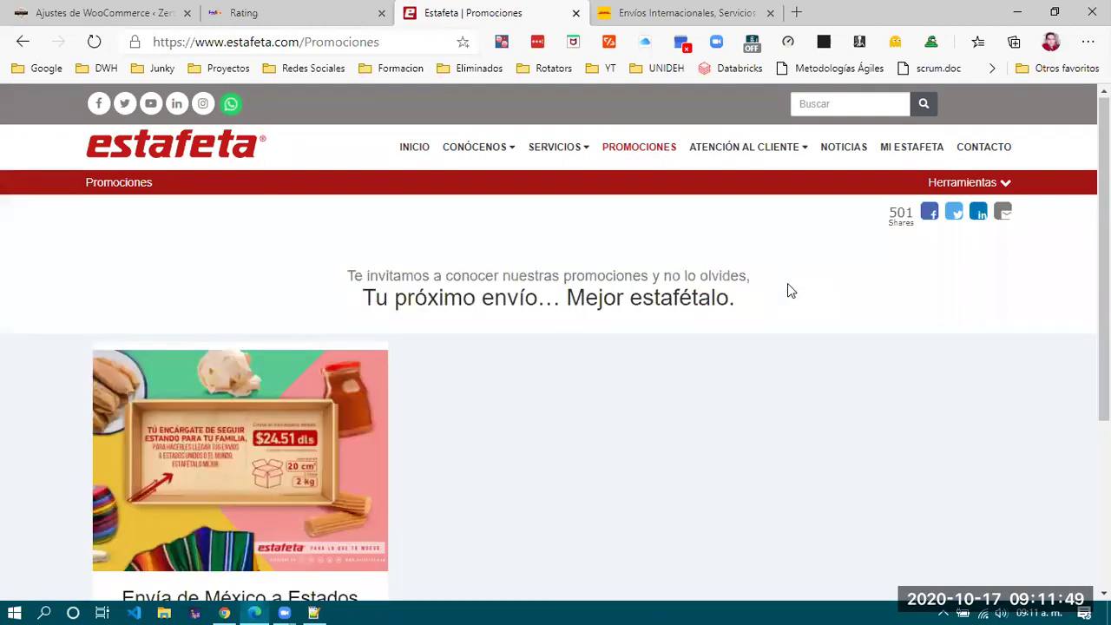
Return to the Estafeta home page via INICIO and close the promo popup.
click(414, 147)
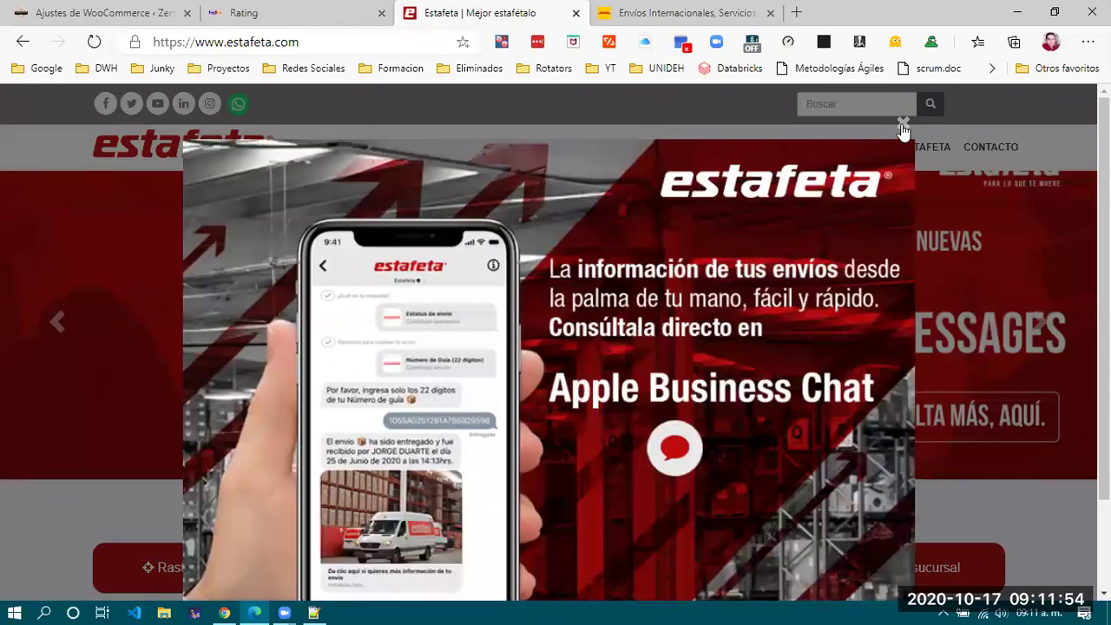
click(902, 125)
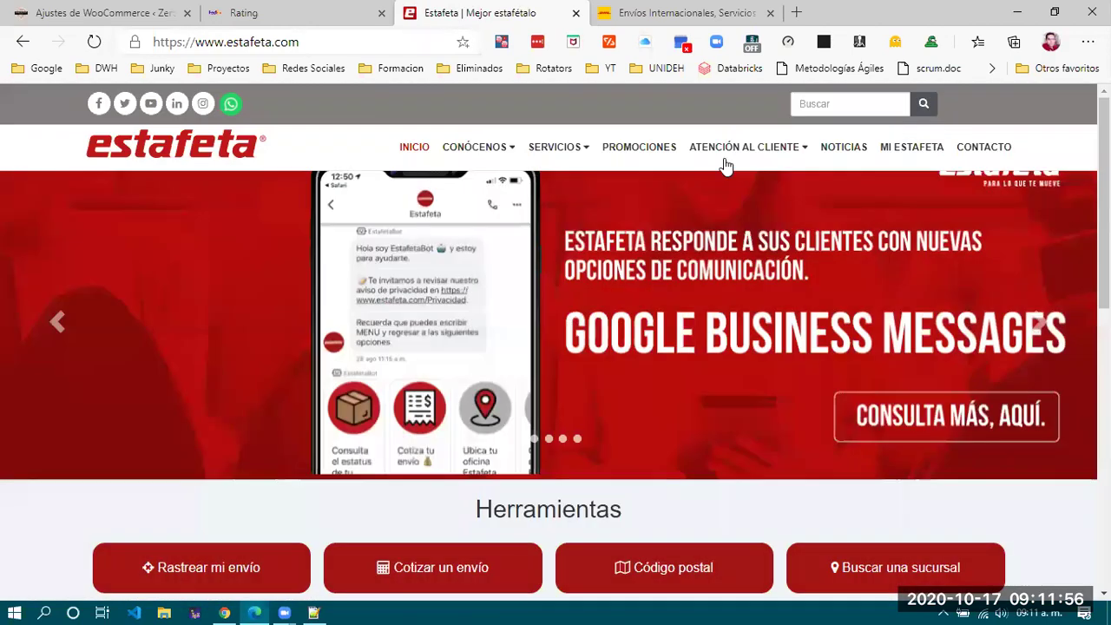
scroll(629, 372, down, 3)
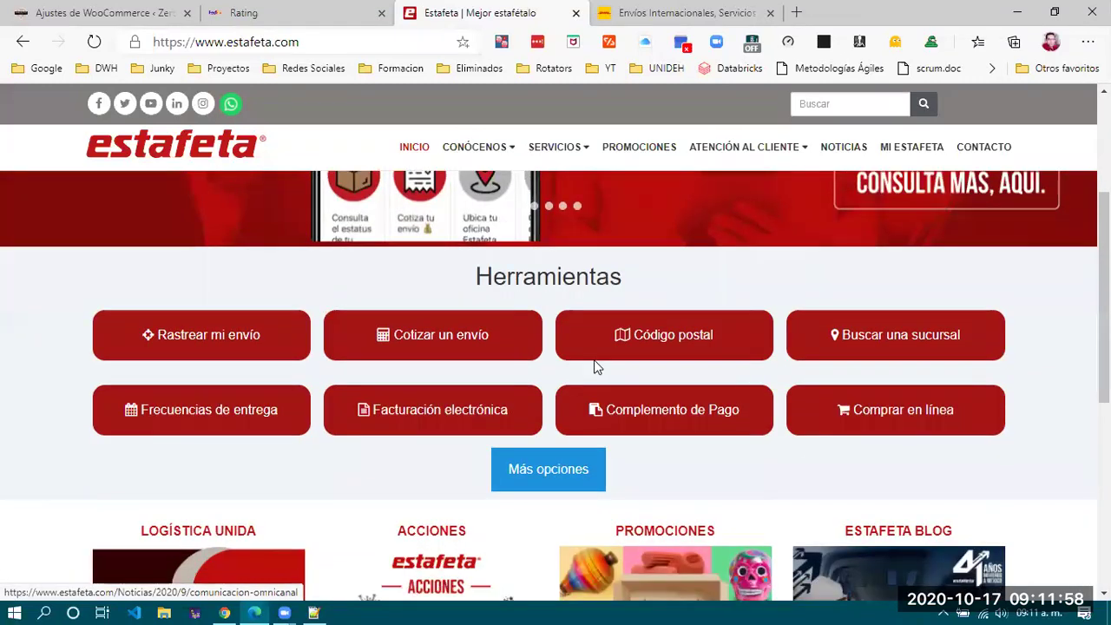
In Cotizar un envío, replace origin code 43810 with 42064 copied from FedEx.
click(466, 347)
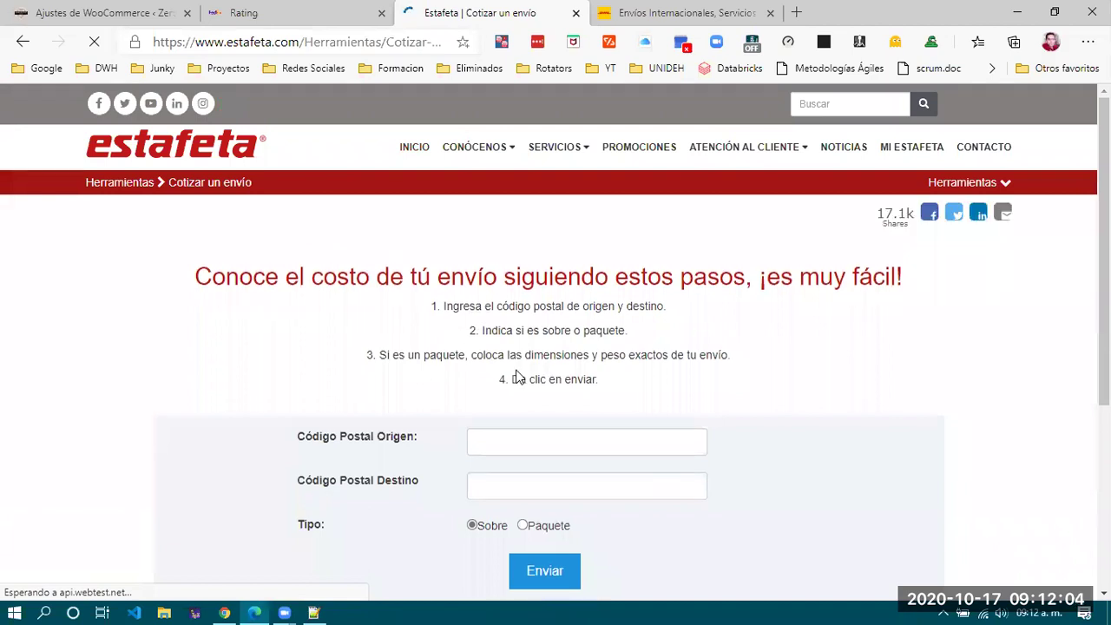
scroll(518, 376, down, 2)
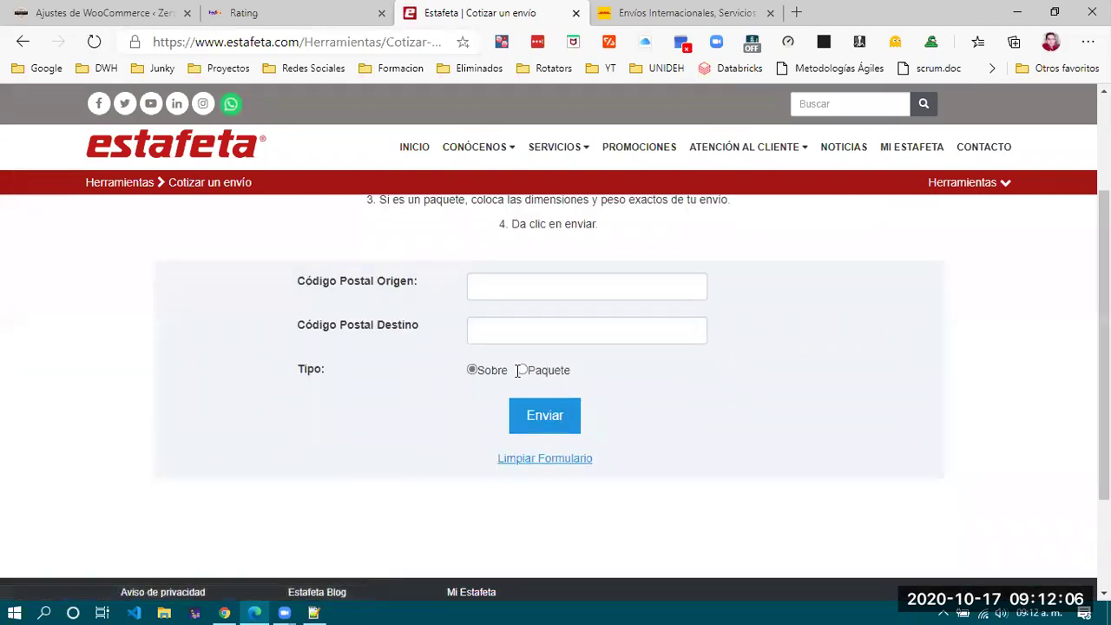
scroll(518, 370, up, 1)
click(526, 365)
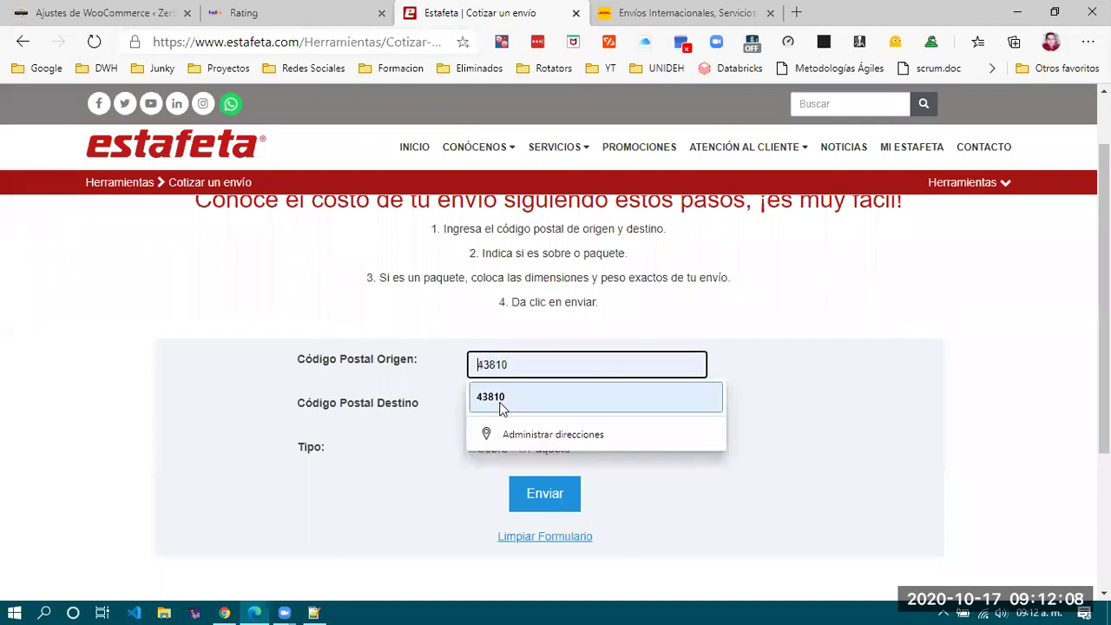
click(505, 400)
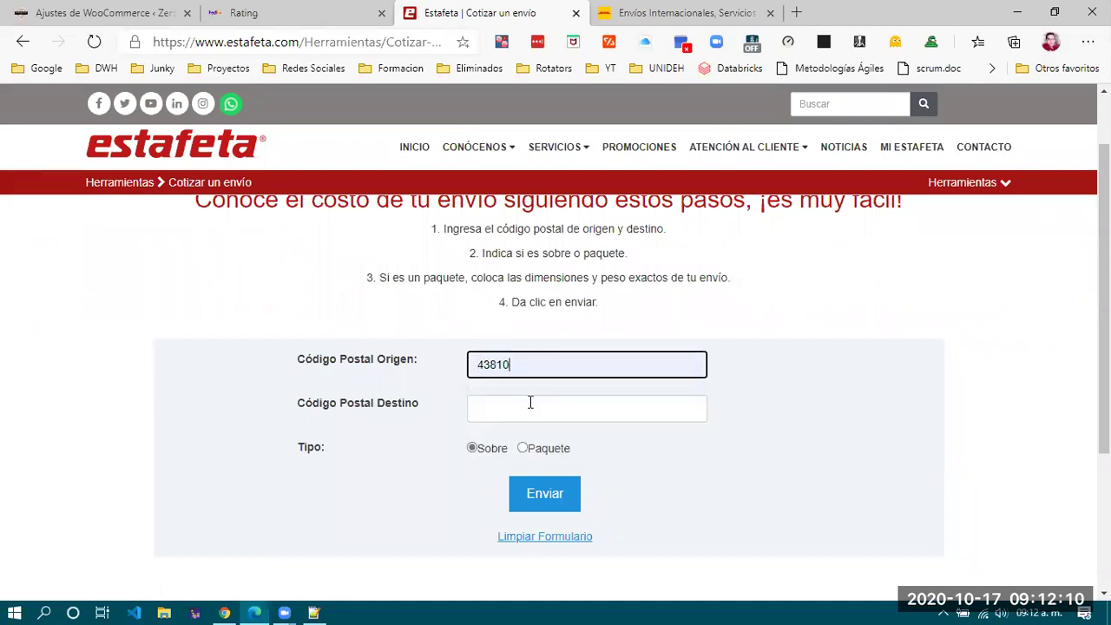
click(361, 12)
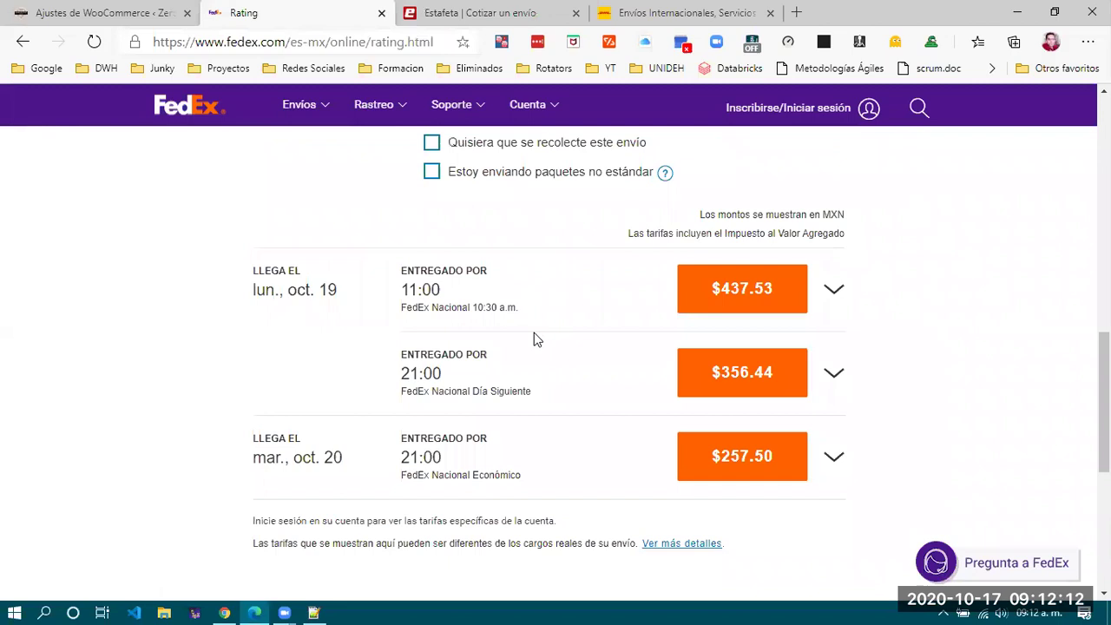
scroll(534, 337, up, 10)
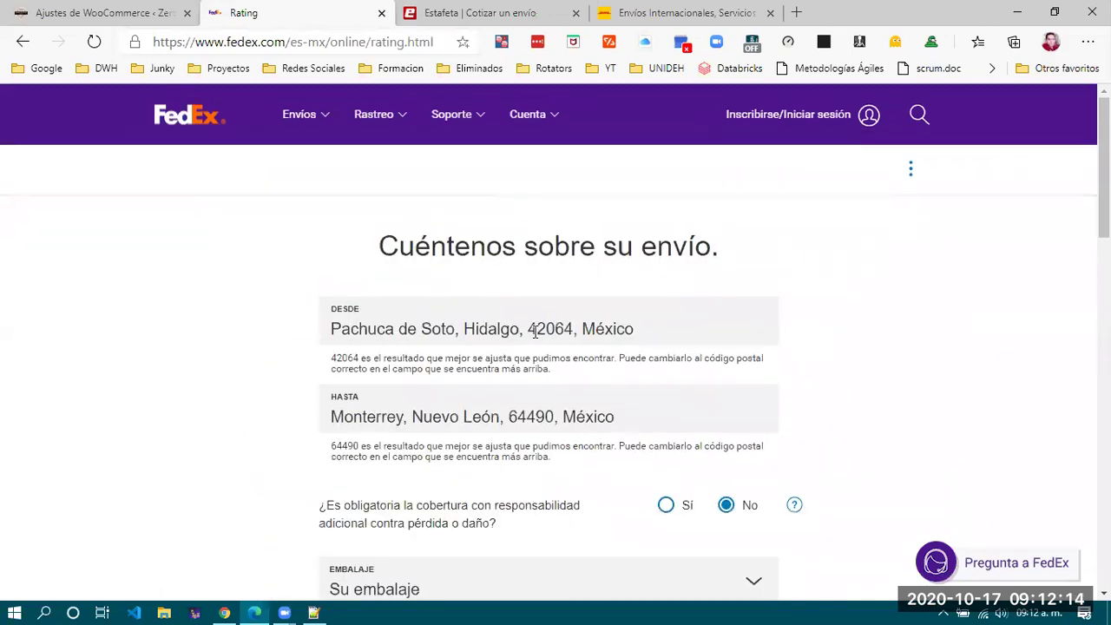
drag(527, 328, 575, 331)
key(ctrl+c)
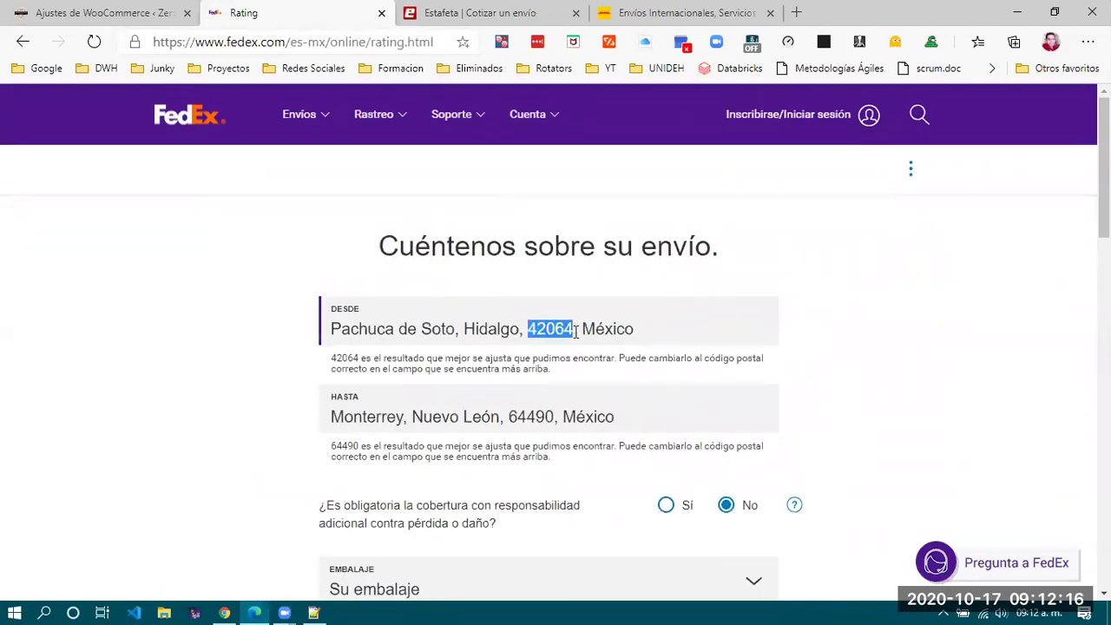
click(441, 17)
double_click(571, 369)
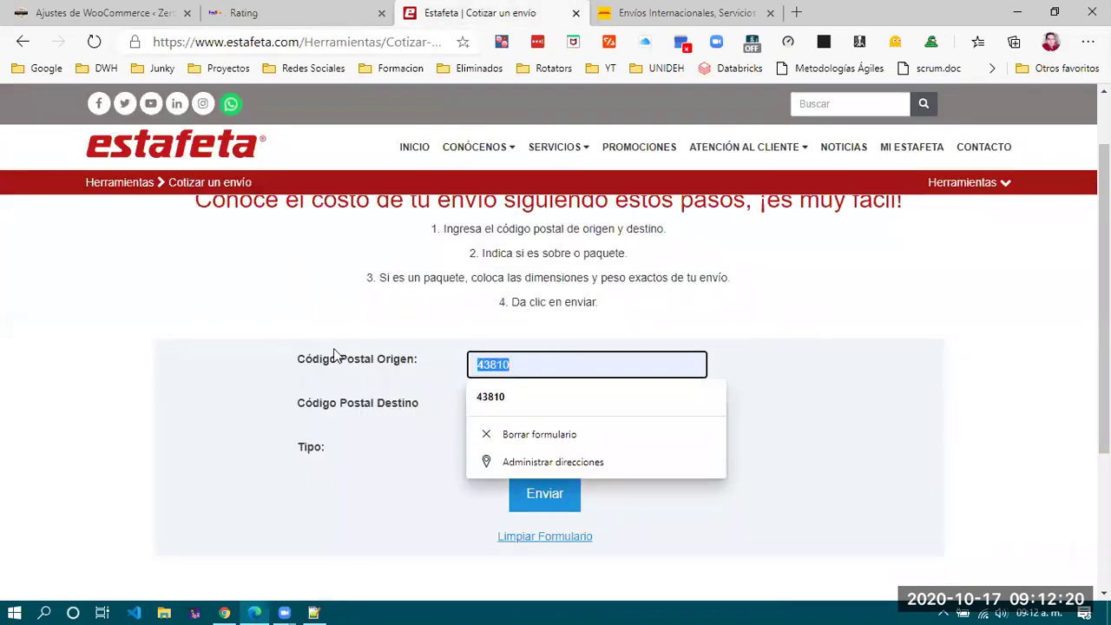
key(ctrl+v)
Paste destination postal code 64490 from FedEx into Estafeta and submit with Enviar.
click(248, 11)
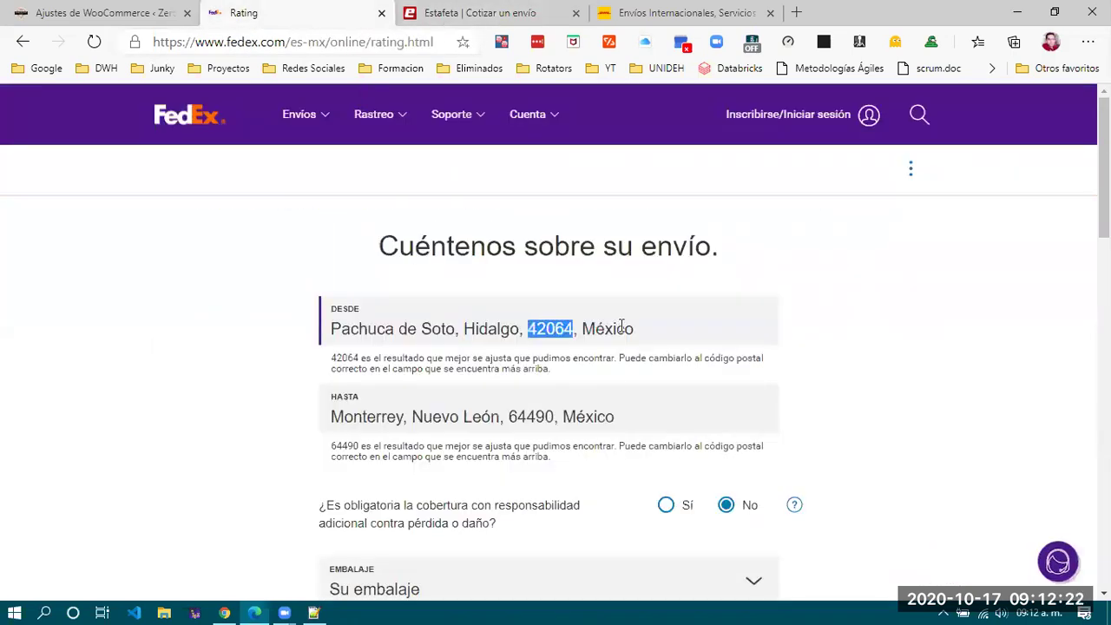
drag(510, 418, 551, 418)
key(ctrl+c)
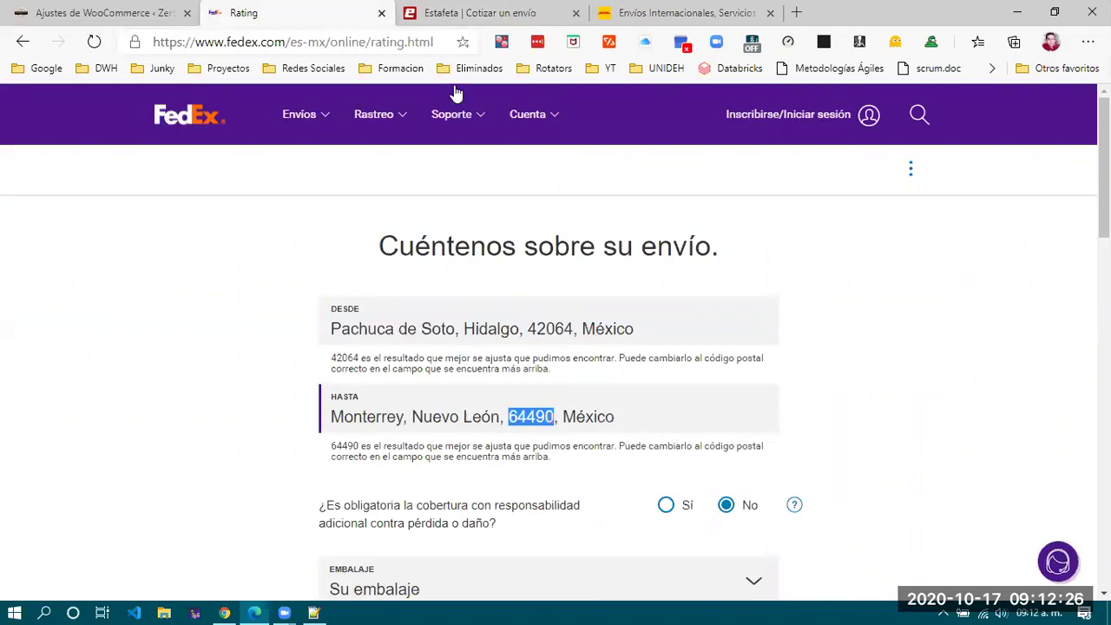
click(486, 12)
click(576, 413)
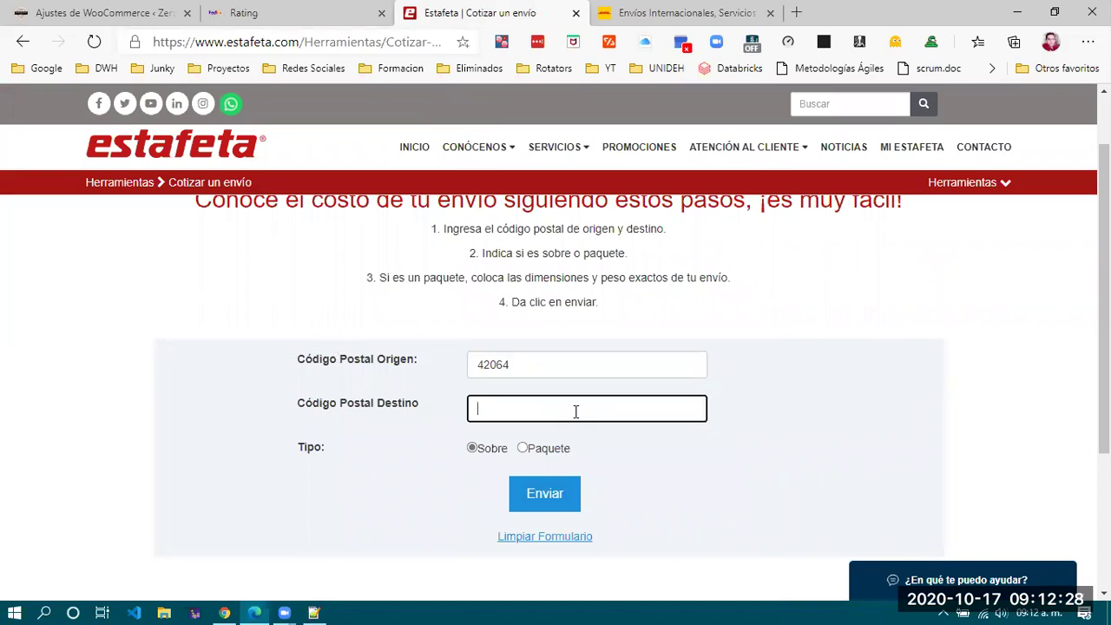
key(ctrl+v)
click(575, 502)
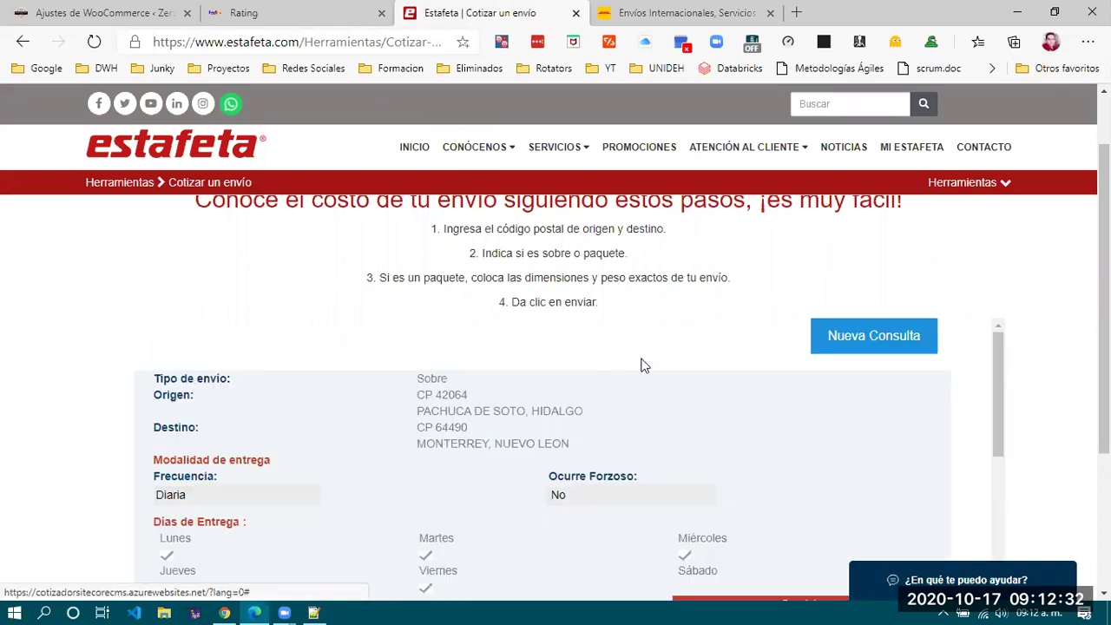
Scroll down to the Servicios price table of Estafeta's envelope quote.
scroll(596, 298, down, 1)
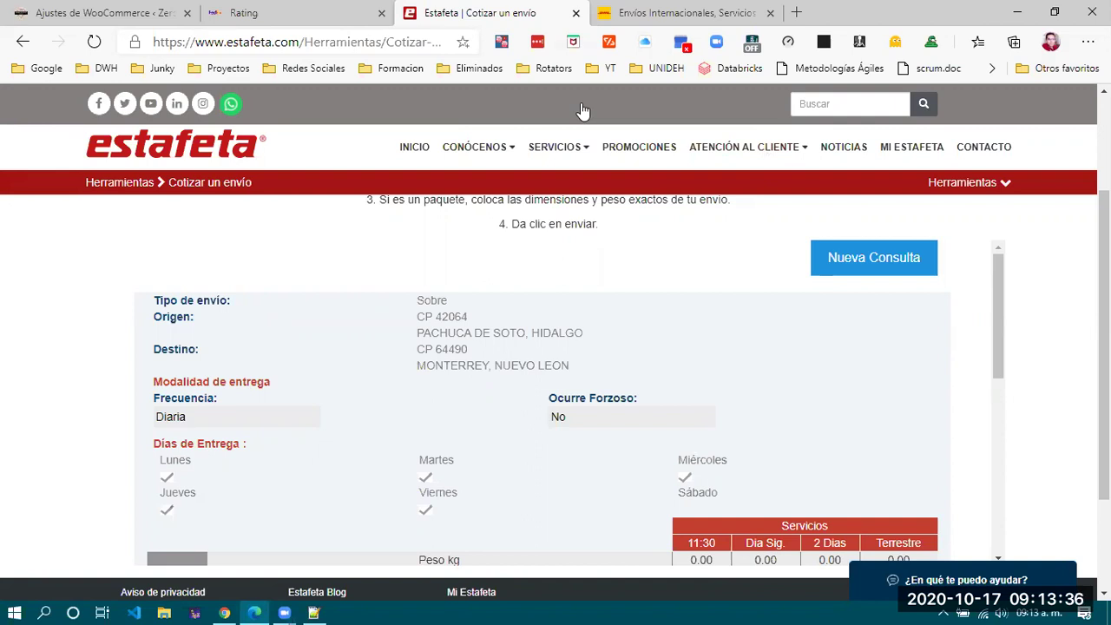
scroll(610, 300, down, 2)
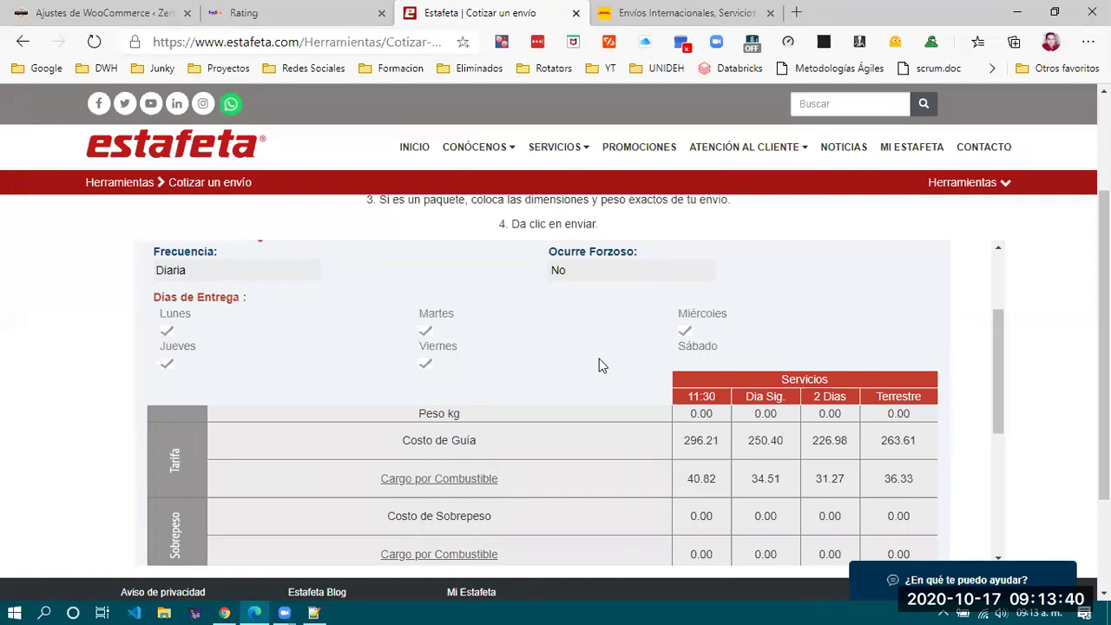
scroll(598, 359, up, 1)
scroll(599, 365, up, 1)
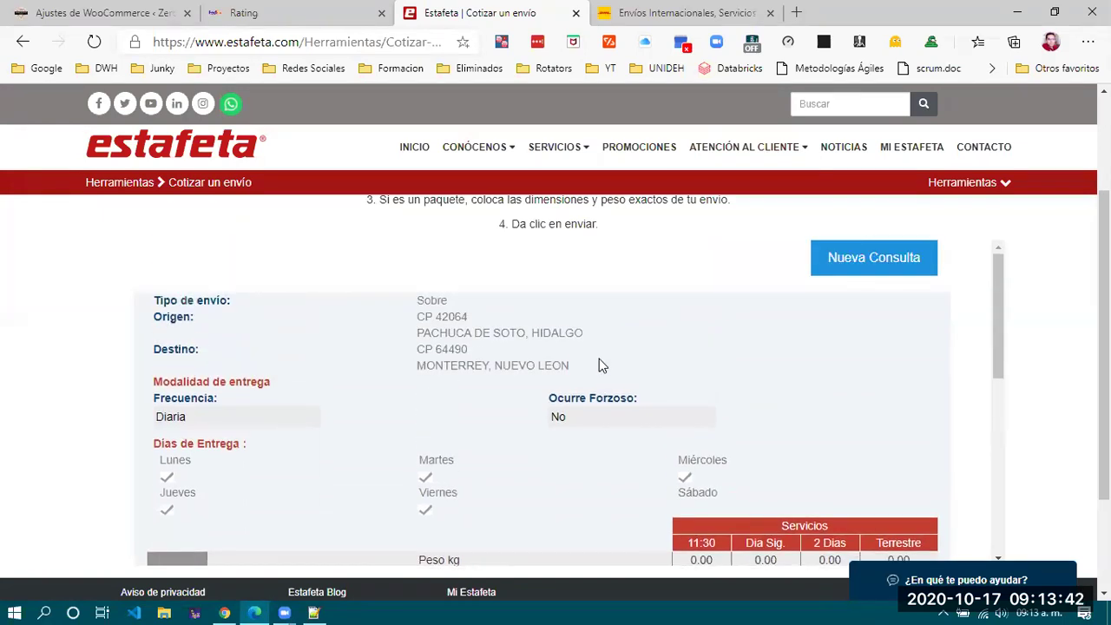
scroll(598, 360, up, 2)
scroll(599, 360, down, 3)
scroll(599, 365, up, 2)
scroll(599, 365, down, 3)
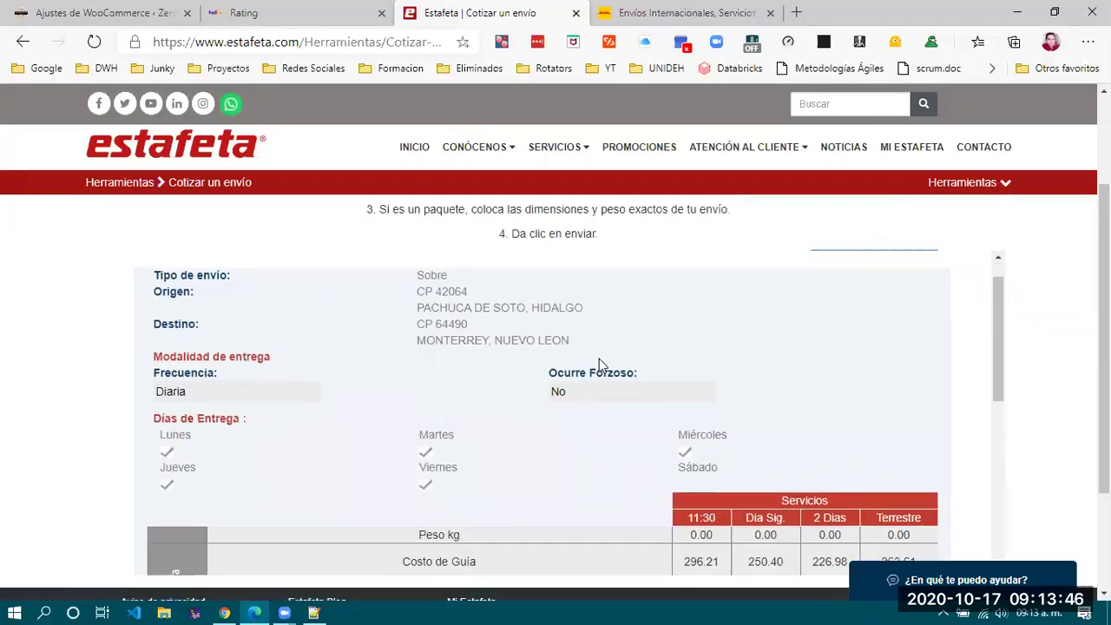
scroll(599, 360, down, 2)
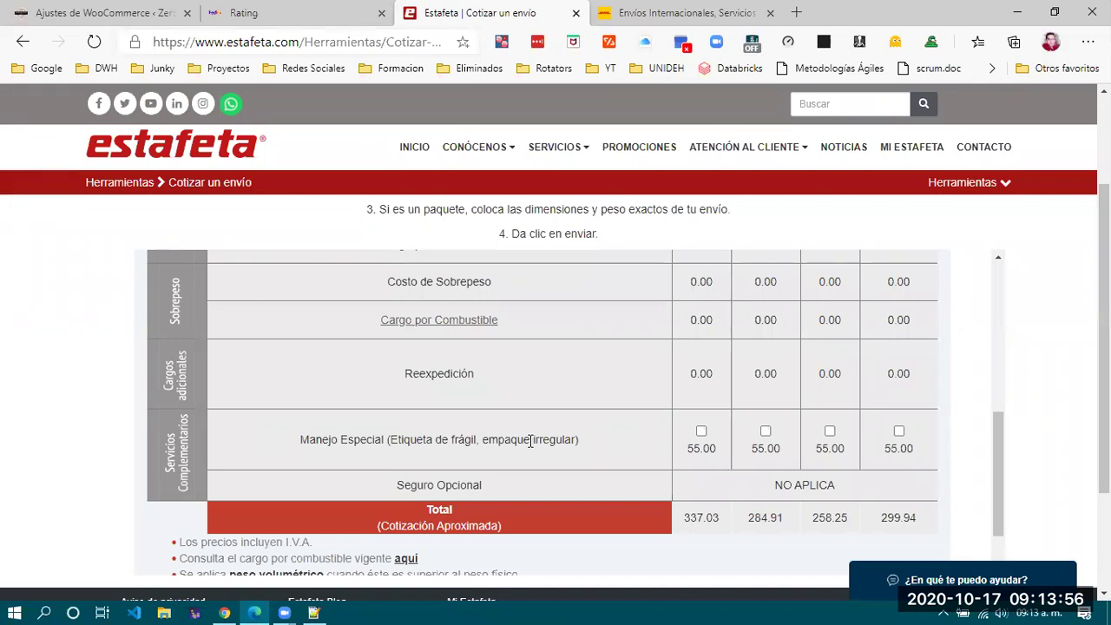
scroll(530, 440, up, 2)
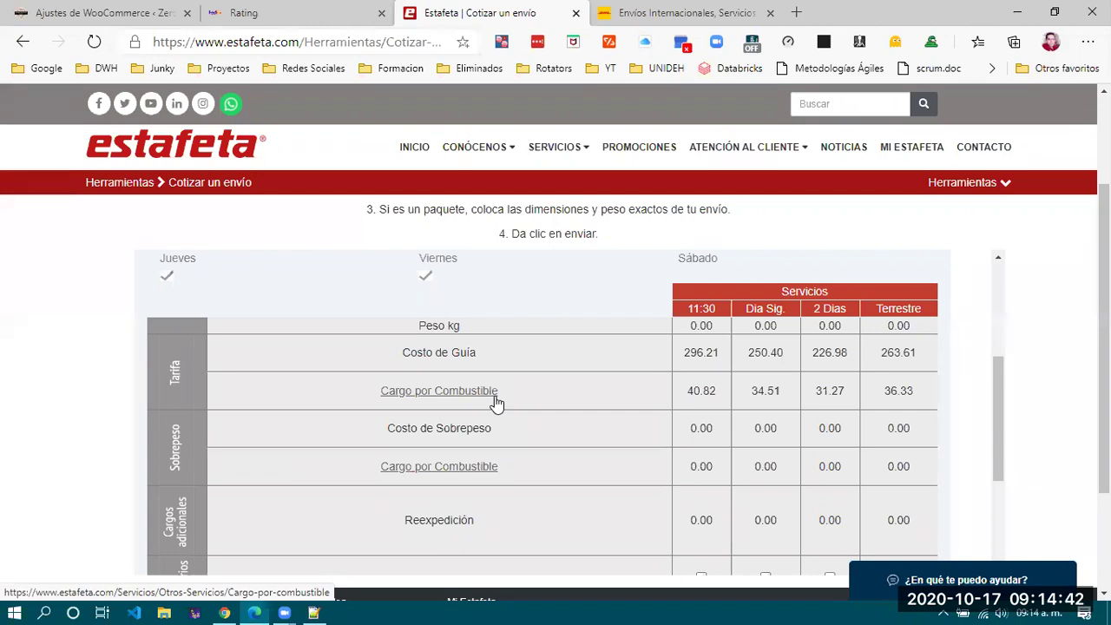
scroll(496, 403, down, 3)
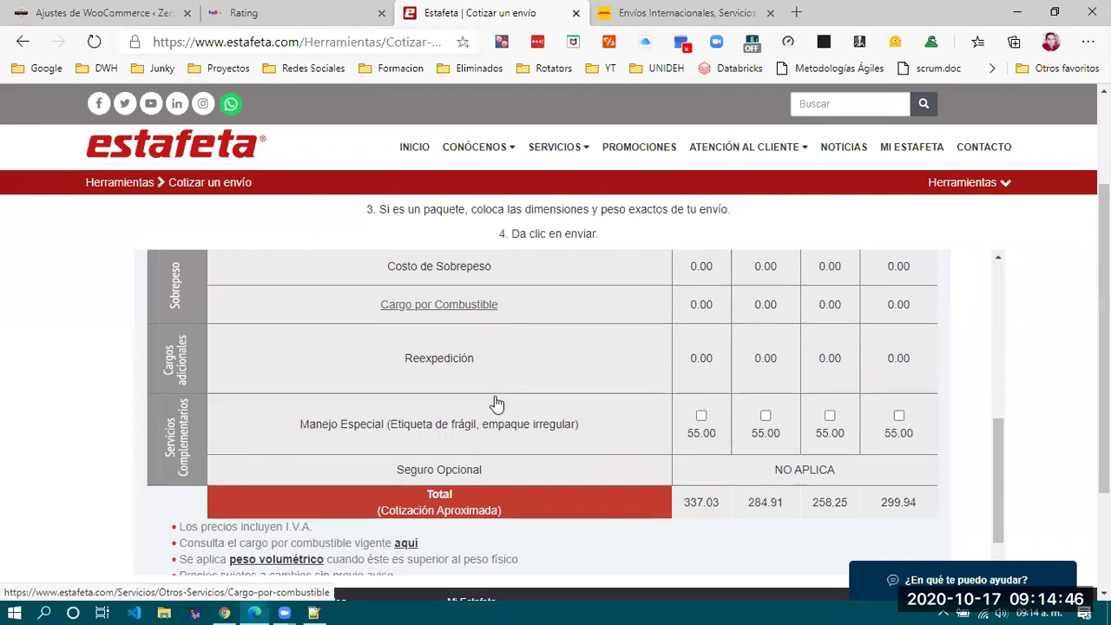
scroll(495, 402, up, 3)
scroll(496, 403, down, 3)
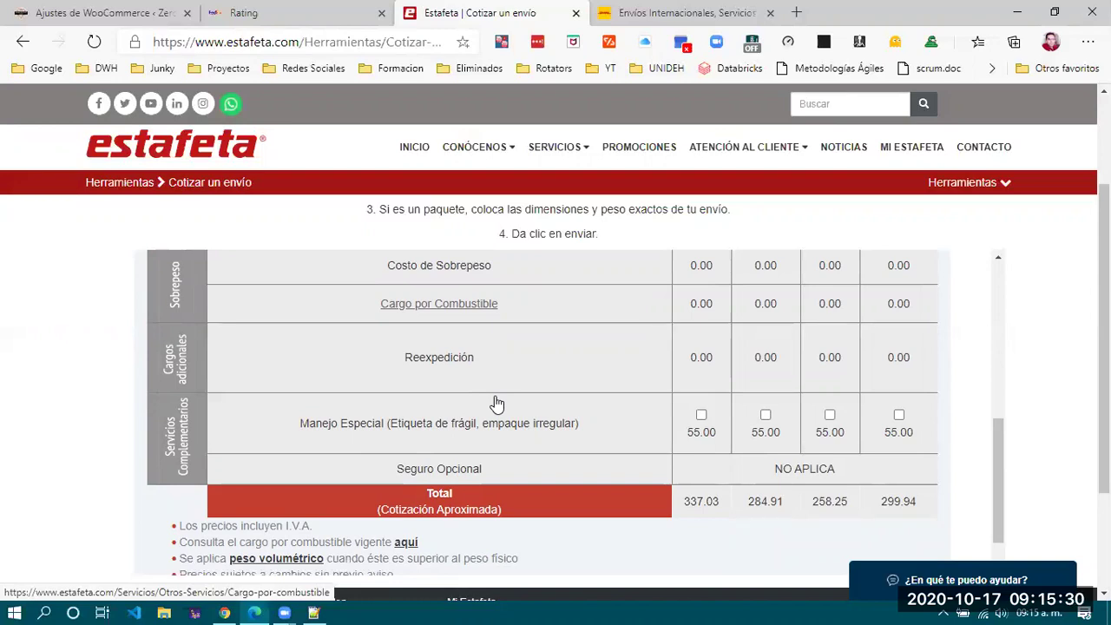
scroll(495, 396, up, 2)
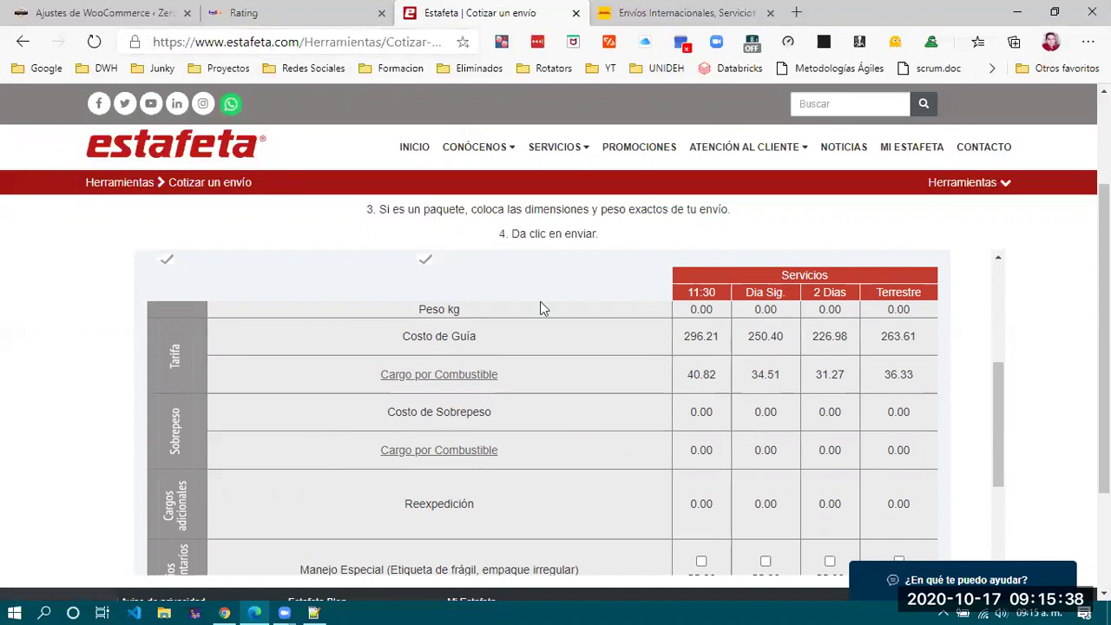
scroll(540, 304, up, 3)
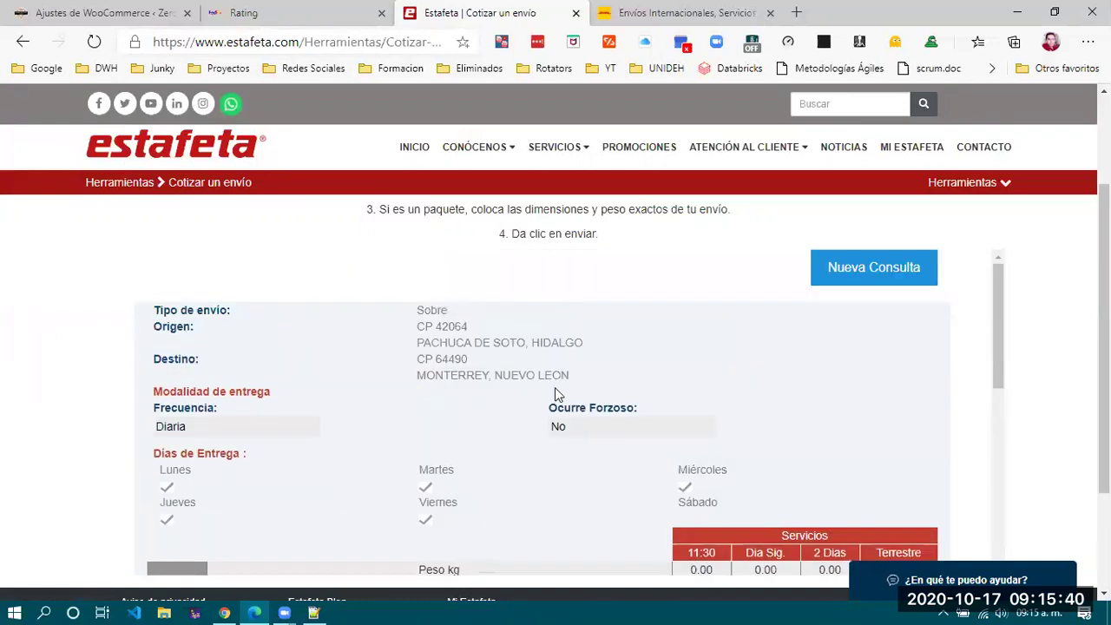
scroll(555, 395, down, 3)
scroll(556, 403, down, 2)
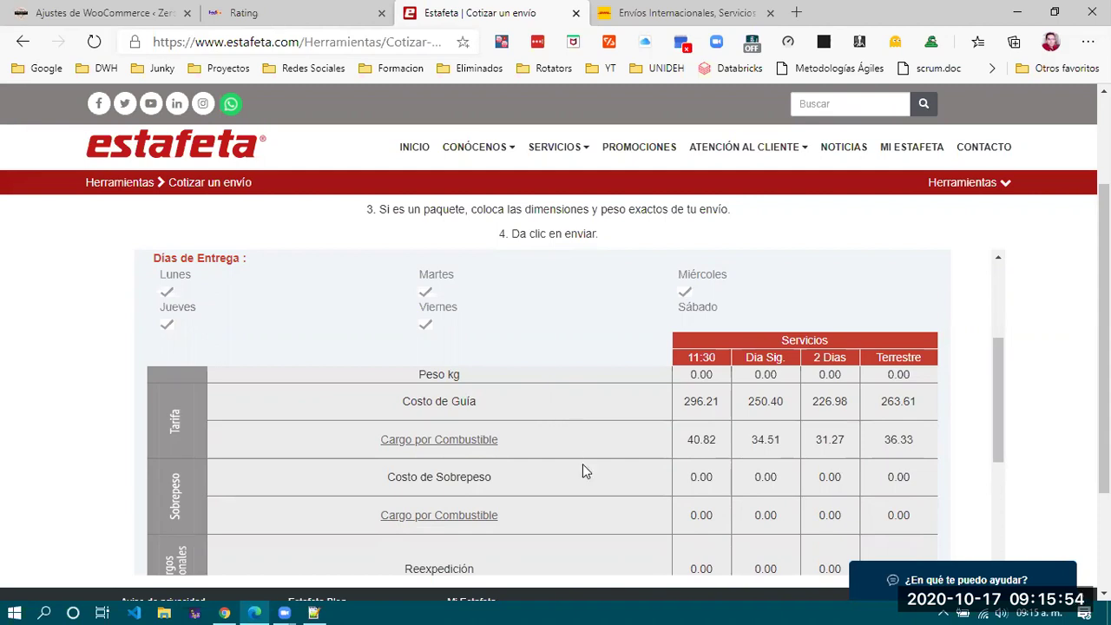
scroll(582, 469, down, 3)
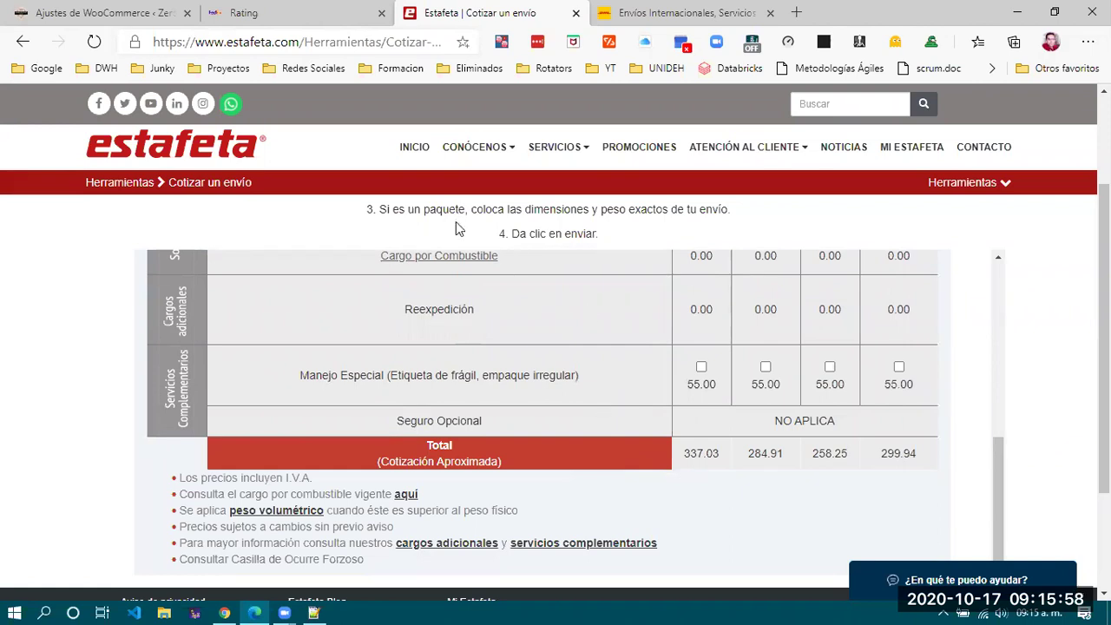
scroll(660, 385, up, 3)
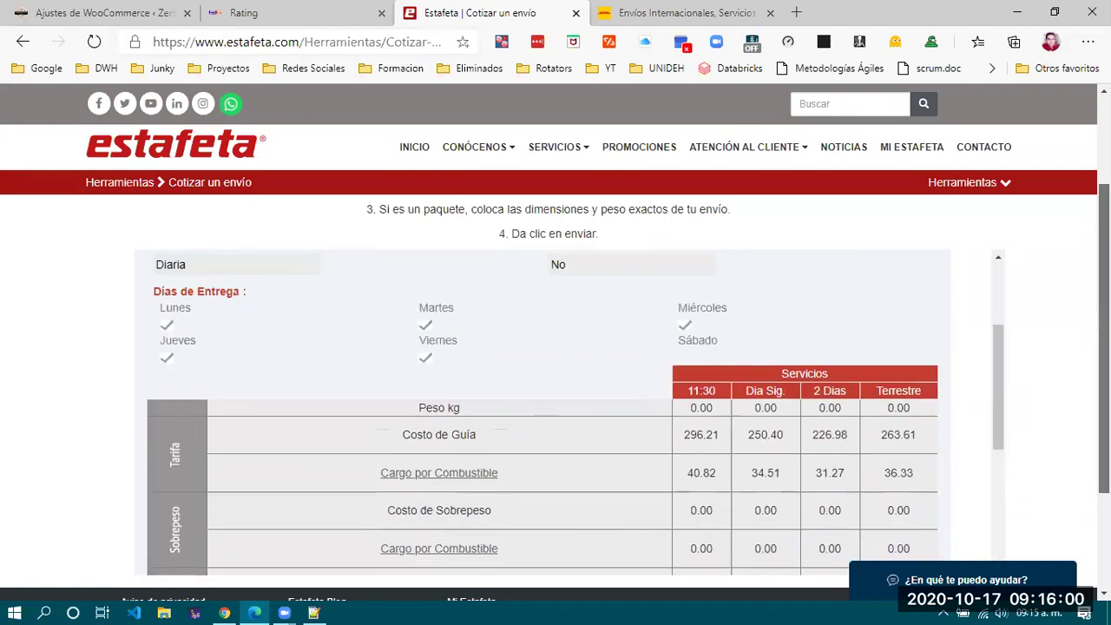
scroll(1007, 324, down, 2)
scroll(1006, 325, up, 1)
Highlight and compare the Total row values 337.03, 284.91, 258.25 and 299.94.
drag(1007, 325, 1003, 463)
scroll(991, 356, down, 2)
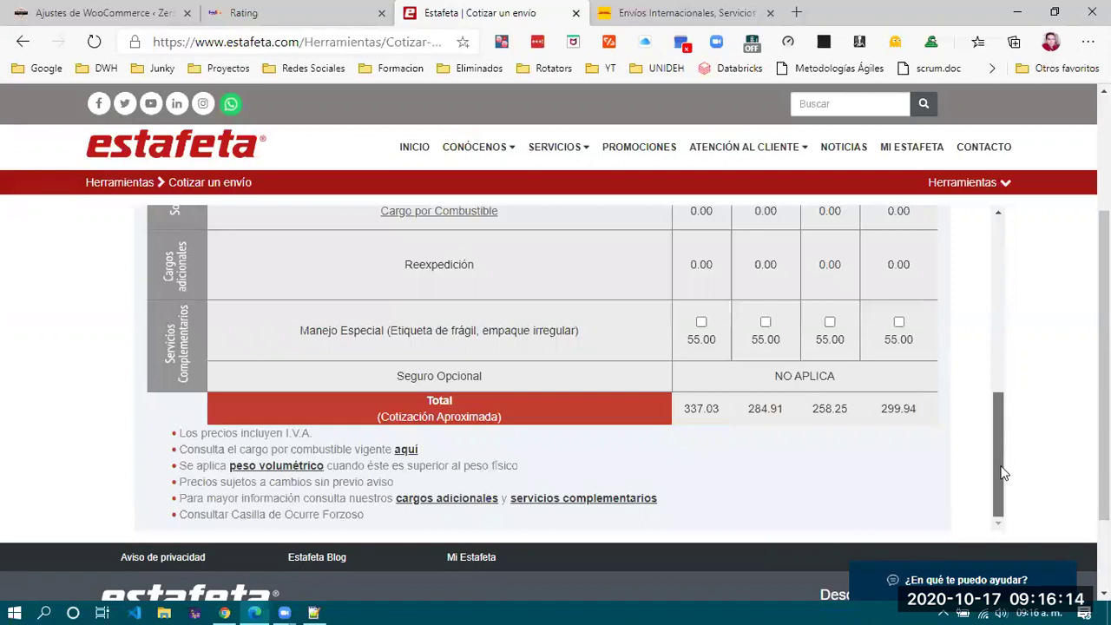
drag(1004, 466, 1003, 419)
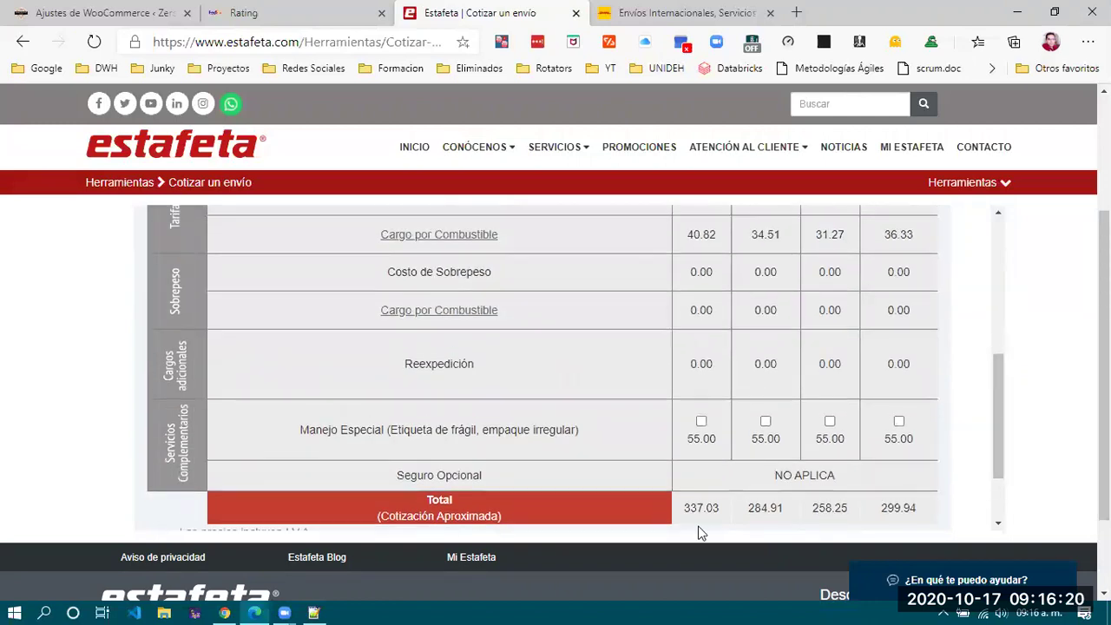
drag(750, 509, 767, 512)
click(767, 512)
mouse_move(995, 454)
mouse_down()
mouse_move(1004, 431)
mouse_move(999, 466)
mouse_up()
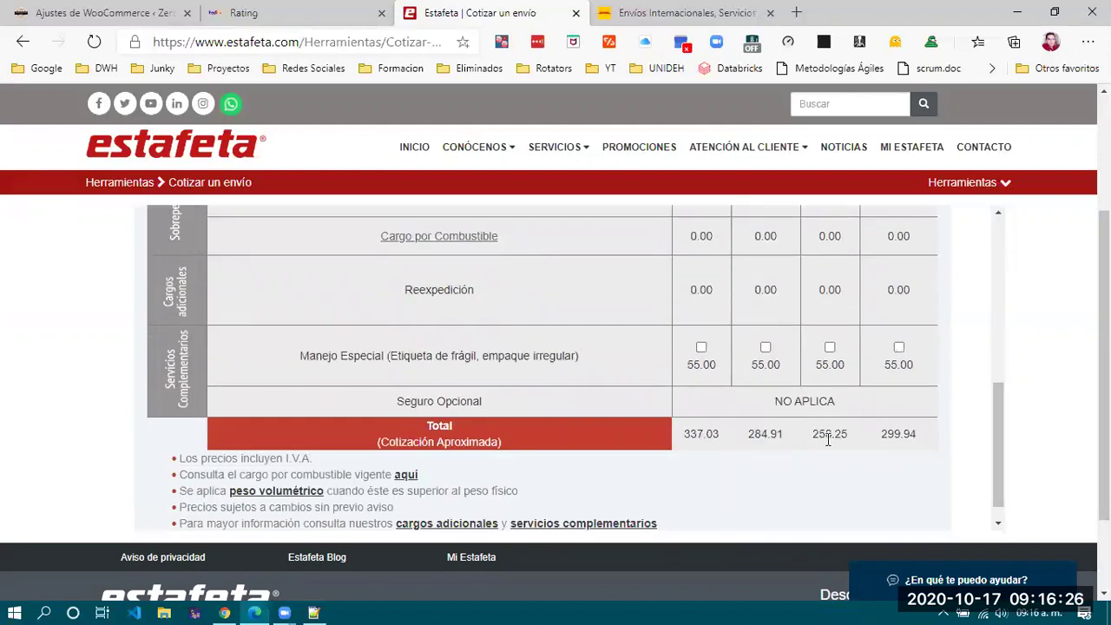
mouse_move(997, 420)
mouse_down()
mouse_move(1003, 365)
mouse_move(1010, 425)
mouse_up()
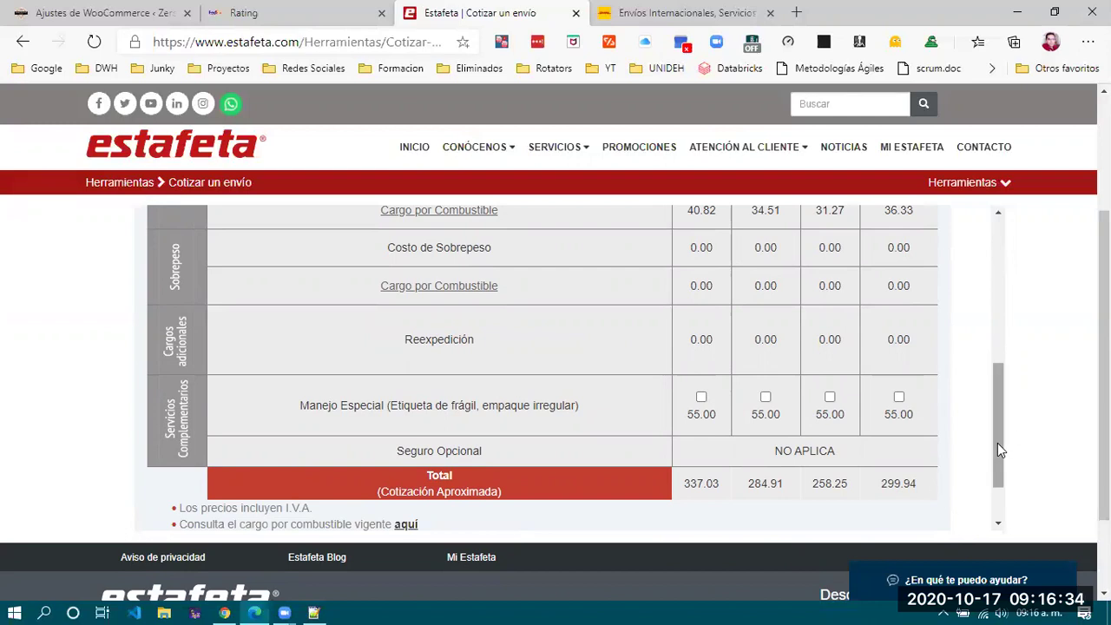
drag(998, 386, 1005, 294)
scroll(1005, 293, up, 2)
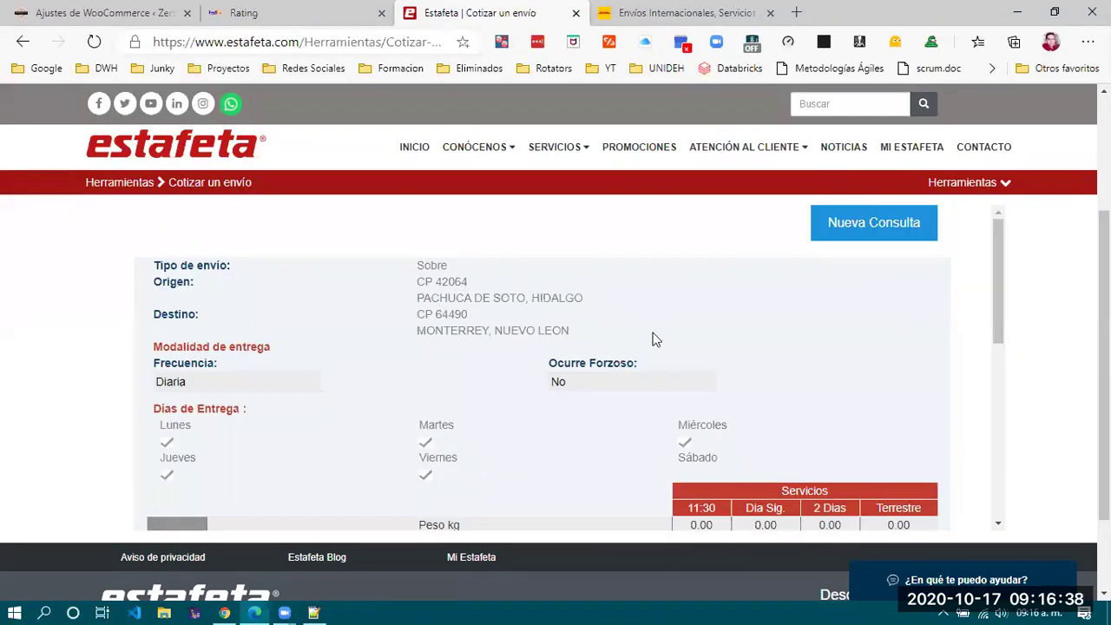
scroll(672, 353, down, 6)
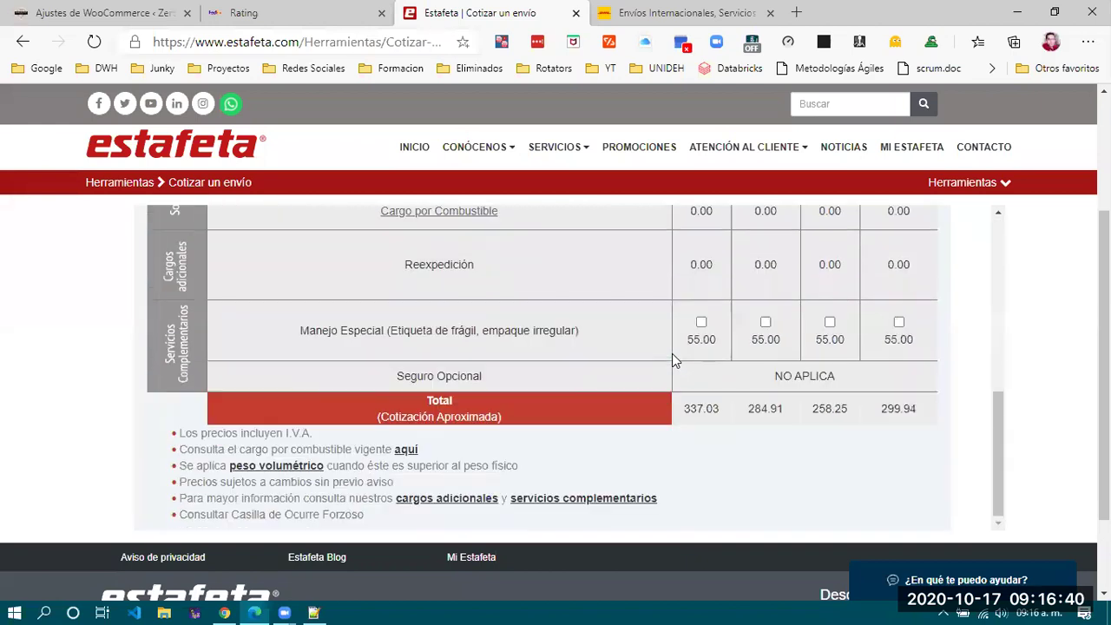
drag(835, 413, 927, 424)
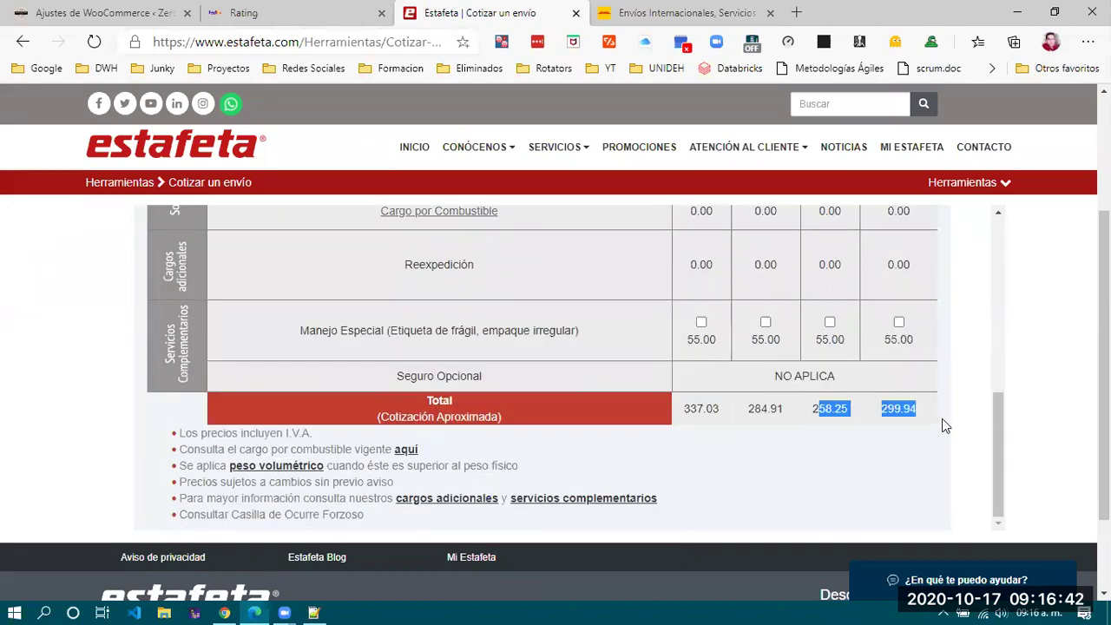
click(939, 419)
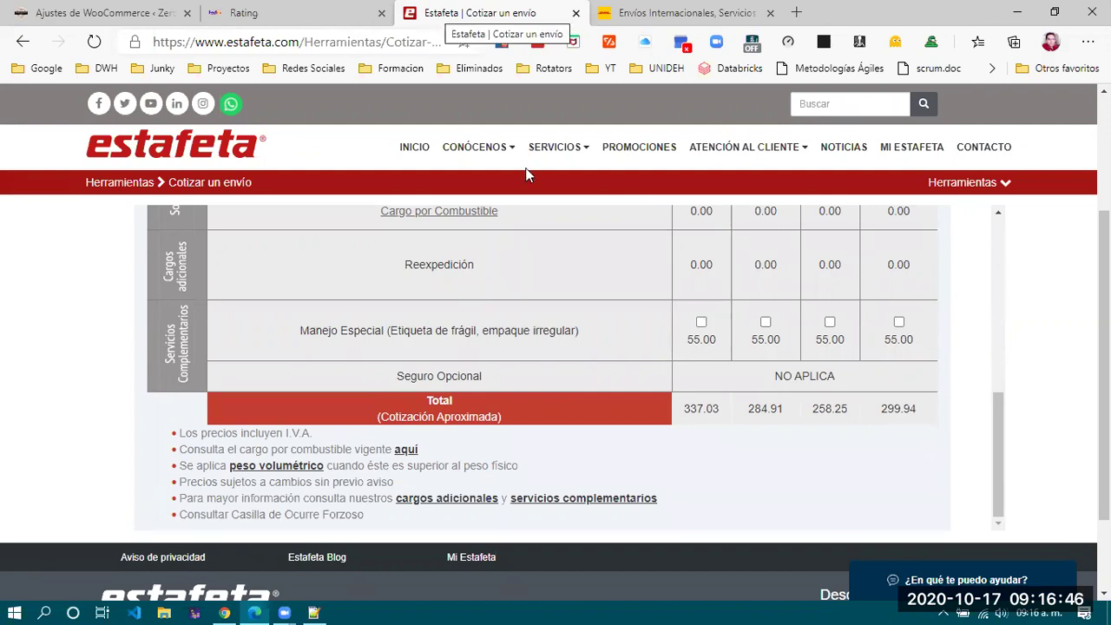
key(ctrl+Tab)
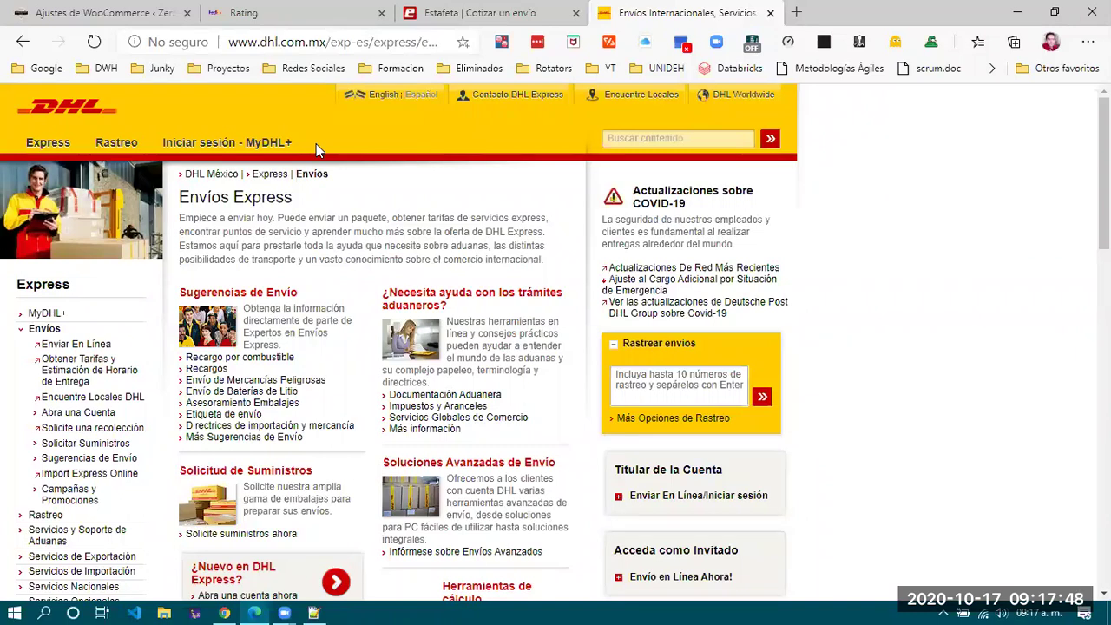
Bring up the Express menu showing 'Obtener Tarifas y Estimación de Horario de Entrega'.
mouse_move(54, 150)
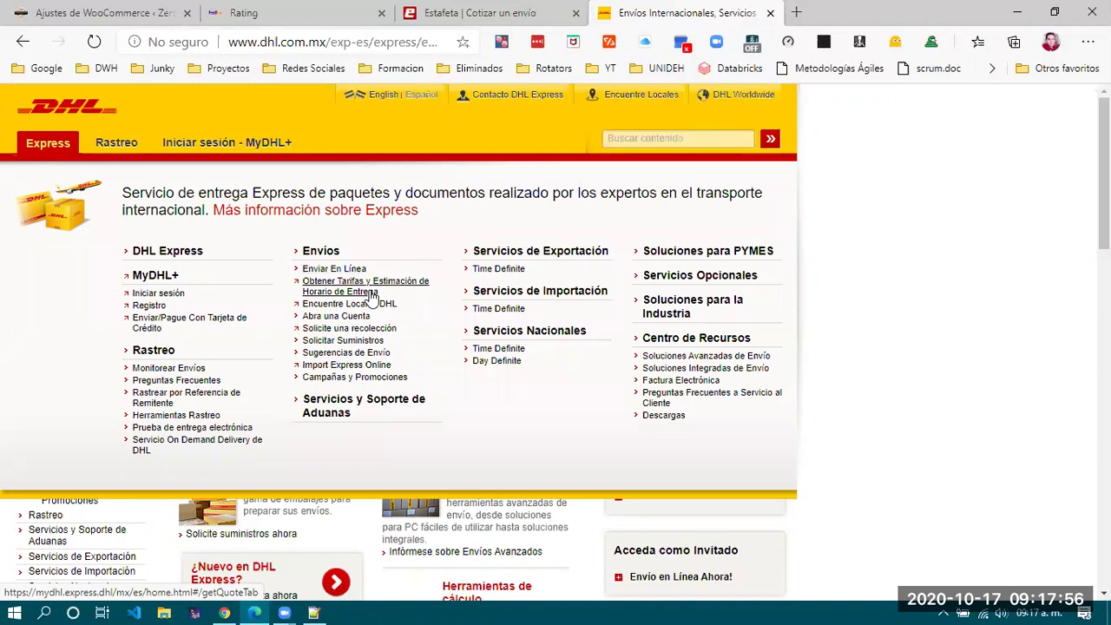
Start DHL's rates and delivery estimate tool with Mexico as the origin country.
click(371, 293)
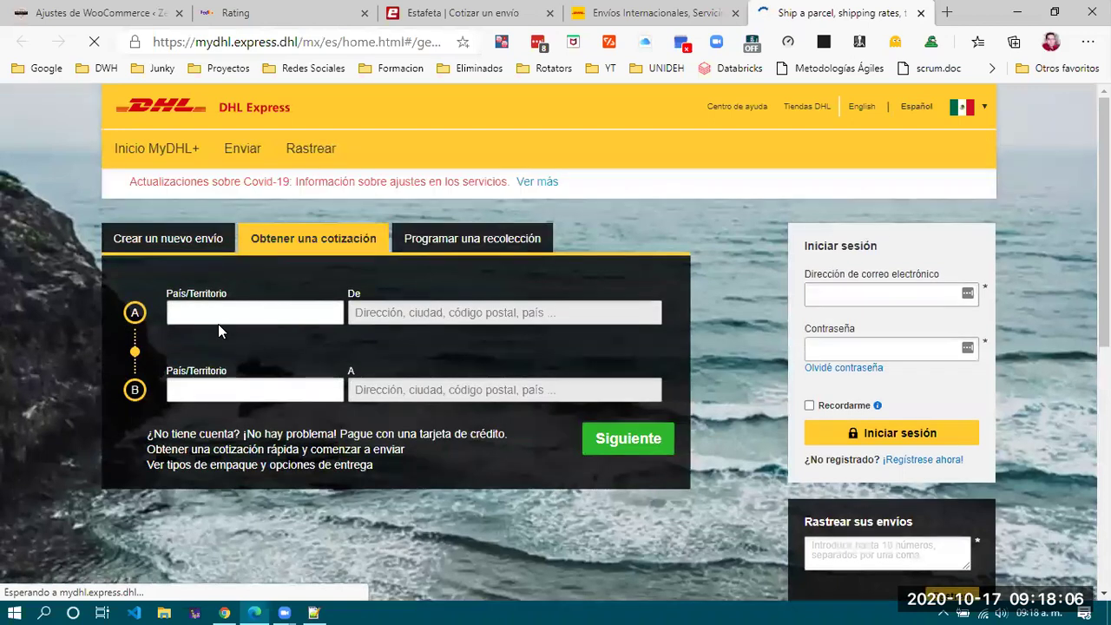
click(229, 308)
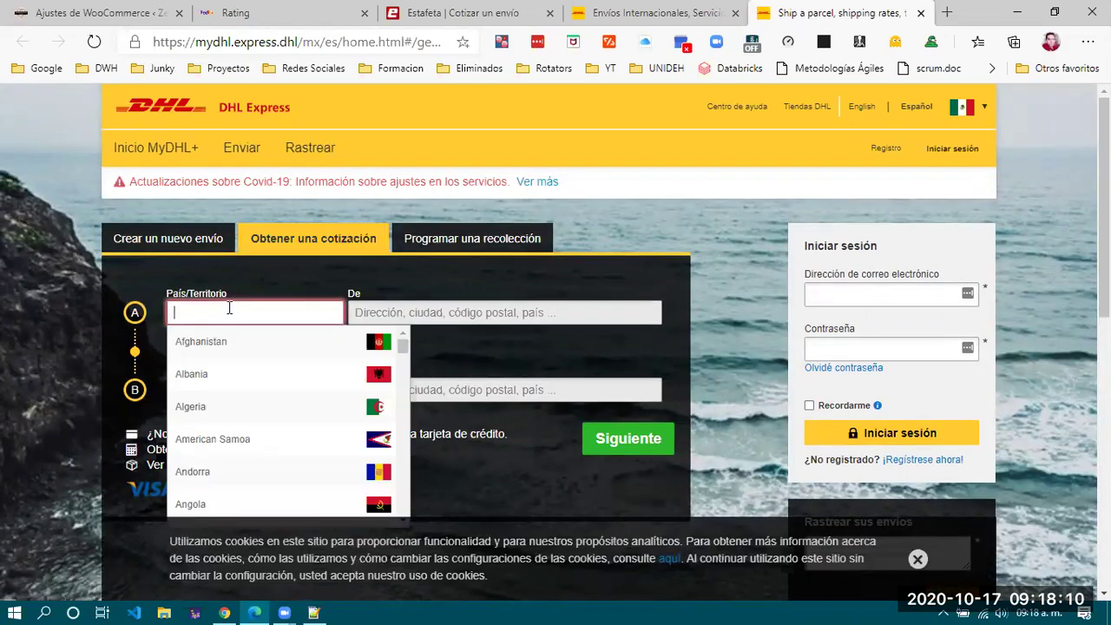
text(Méx)
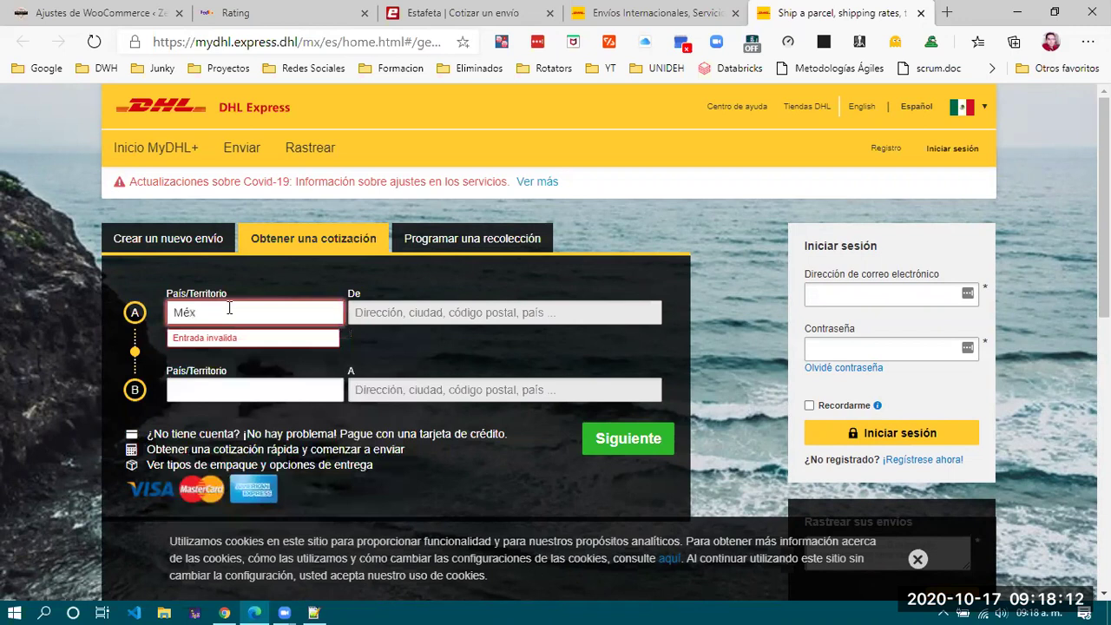
text(ico)
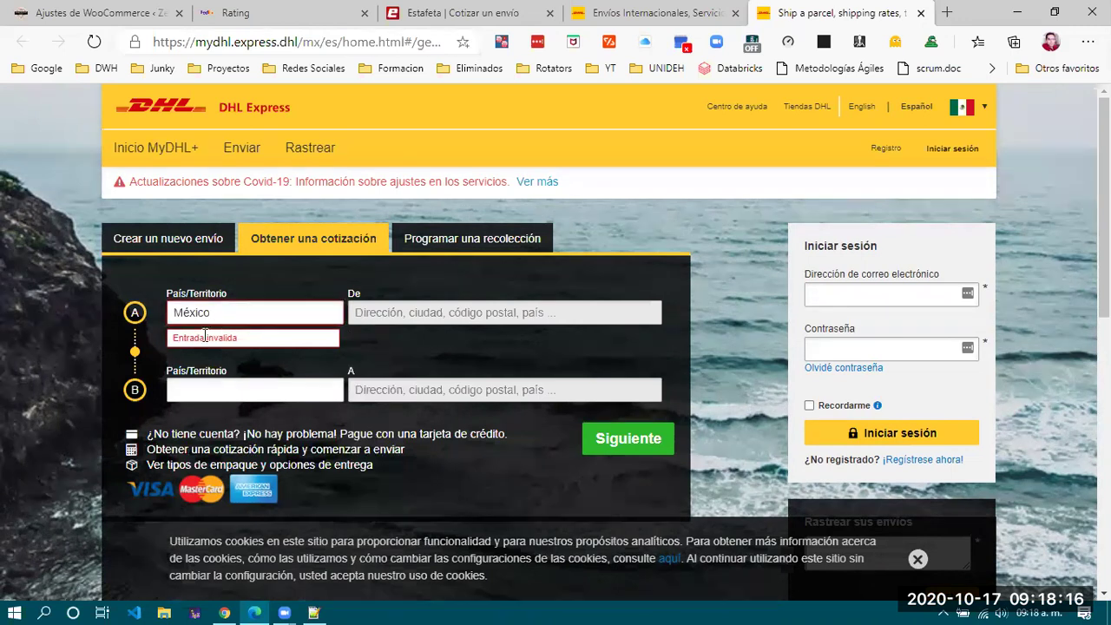
drag(238, 314, 147, 319)
text(Mexi)
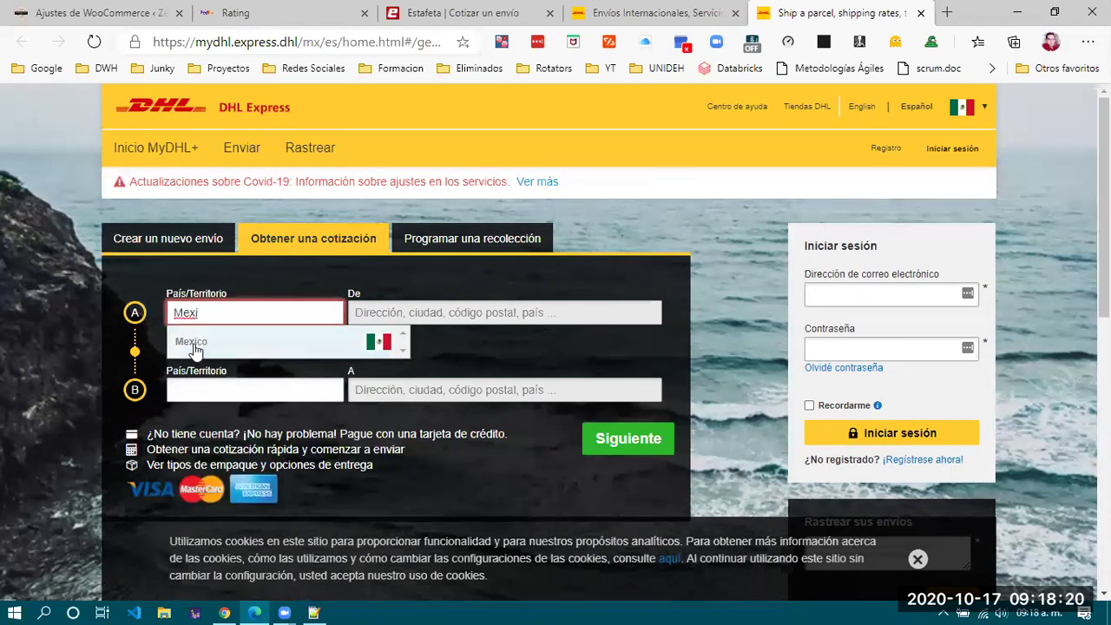
click(182, 341)
click(406, 311)
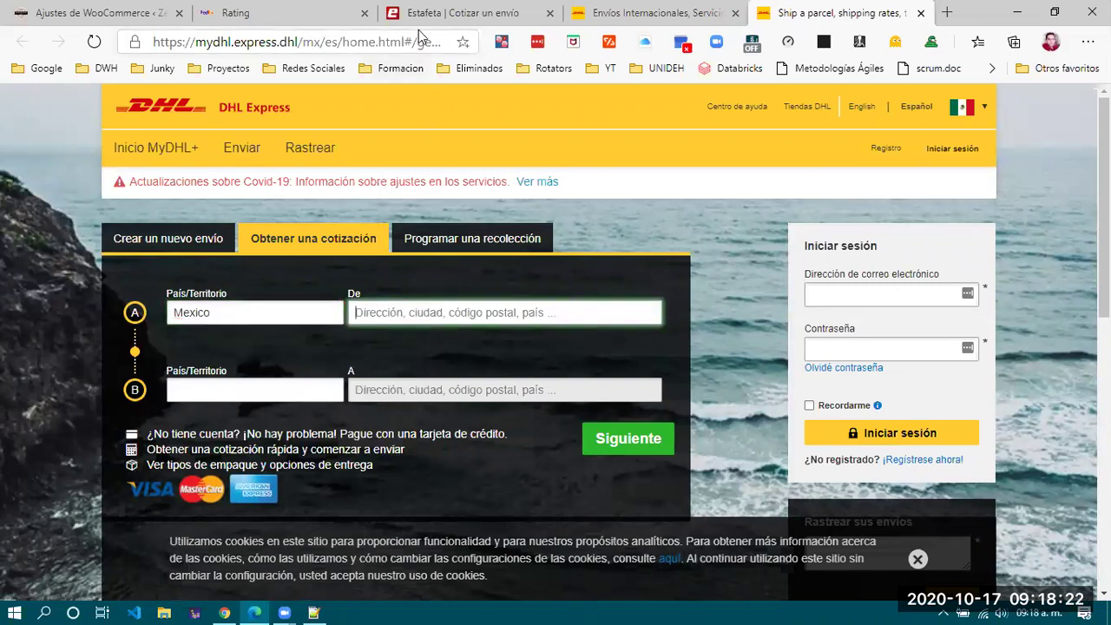
Paste origin postcode 42064 from Estafeta into De, then copy destination postcode 64490.
click(418, 26)
scroll(436, 244, up, 5)
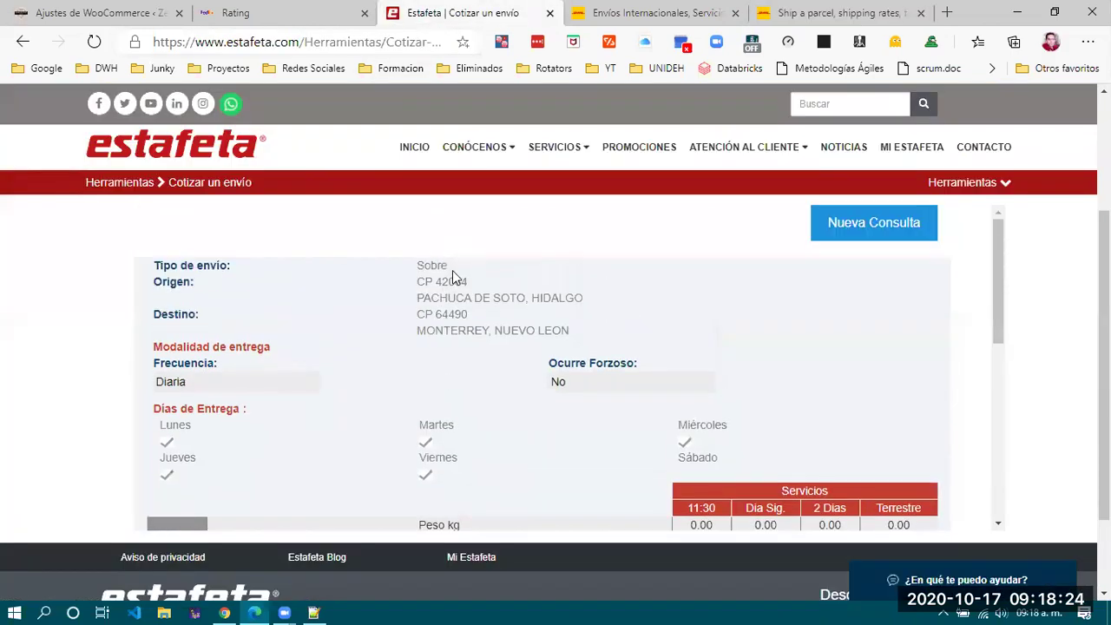
double_click(458, 282)
key(ctrl+c)
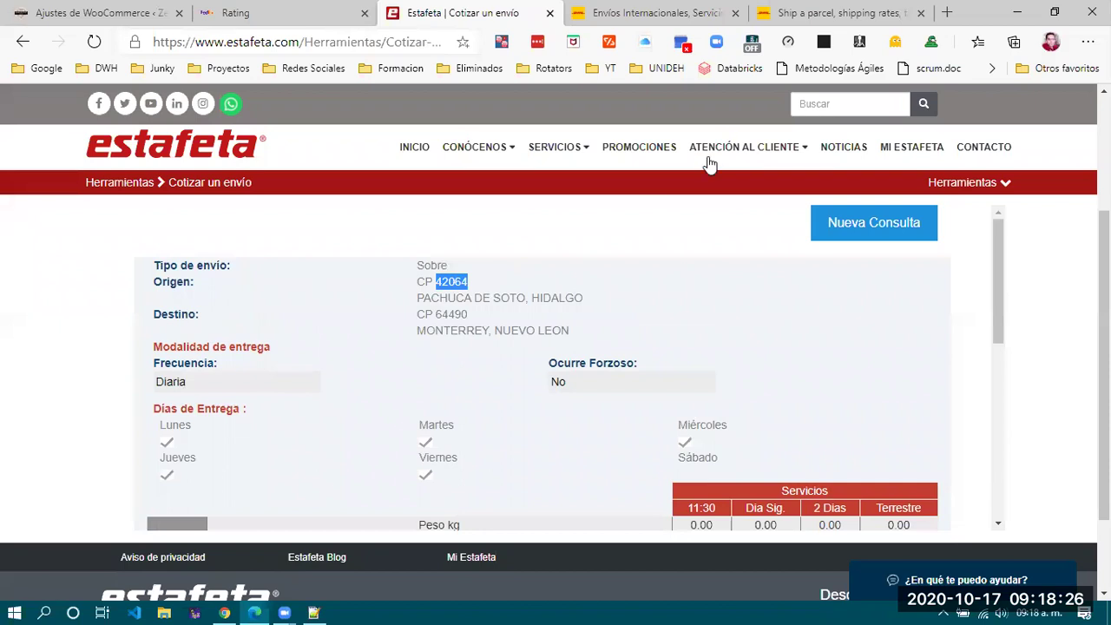
click(829, 13)
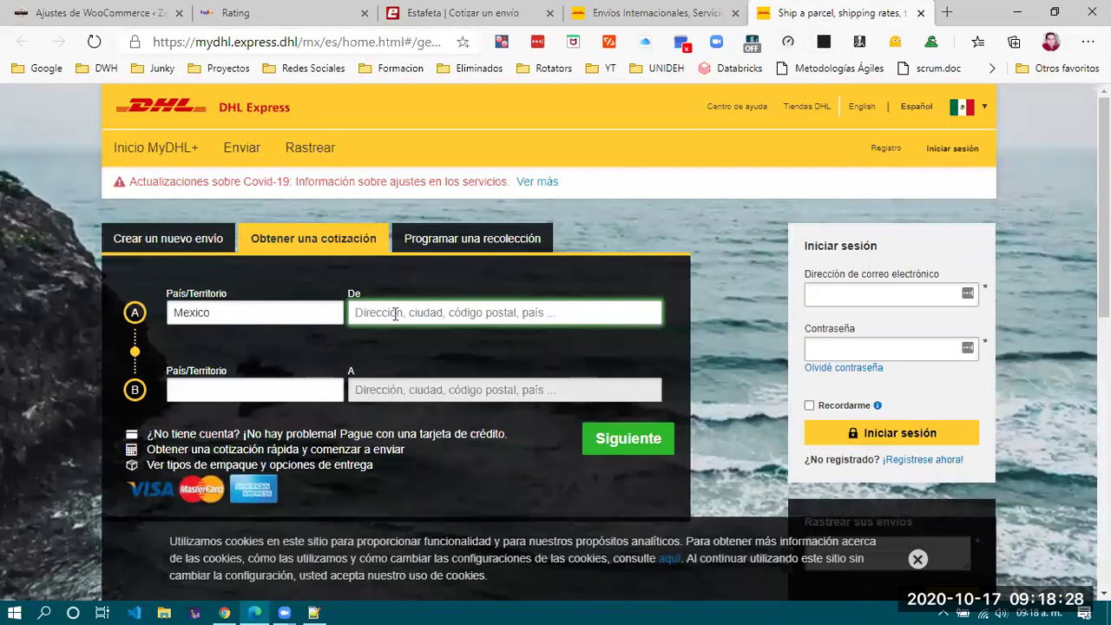
key(ctrl+v)
click(469, 13)
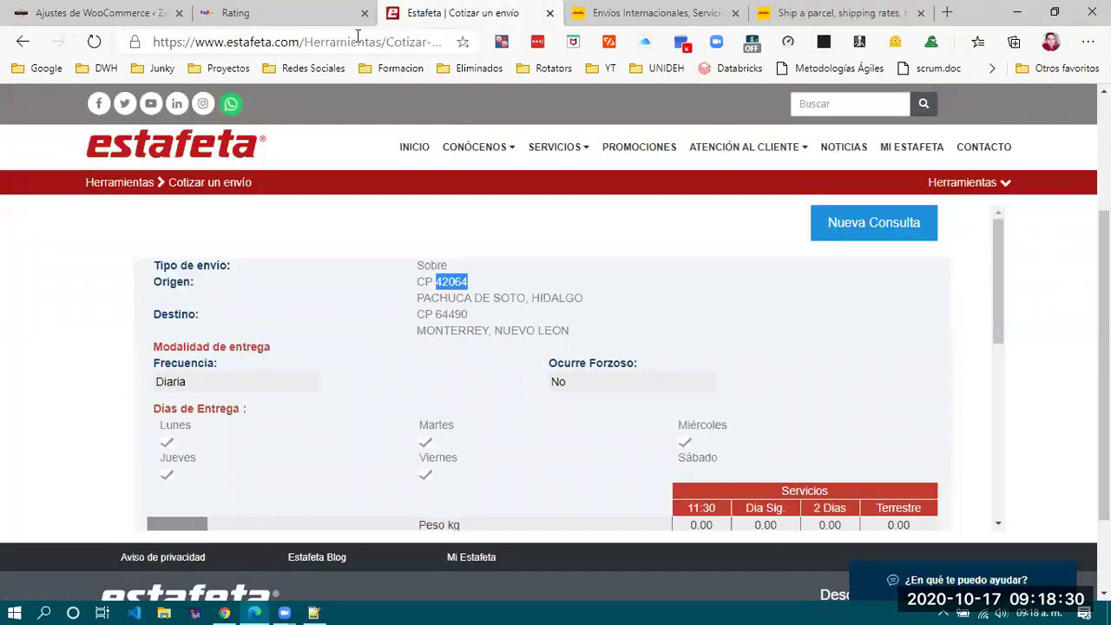
double_click(451, 314)
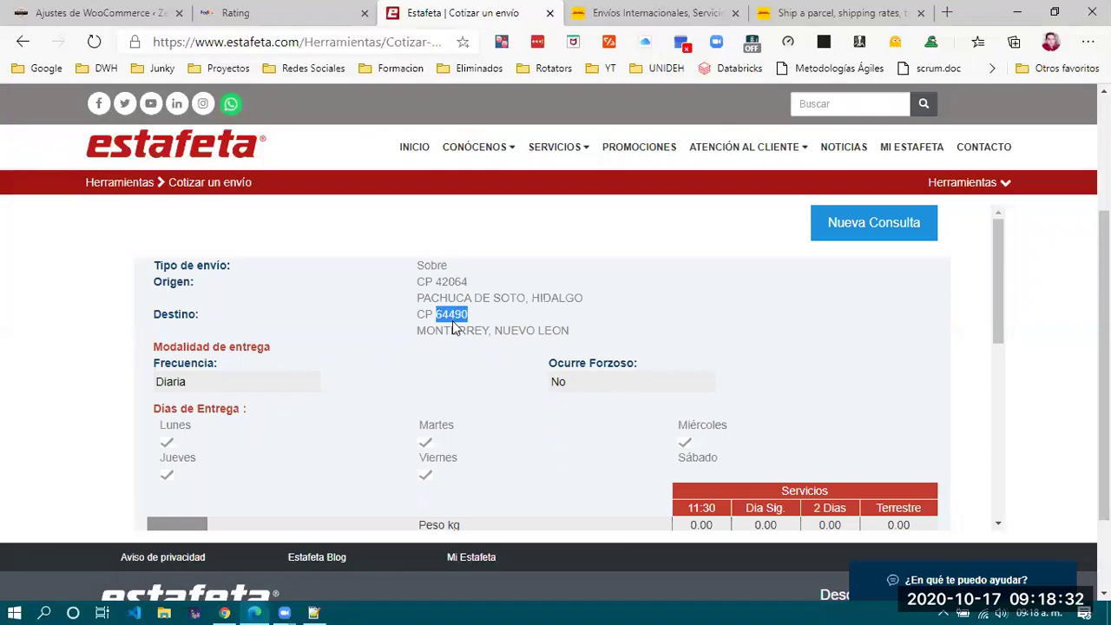
click(833, 13)
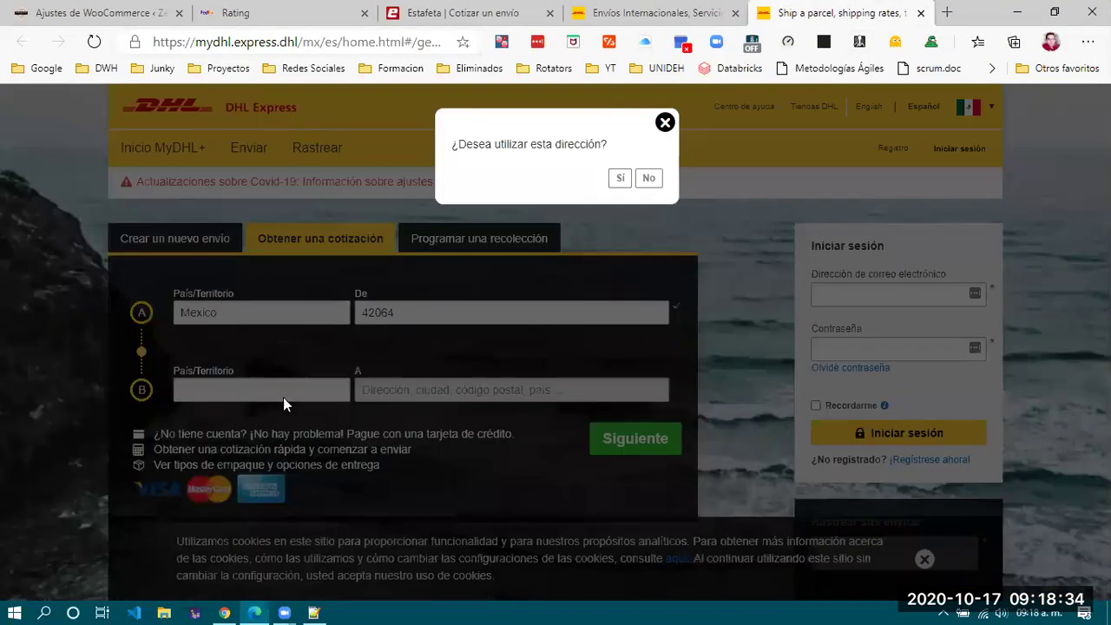
Accept the origin address and set the destination to Mexico, postcode 64490.
click(620, 180)
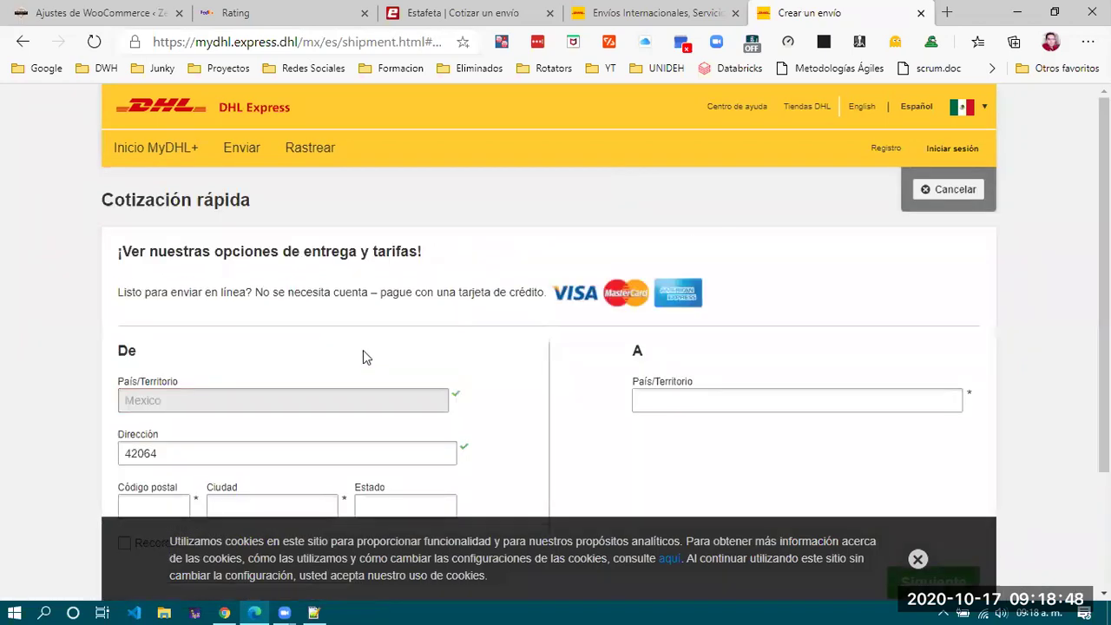
scroll(363, 350, down, 2)
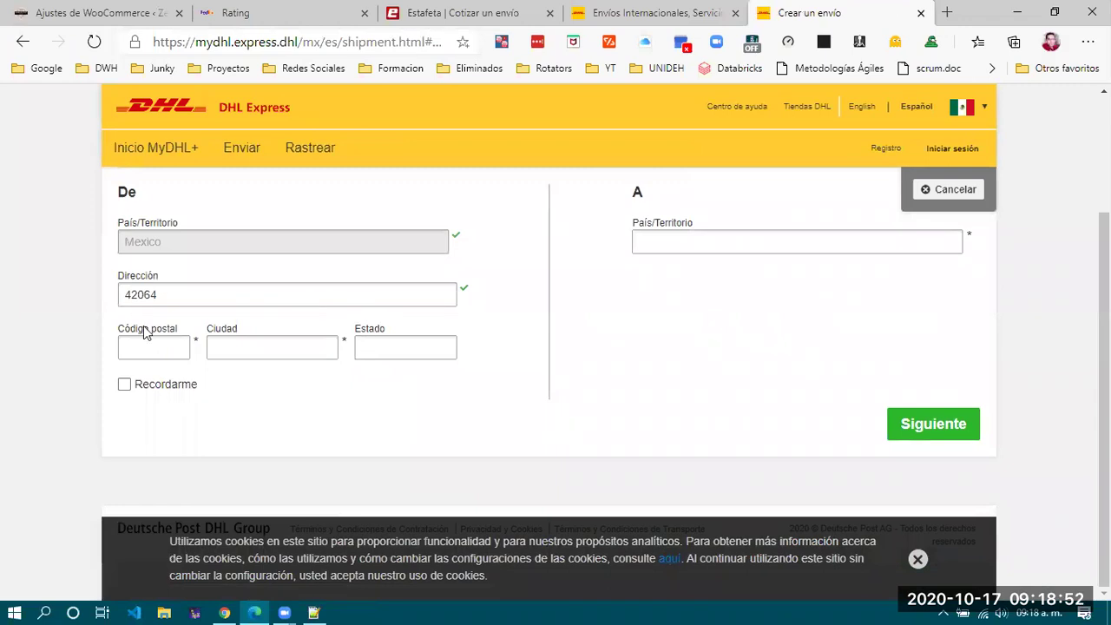
click(727, 241)
text(Mex)
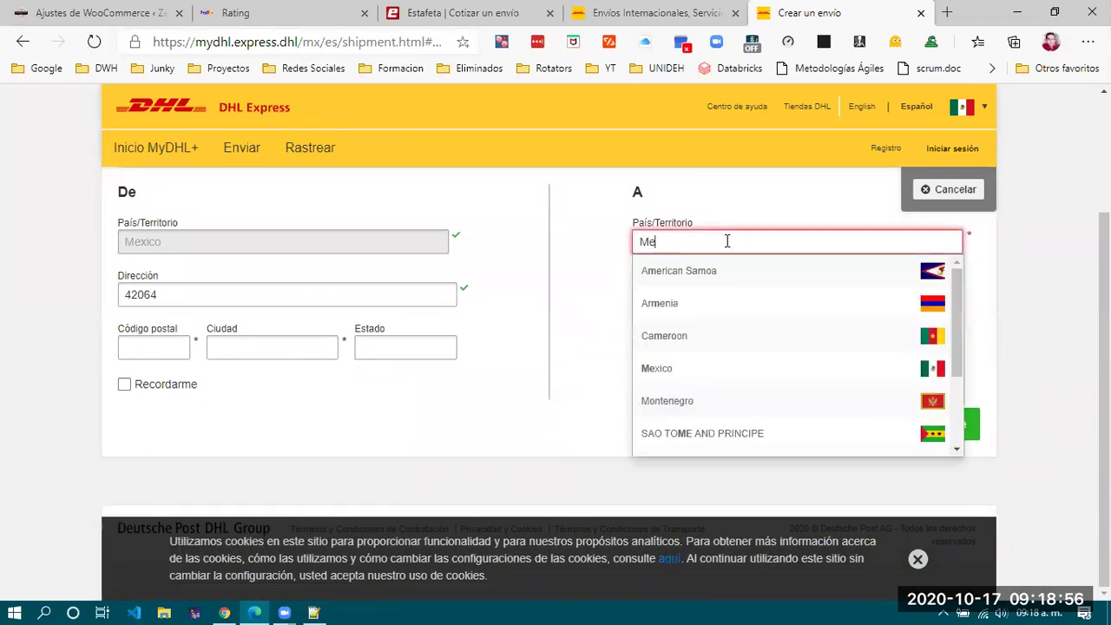
click(674, 273)
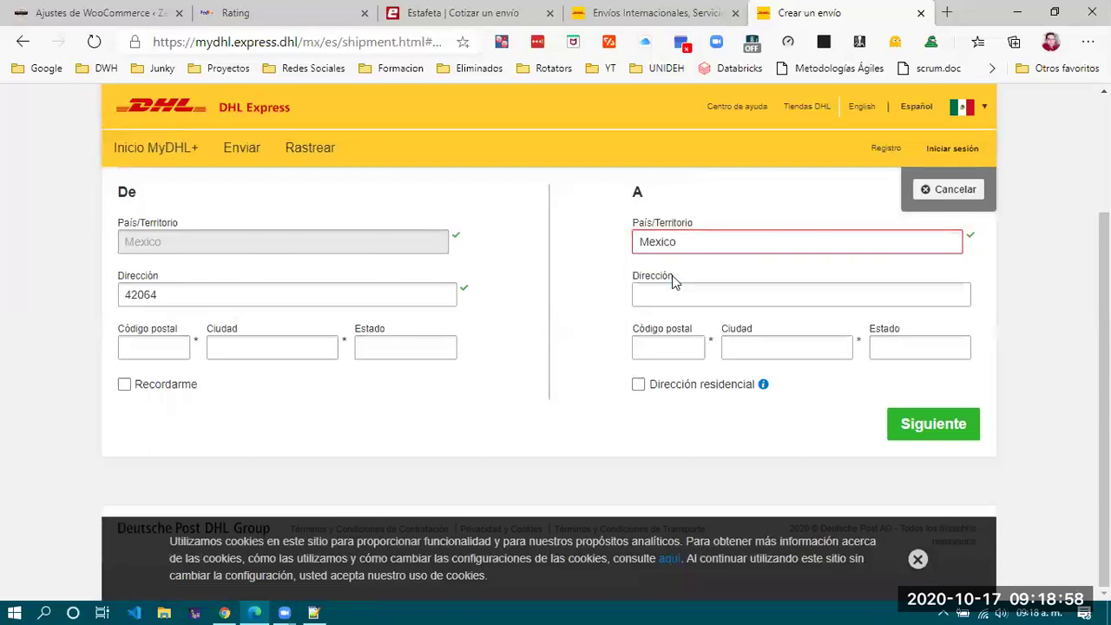
click(683, 296)
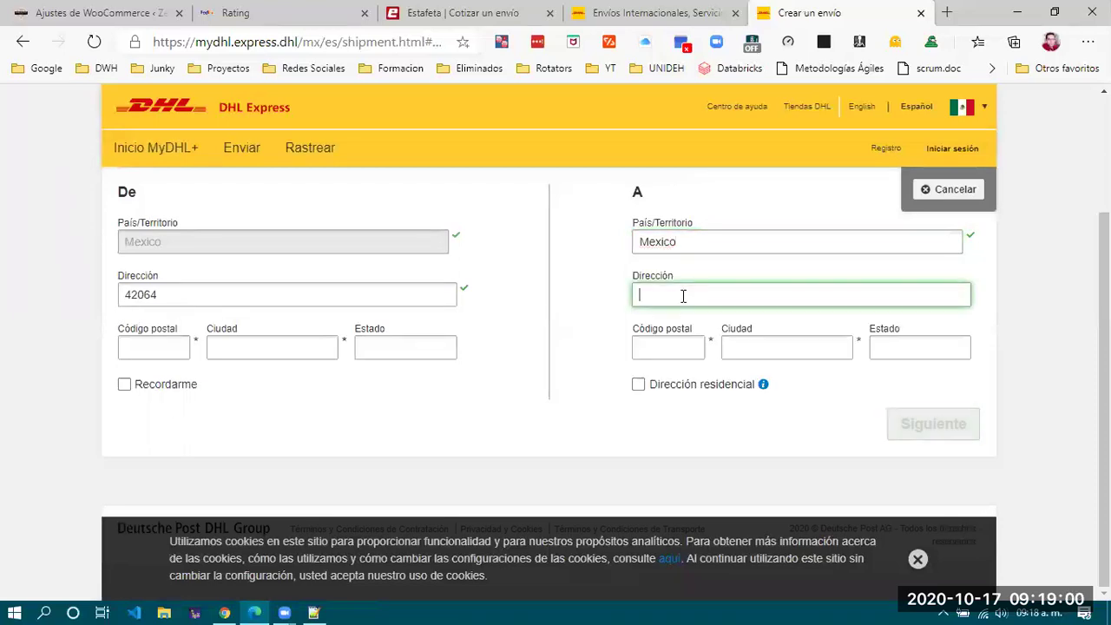
text(64490)
click(659, 347)
text(64490)
Enter origin postcode 42064 and origin city Pachuca.
click(159, 355)
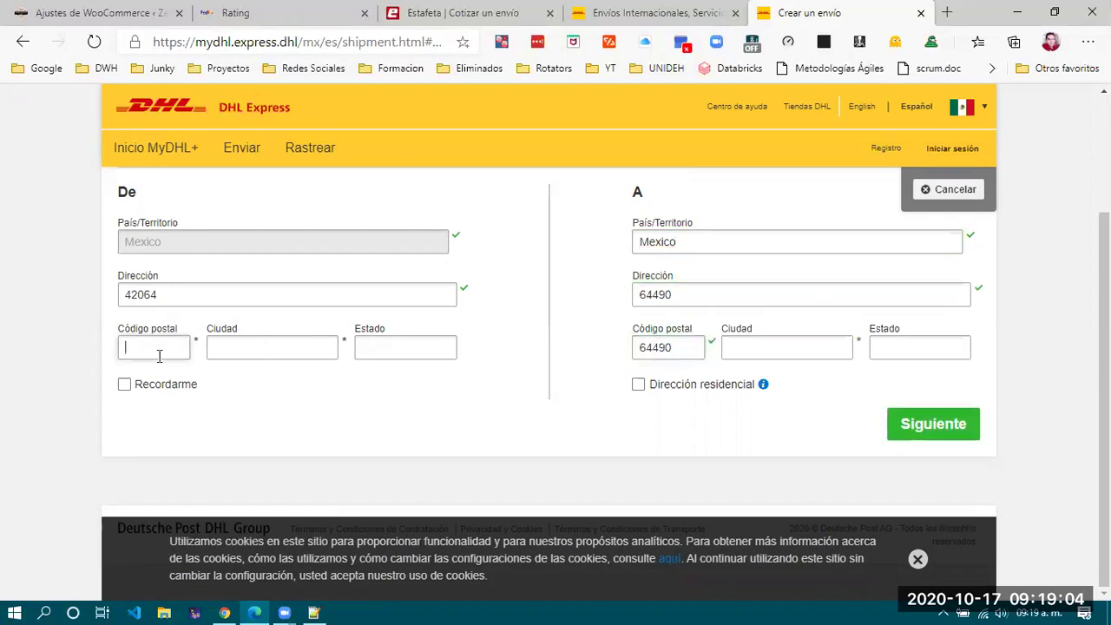
text(420)
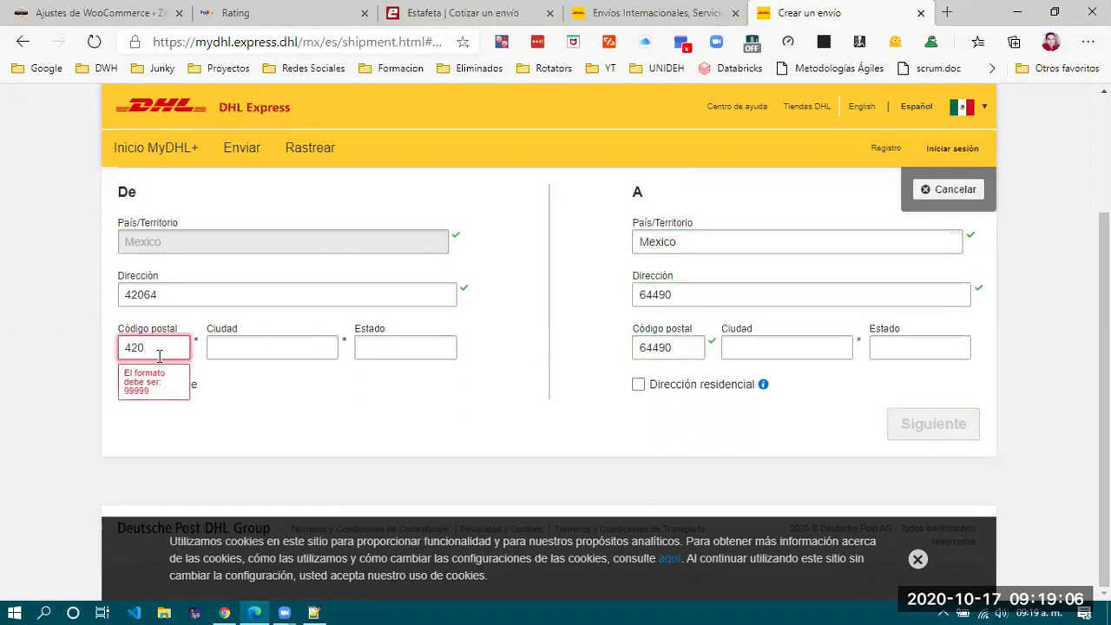
text(64)
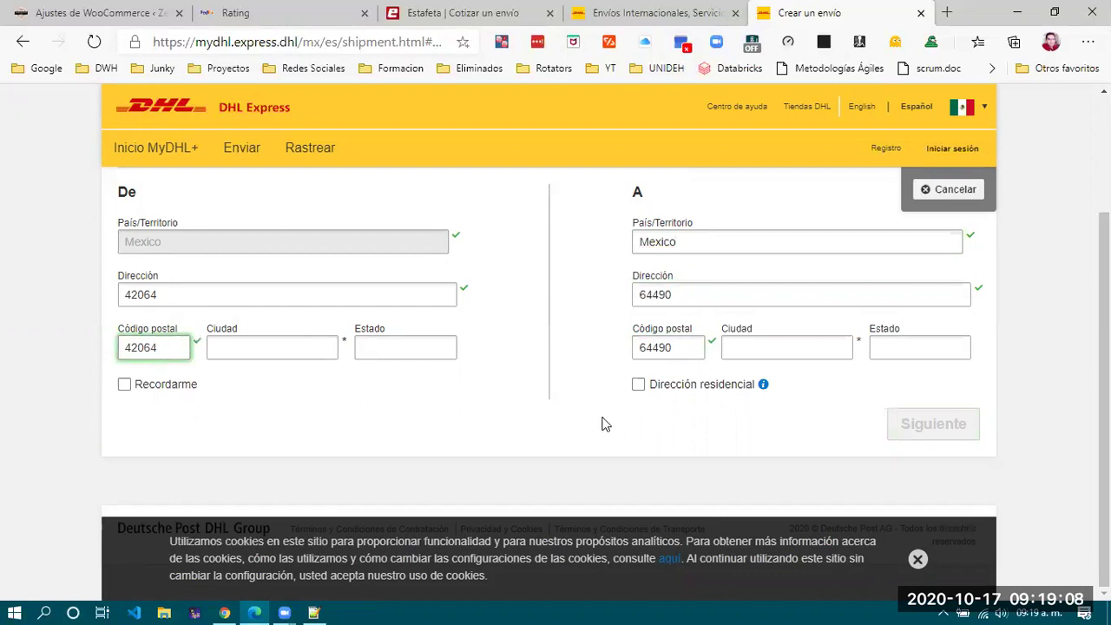
click(707, 476)
click(143, 347)
click(388, 453)
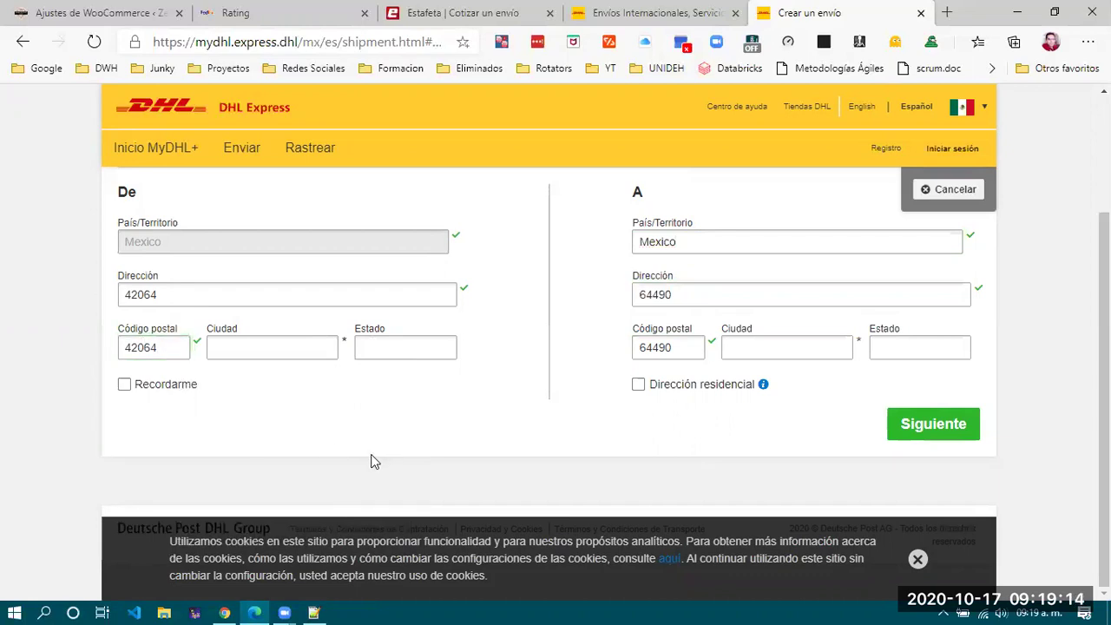
click(276, 349)
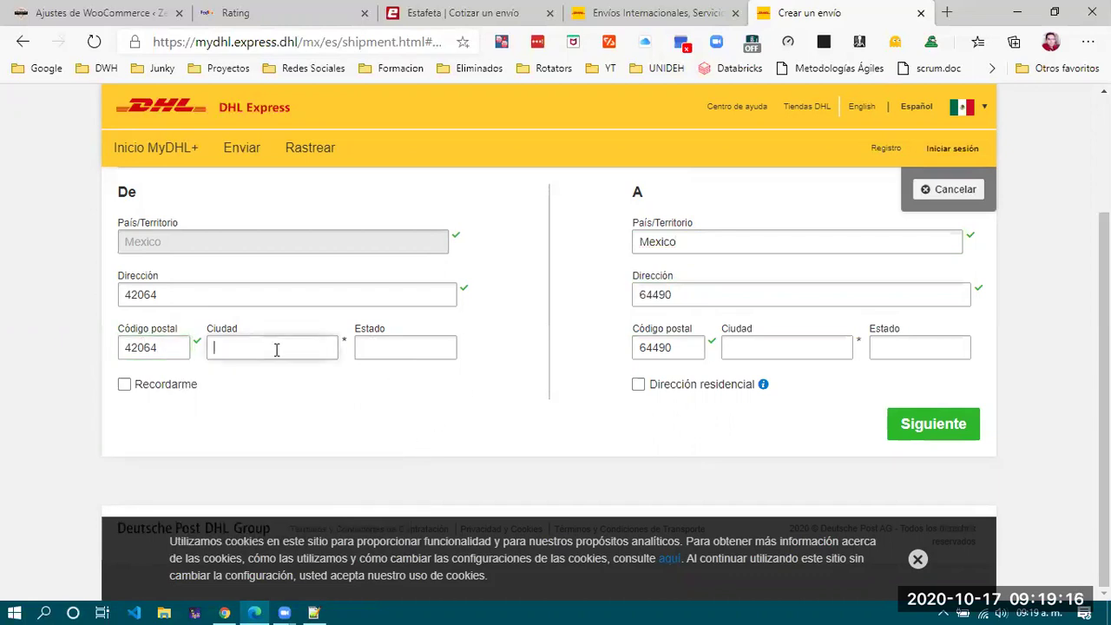
text(Pachuca)
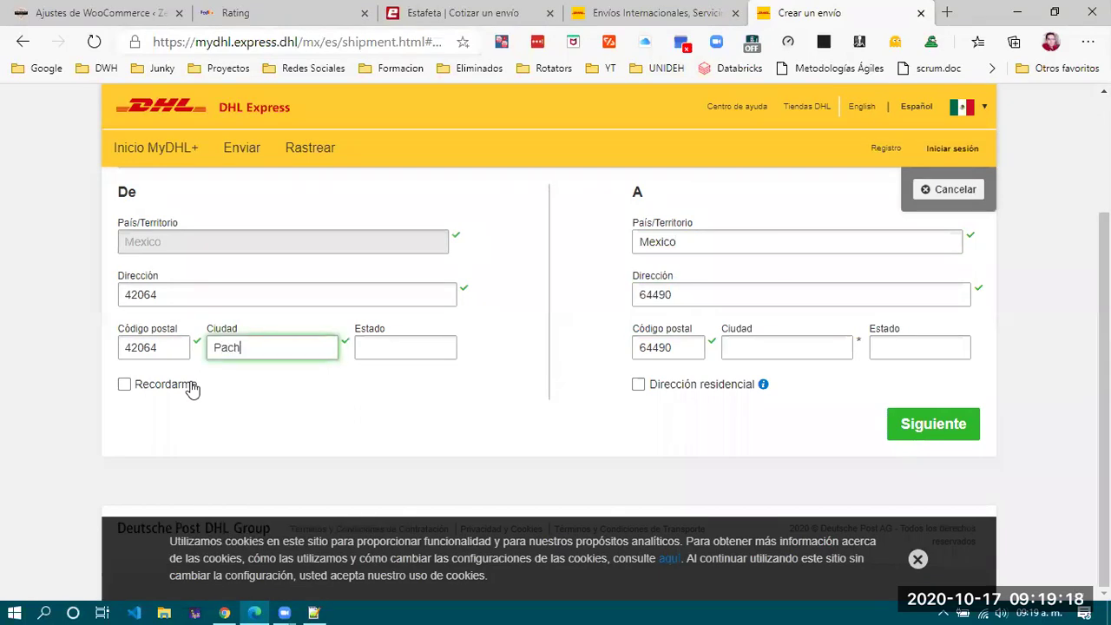
click(767, 354)
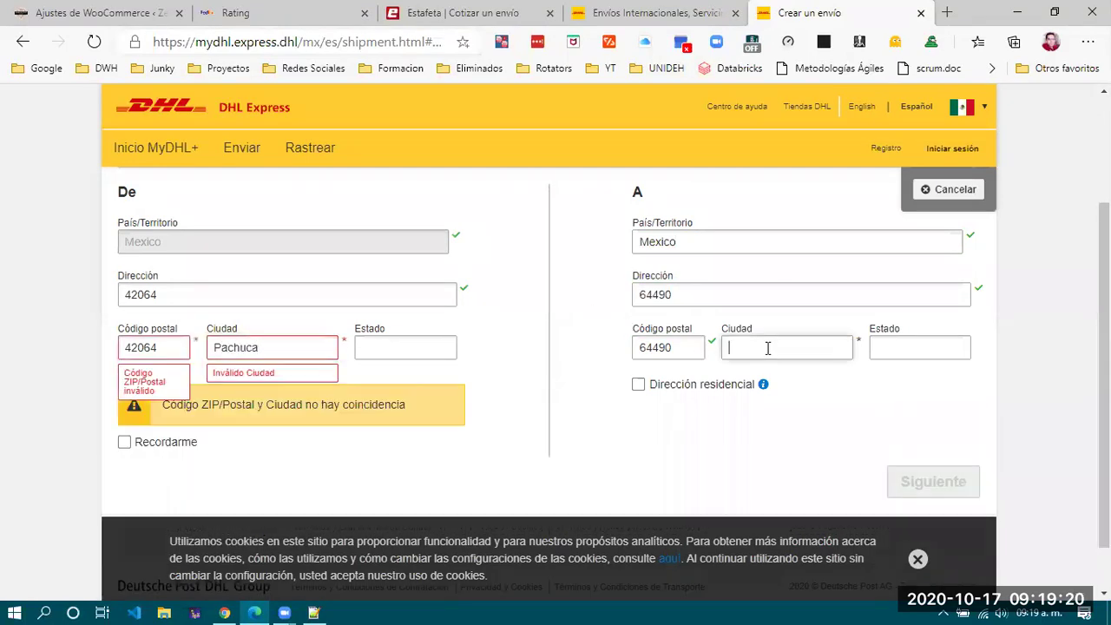
Pick 42064 Colonial-Pachuca de Soto and 64490 Monterrey from the suggestions, continue, and choose Documentos.
click(171, 349)
key(BackSpace)
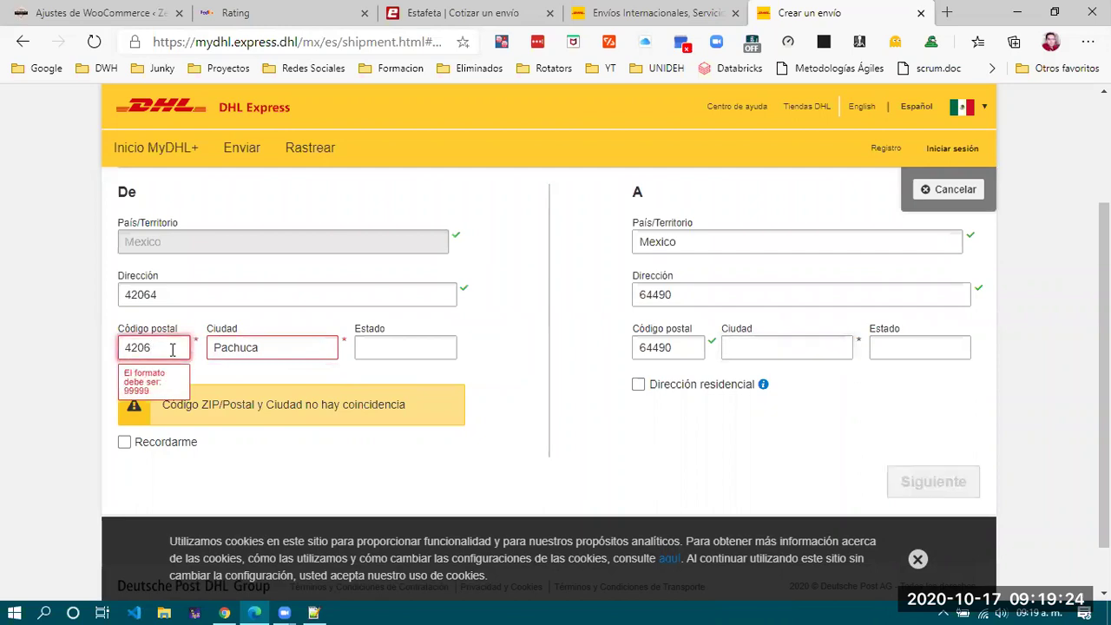
text(4)
click(175, 386)
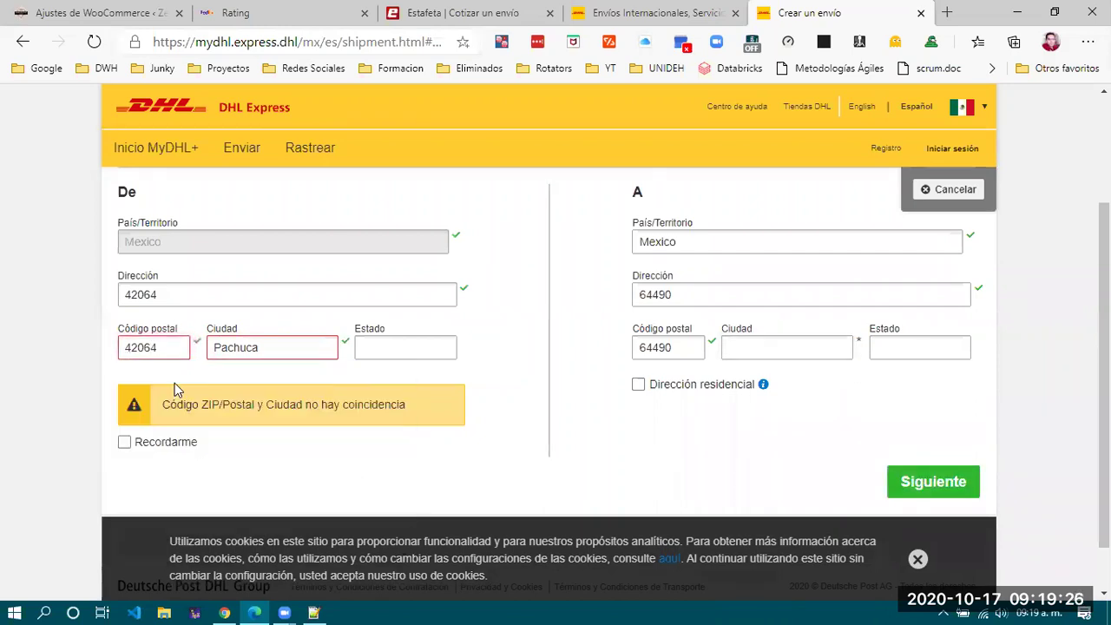
click(687, 345)
key(BackSpace)
text(0)
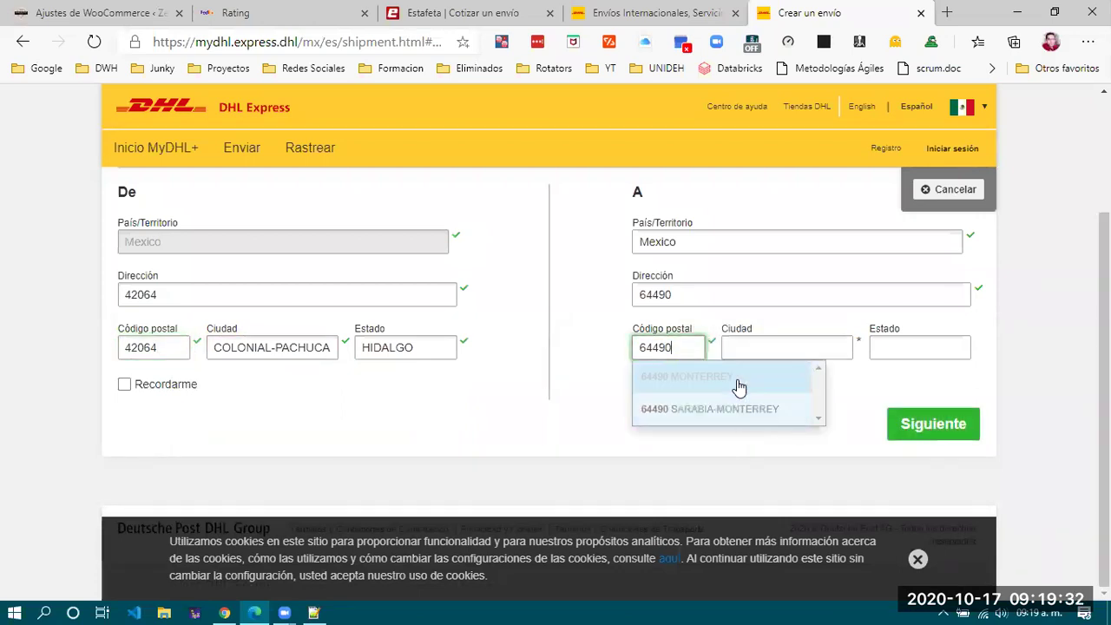
click(738, 381)
click(925, 425)
click(323, 332)
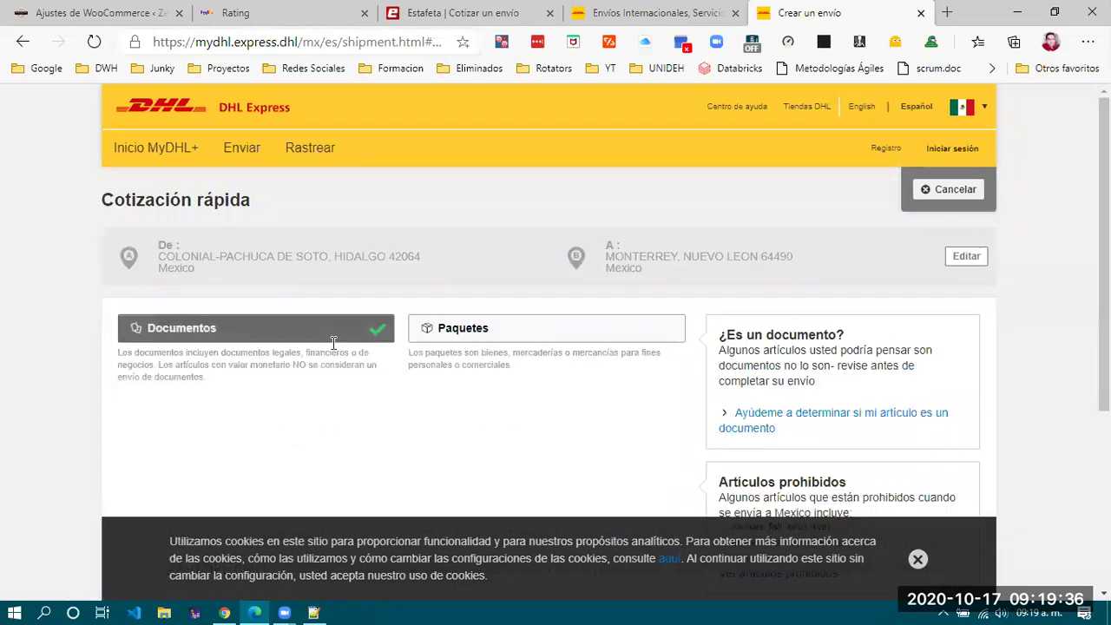
Switch the shipment type to Paquetes and enter a declared value of 200 MXN.
click(469, 326)
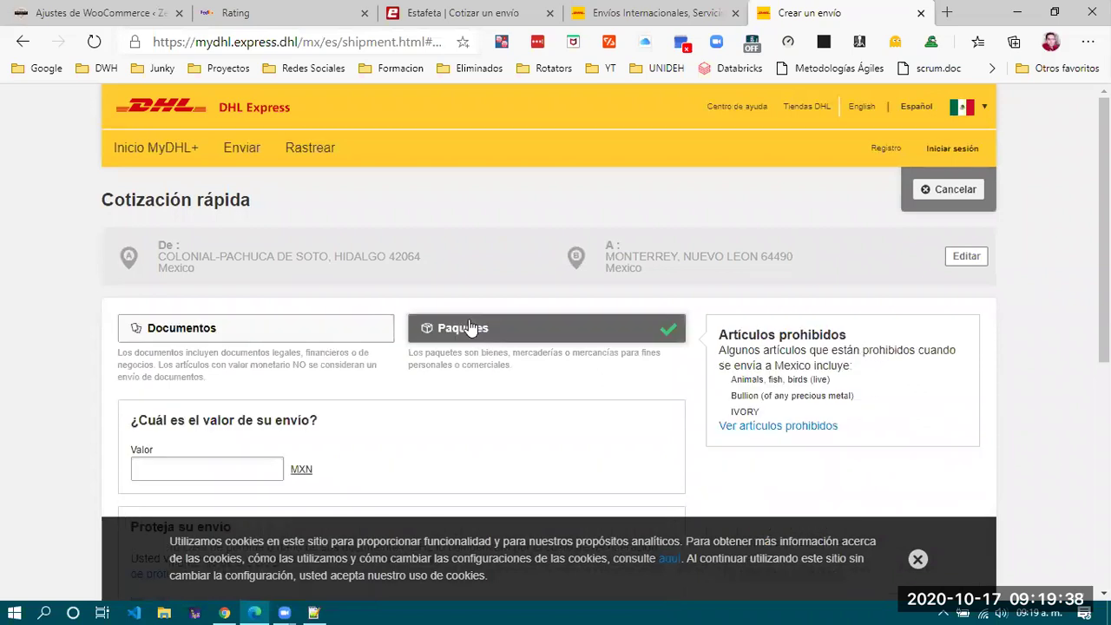
scroll(449, 356, down, 2)
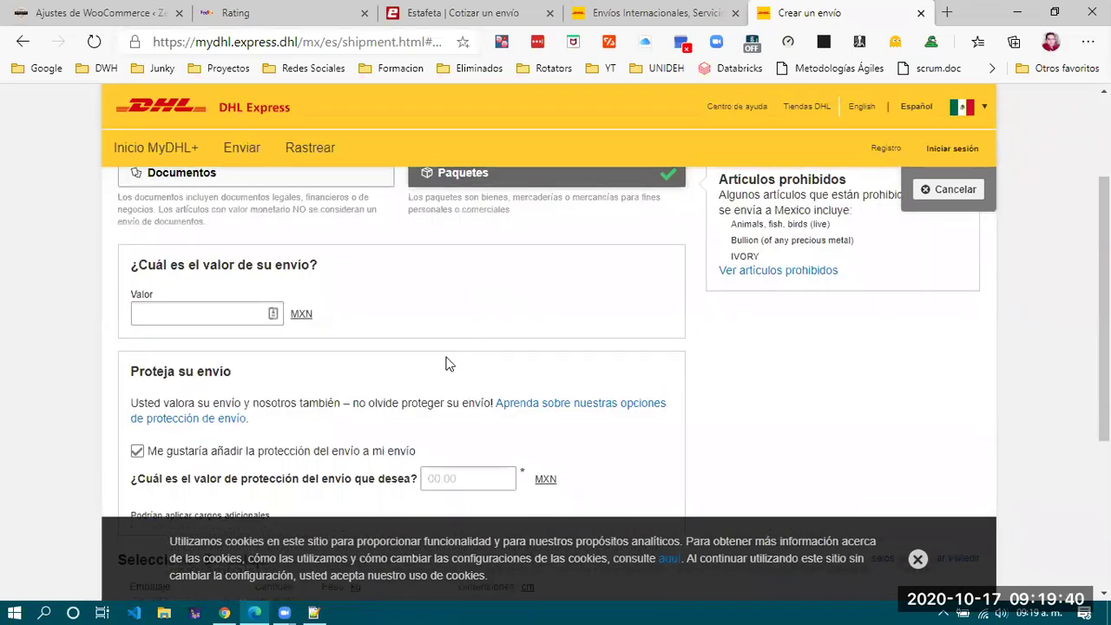
click(211, 318)
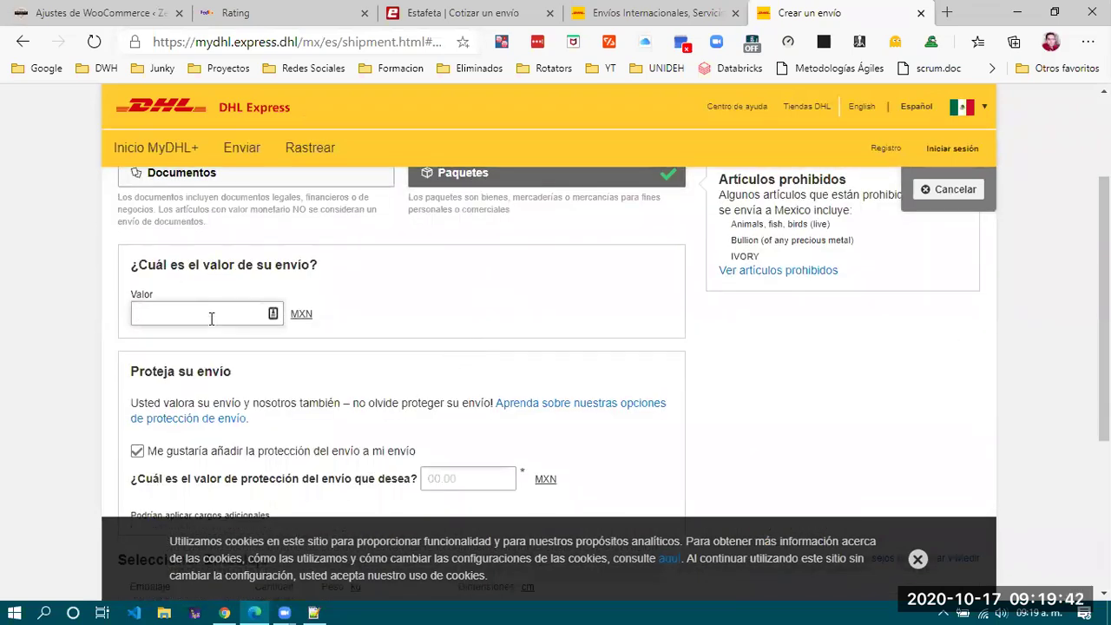
scroll(210, 318, down, 1)
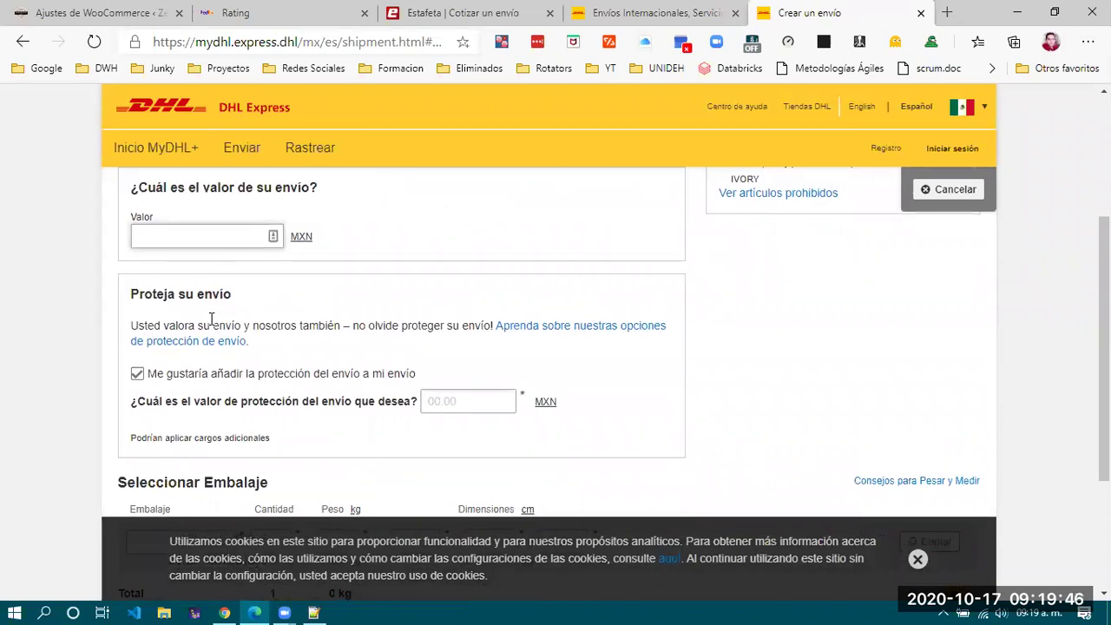
text(200)
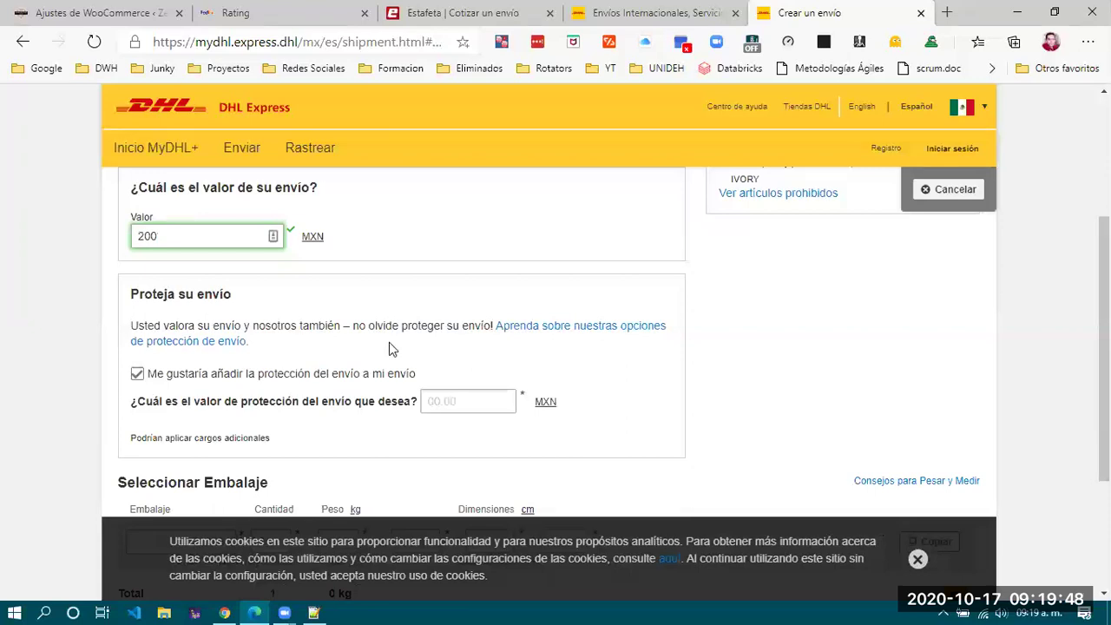
scroll(361, 430, down, 1)
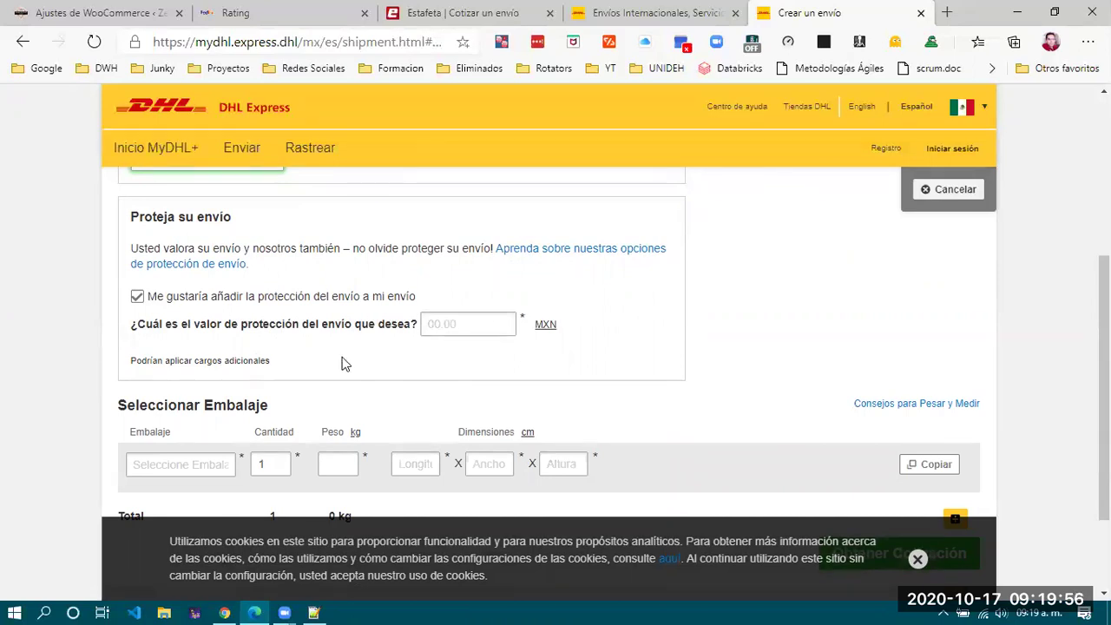
Enter a package weight of 1 kg and dimensions of 25×25×25 cm.
scroll(345, 364, down, 1)
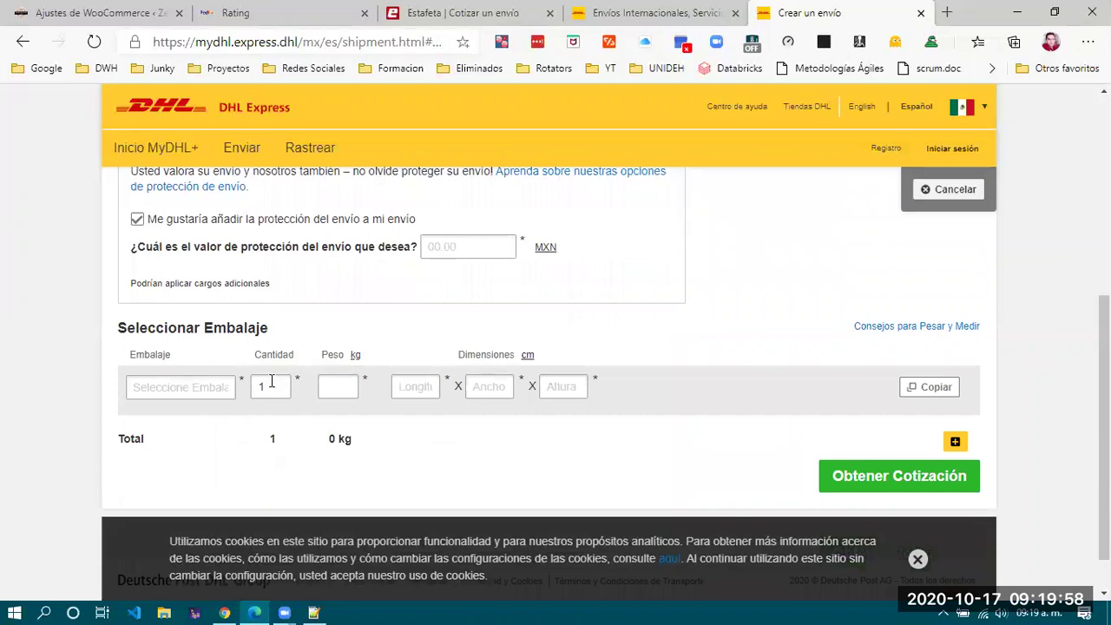
click(323, 395)
text(1)
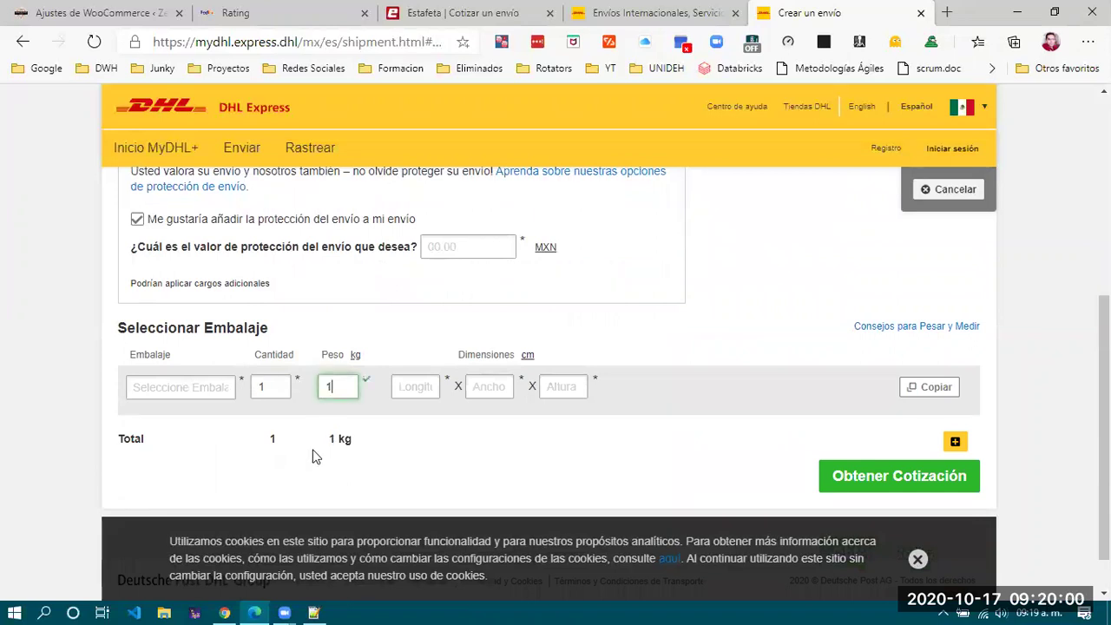
click(418, 384)
text(25)
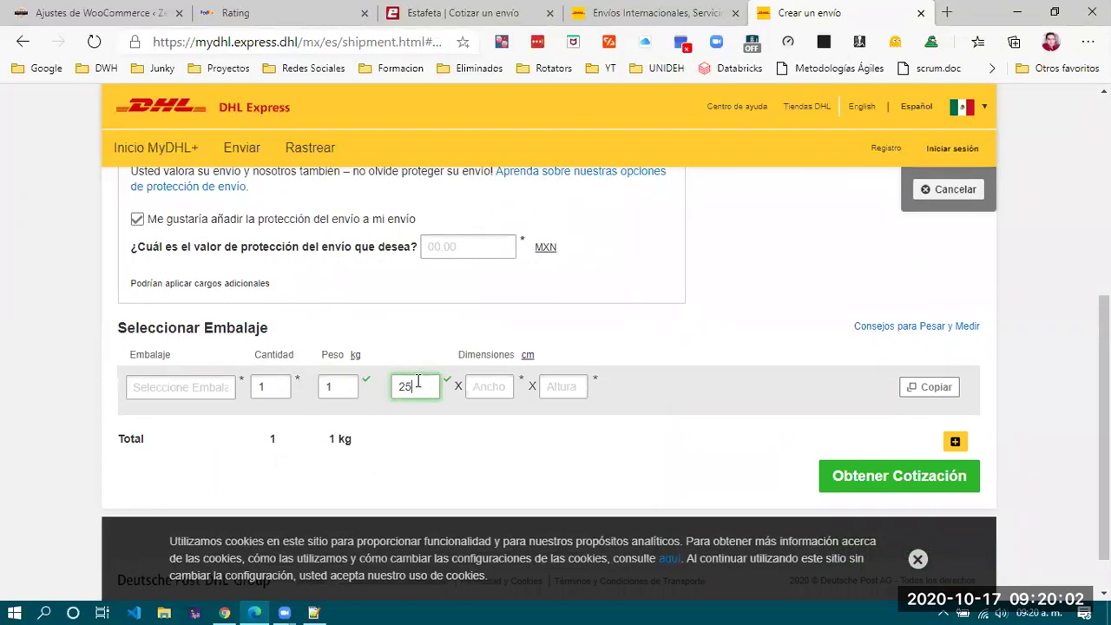
click(491, 383)
text(25)
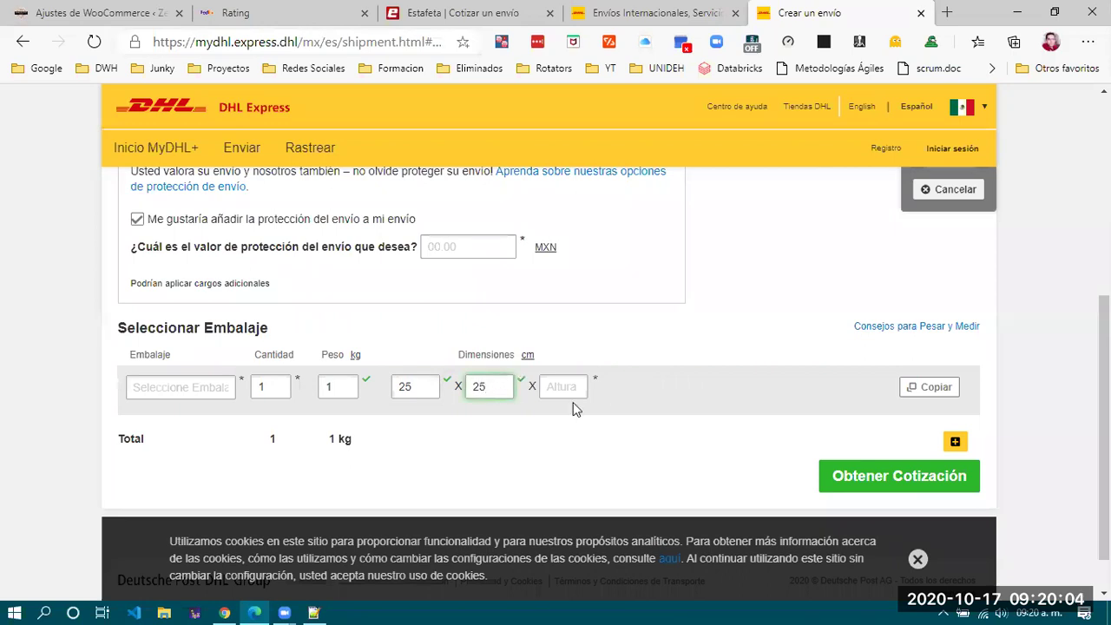
click(575, 387)
text(25)
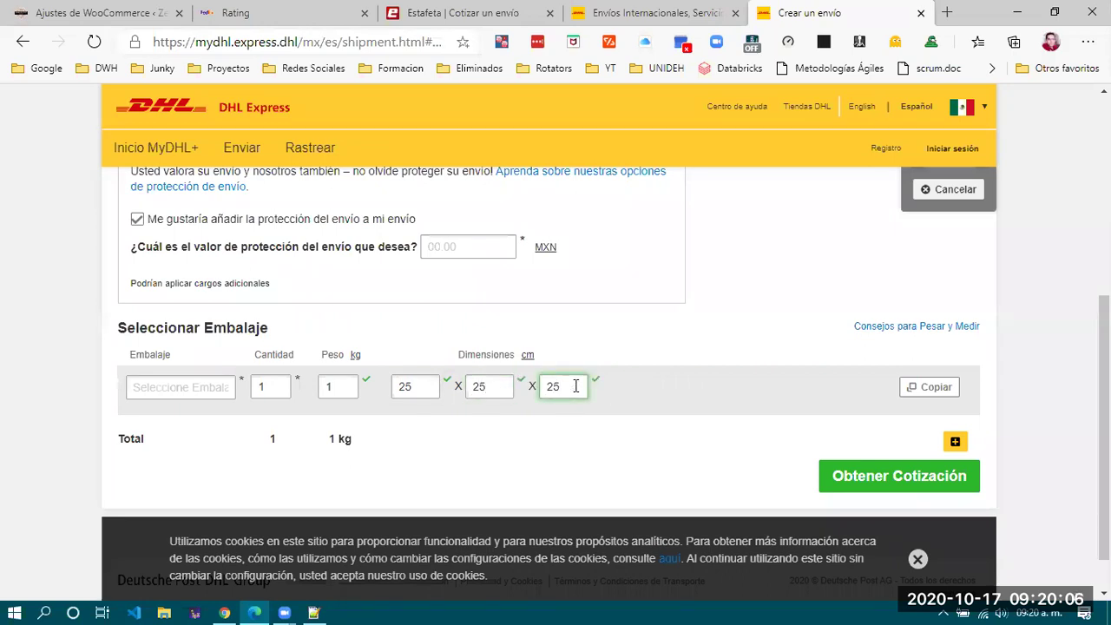
Choose Paquete Internacional as the packaging type.
click(181, 386)
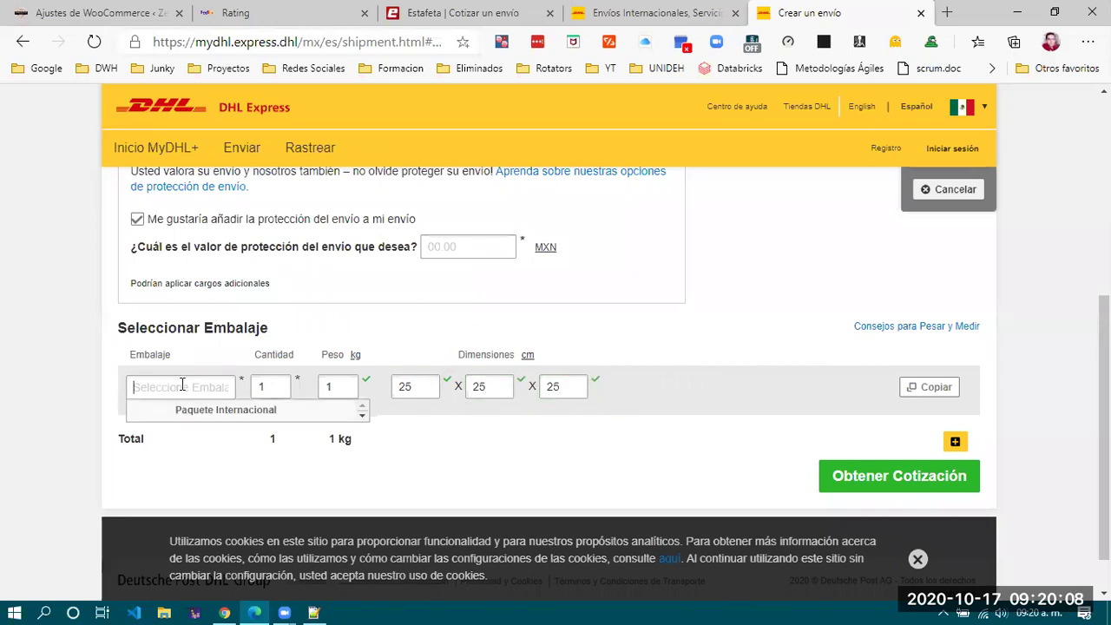
click(362, 417)
click(363, 416)
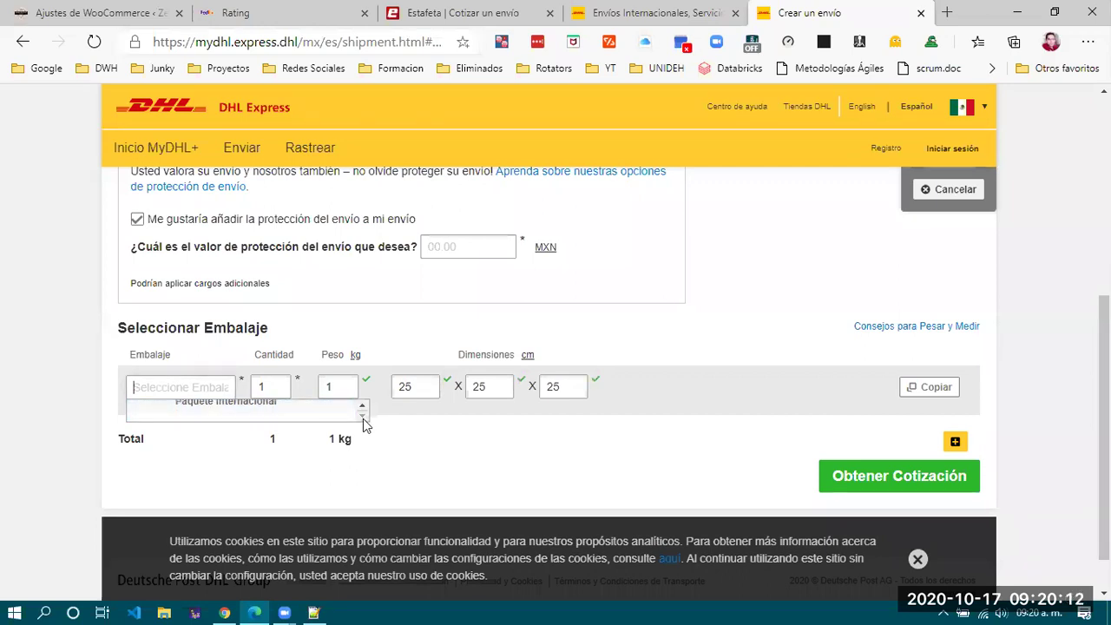
click(363, 406)
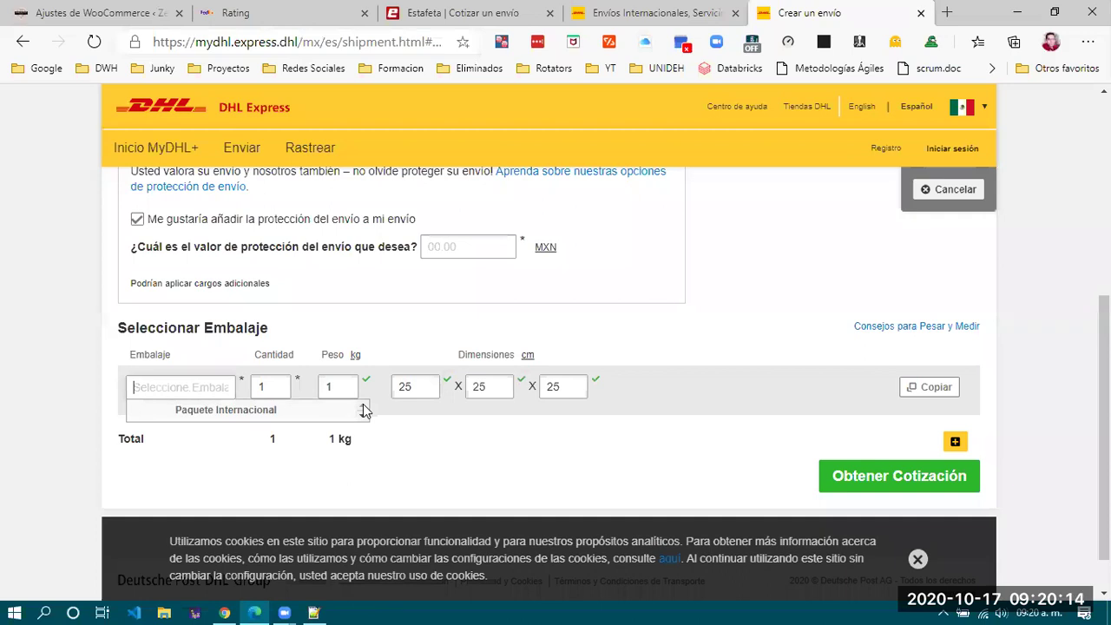
click(363, 416)
click(362, 406)
click(261, 408)
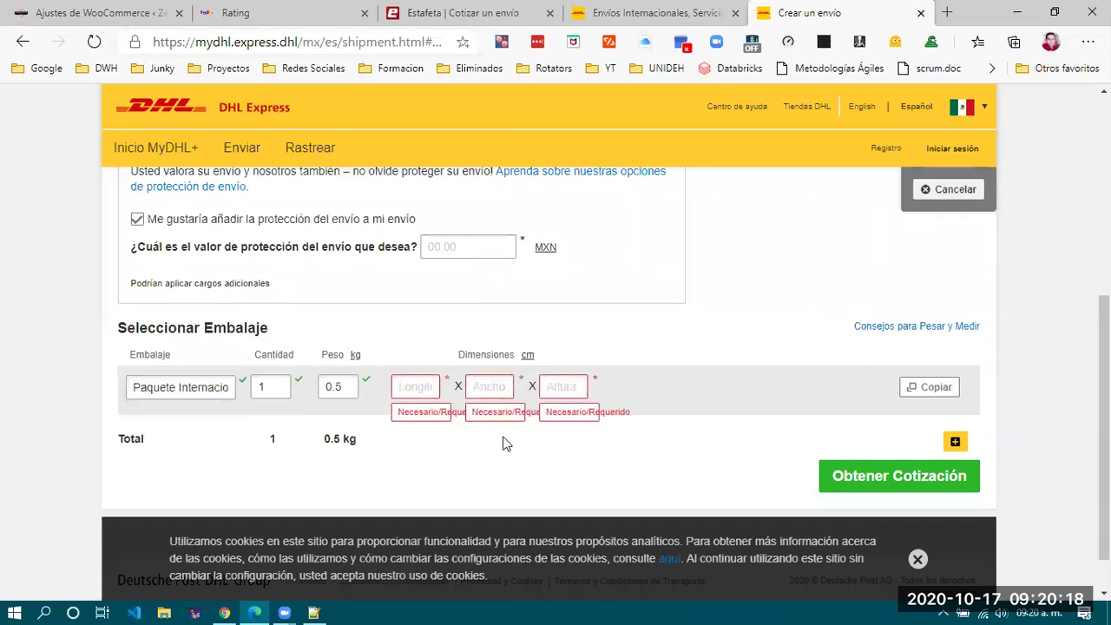
Re-enter the cleared package details: 1 kg and 25×25×25 cm.
click(424, 385)
text(25)
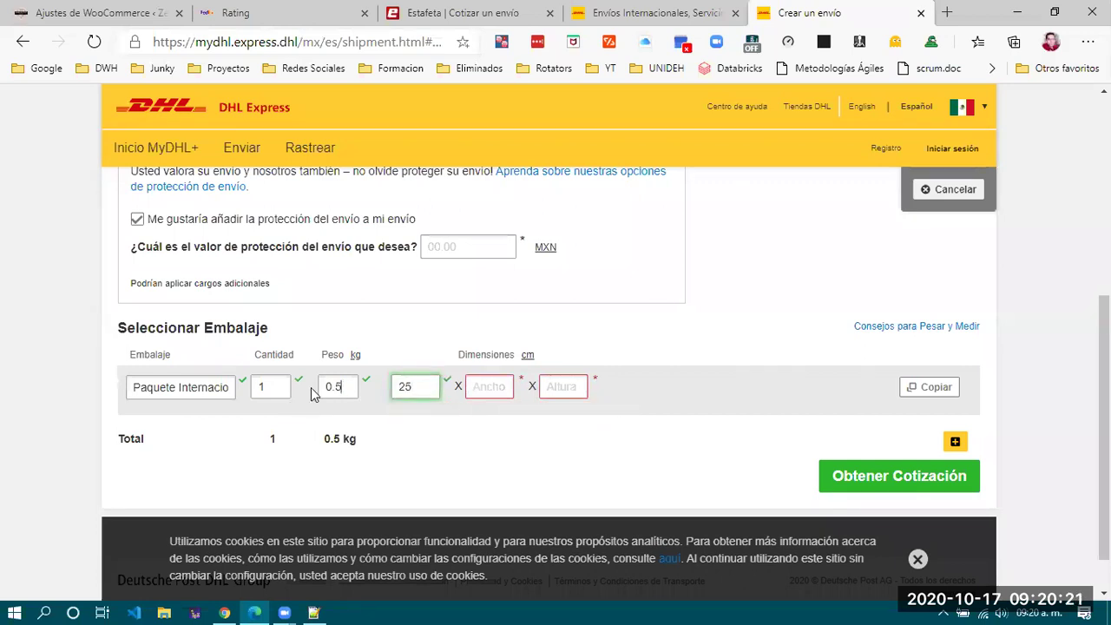
double_click(313, 390)
text(1)
click(499, 391)
text(25)
click(576, 386)
text(25)
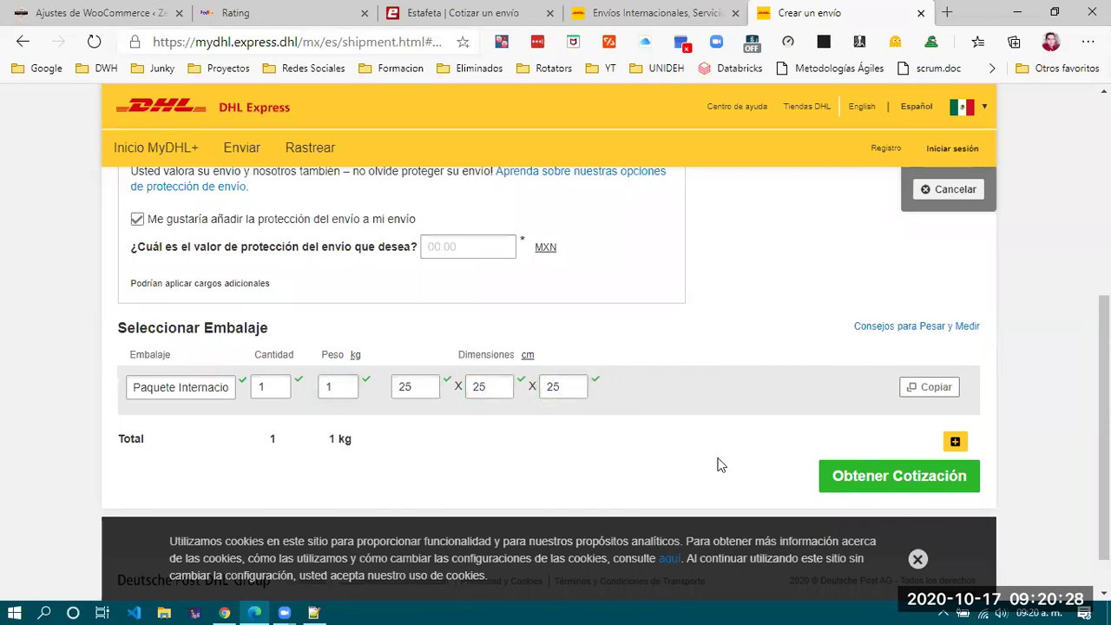
Add shipment protection of 200 MXN and get the Express Domestic rate of MXN 554.82.
click(868, 478)
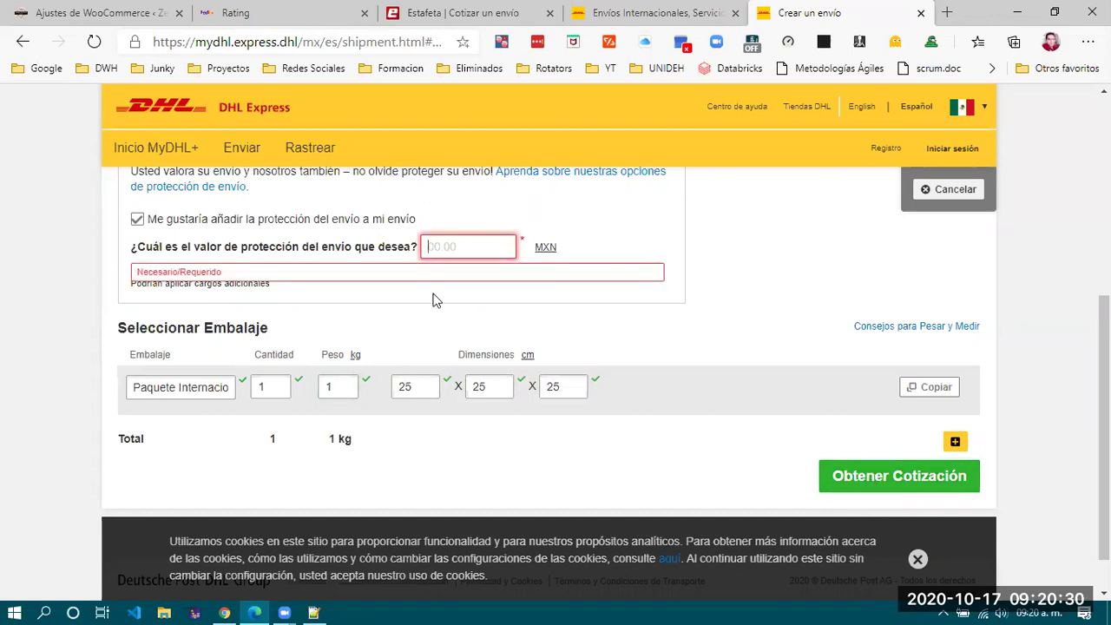
click(476, 247)
text(0)
click(885, 477)
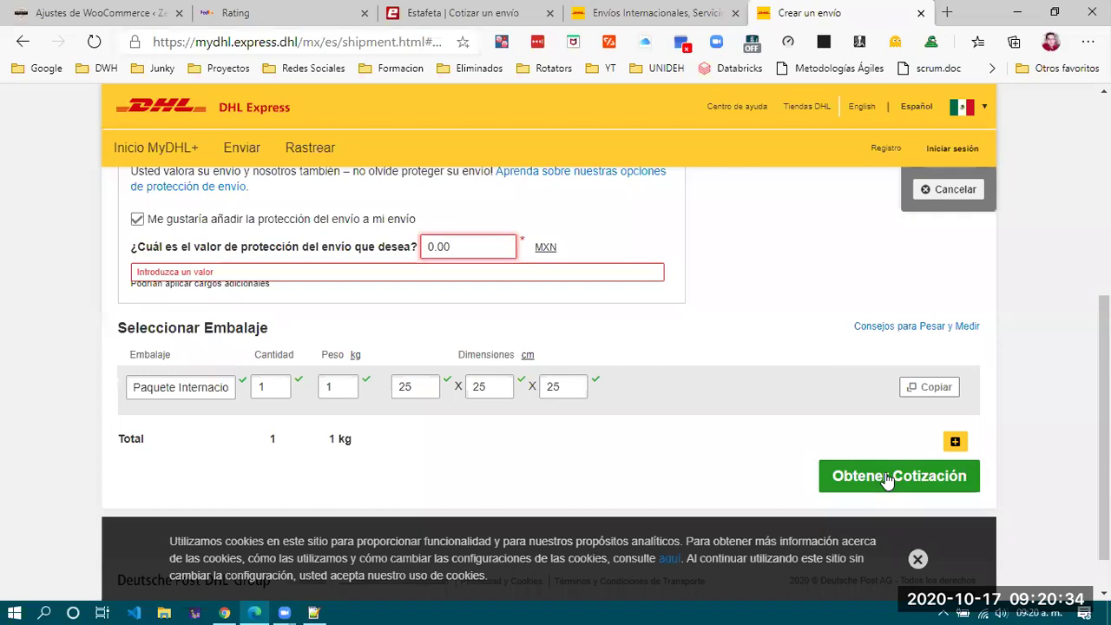
click(457, 238)
key(ctrl+a)
text(2000)
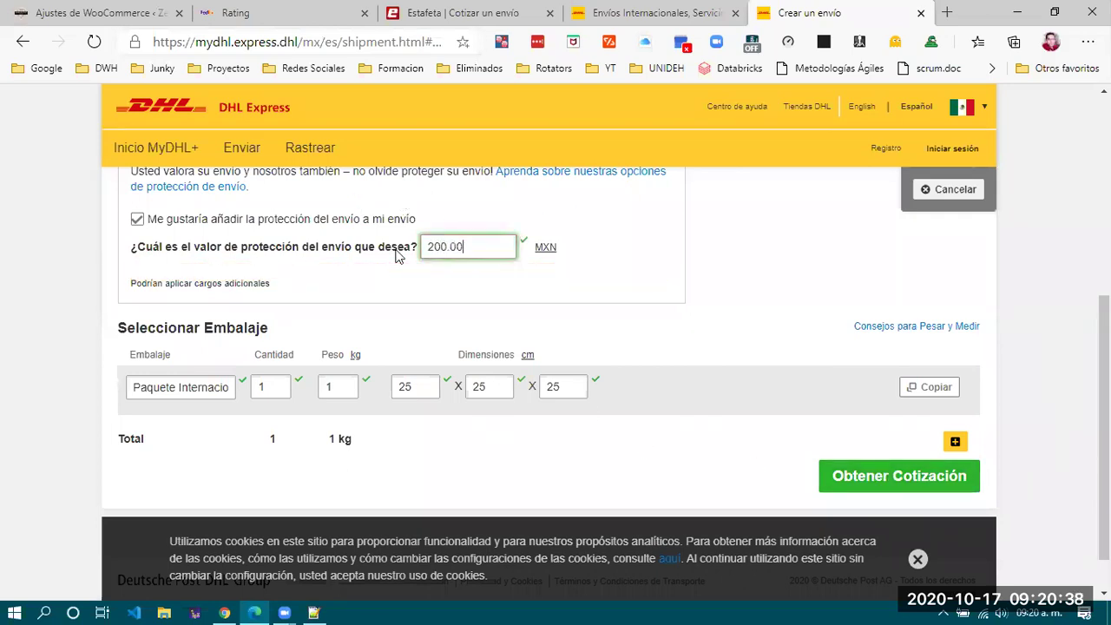
click(917, 477)
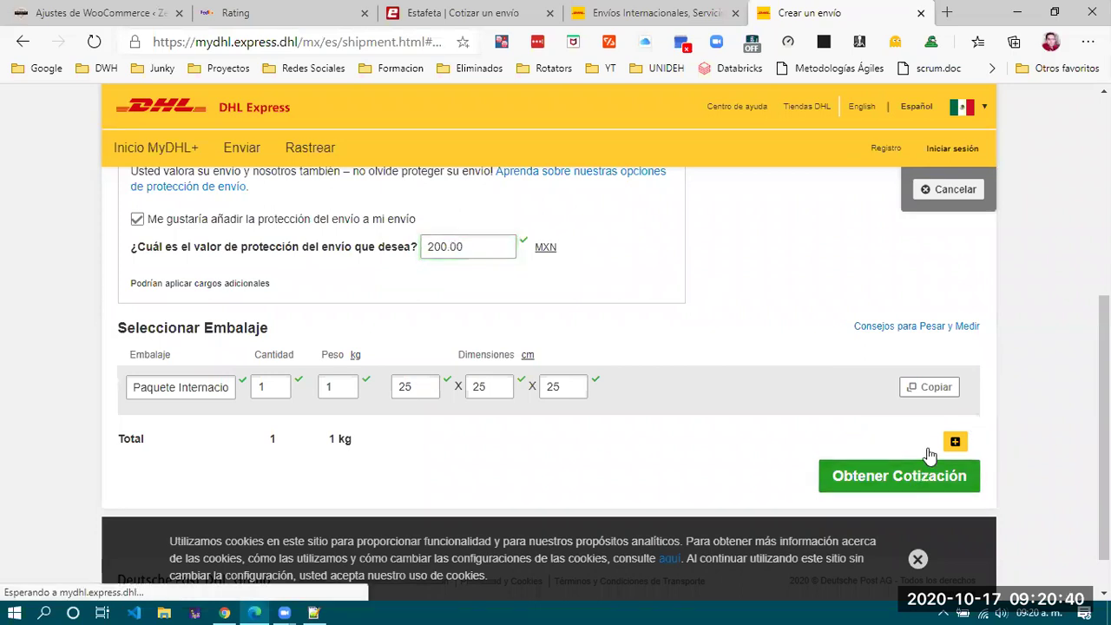